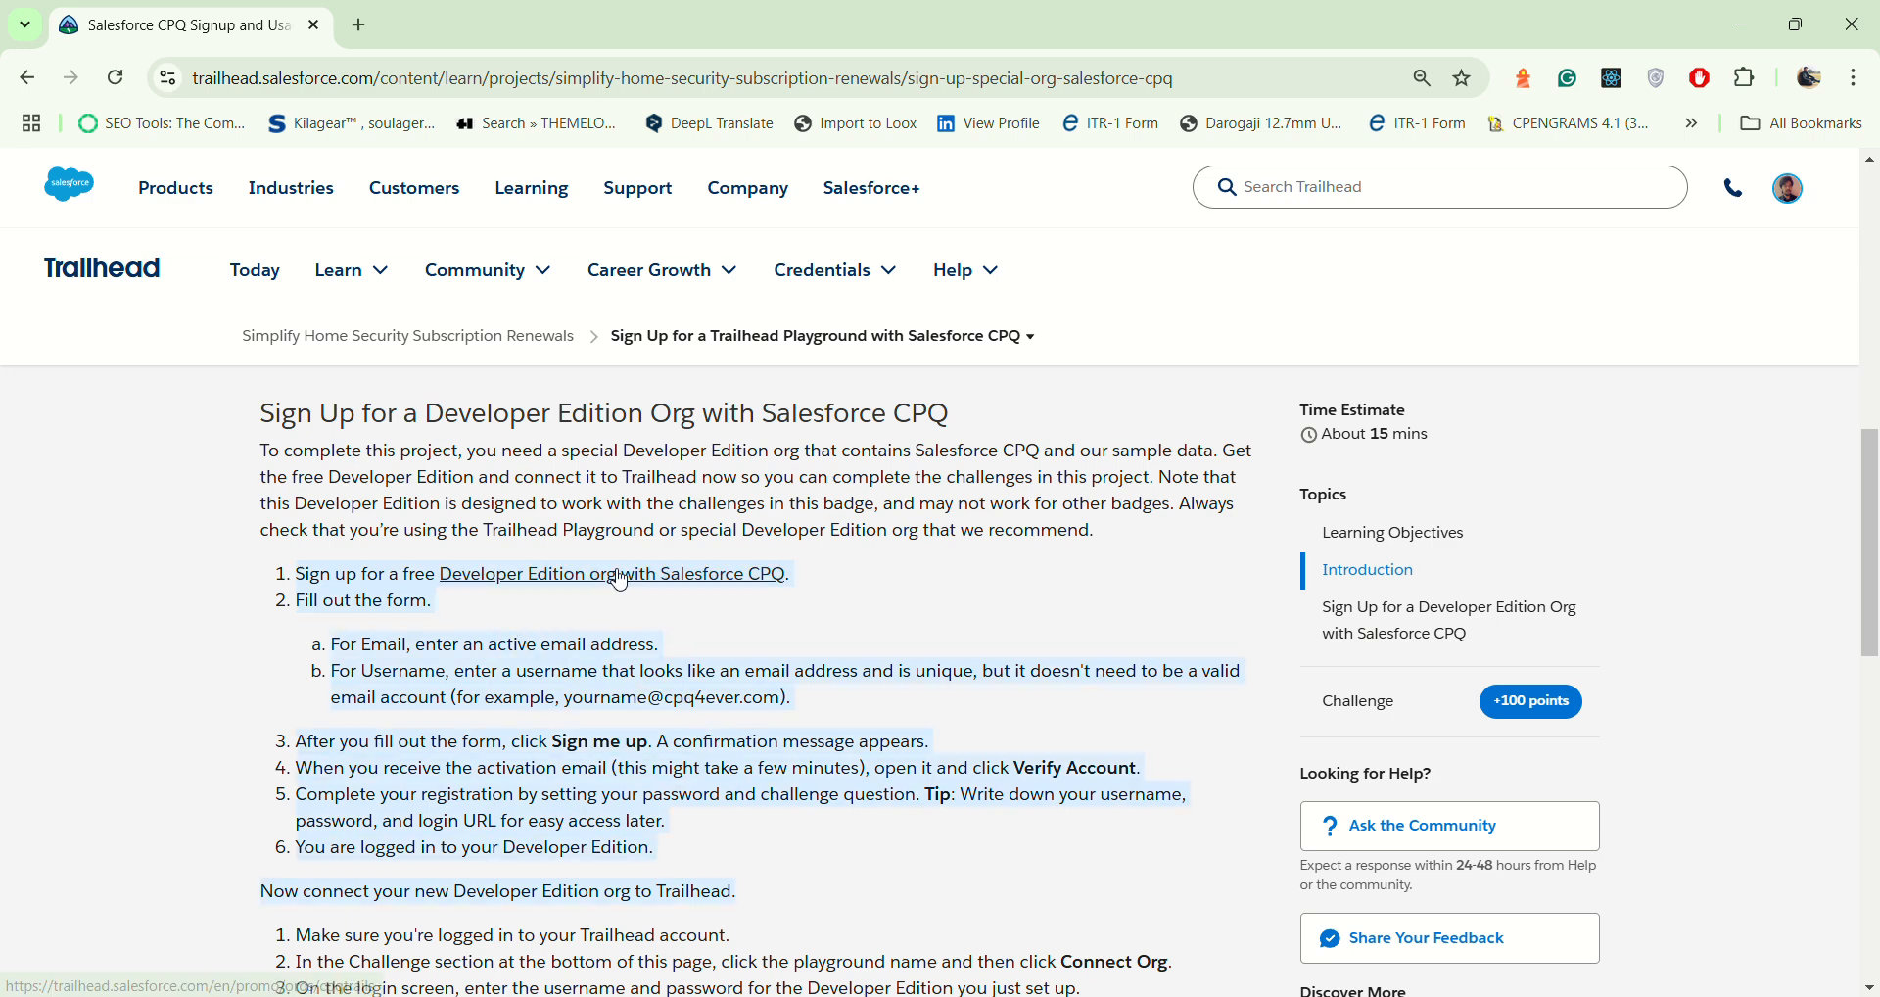
Step: Open the sign-up page for the free Developer Edition org with Salesforce CPQ in a new tab and switch to it
left_click(816, 629)
right_click(654, 585)
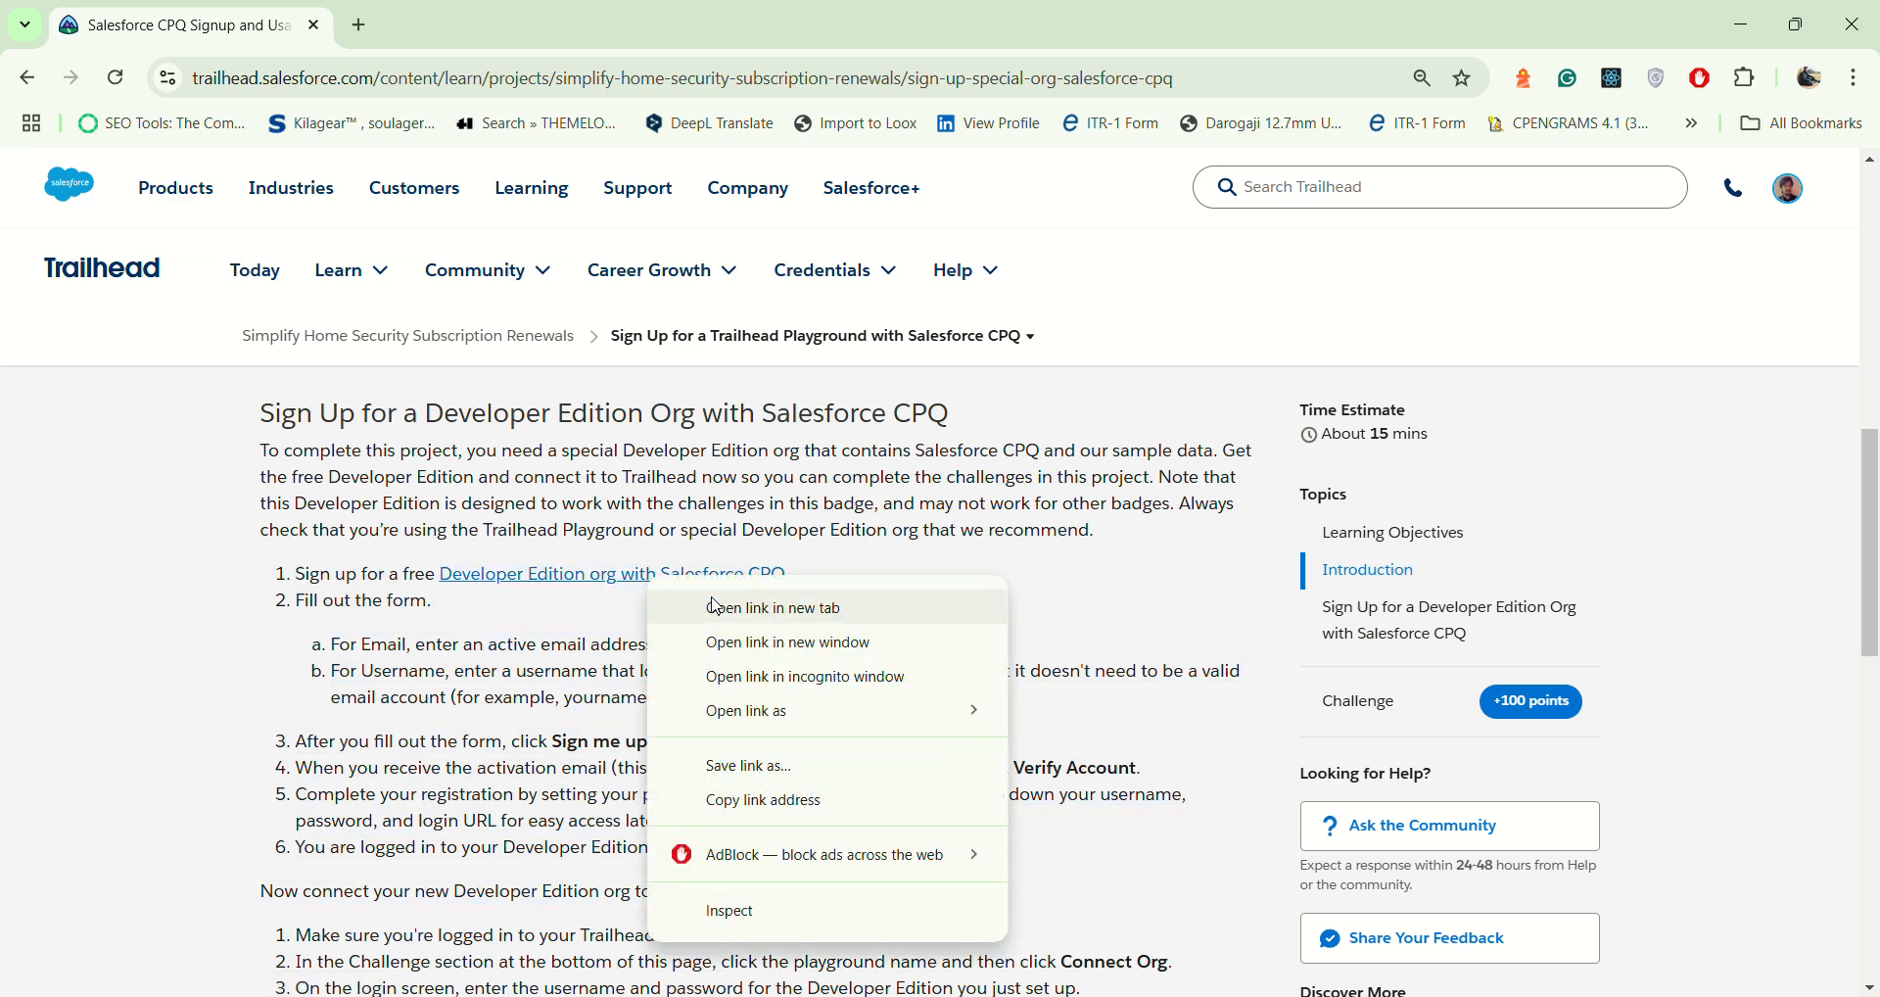
left_click(703, 604)
left_click(435, 23)
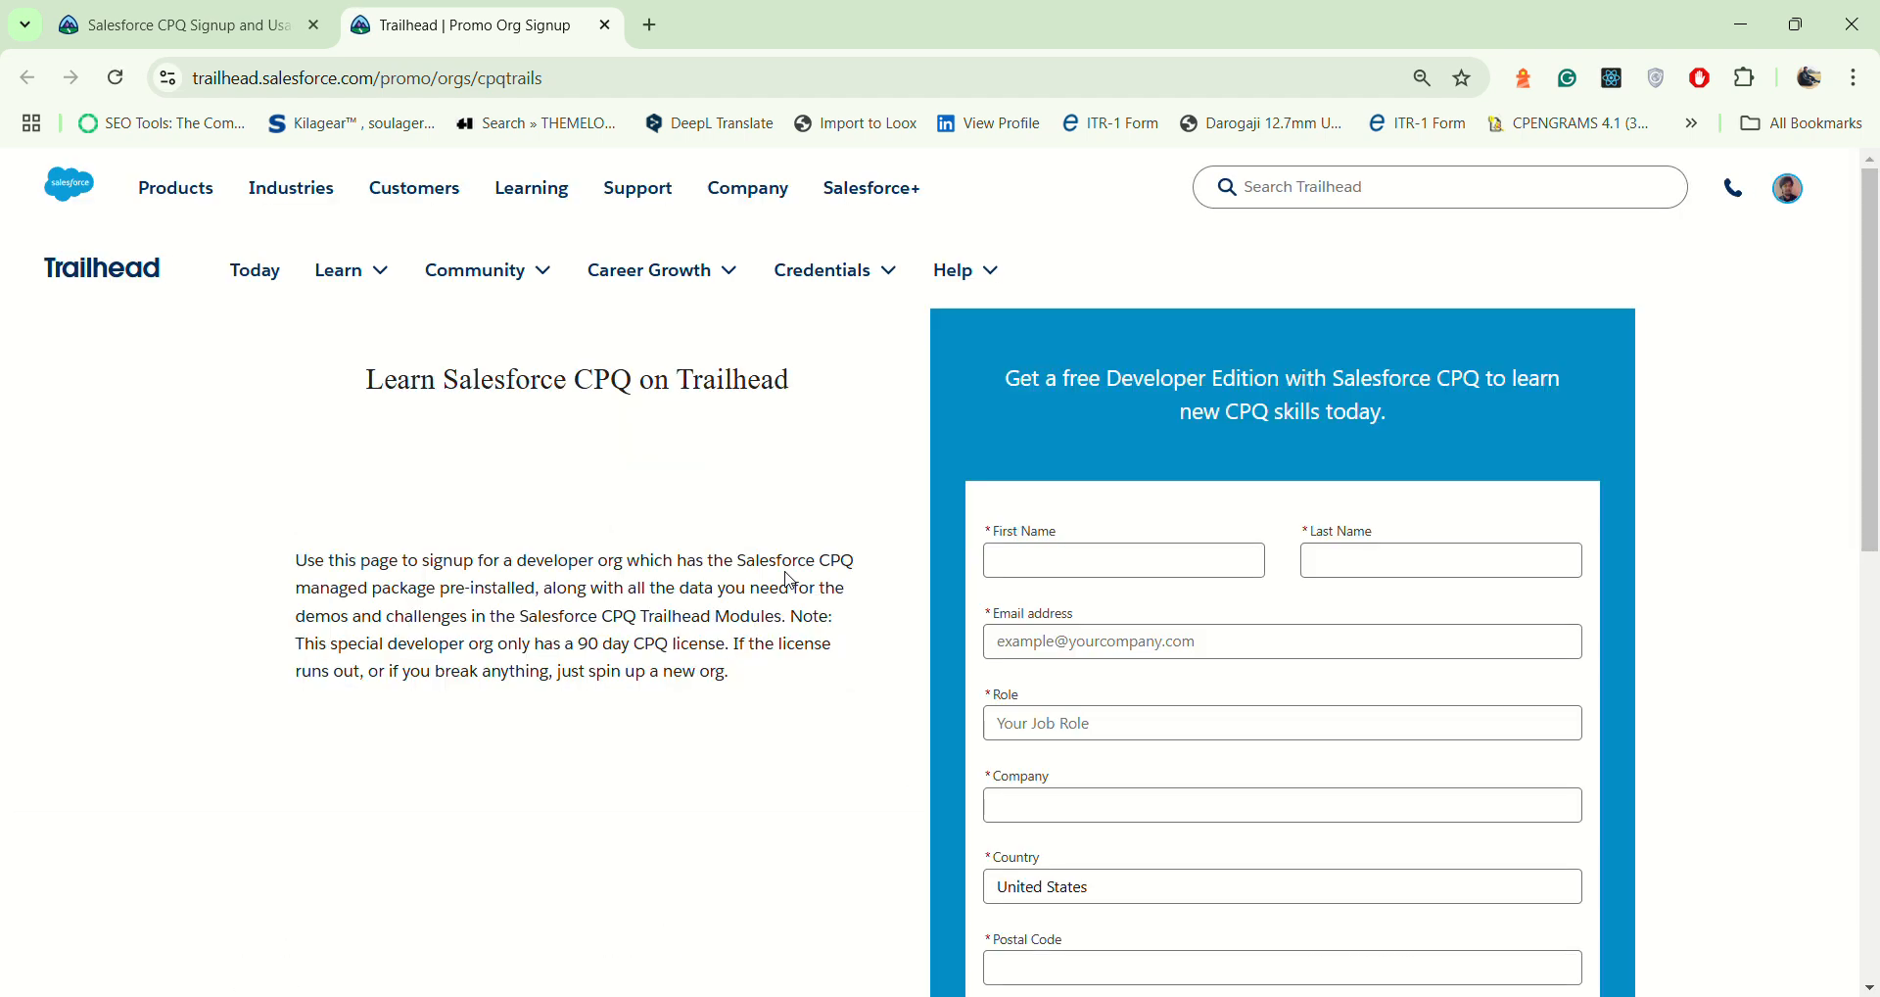
Step: Look over the required fields of the Developer Edition sign-up form, then close the form's tab without submitting it
left_click_drag(290, 376, 886, 408)
left_click(1128, 560)
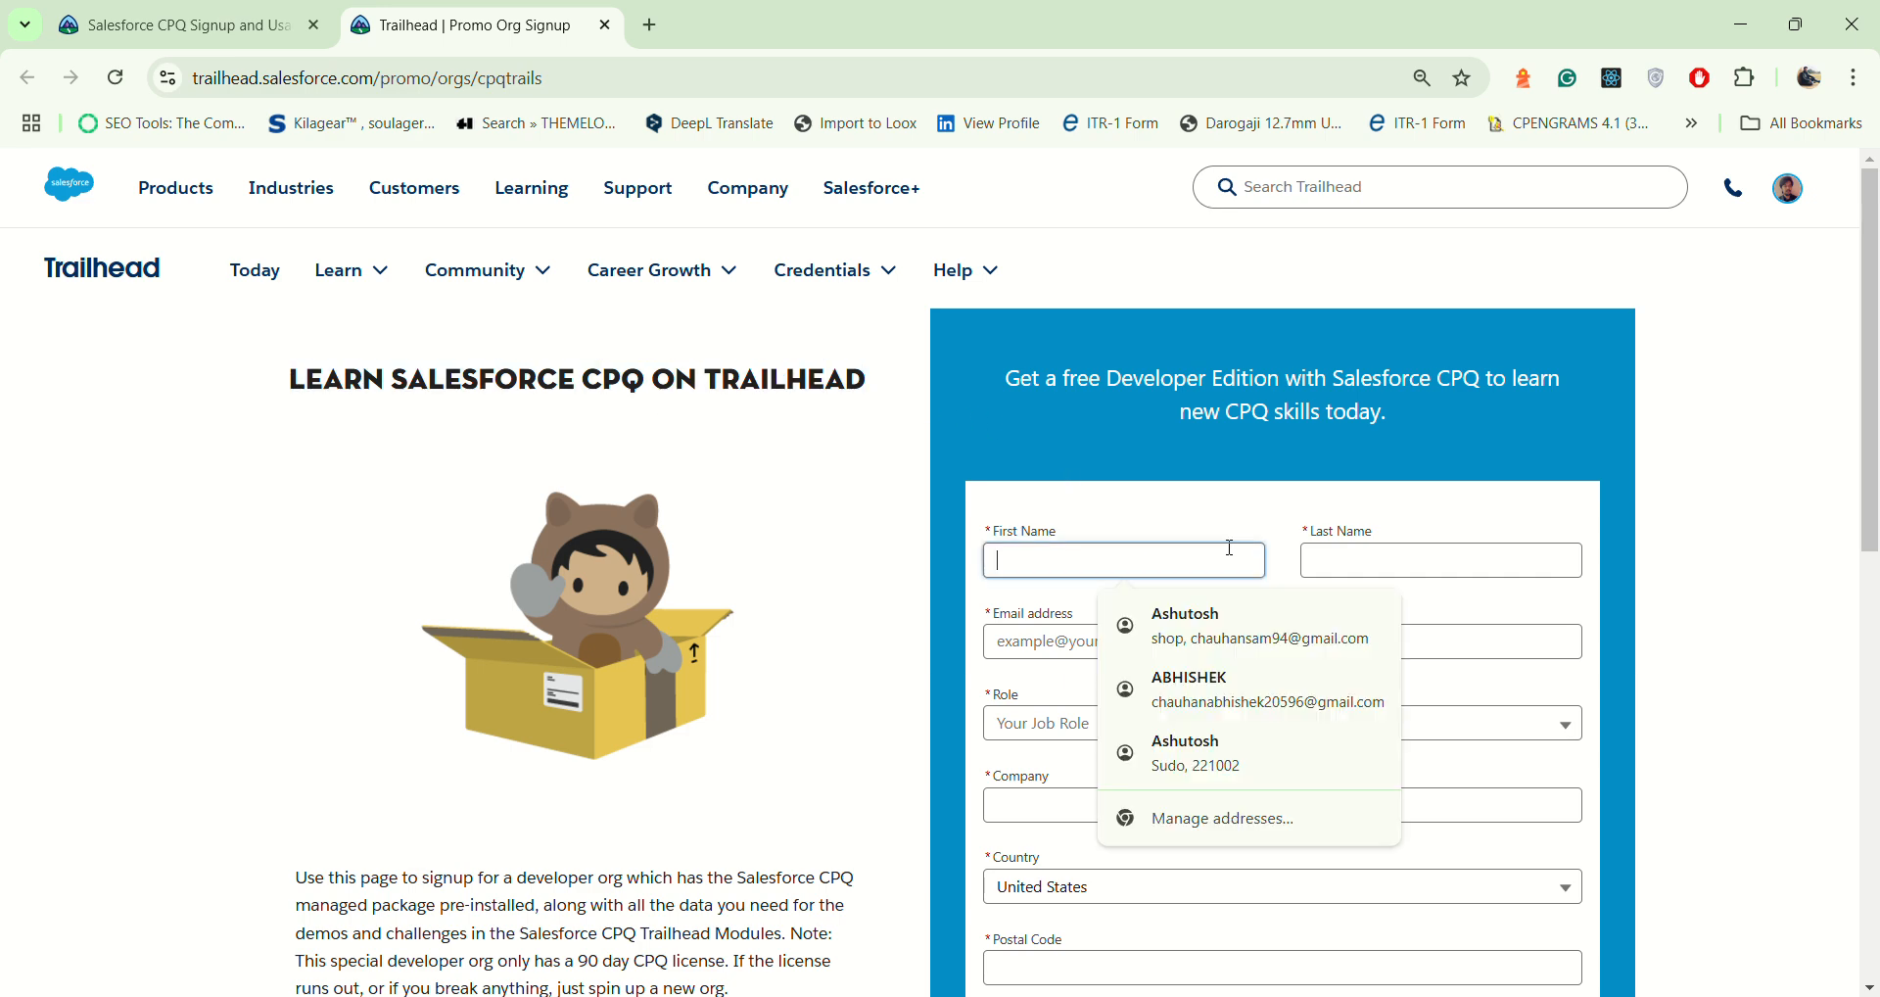
left_click(1308, 562)
scroll(1298, 587, "down", 4)
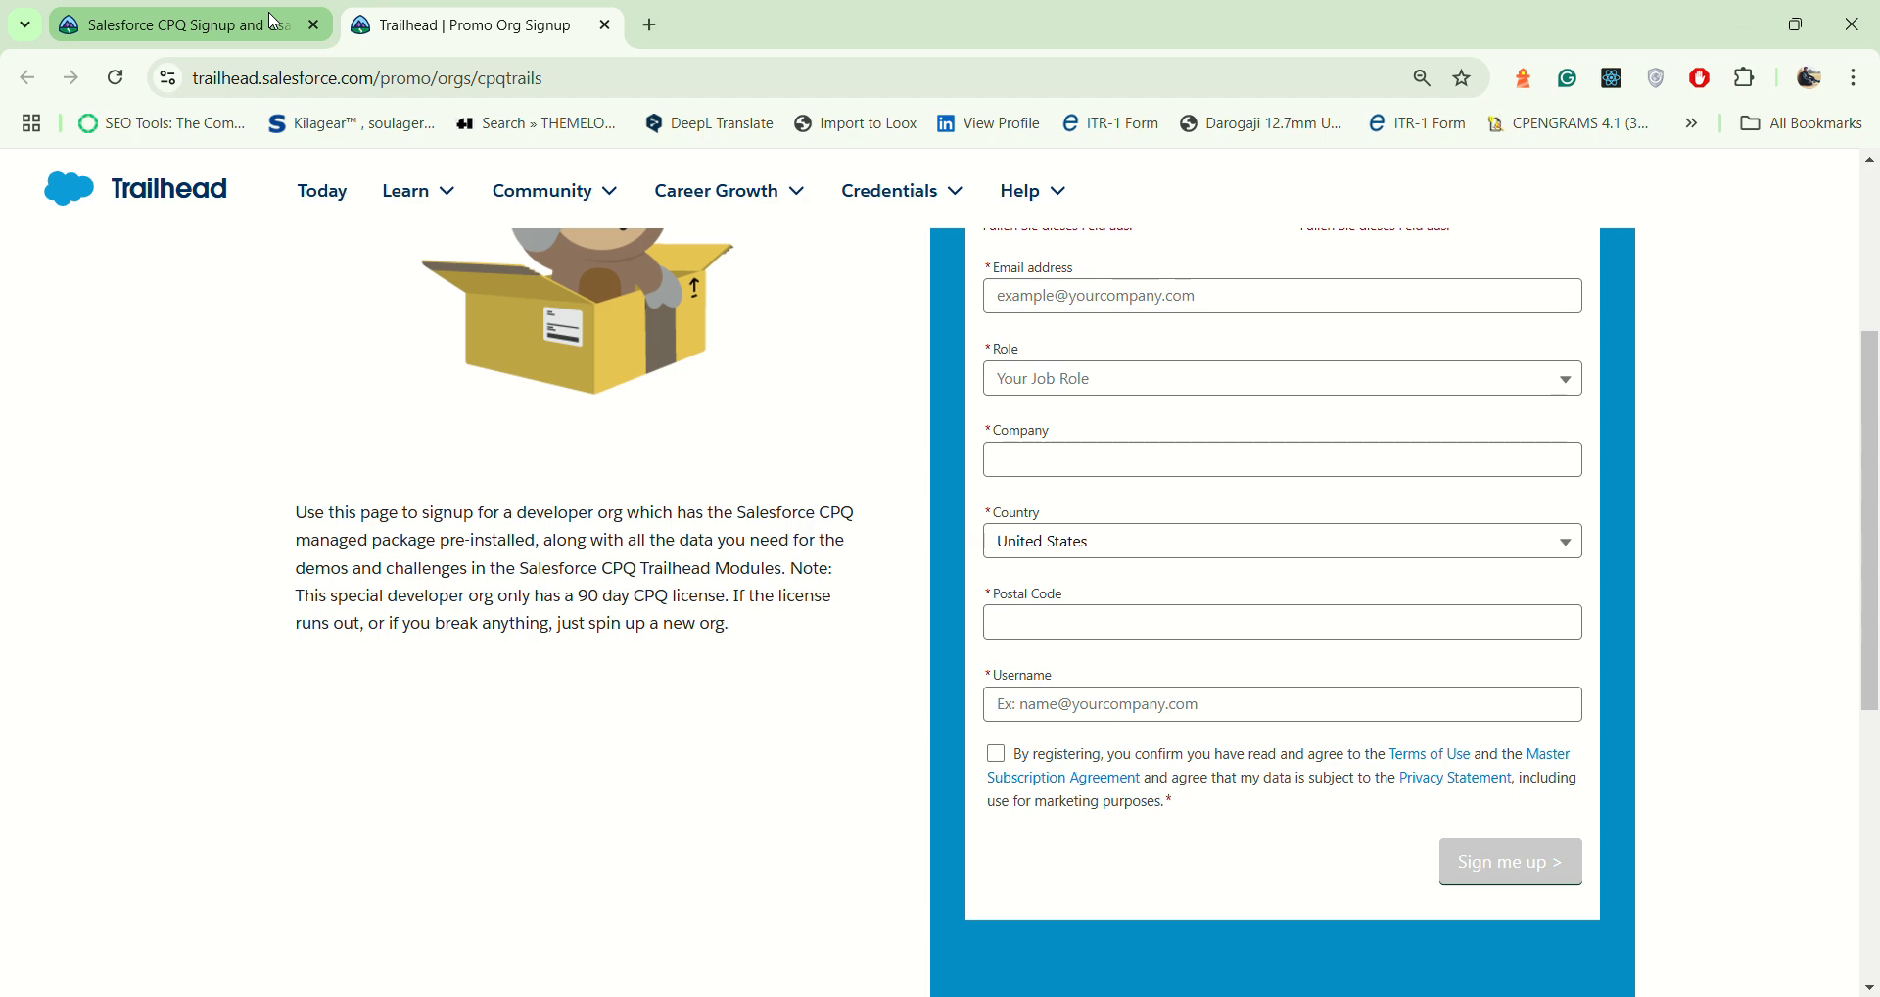
left_click(606, 27)
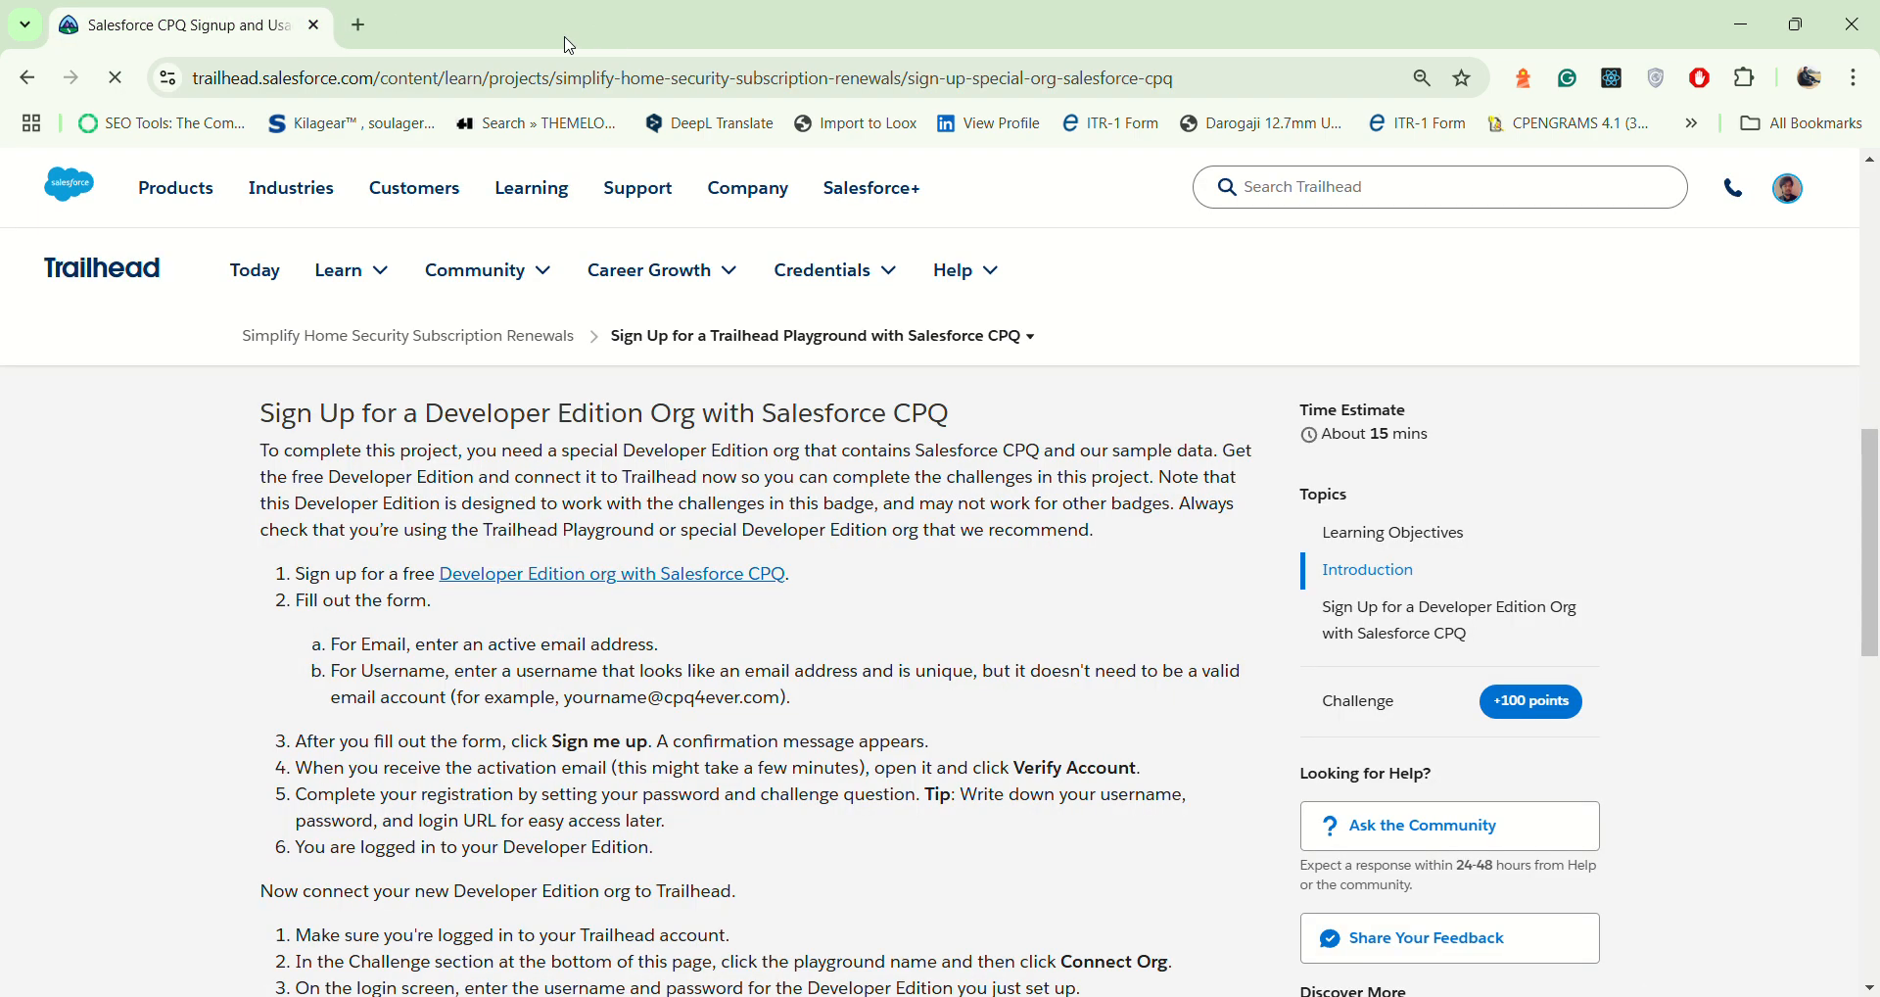
Step: Check the list of available hands-on orgs in the Verify Step section and close it without changing the selected org
scroll(935, 773, "down", 5)
scroll(812, 545, "down", 3)
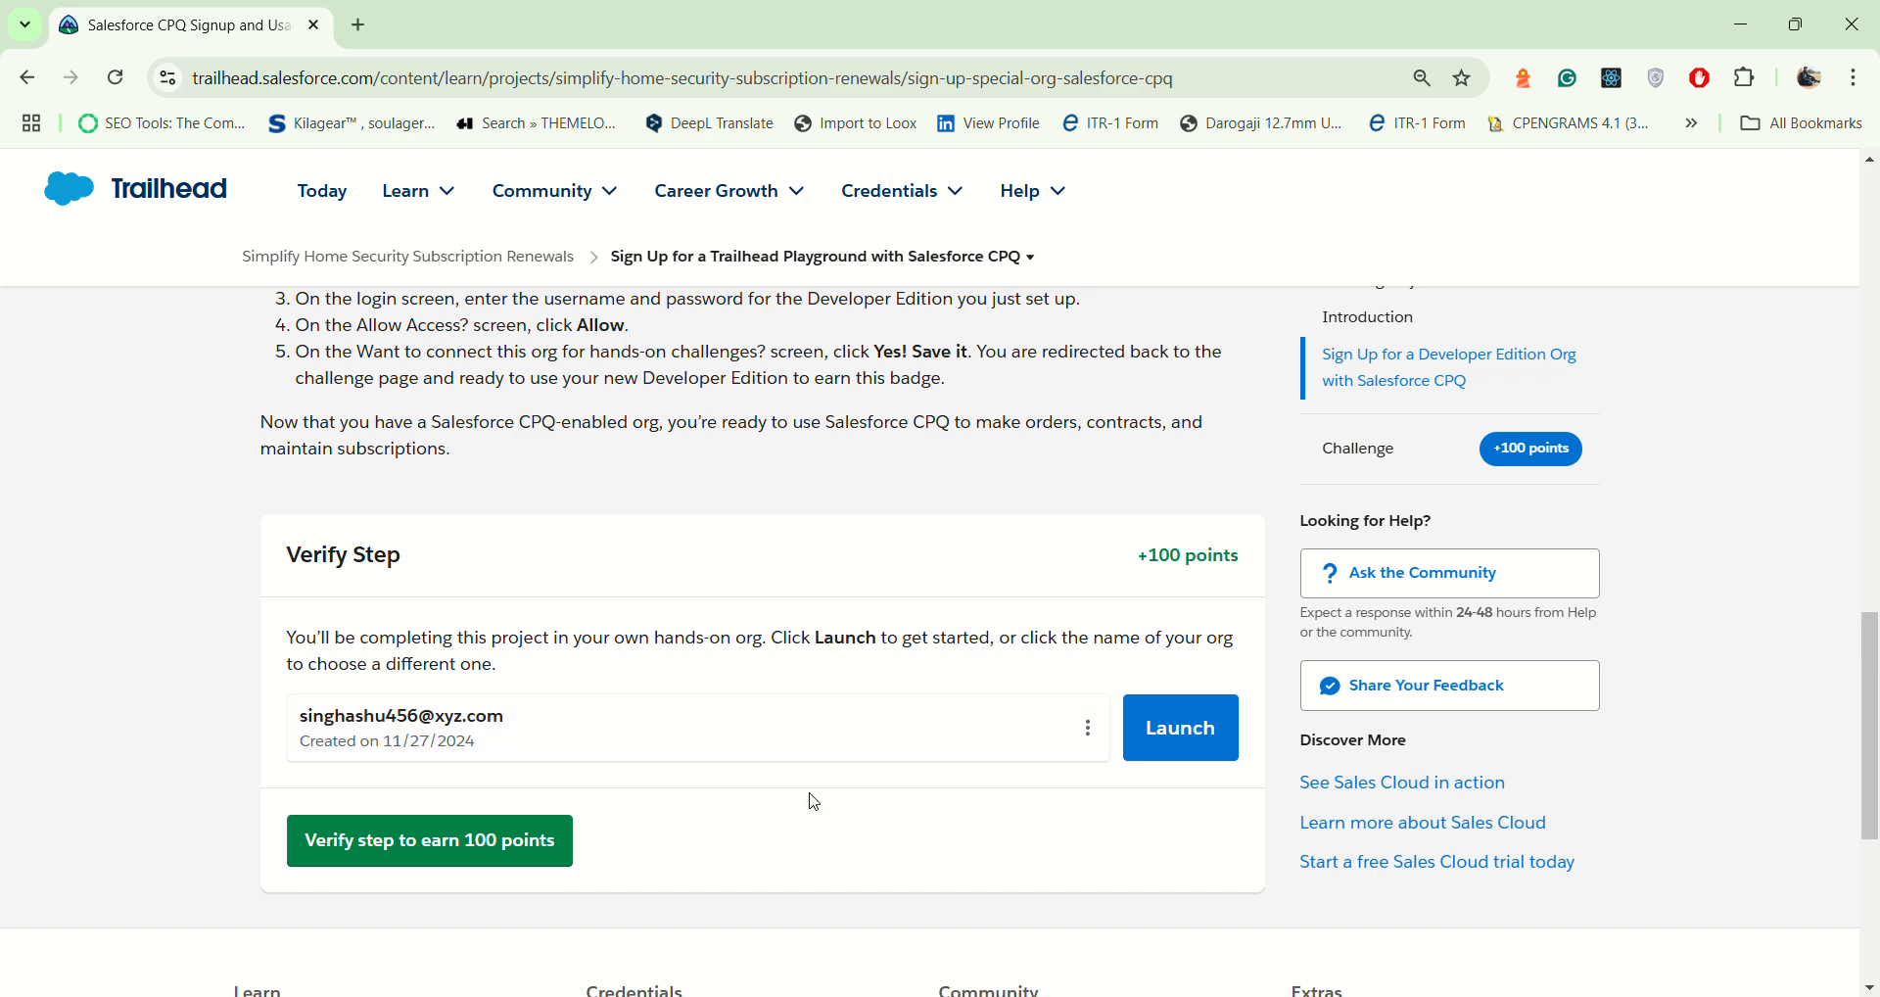
left_click(1096, 742)
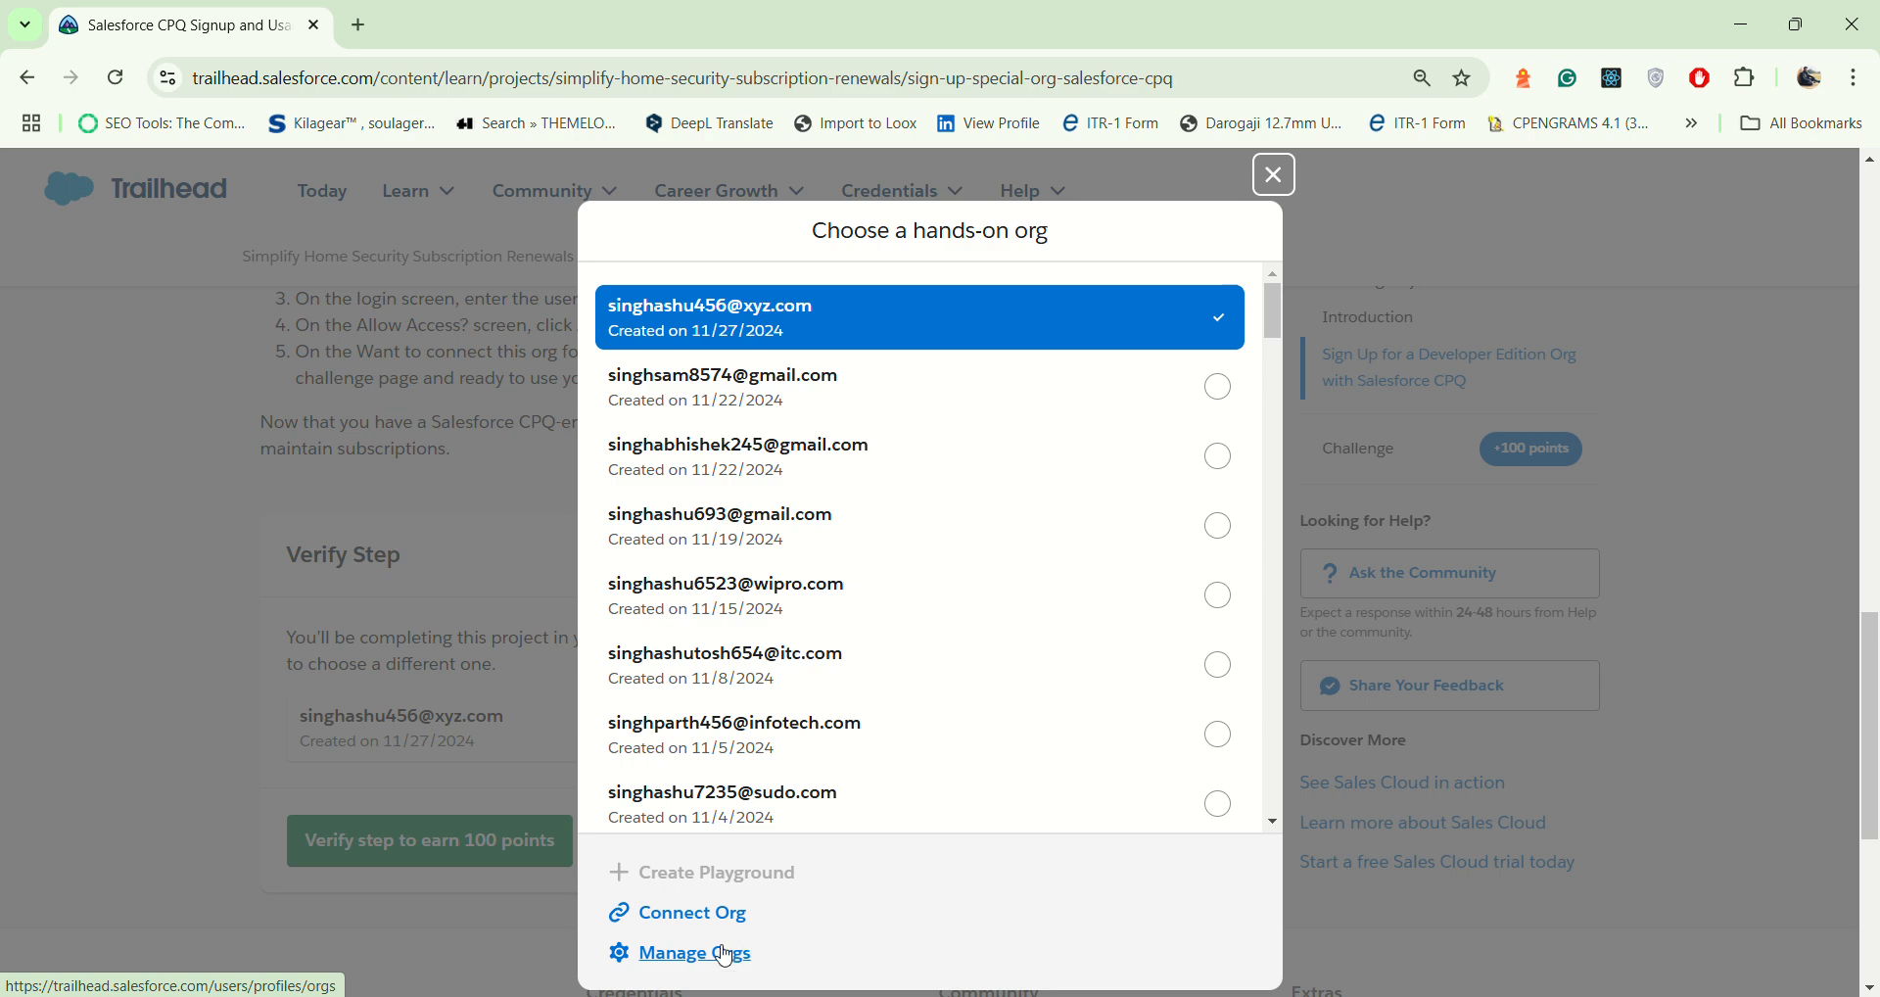
left_click(1278, 177)
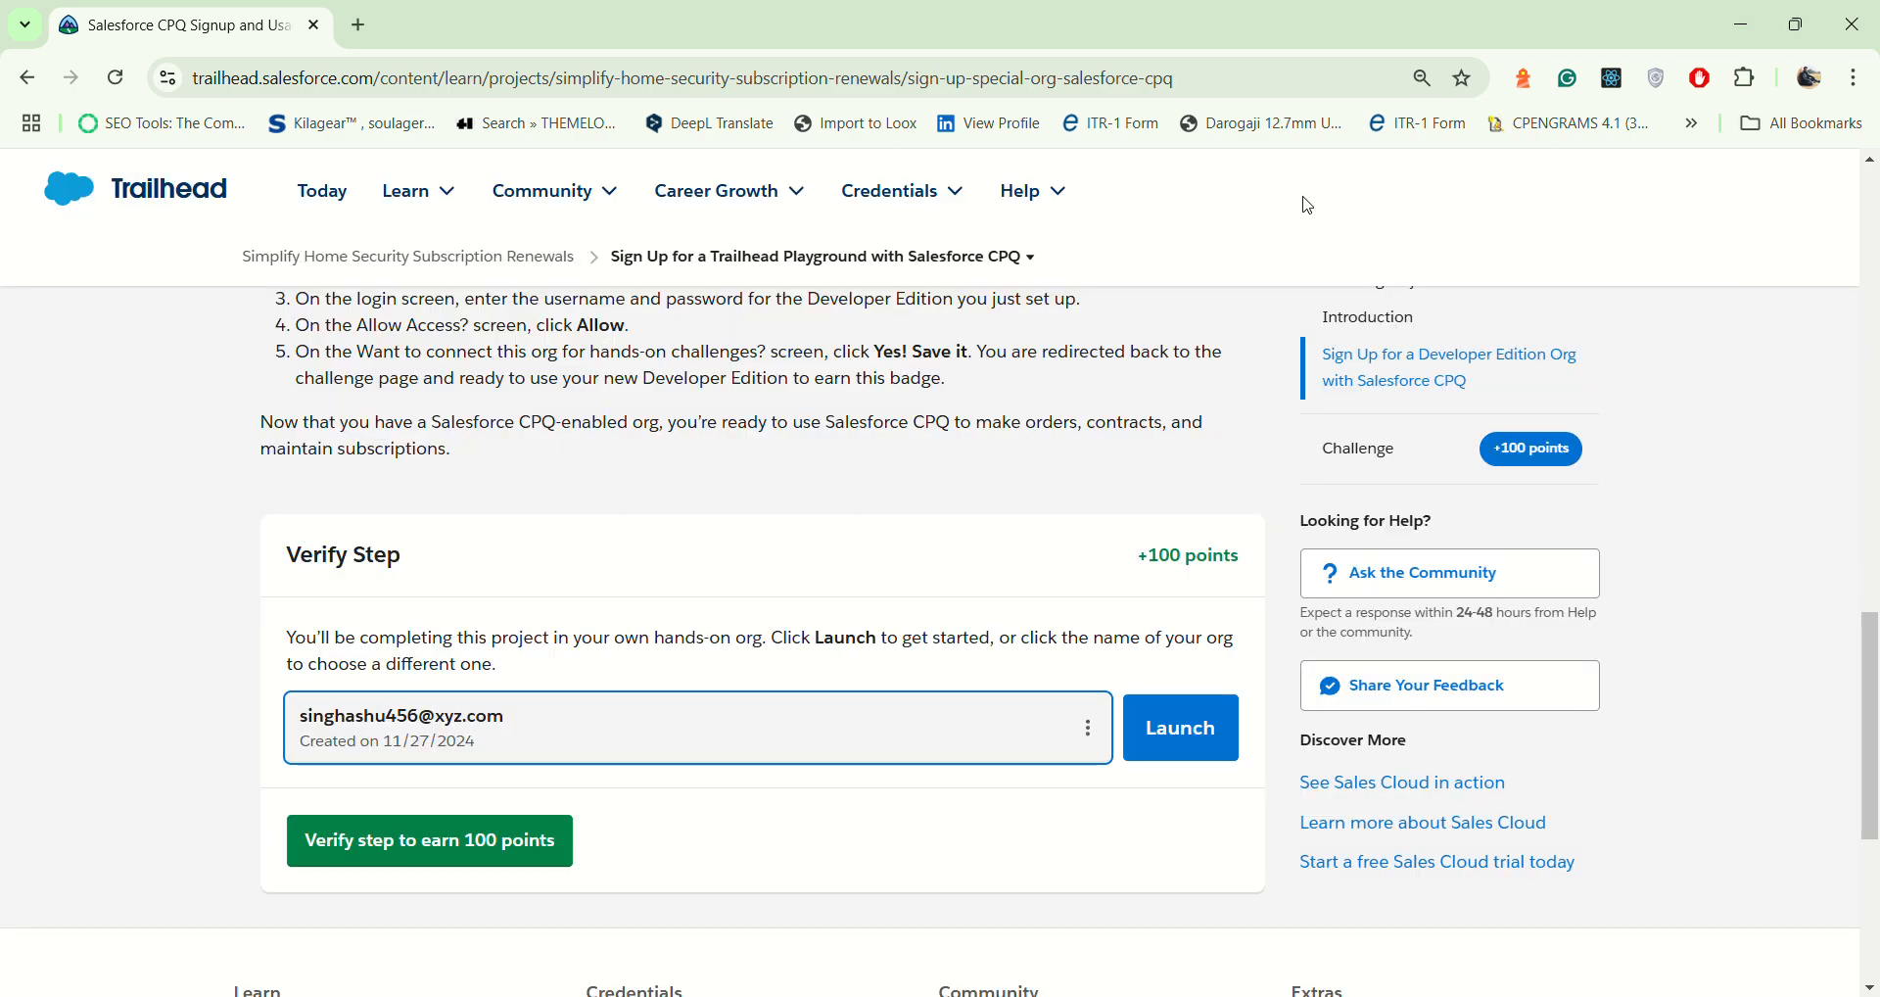
Step: Verify the Salesforce CPQ sign-up step for 100 points and continue to the project's next step
scroll(736, 582, "up", 4)
scroll(730, 573, "up", 3)
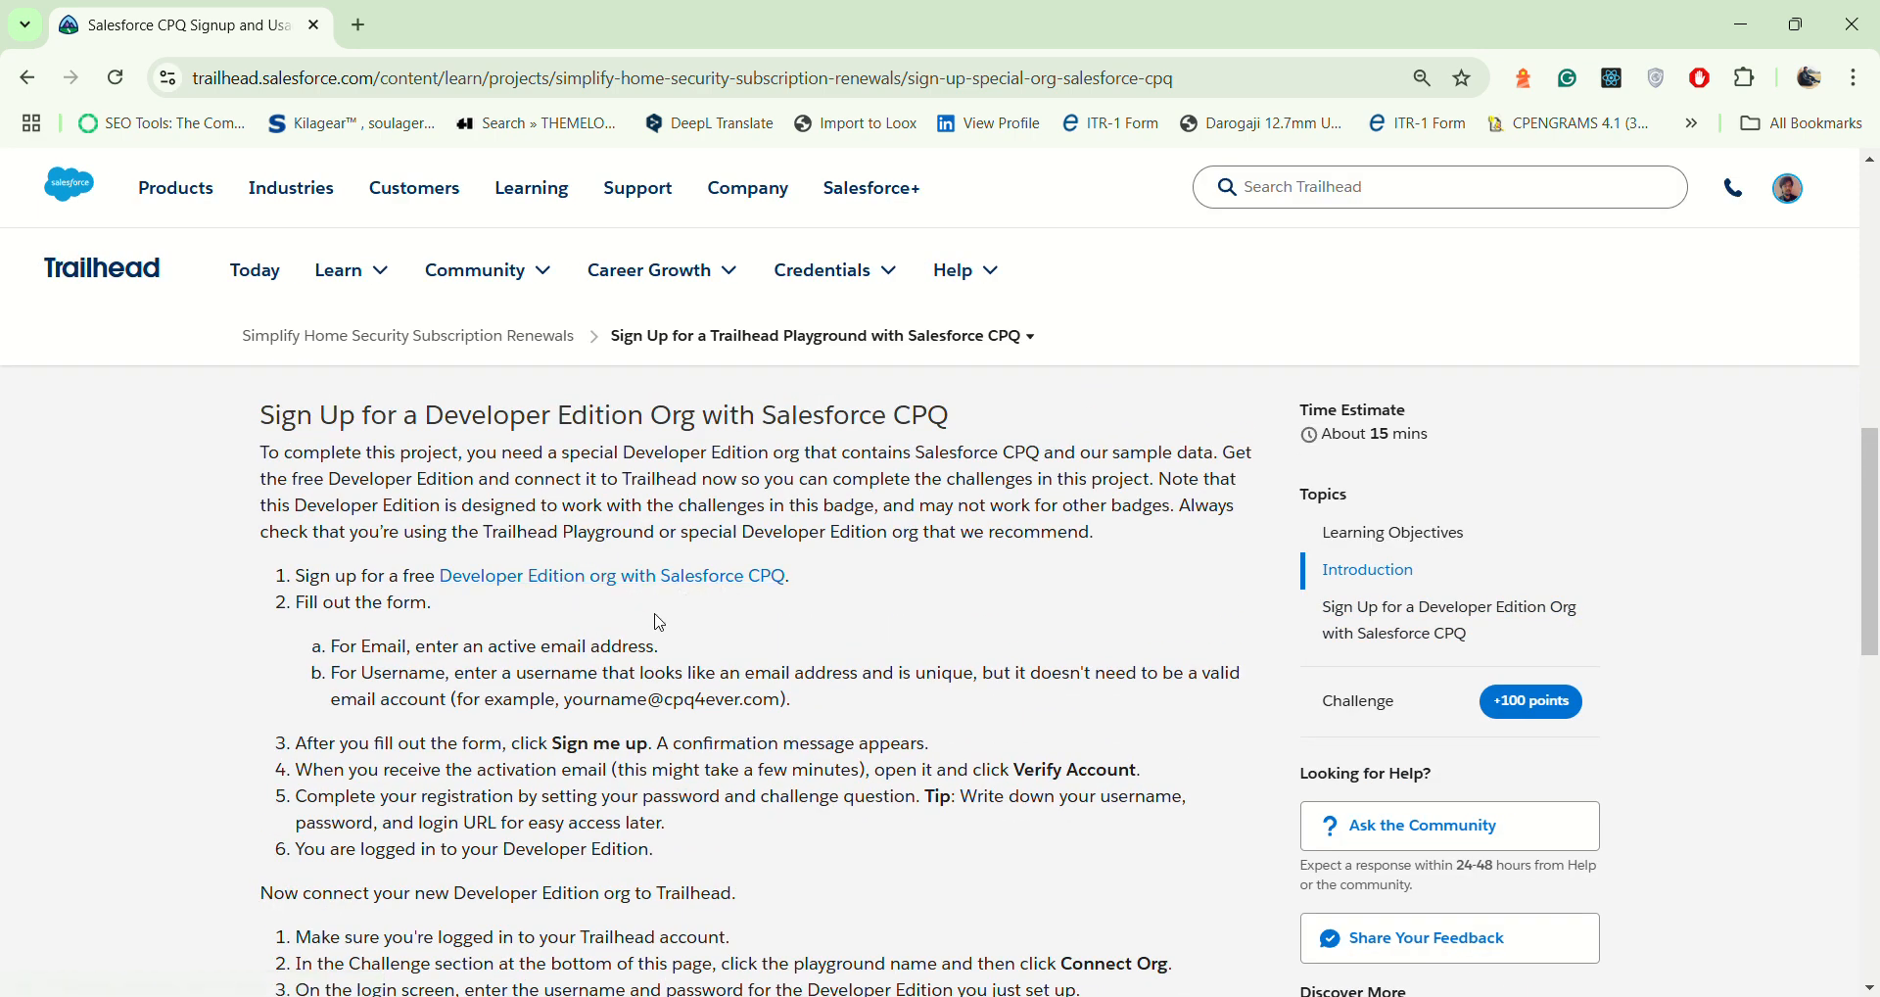
scroll(737, 676, "down", 2)
scroll(736, 680, "down", 5)
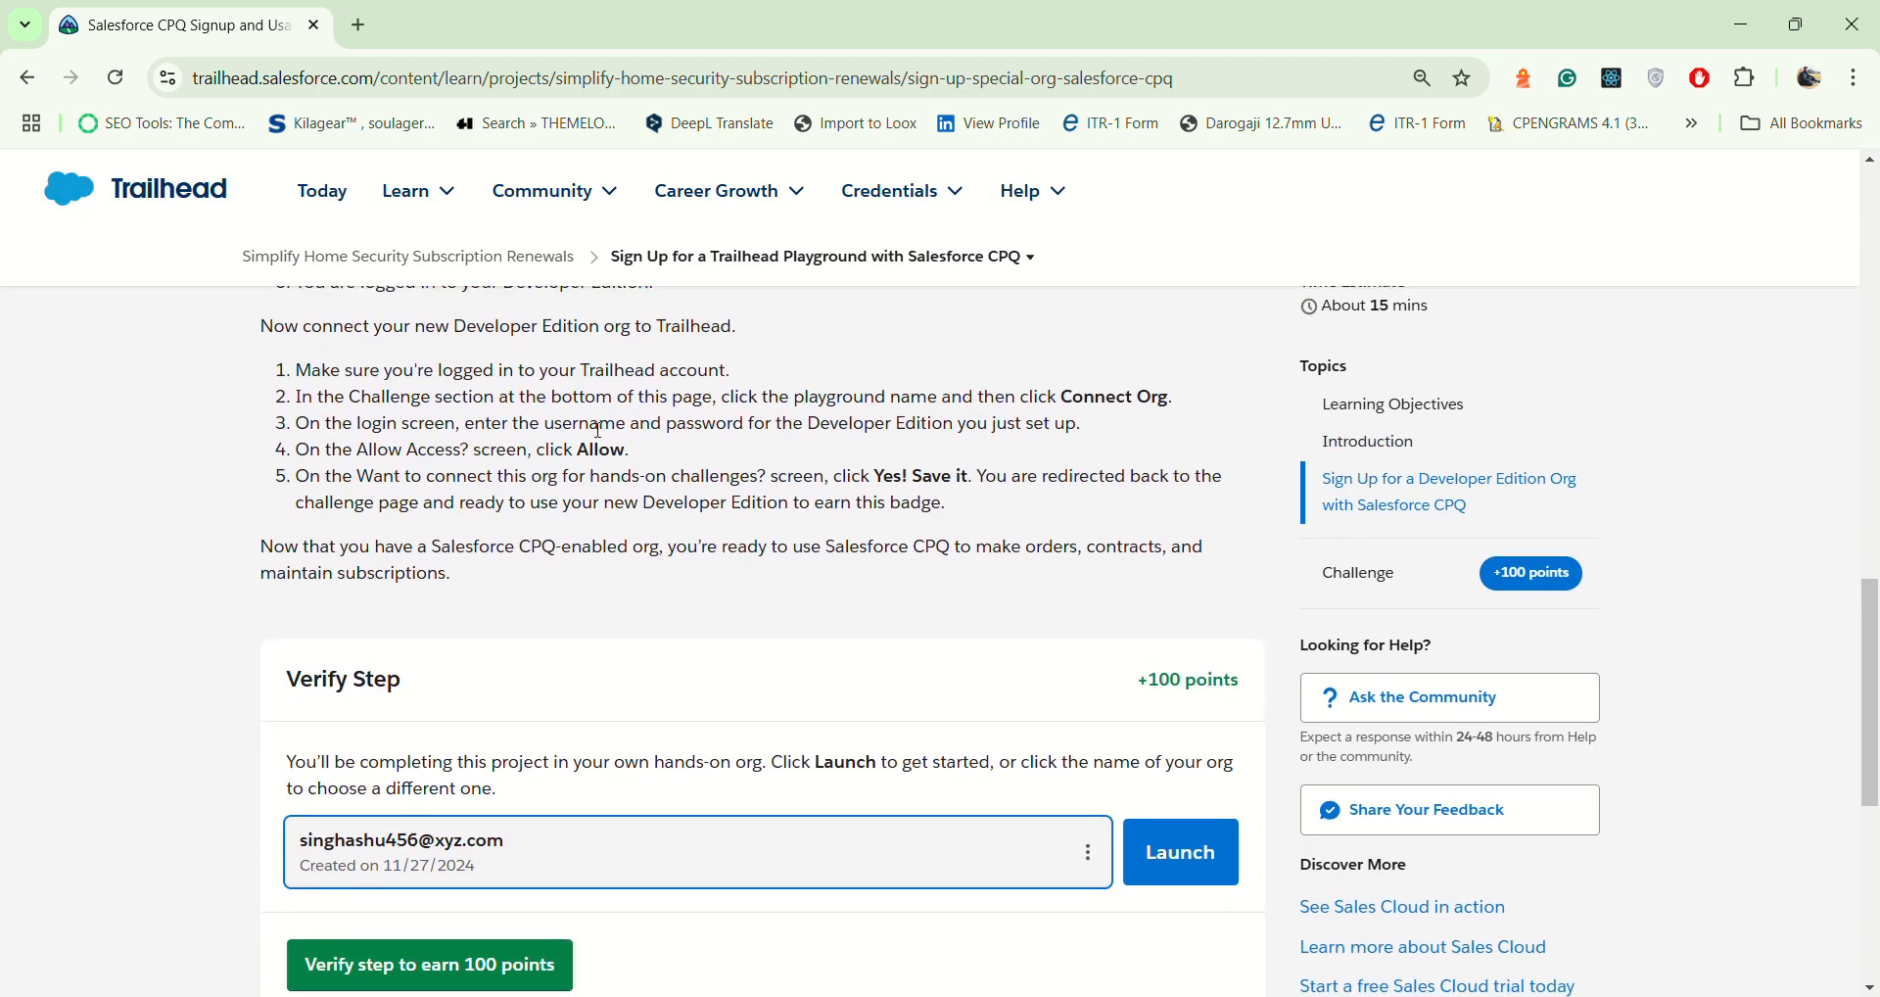
scroll(509, 930, "down", 2)
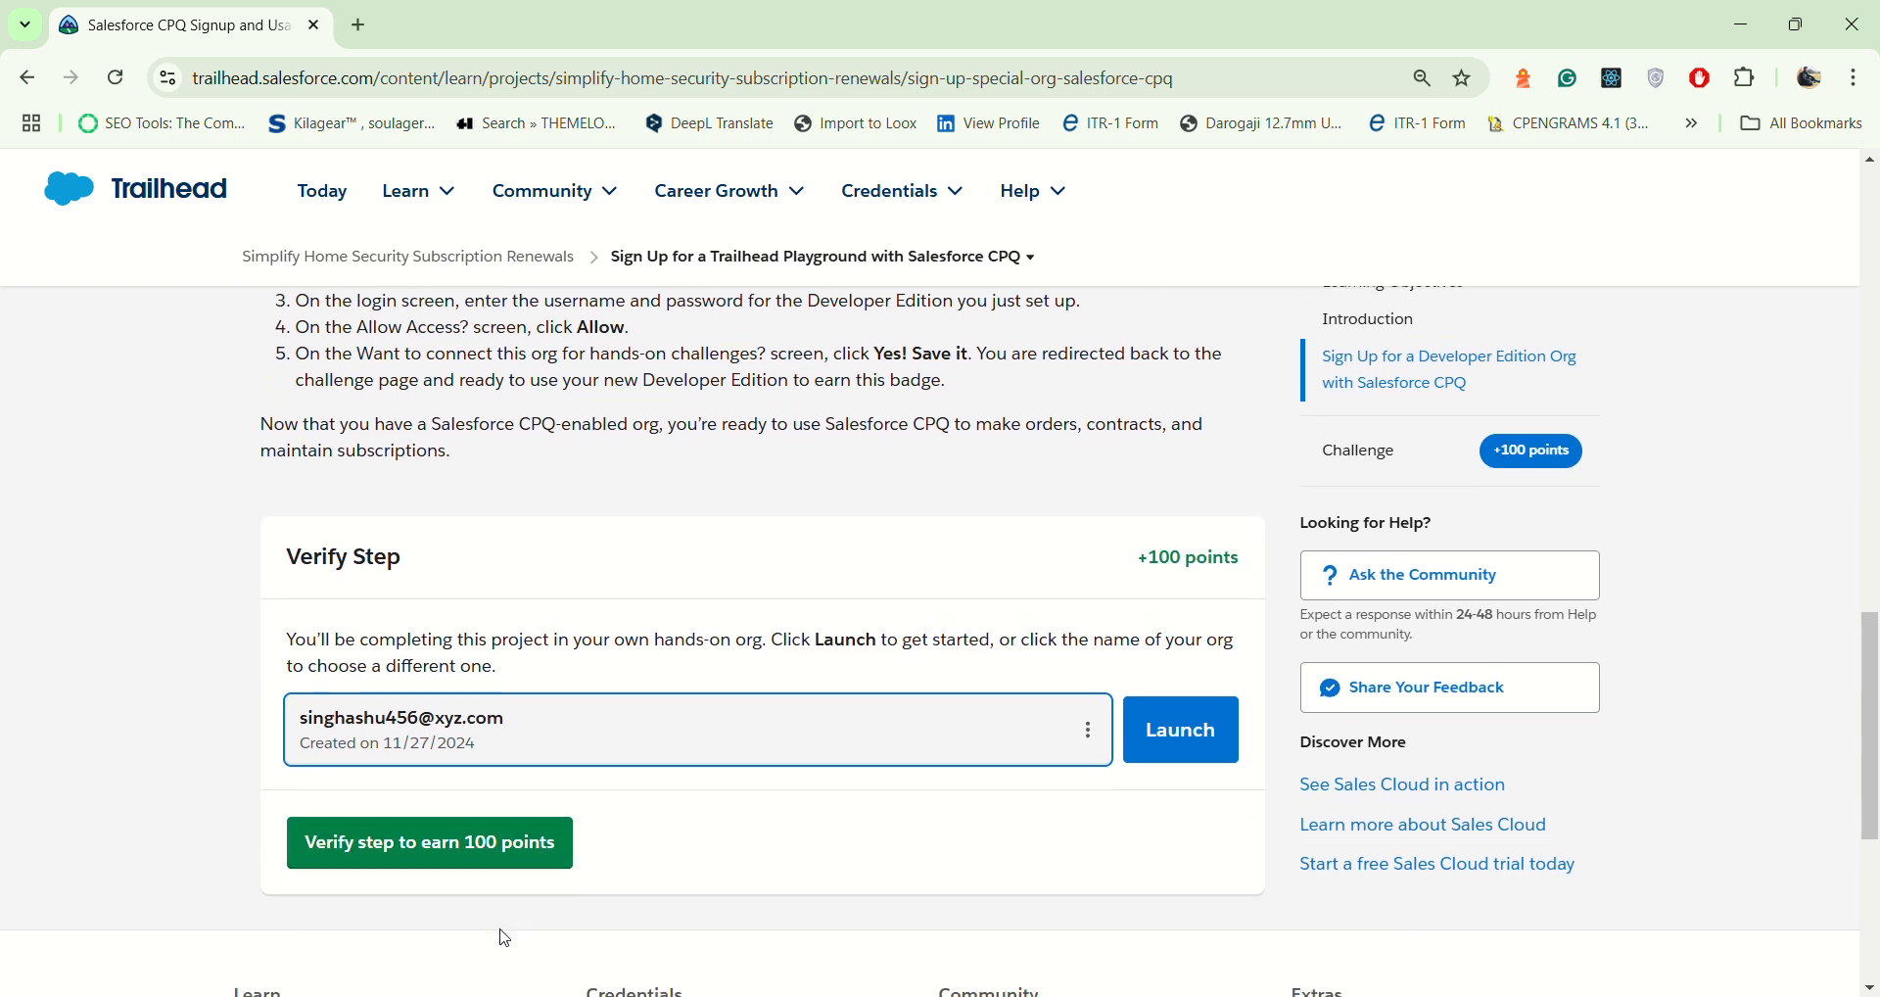
left_click(534, 827)
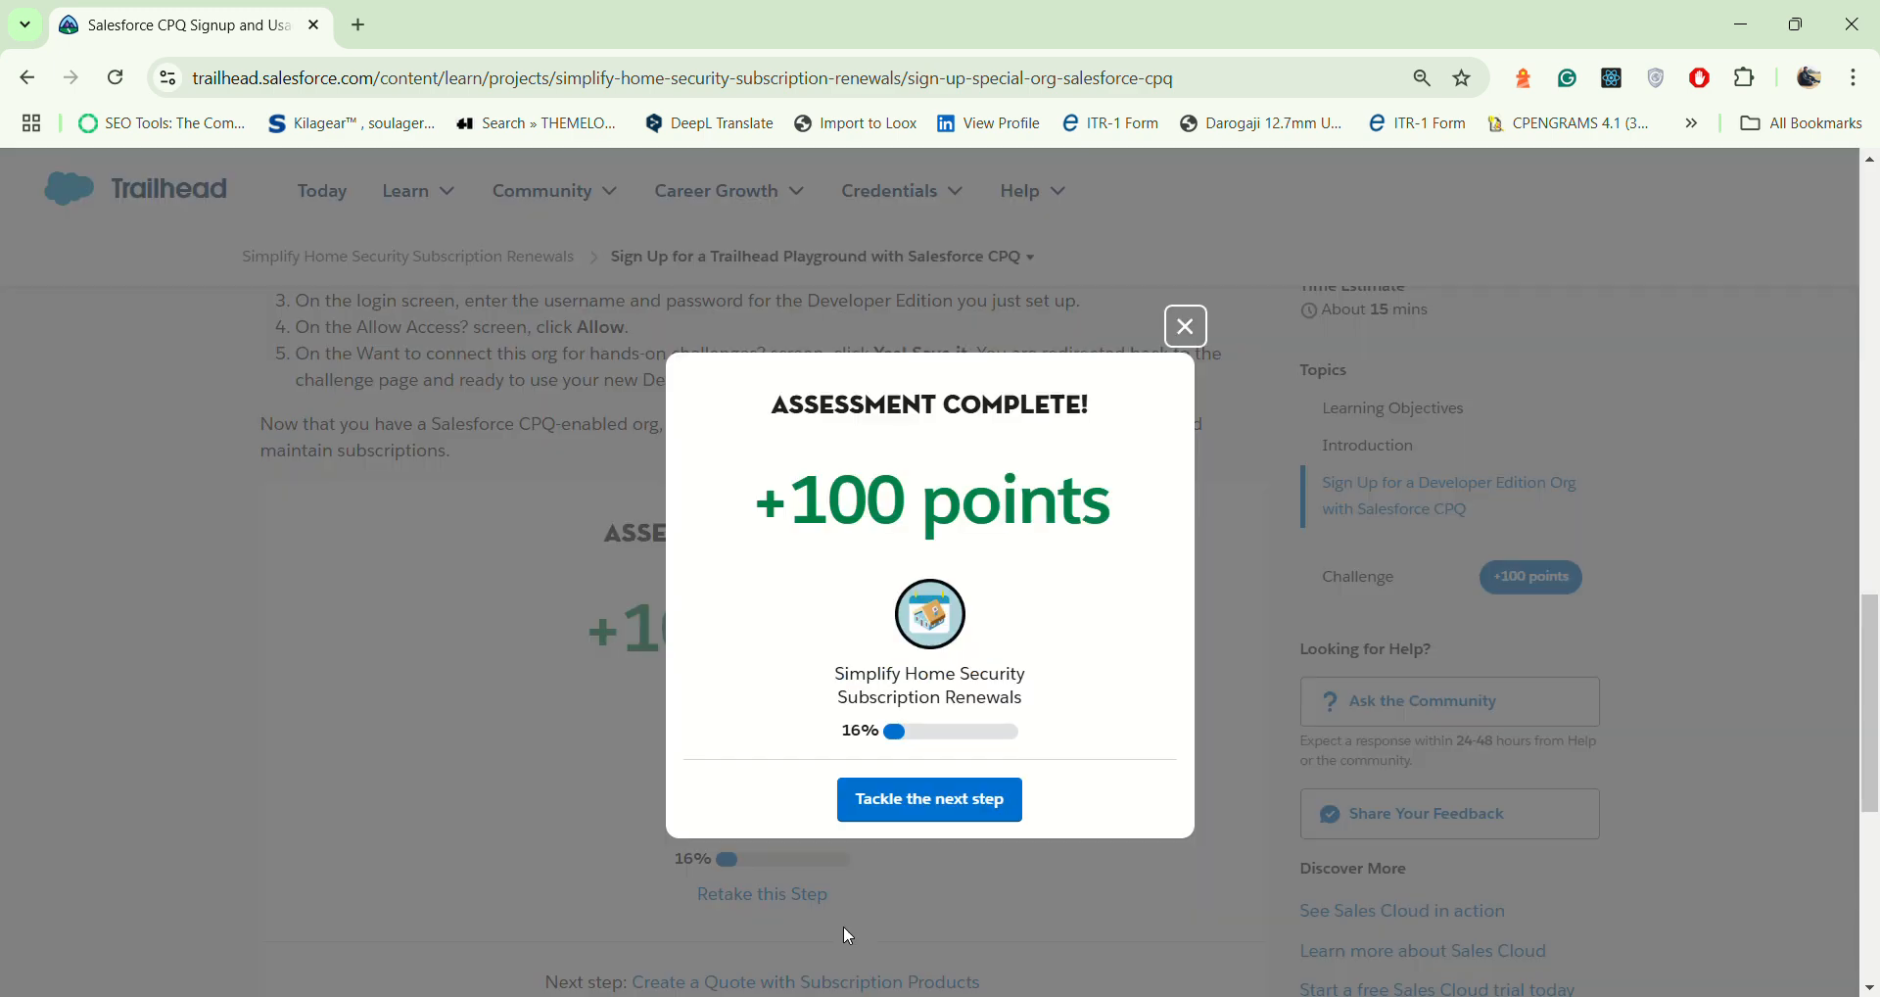
left_click(962, 809)
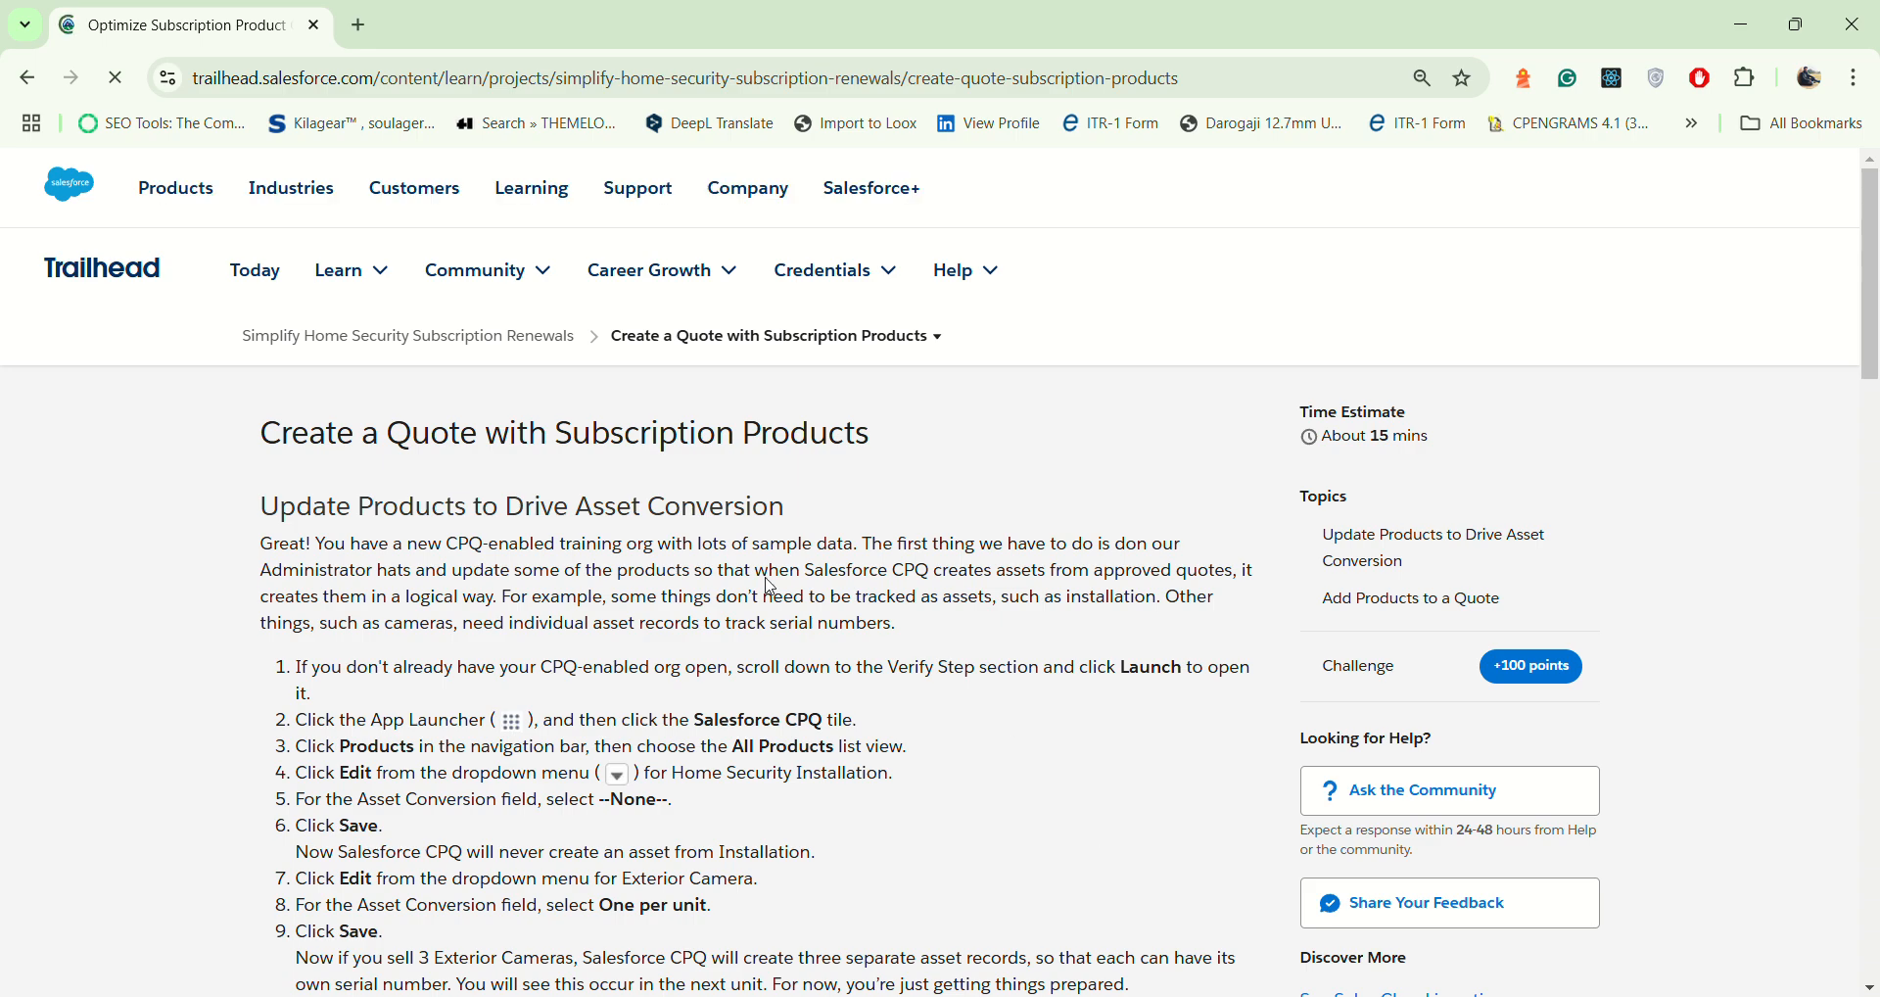
Step: Launch the hands-on org from the Verify Step section and return to the Trailhead instructions
scroll(508, 663, "down", 1)
scroll(508, 663, "down", 10)
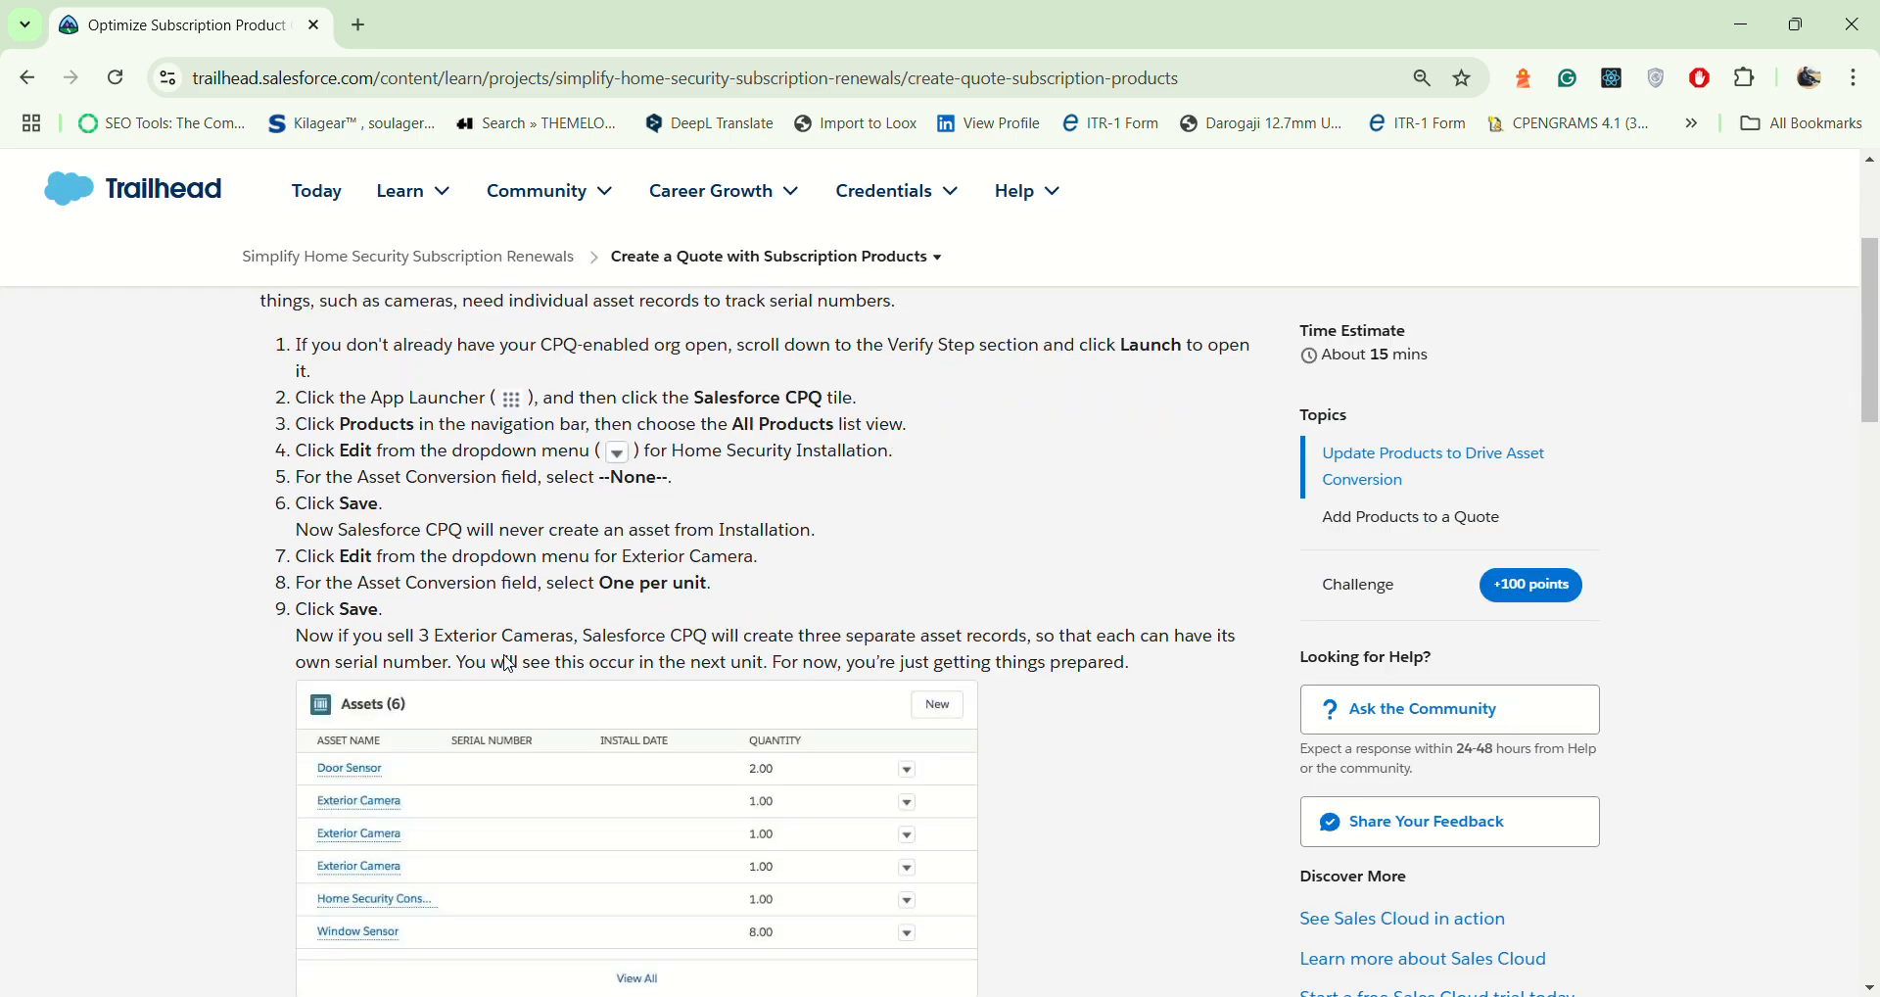
scroll(701, 627, "down", 12)
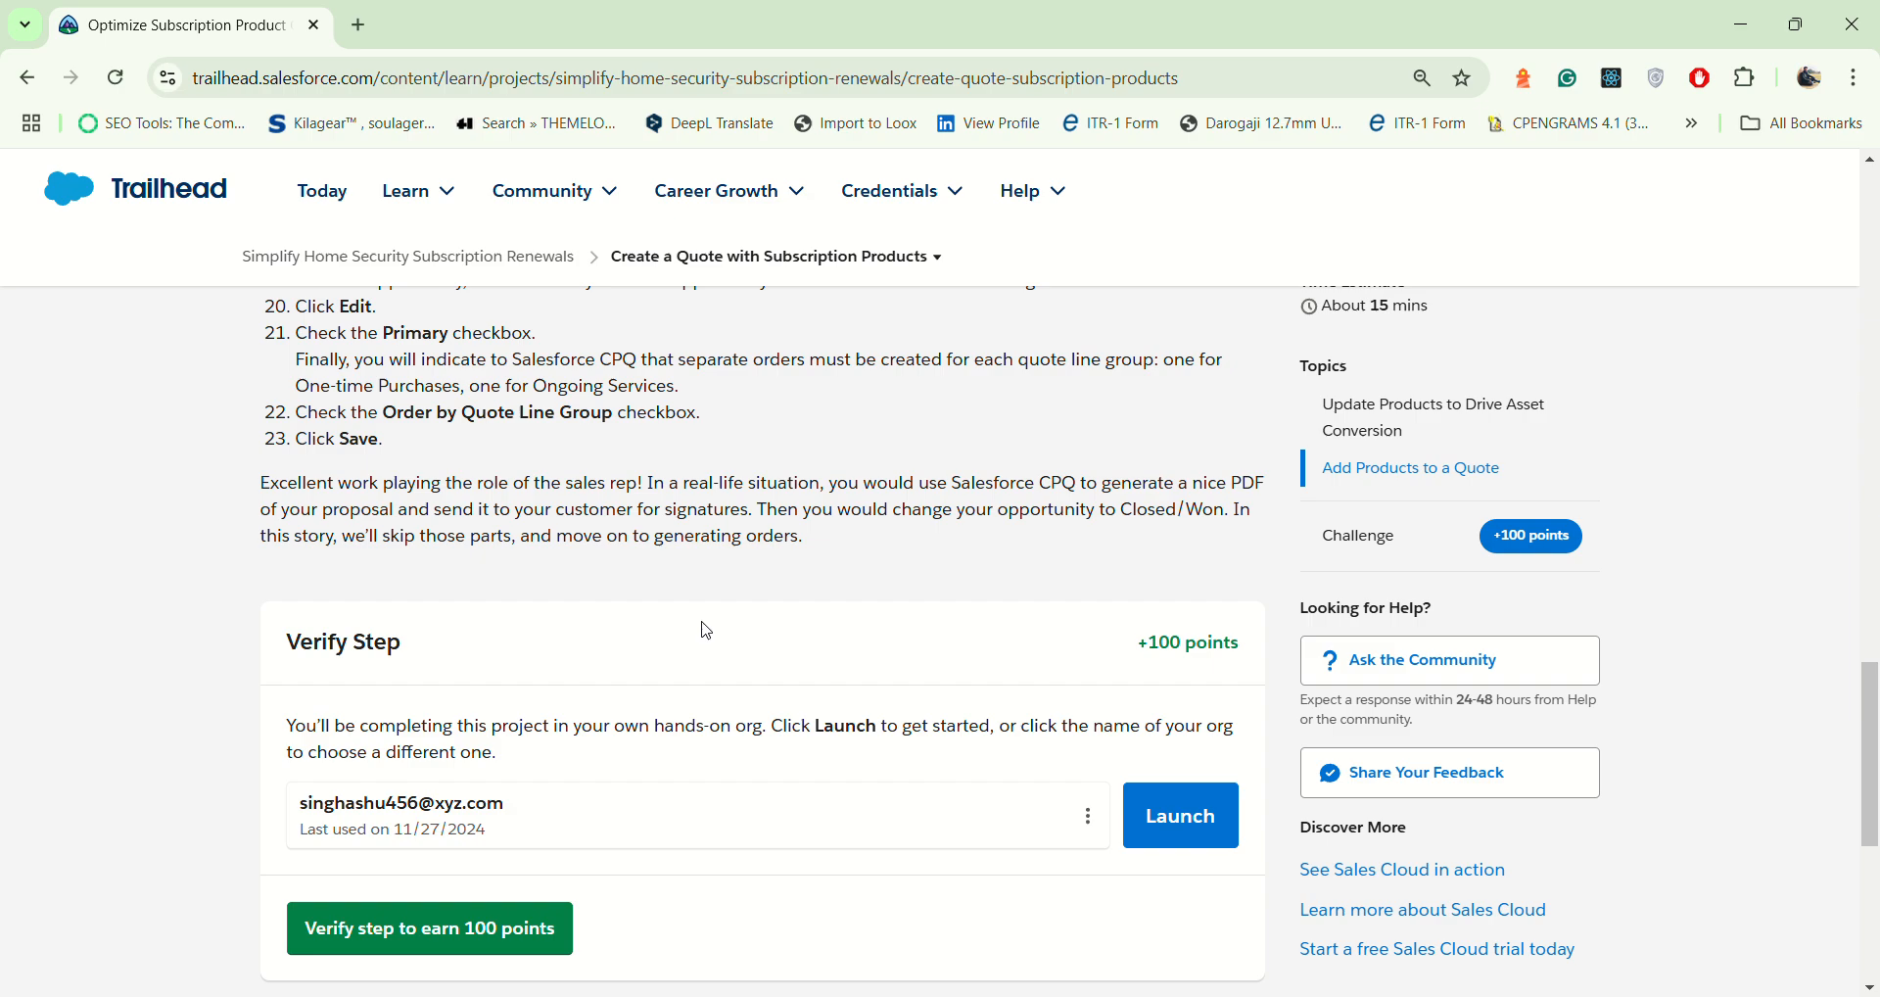
left_click(1171, 829)
left_click(263, 13)
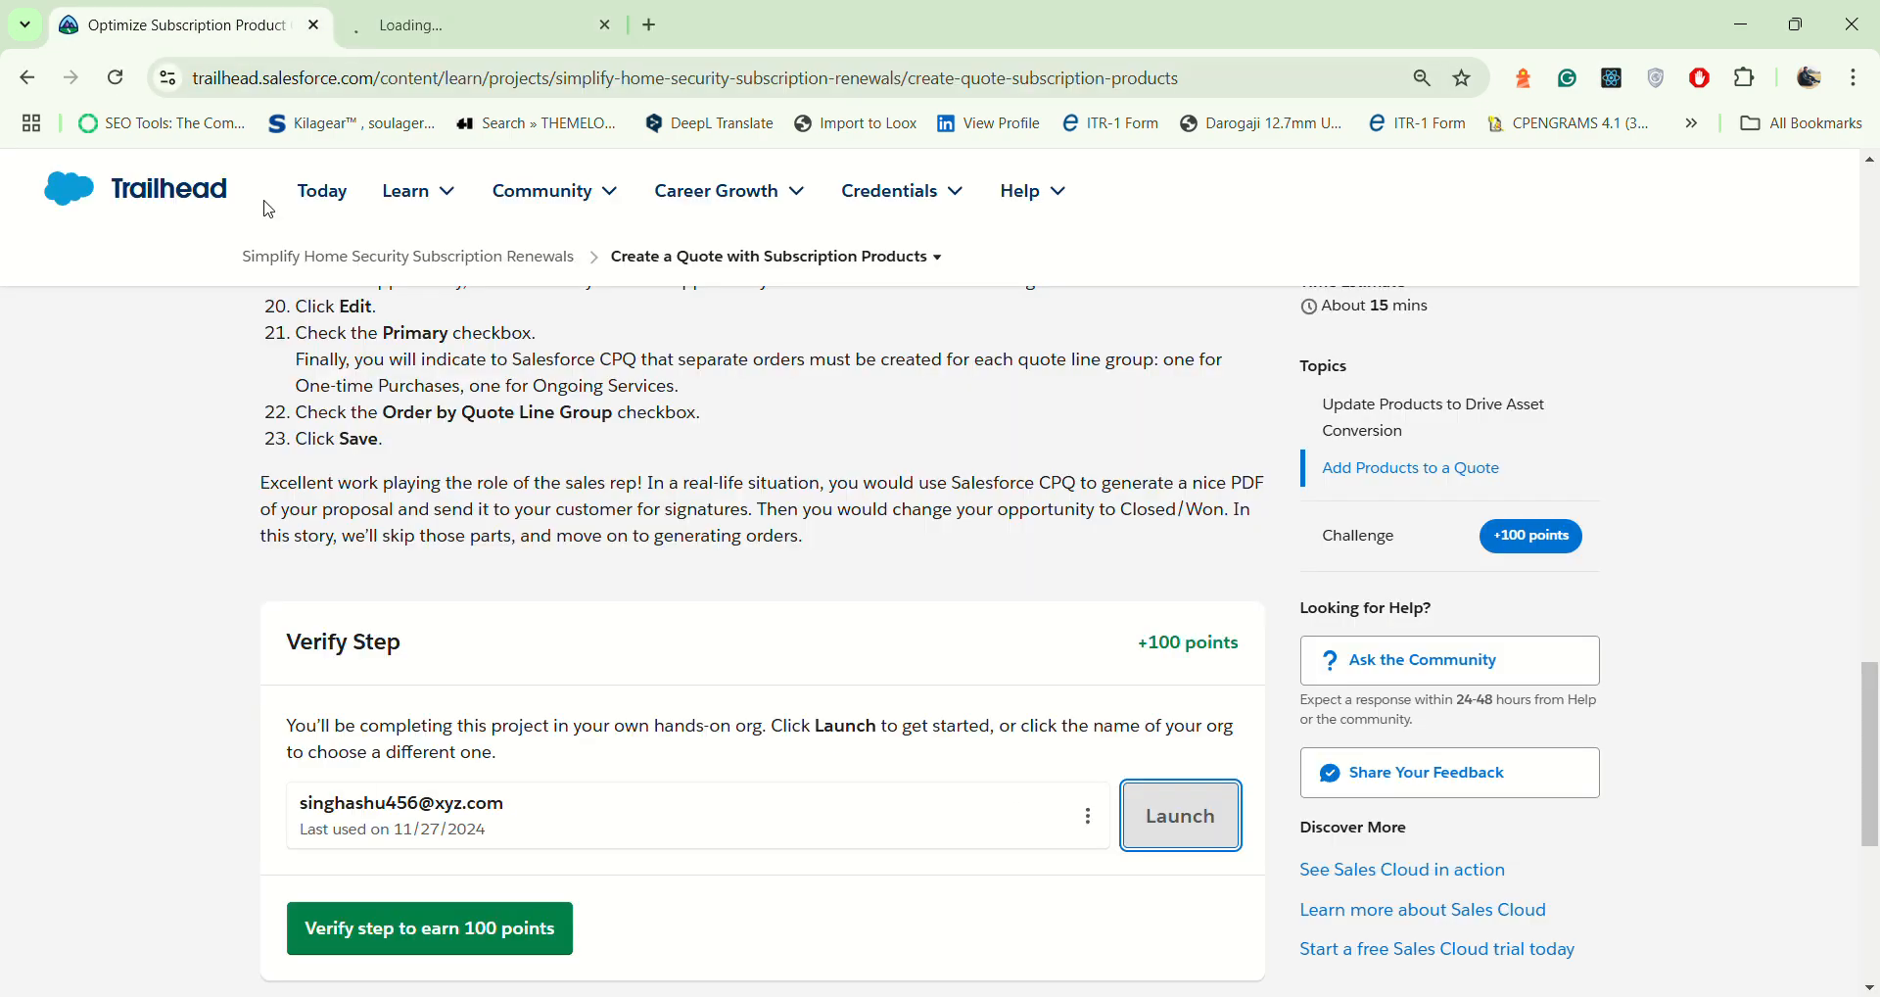
Step: Review the instructions for updating products to drive asset conversion and adding products to a quote
scroll(697, 524, "up", 15)
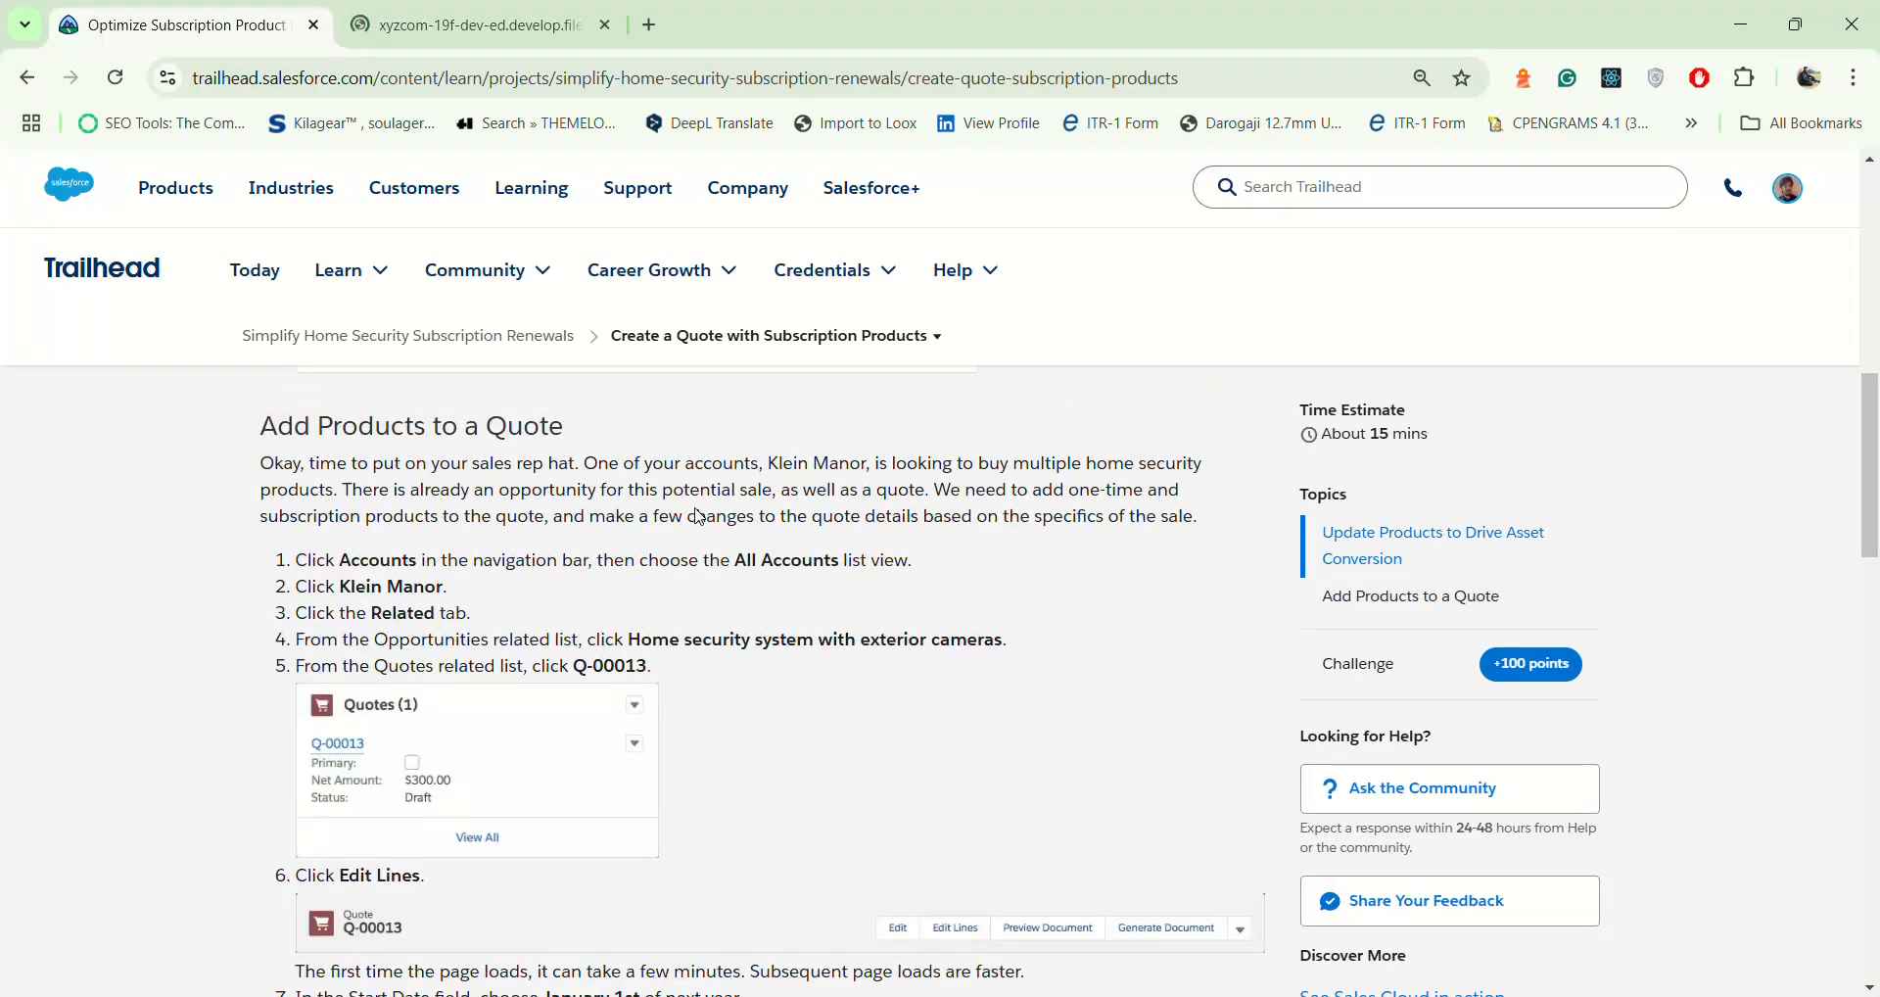
scroll(699, 516, "up", 6)
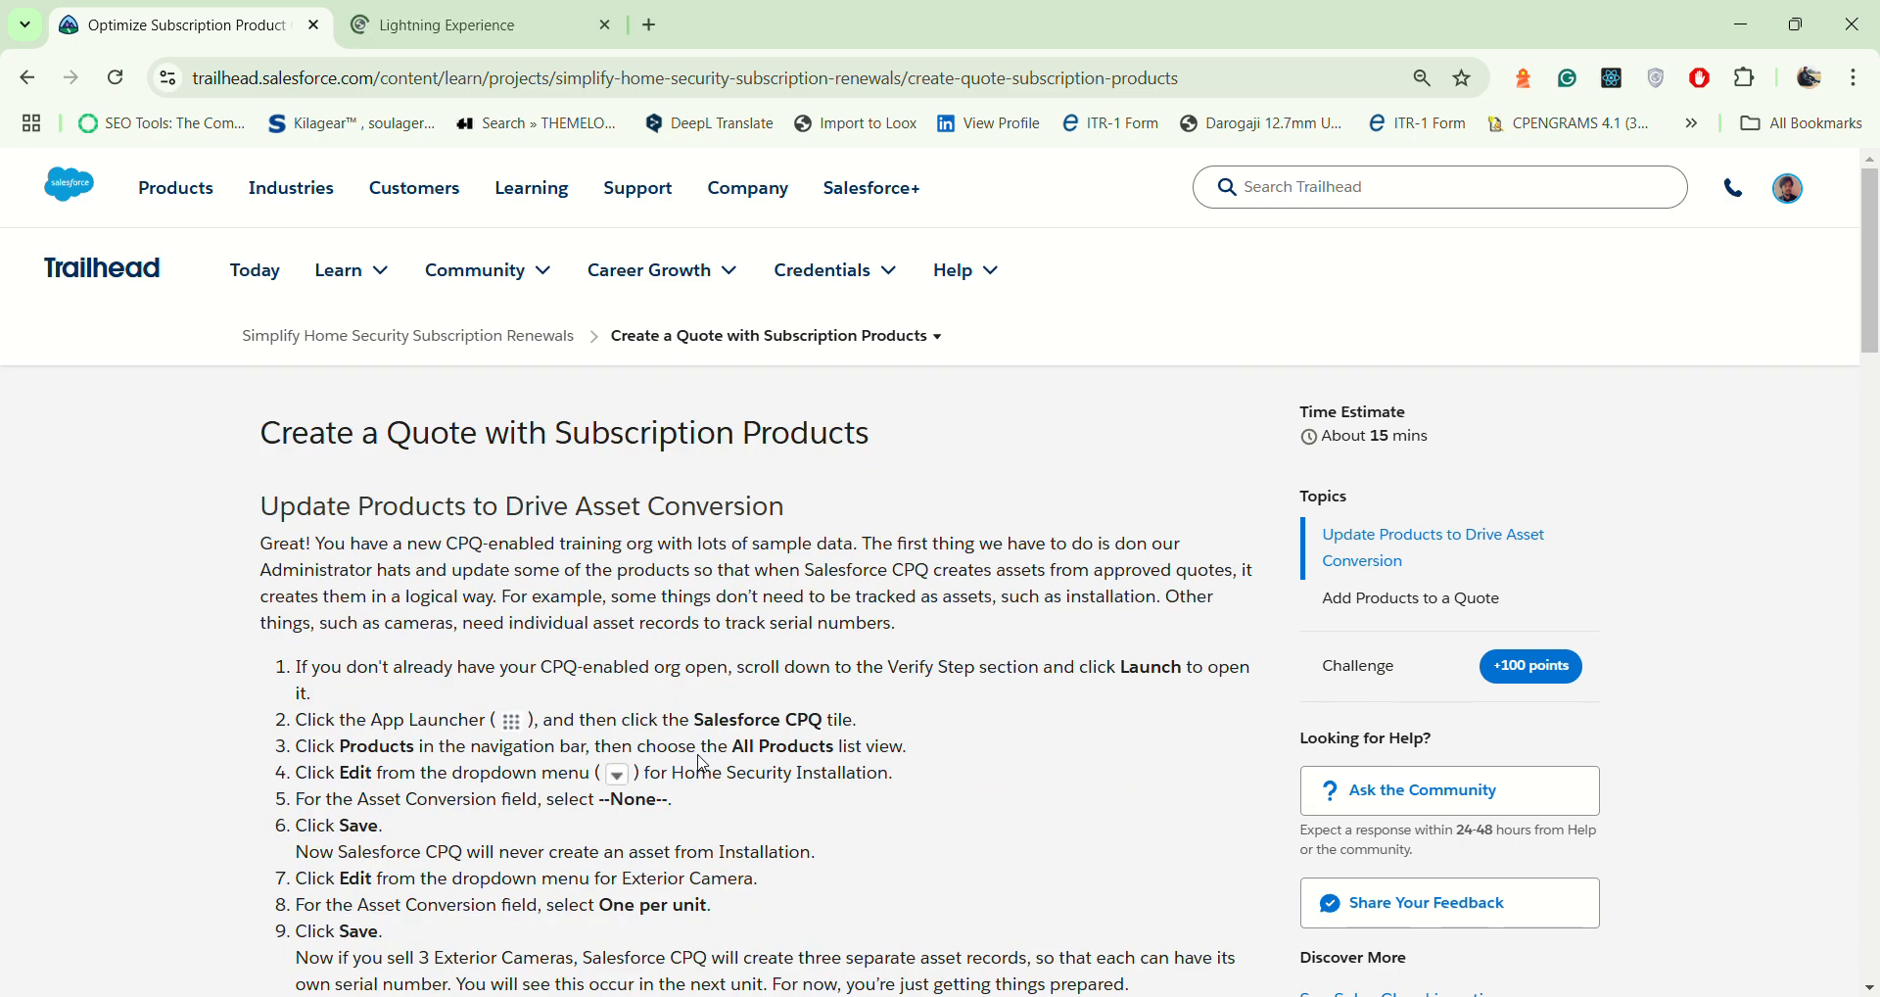
key("ctrl+Tab")
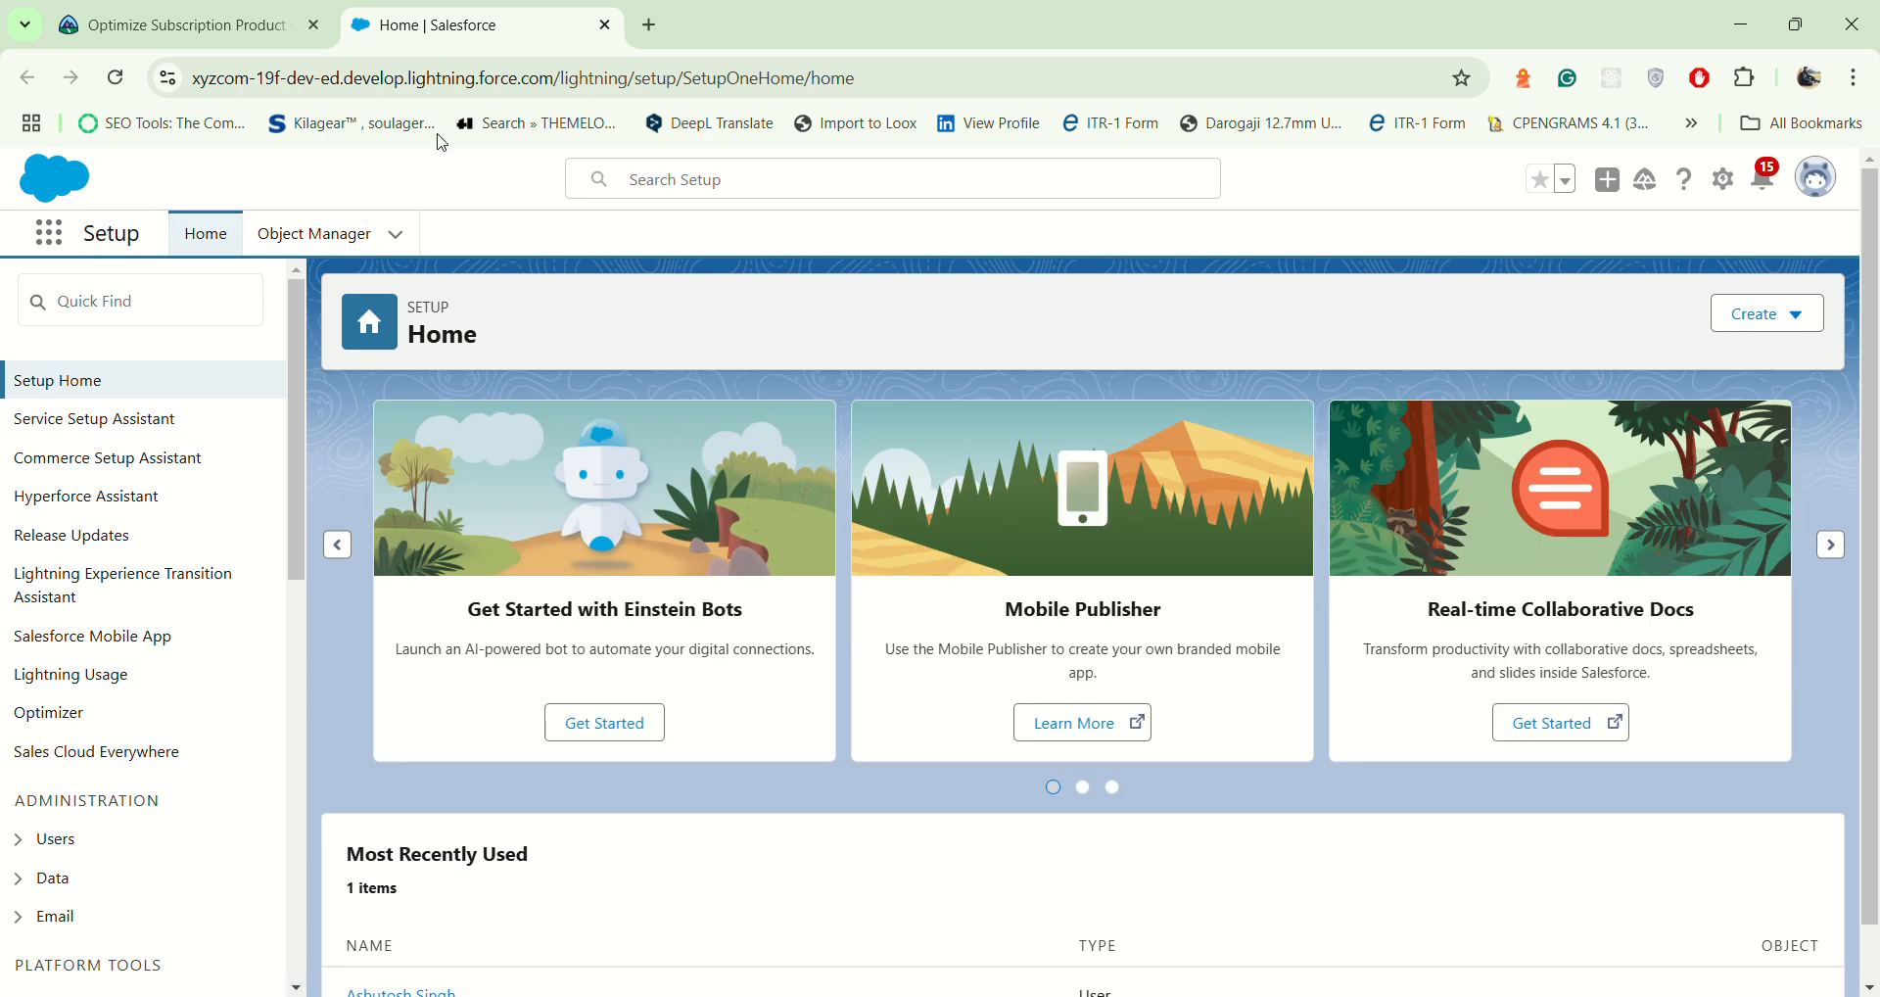
key("ctrl+Tab")
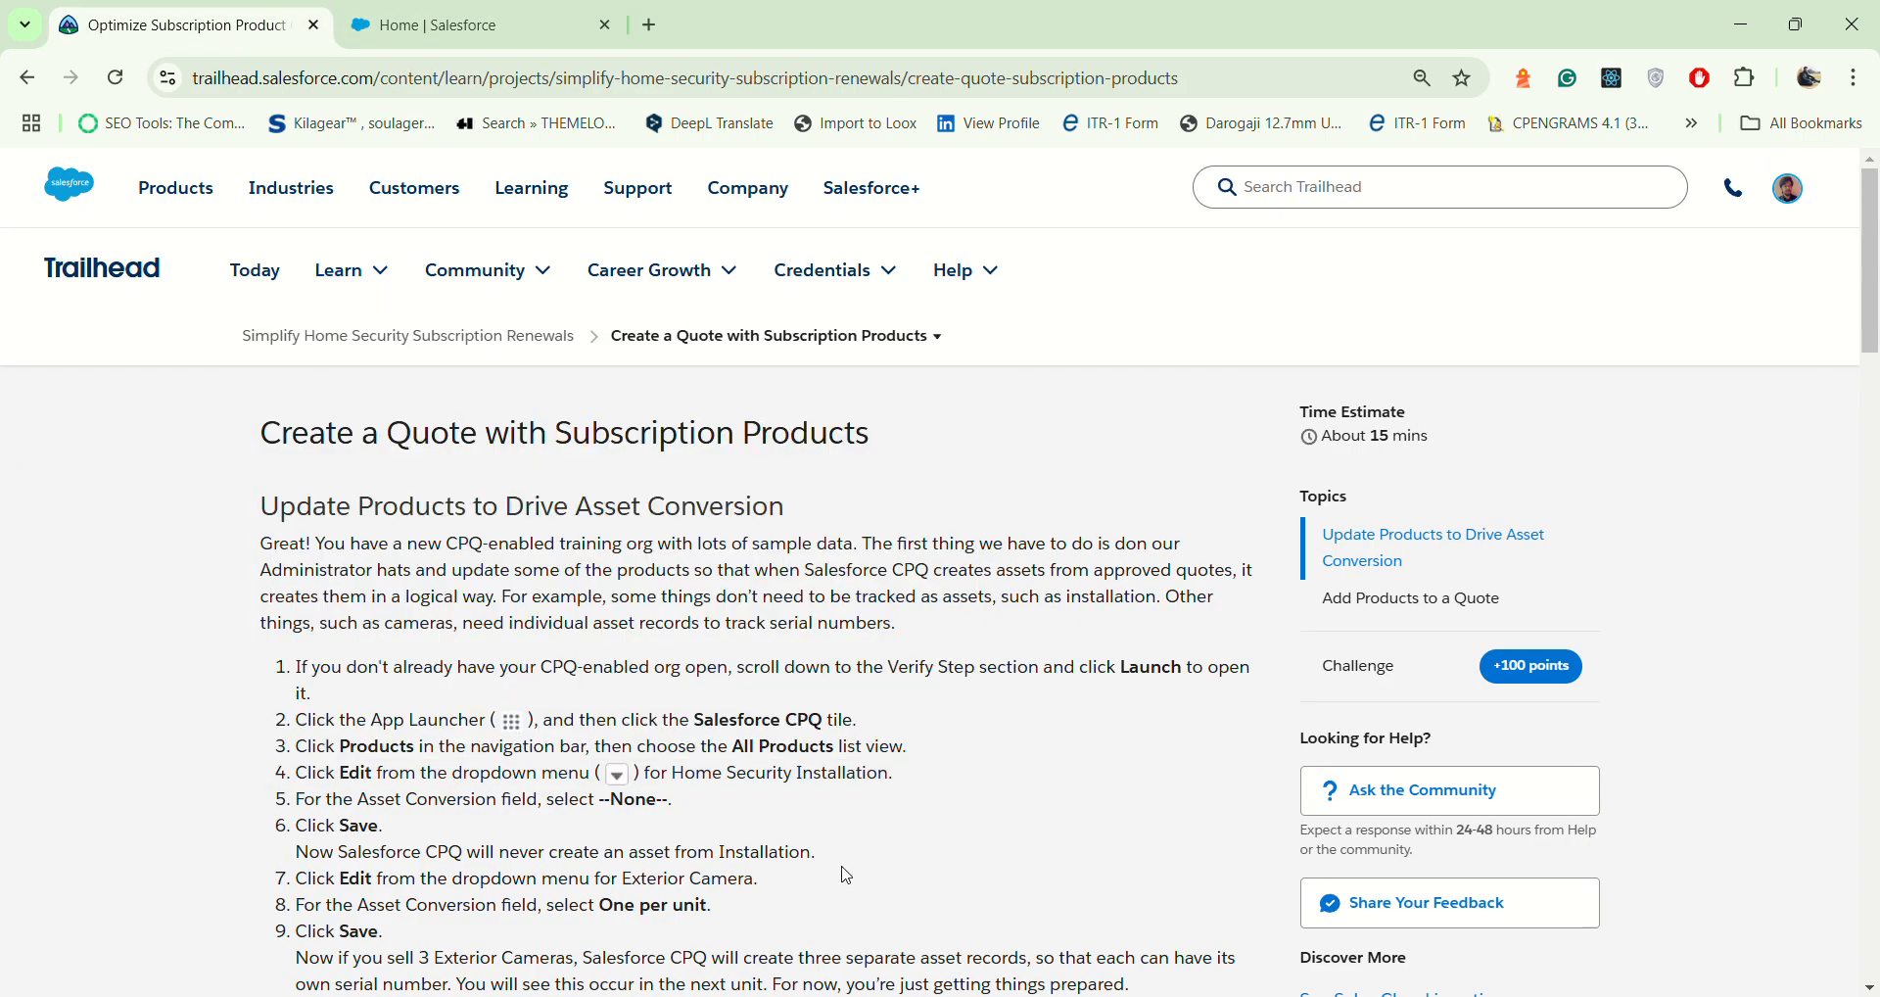
scroll(838, 874, "down", 4)
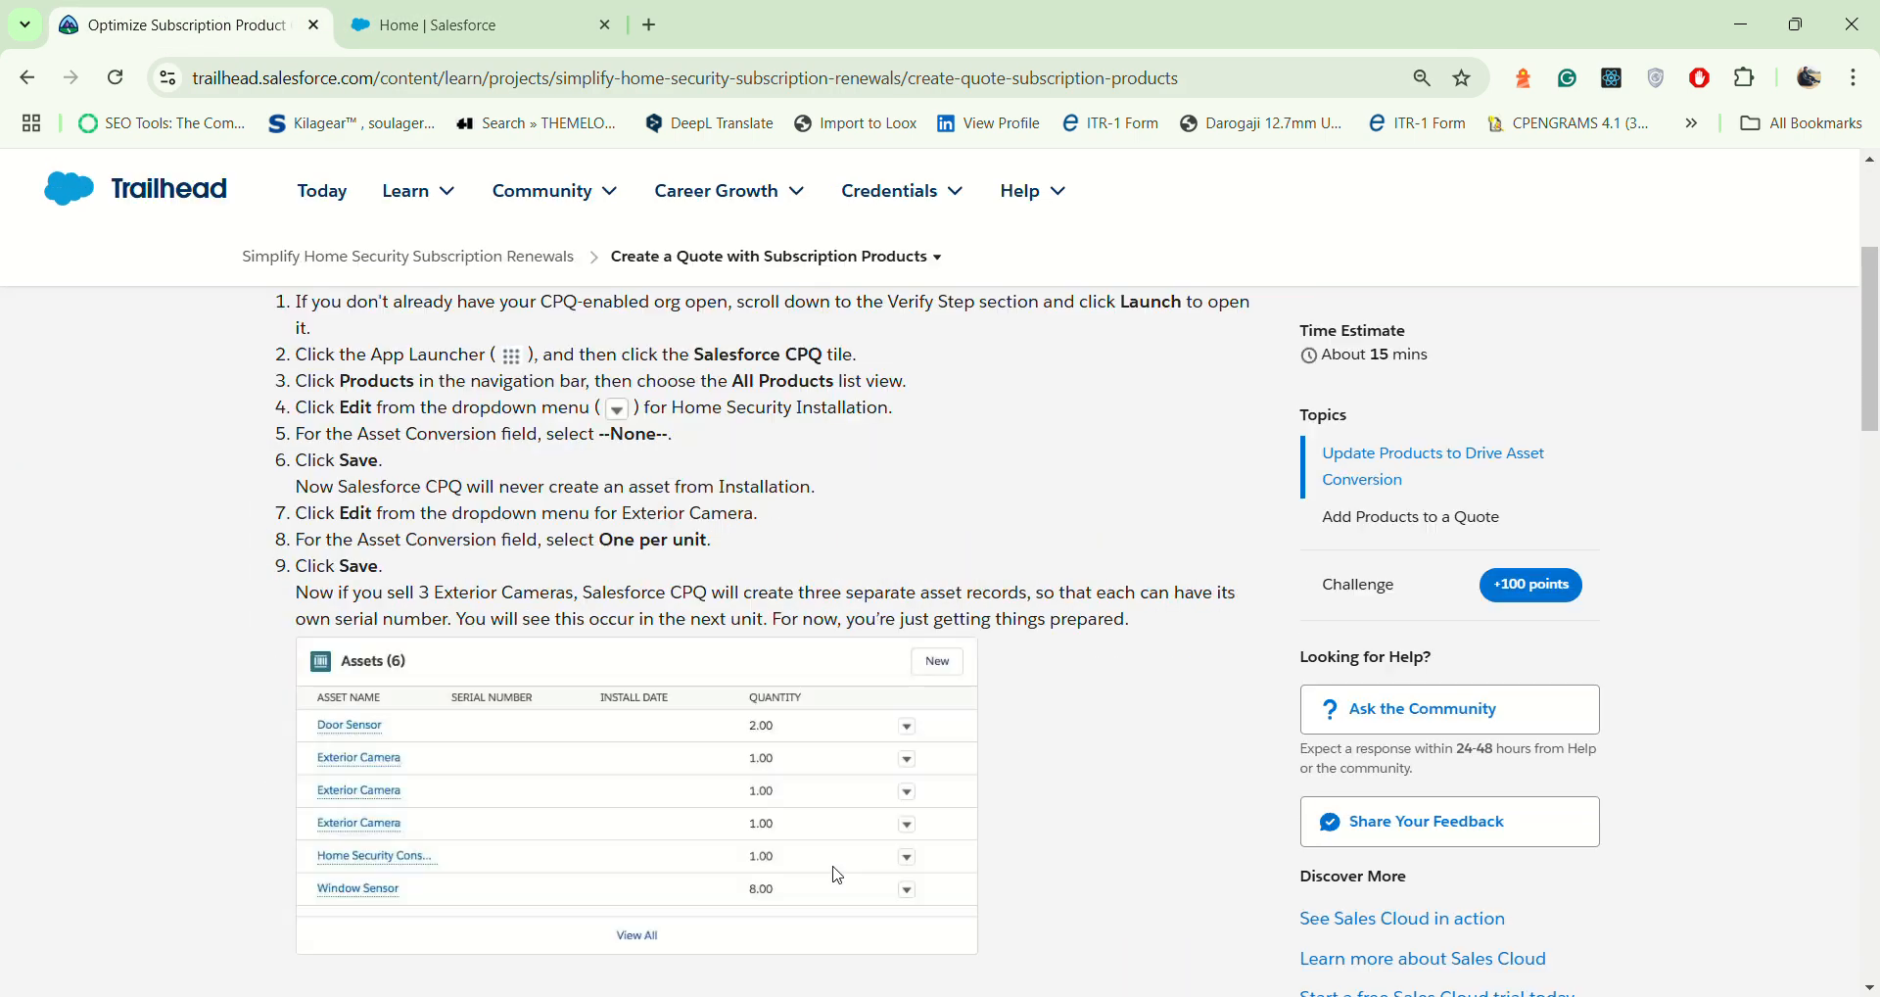
scroll(838, 874, "up", 3)
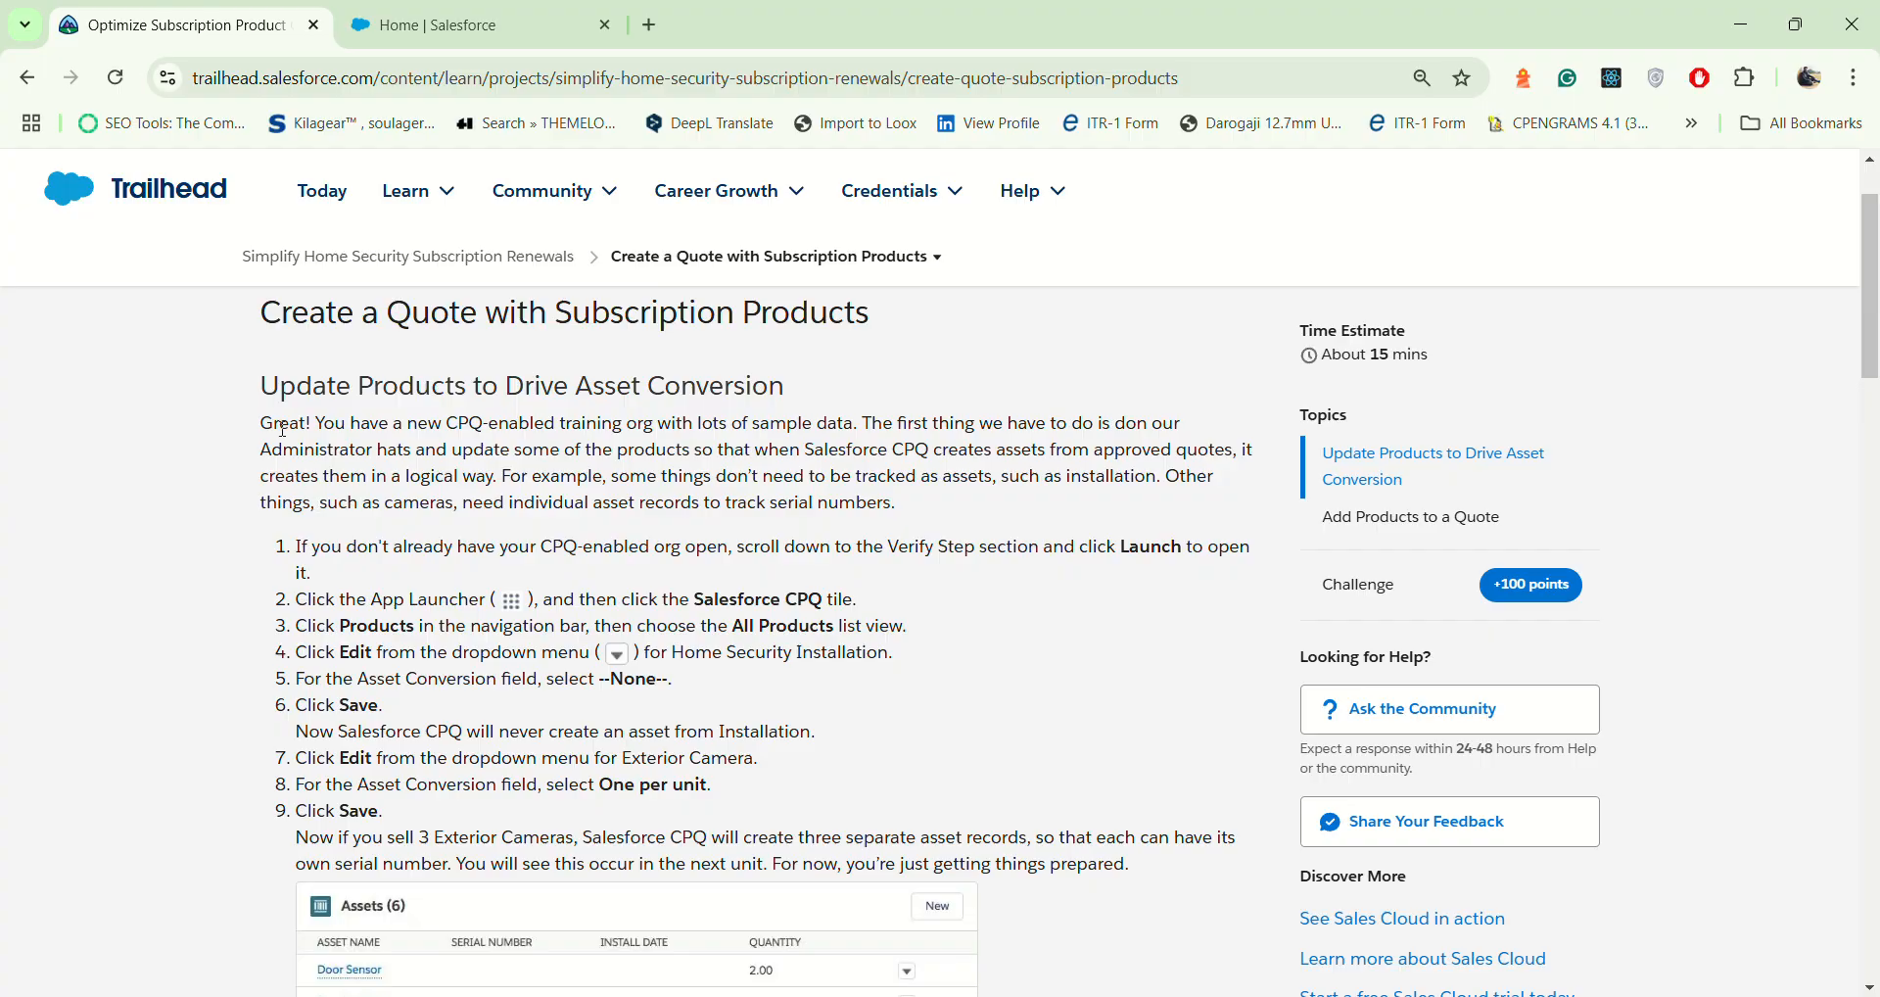
left_click_drag(261, 375, 899, 392)
scroll(878, 529, "up", 10)
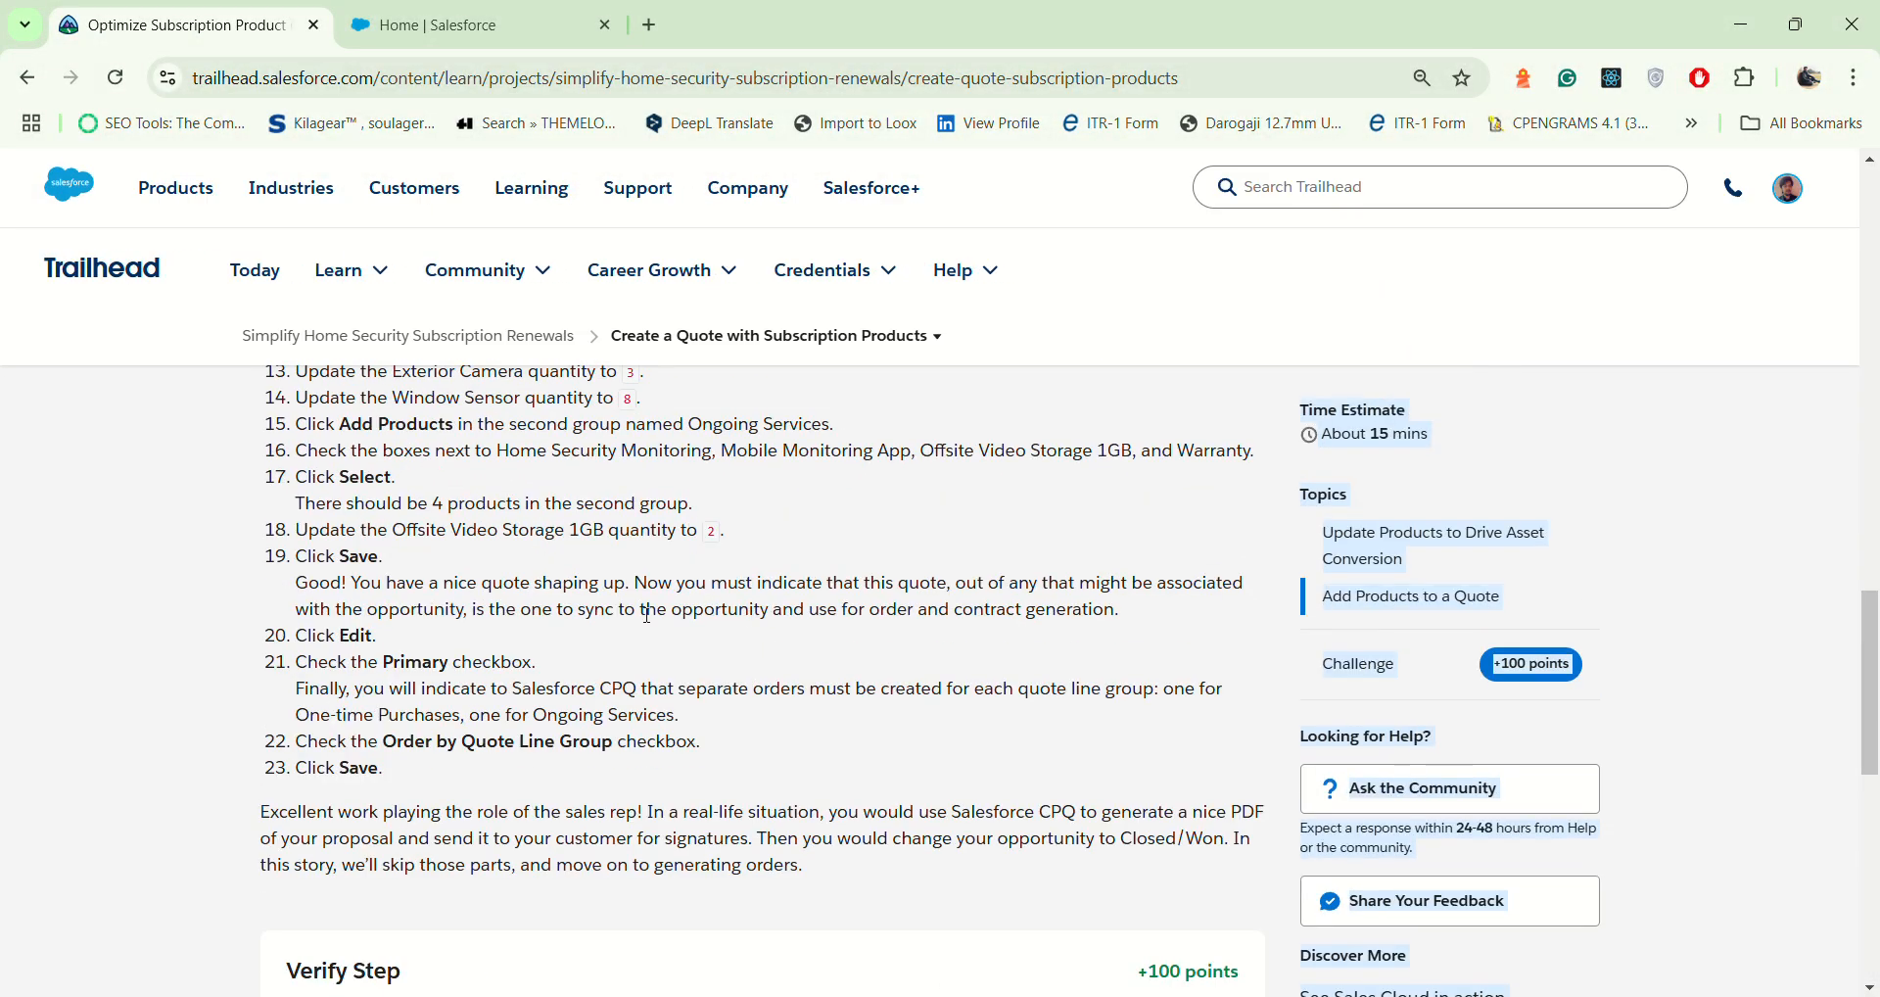
Step: Switch to the launched Salesforce org and allow the site to show notifications
left_click(554, 774)
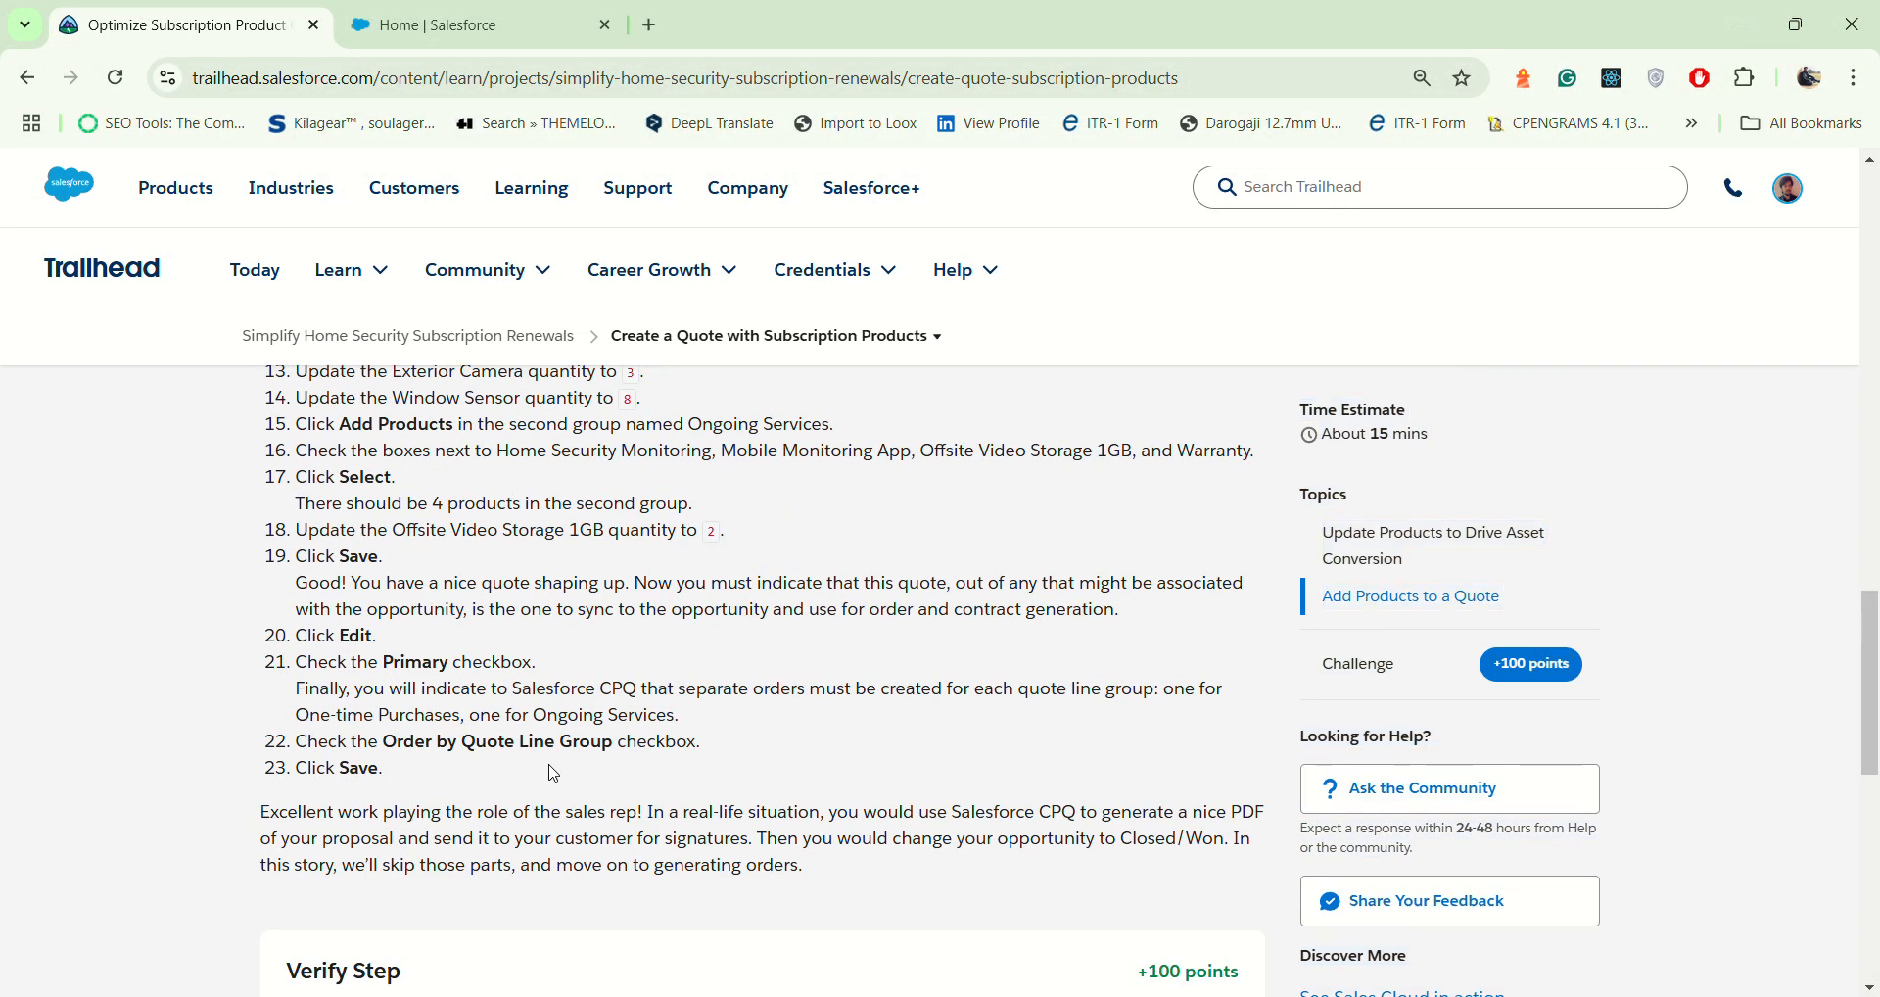
left_click(546, 12)
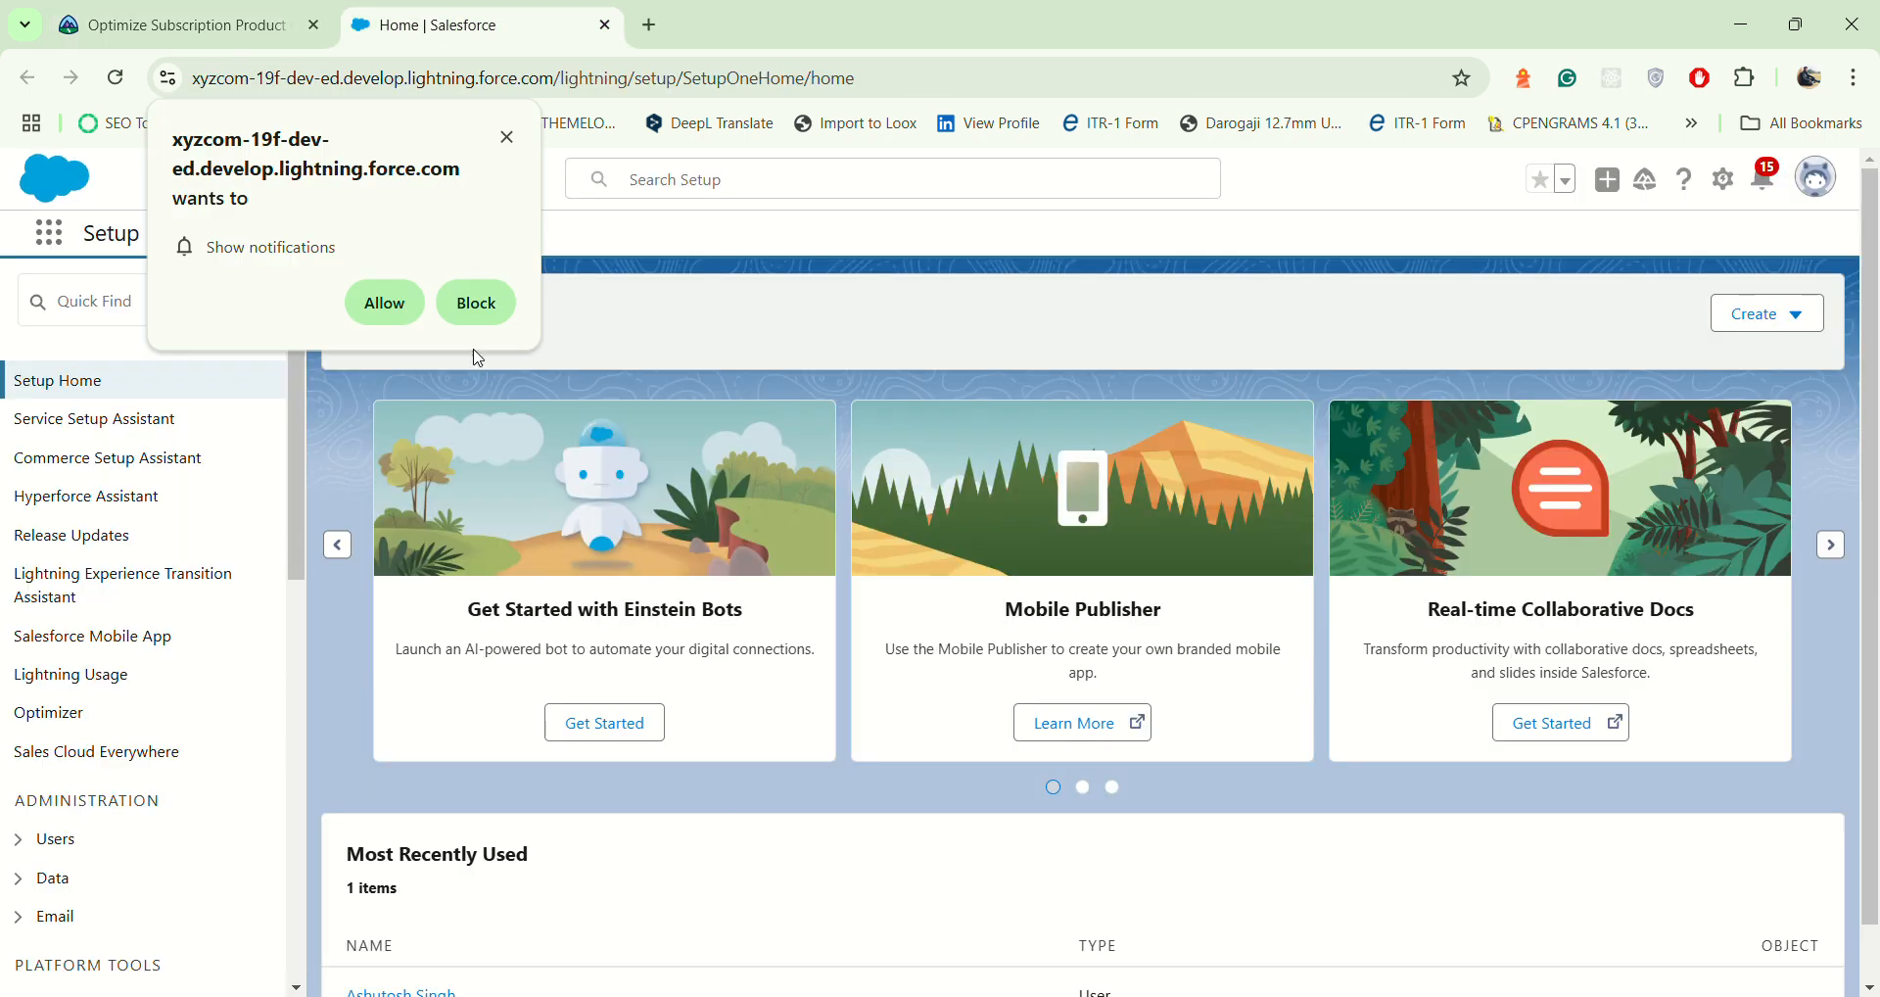
left_click(401, 303)
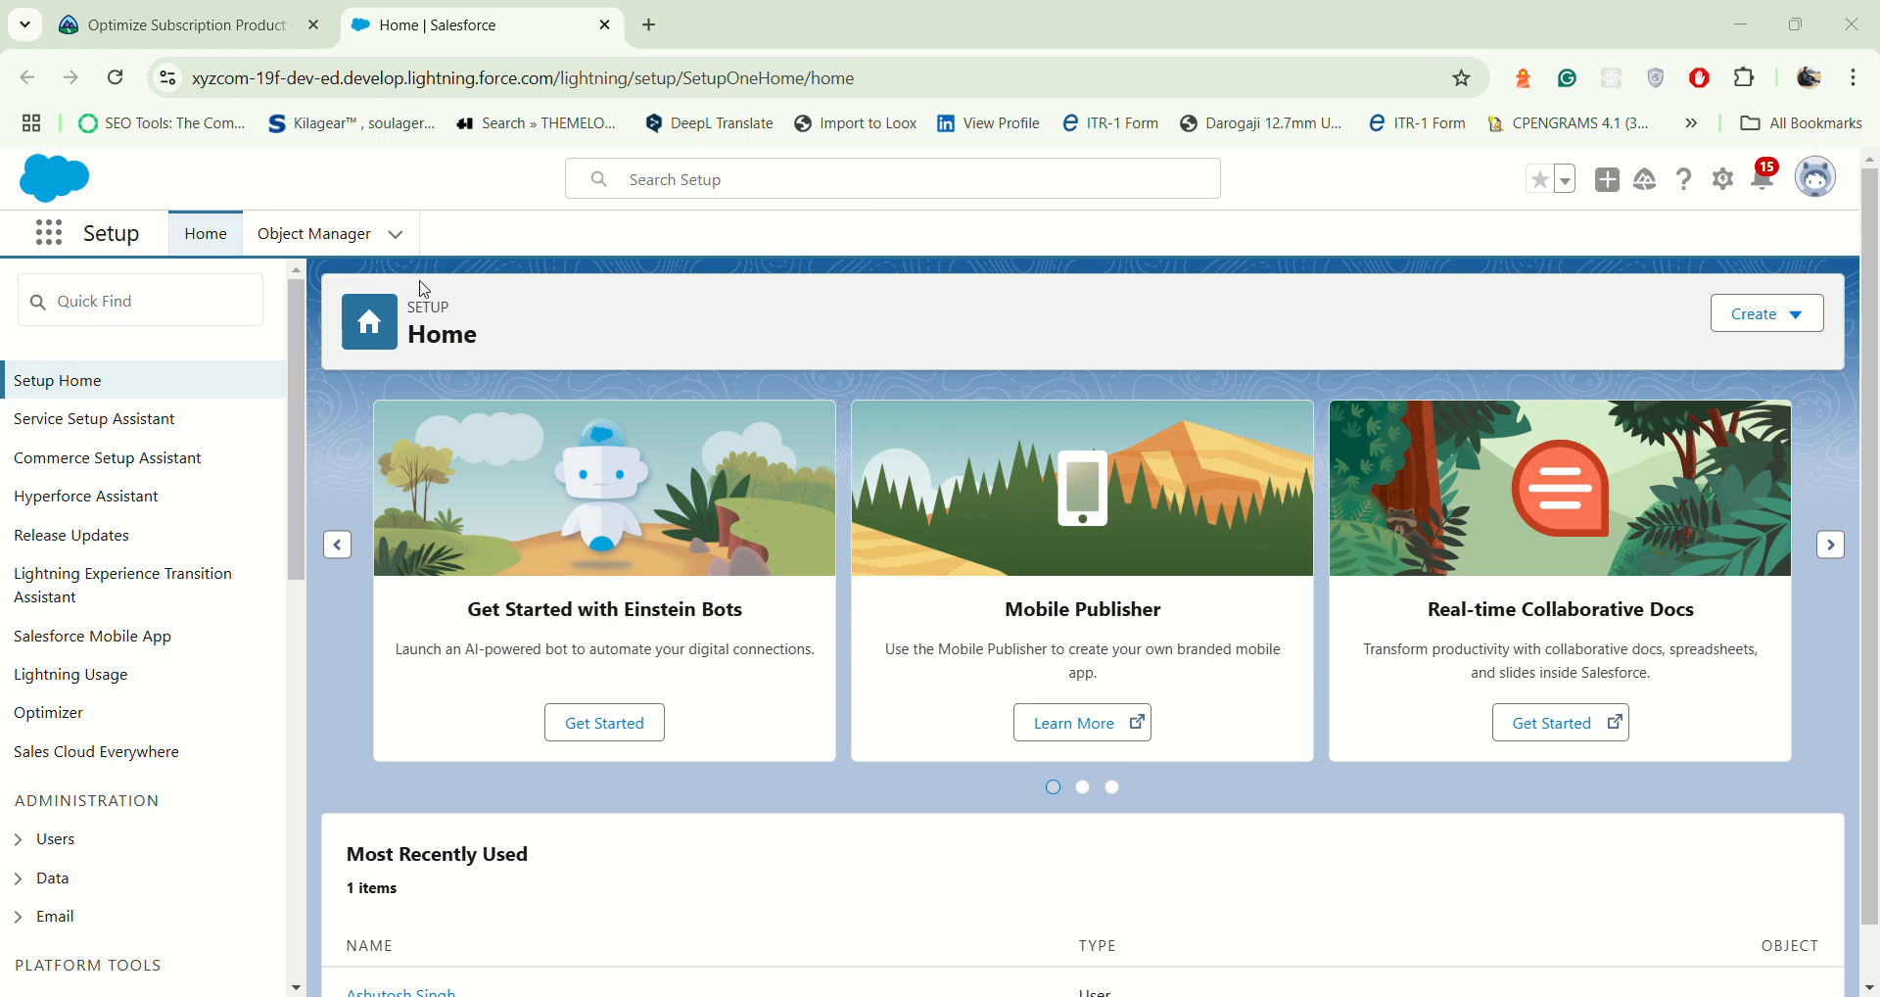
Step: Search Setup's Quick Find for "salesforce cpq"
left_click(143, 297)
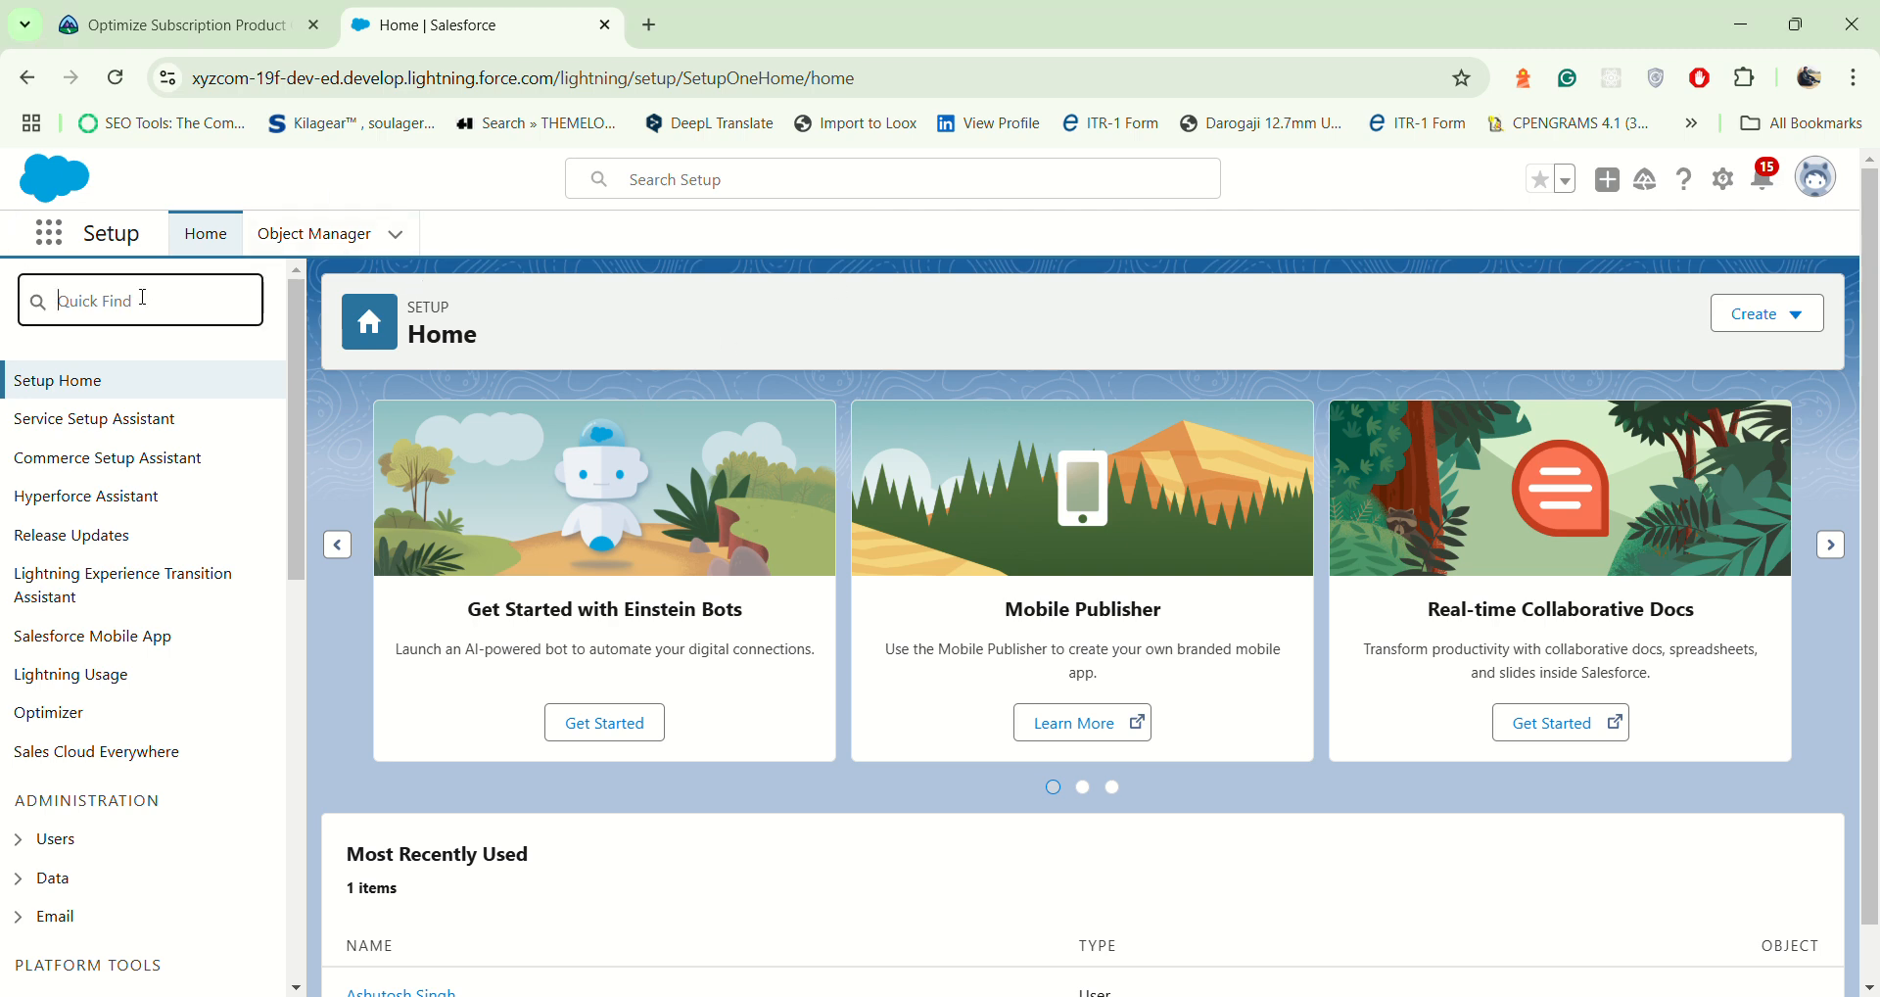
type("salesforce")
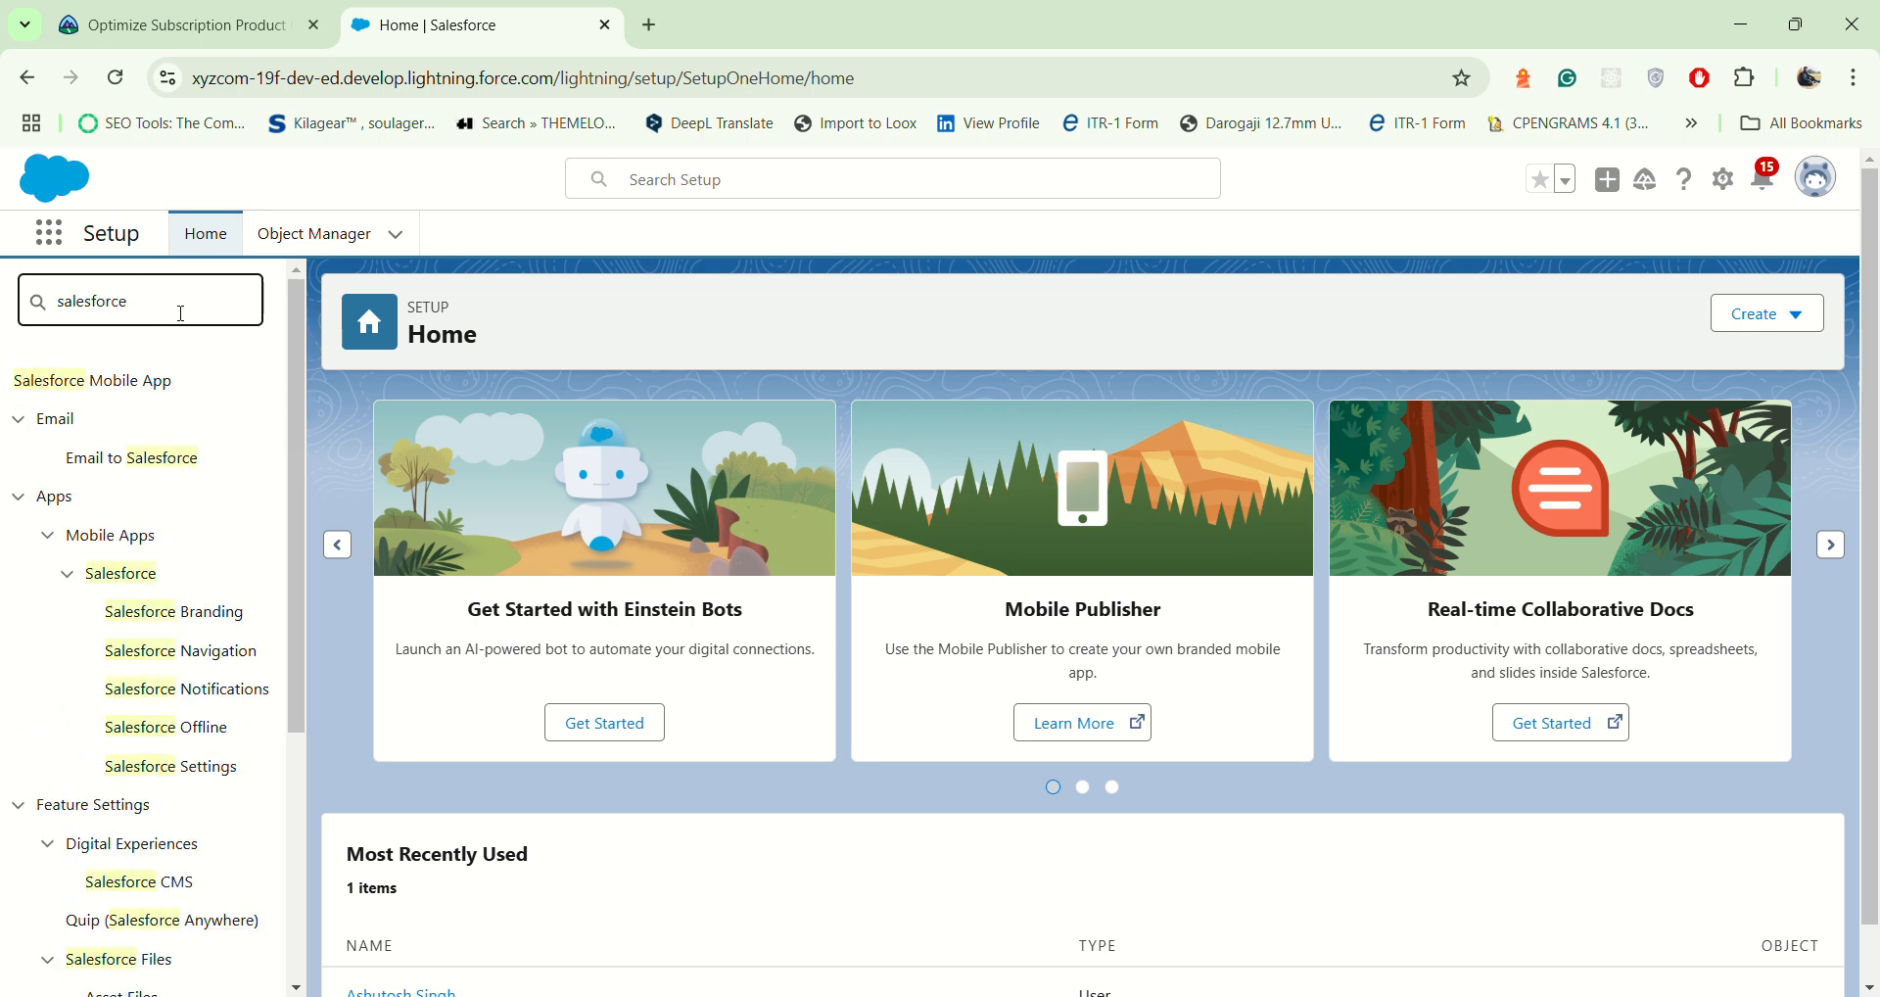
type(" cpq")
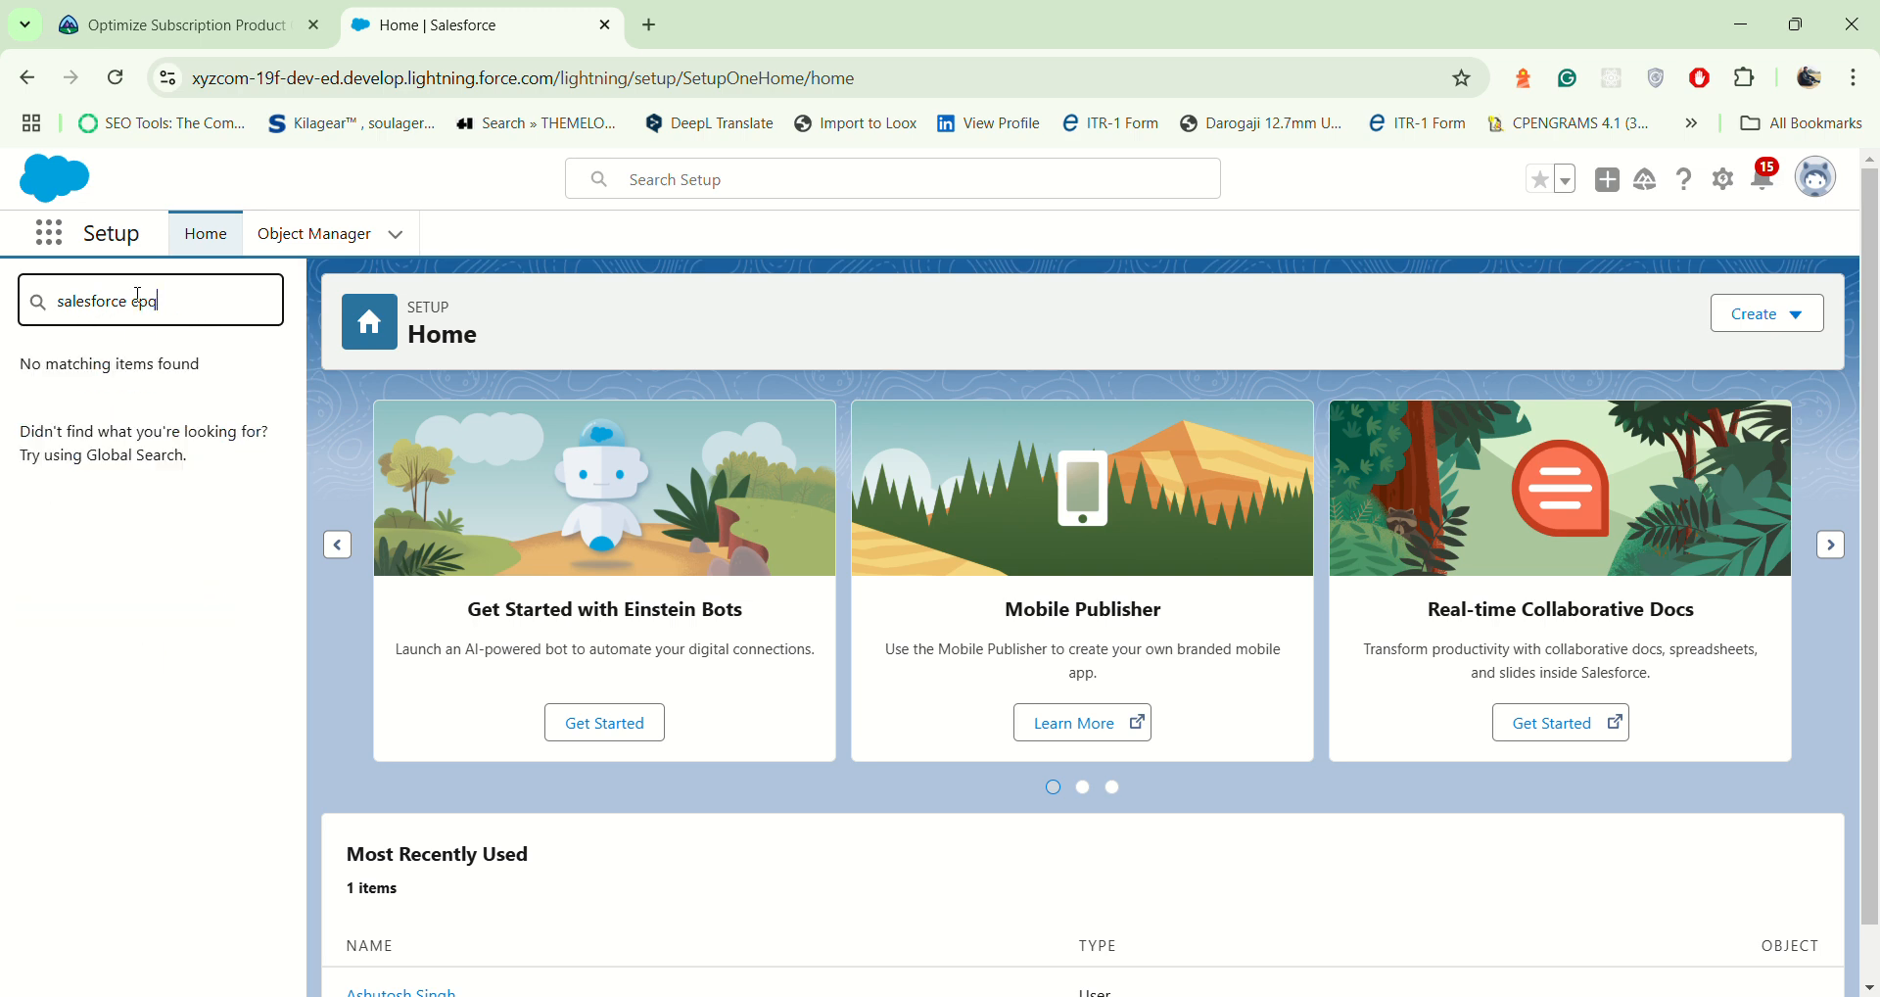
left_click_drag(206, 336, 42, 339)
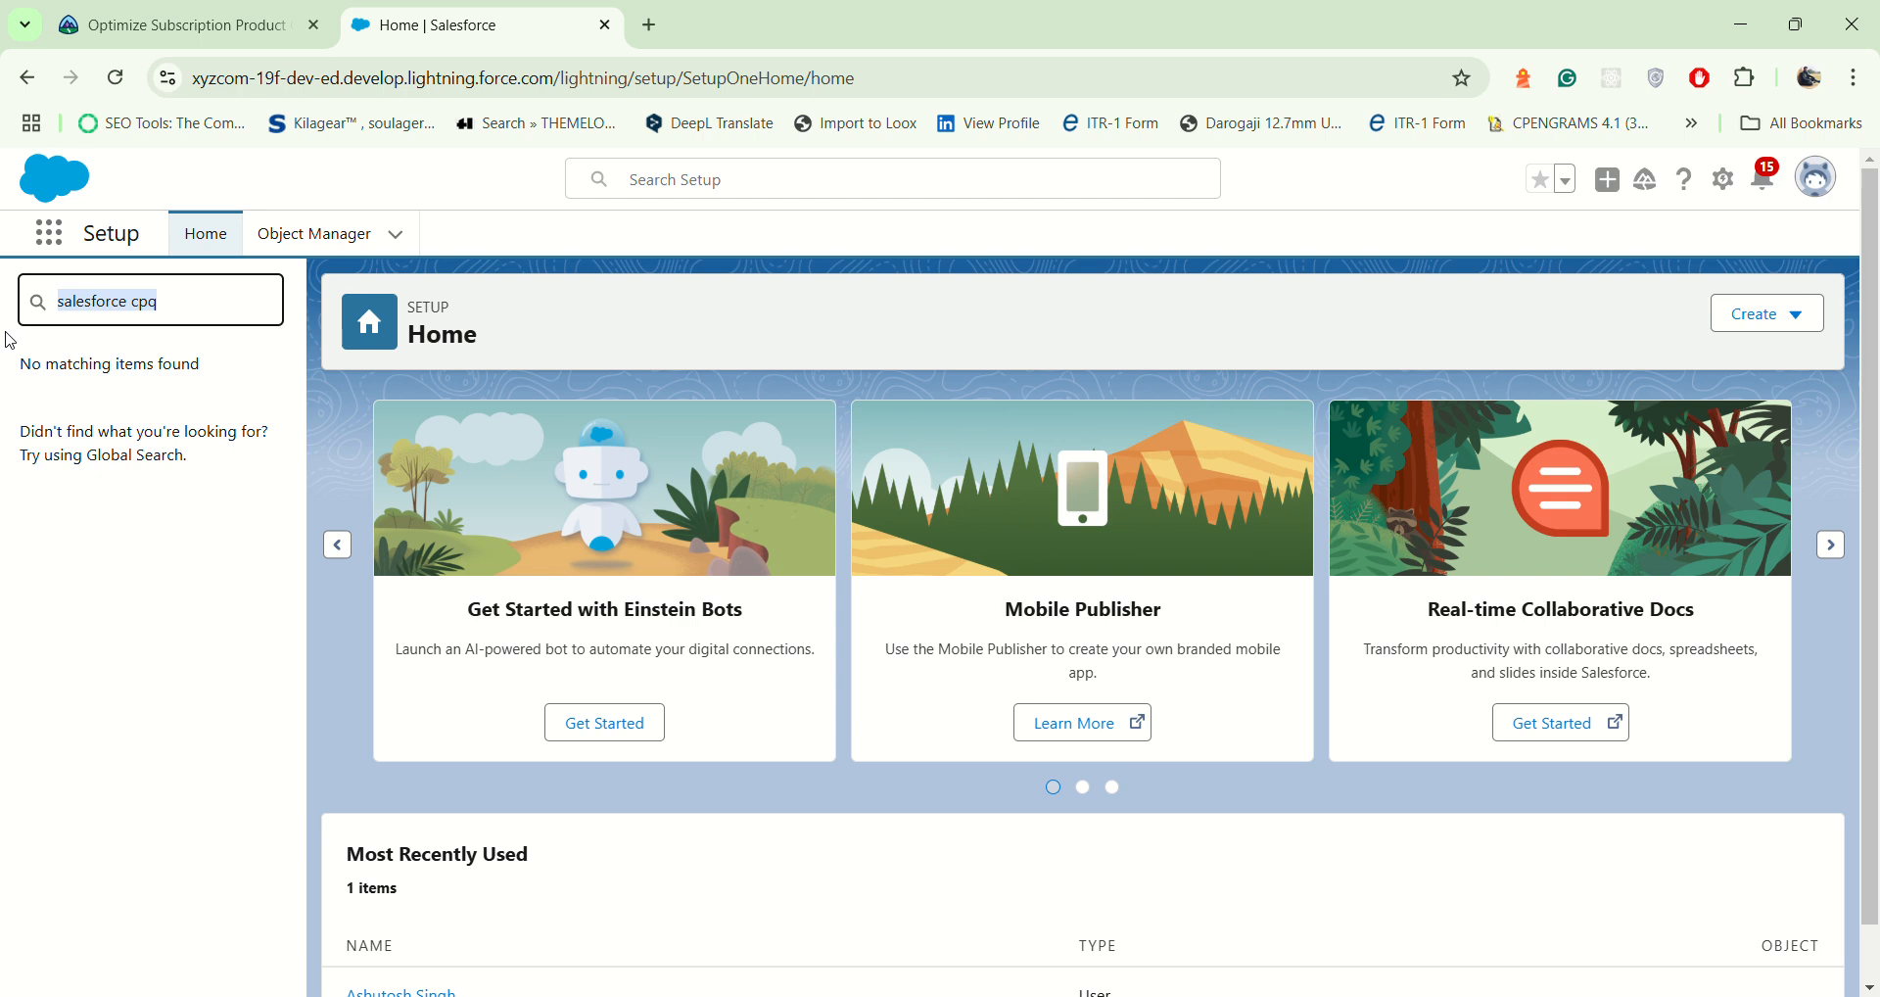
Step: Open the Salesforce CPQ app and go to its Products list
left_click(51, 236)
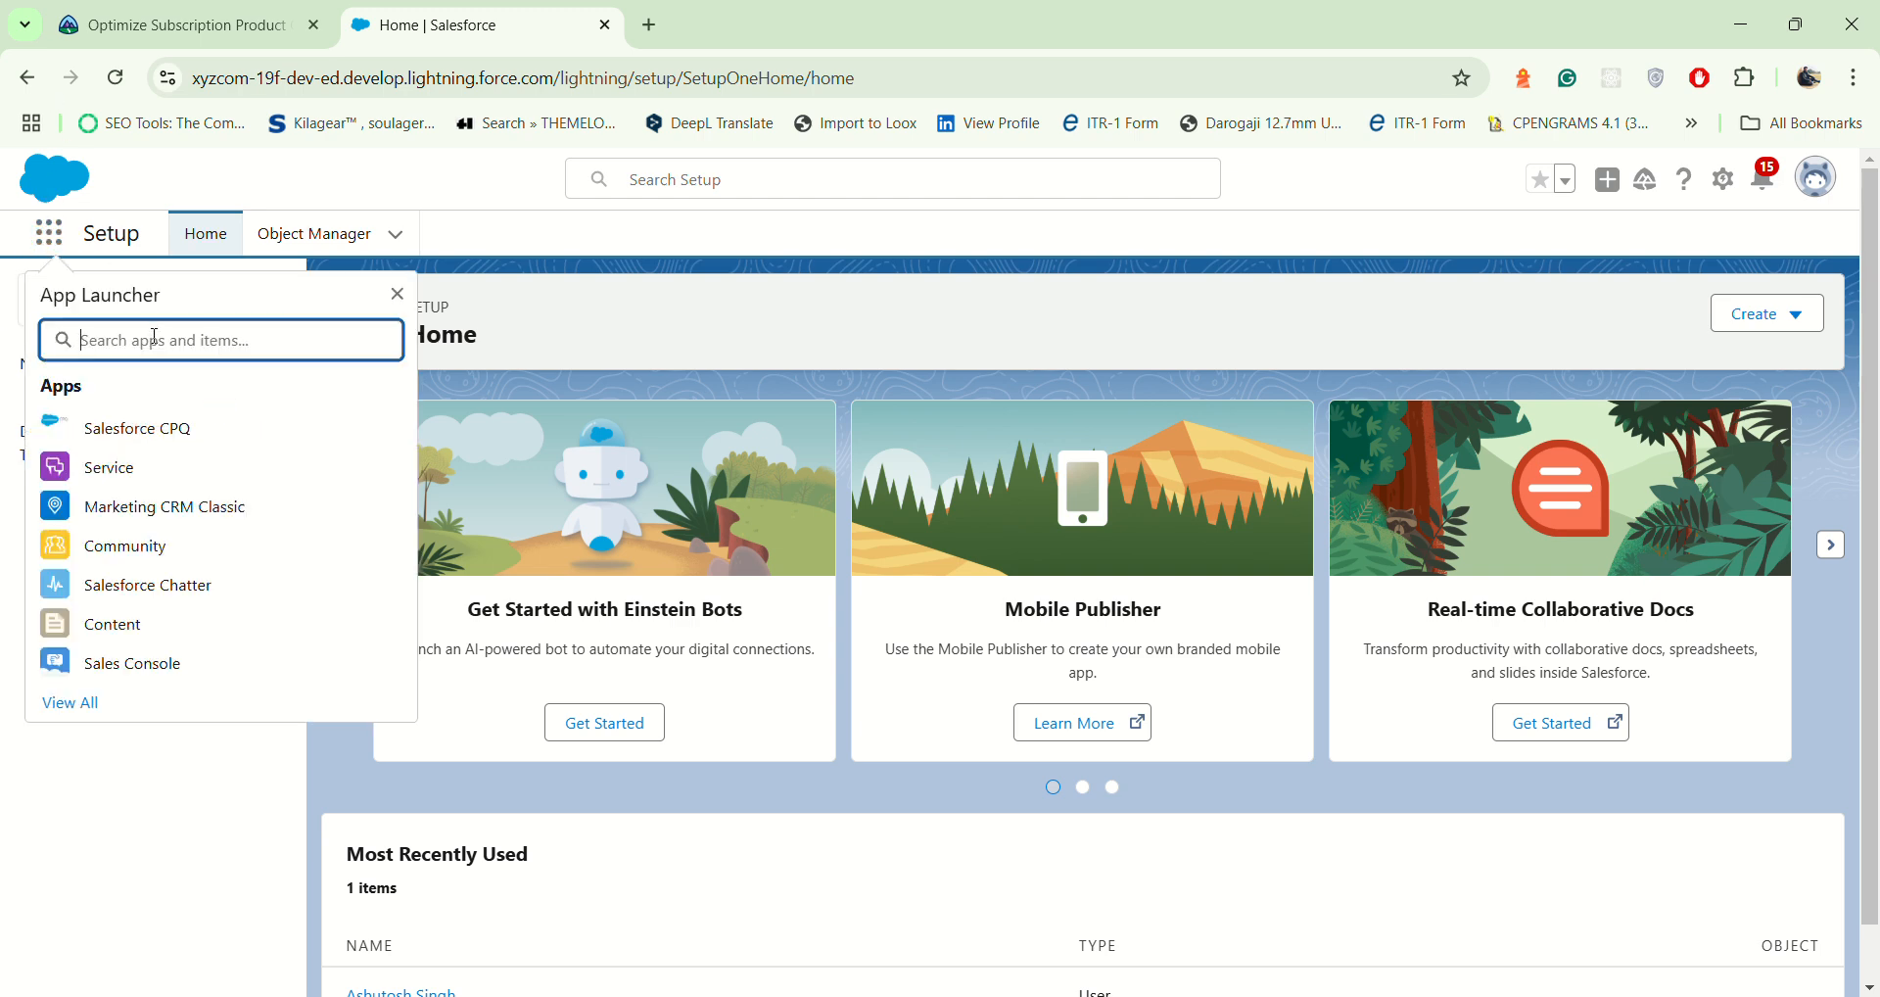
left_click(138, 427)
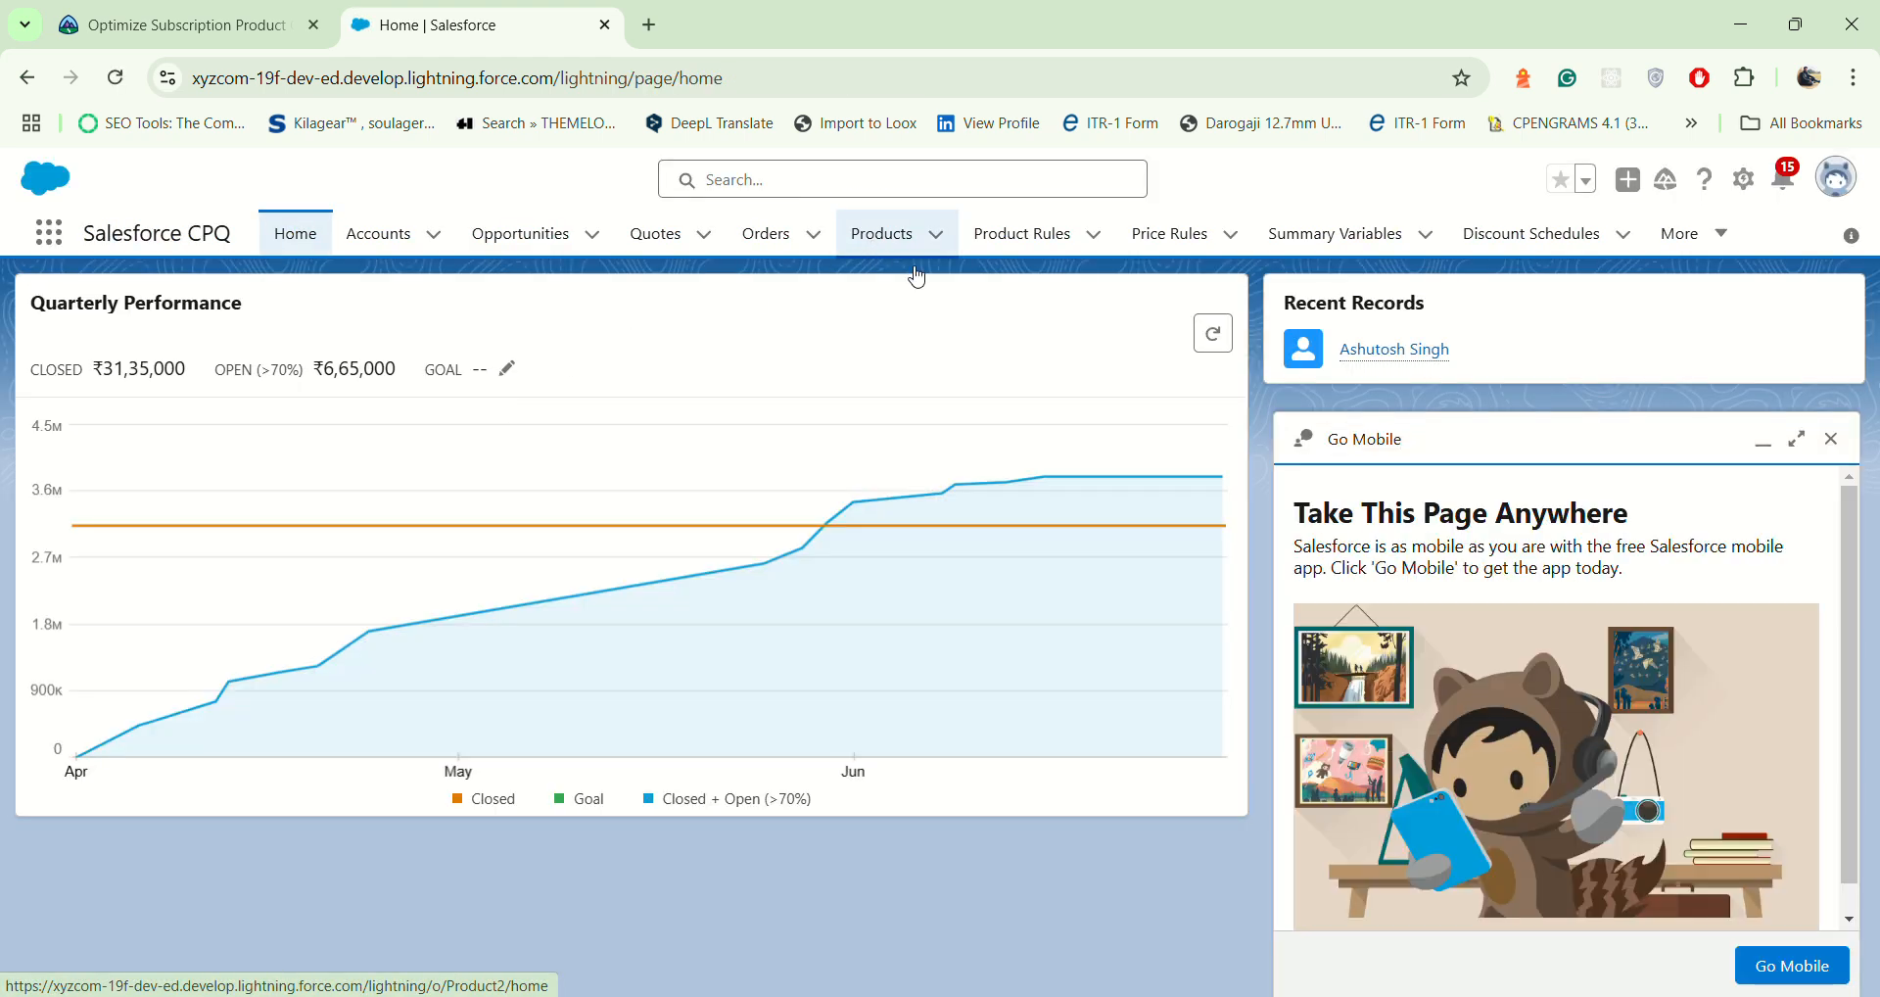
left_click(881, 233)
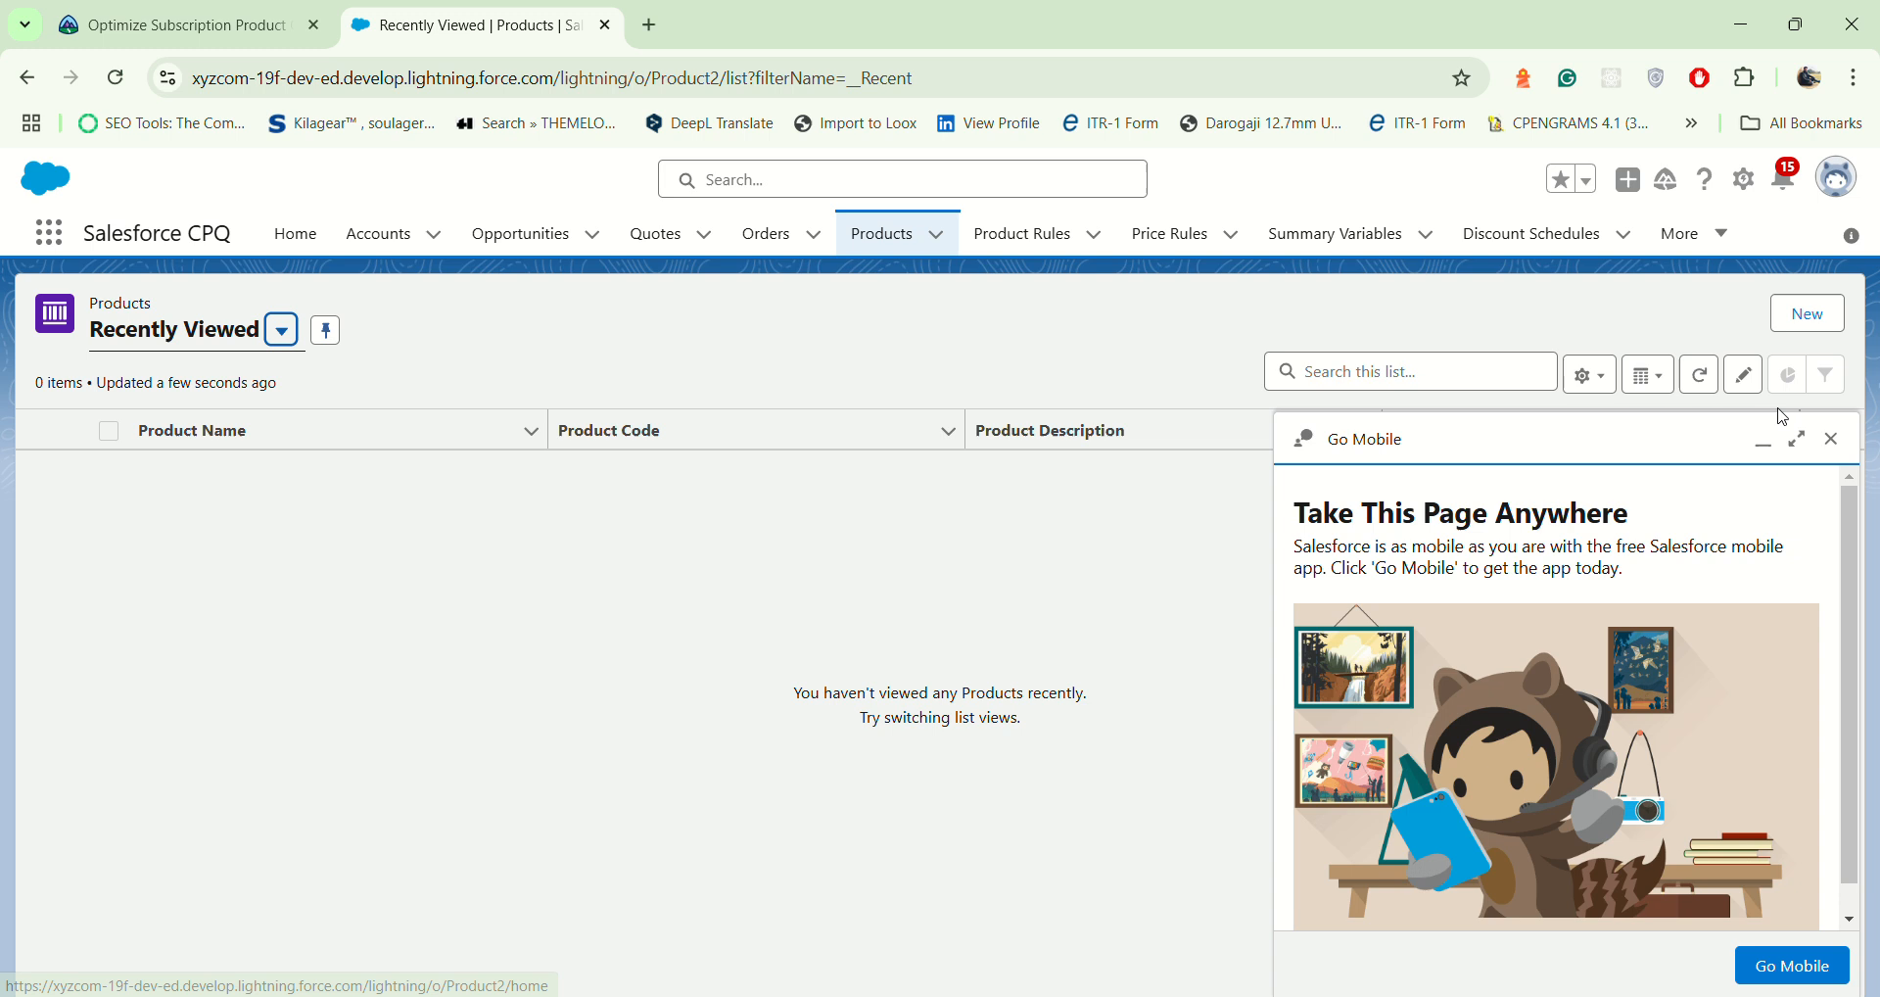
Step: Dismiss the Go Mobile prompt and switch the product list to the All Products view
left_click(1833, 439)
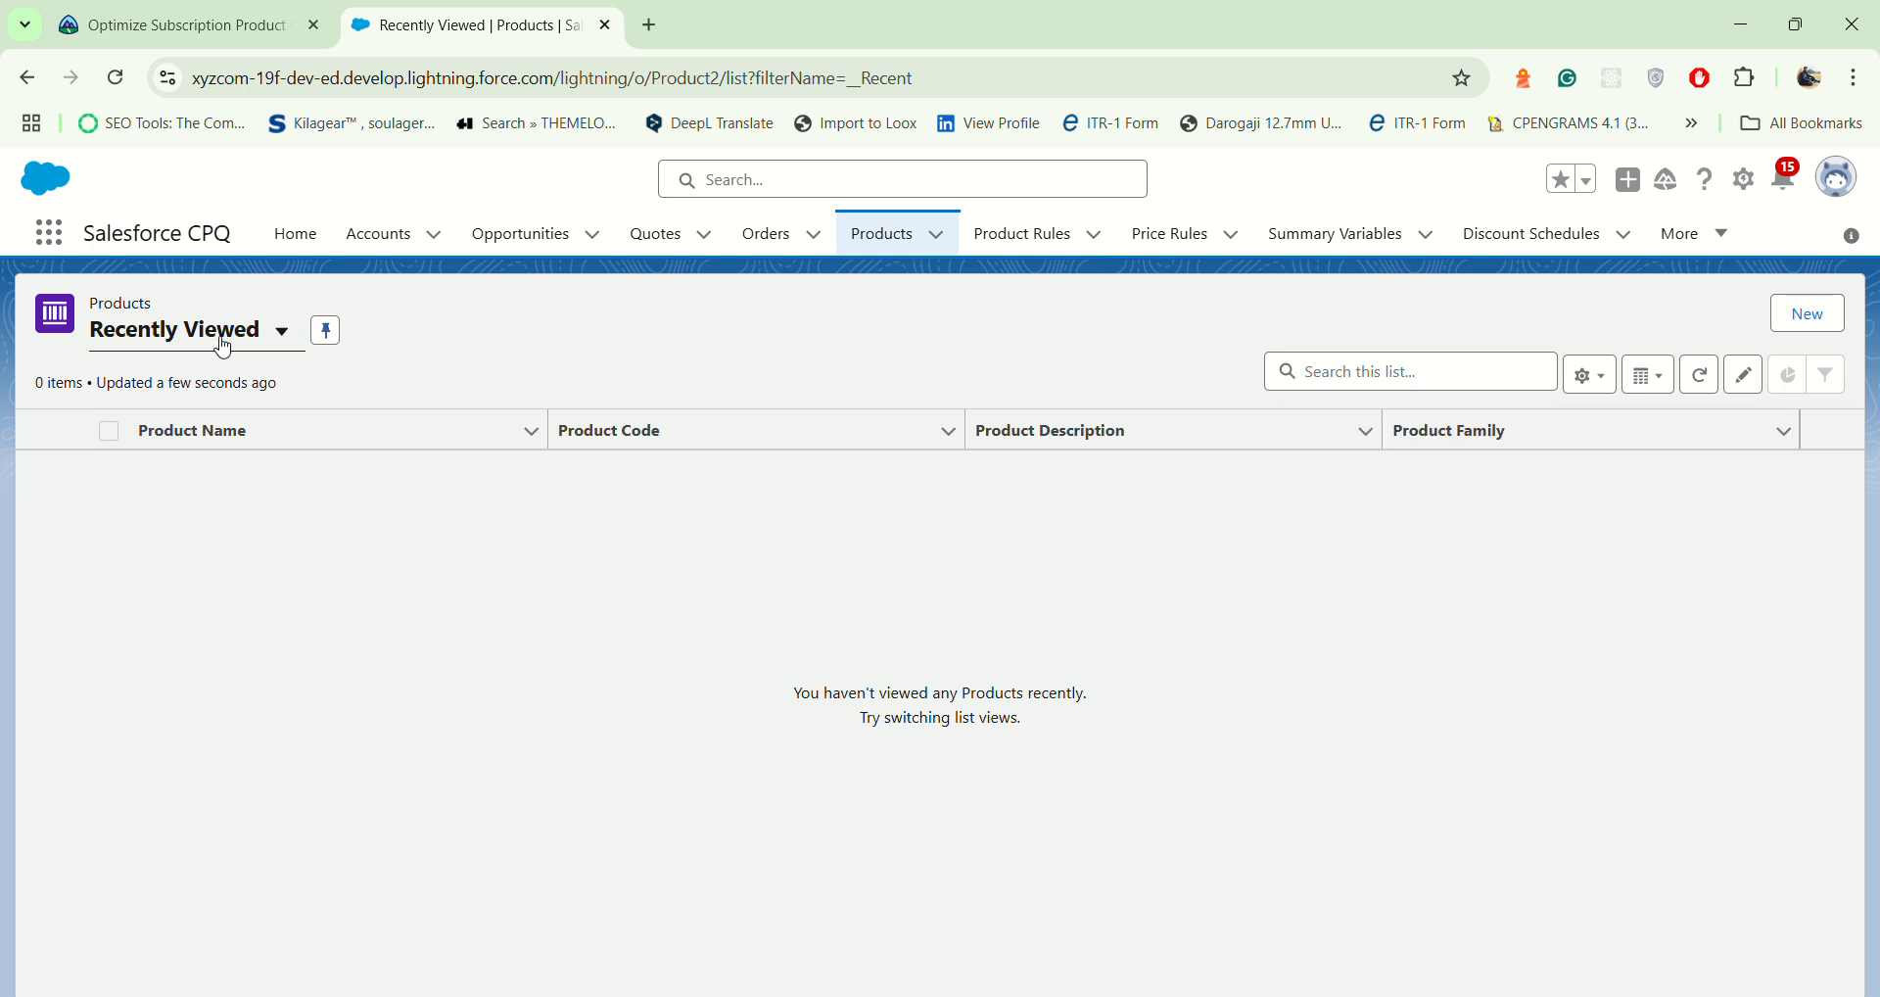
left_click(280, 332)
left_click(235, 425)
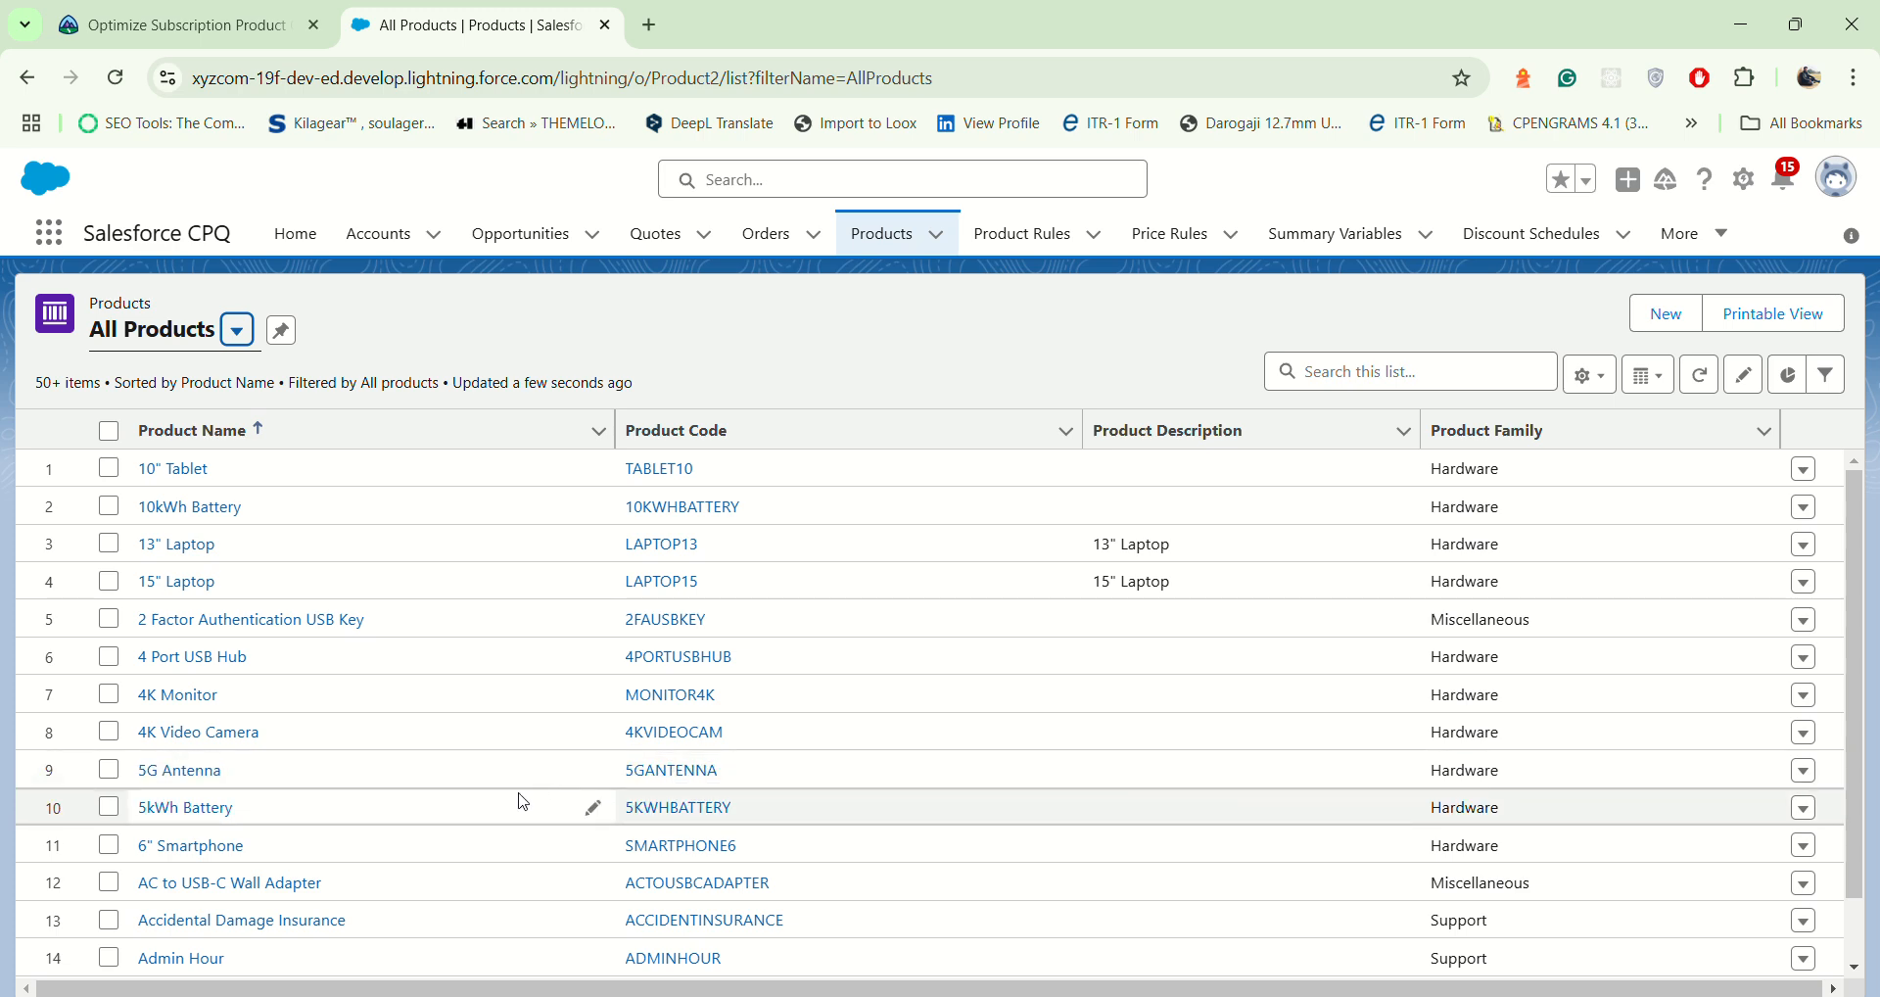
Step: Find the Home Security Installation product in the list and open its record for editing
scroll(279, 725, "down", 5)
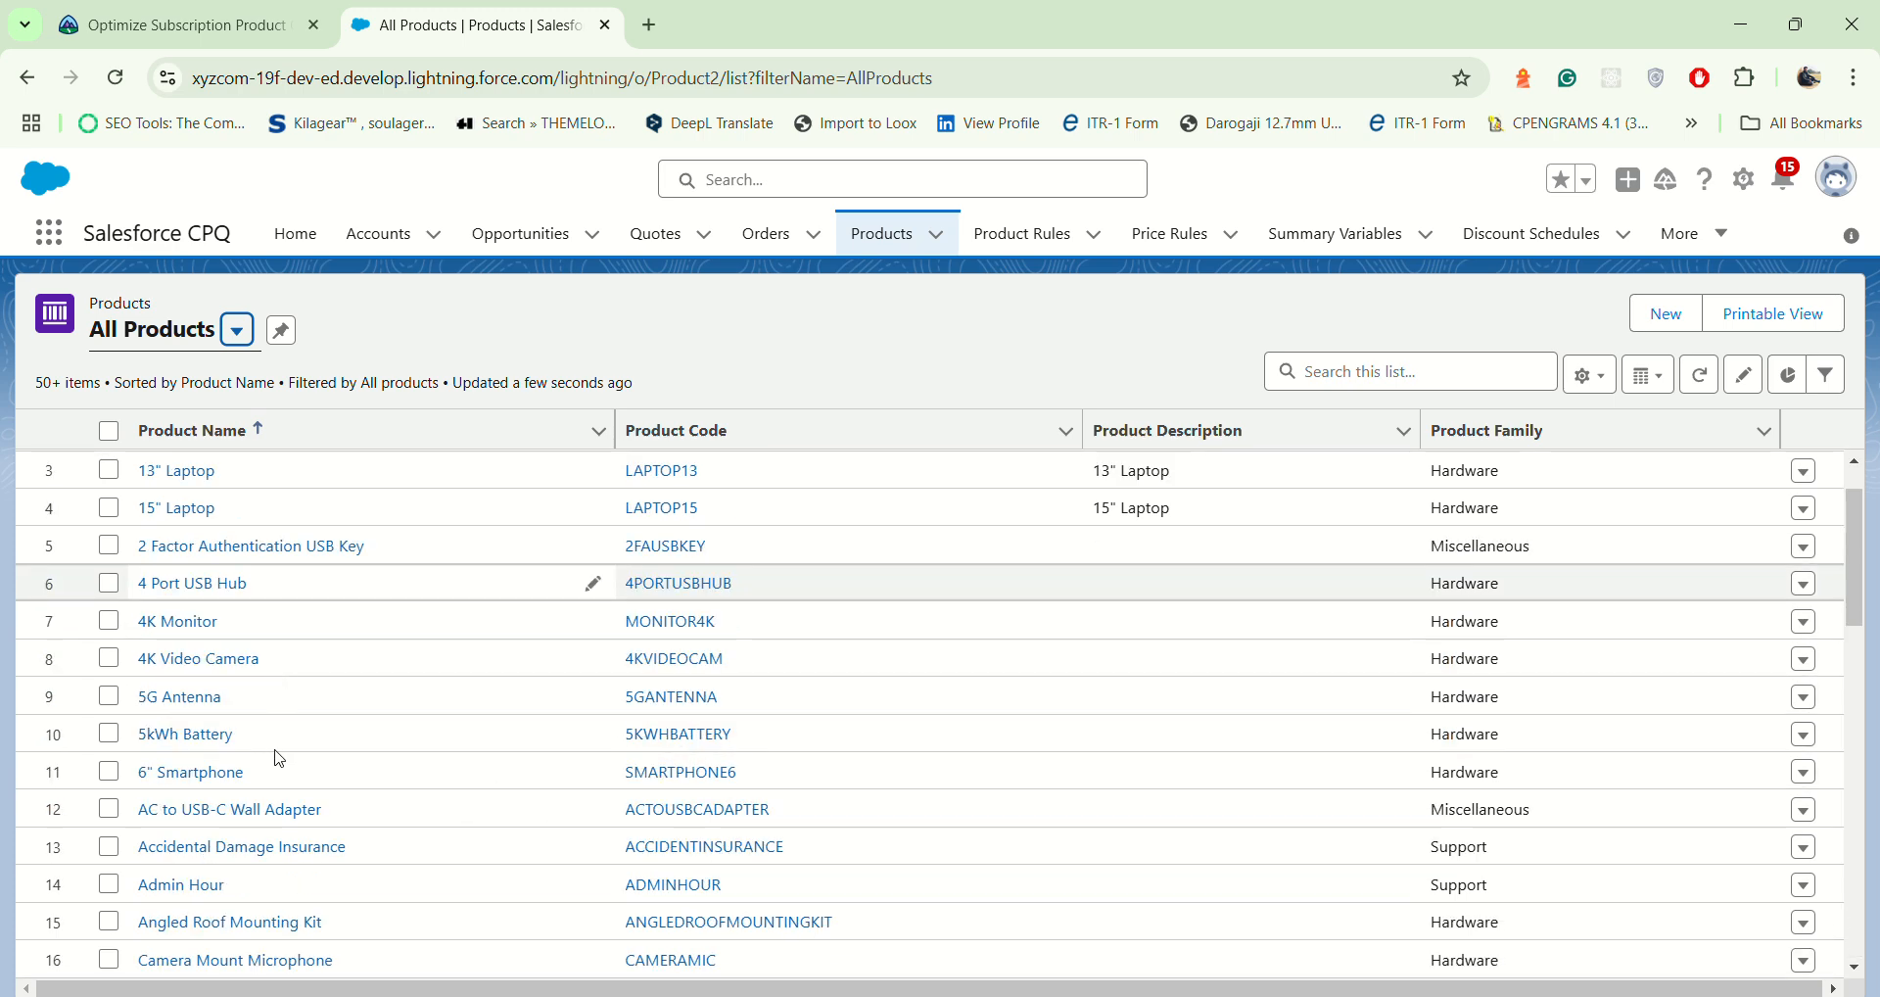
scroll(285, 763, "up", 1)
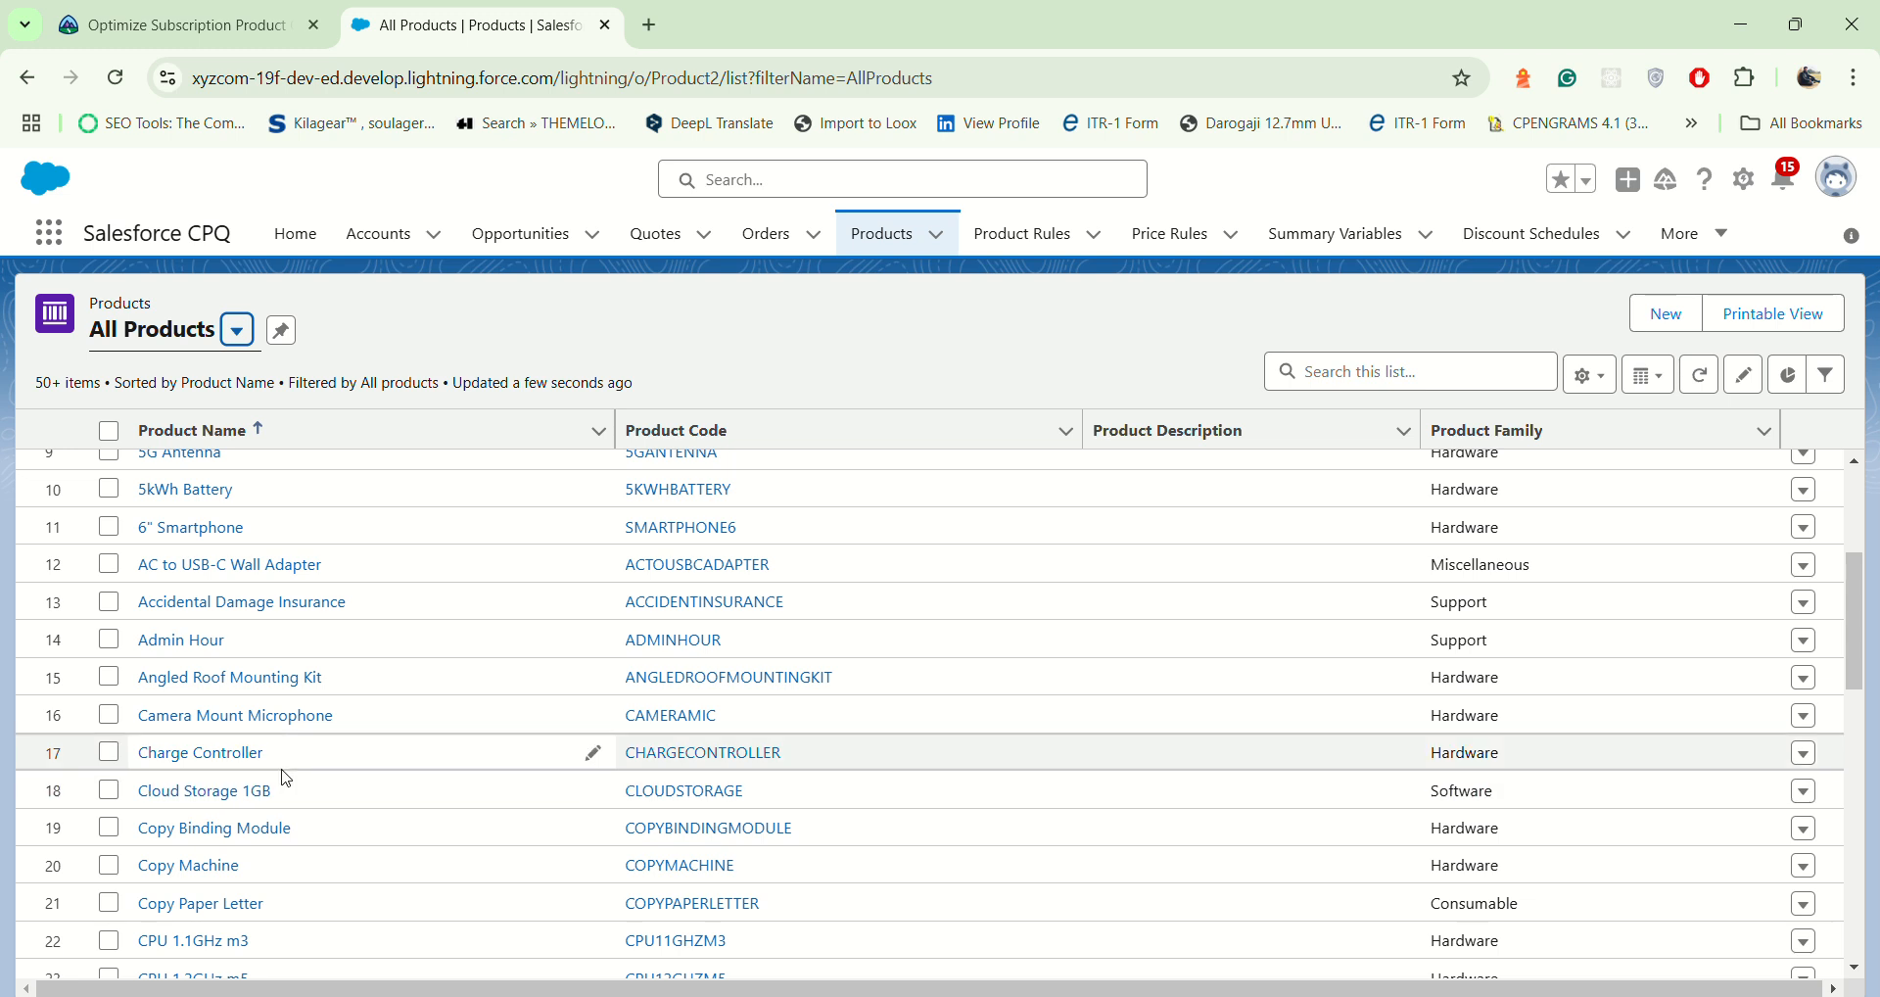
scroll(287, 767, "up", 2)
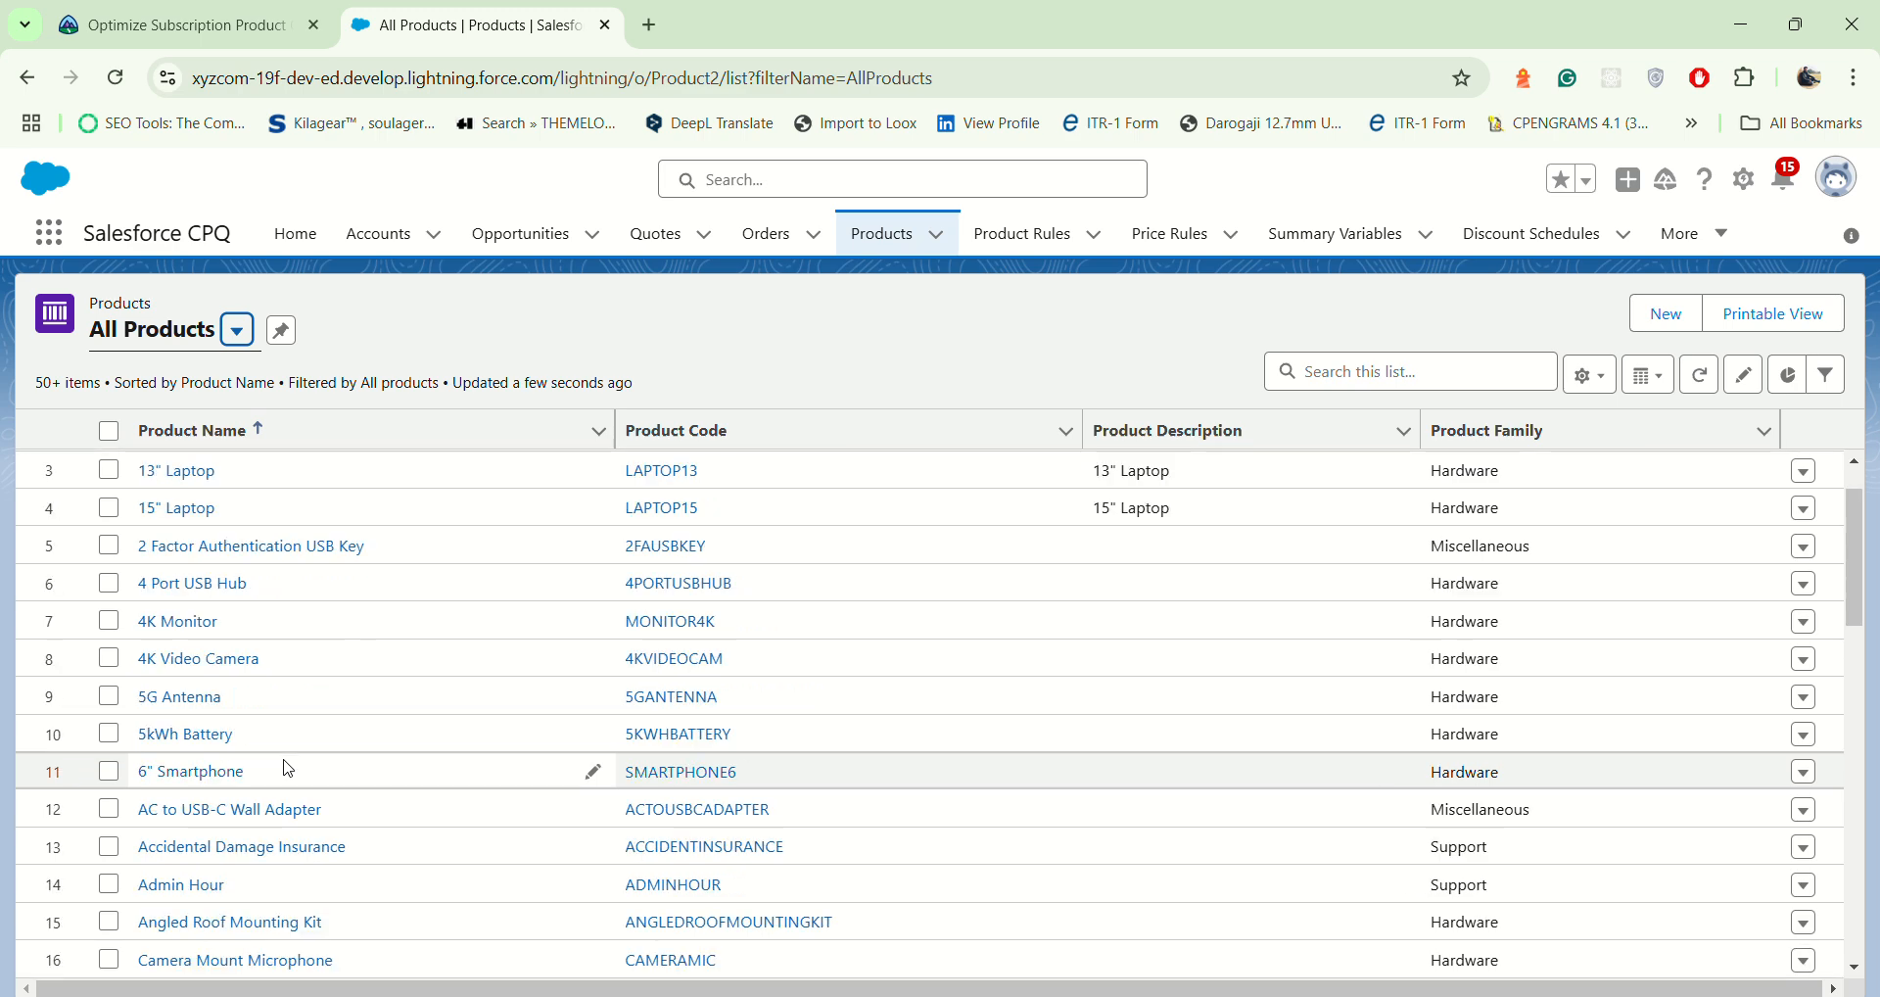
scroll(287, 767, "down", 9)
scroll(285, 849, "down", 1)
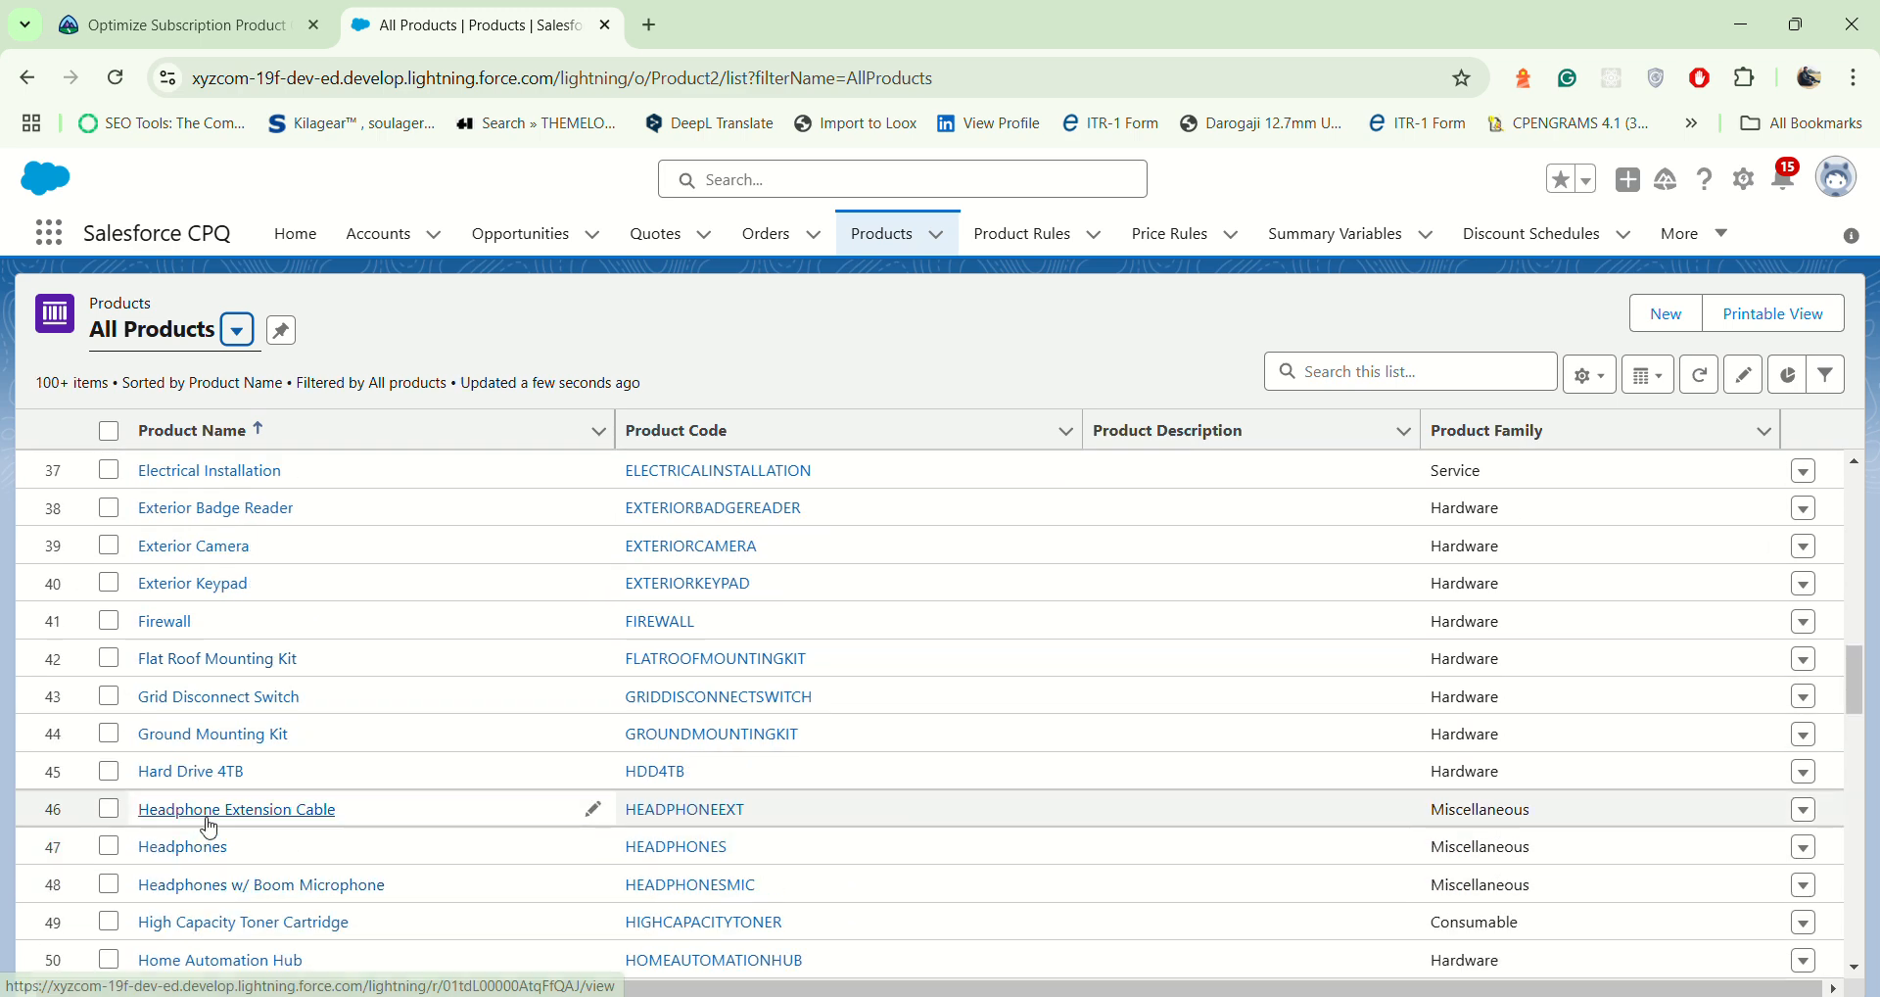
scroll(221, 820, "down", 3)
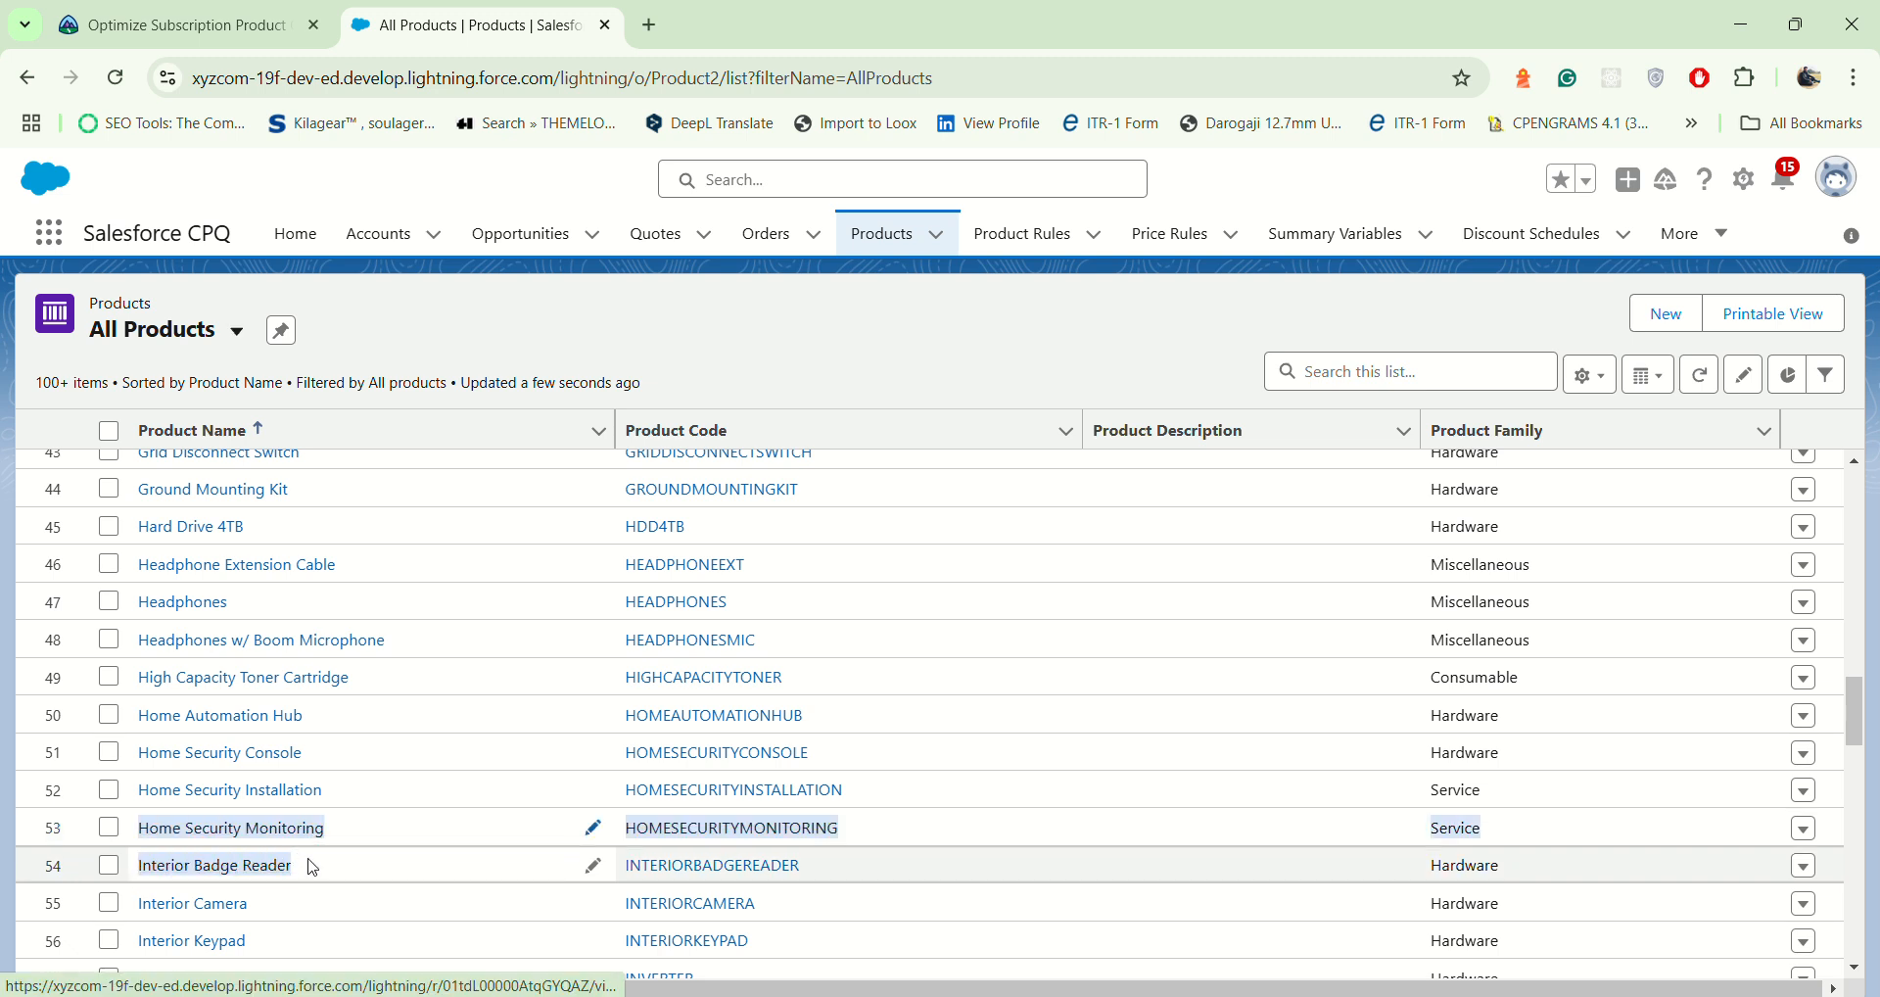
left_click(338, 840)
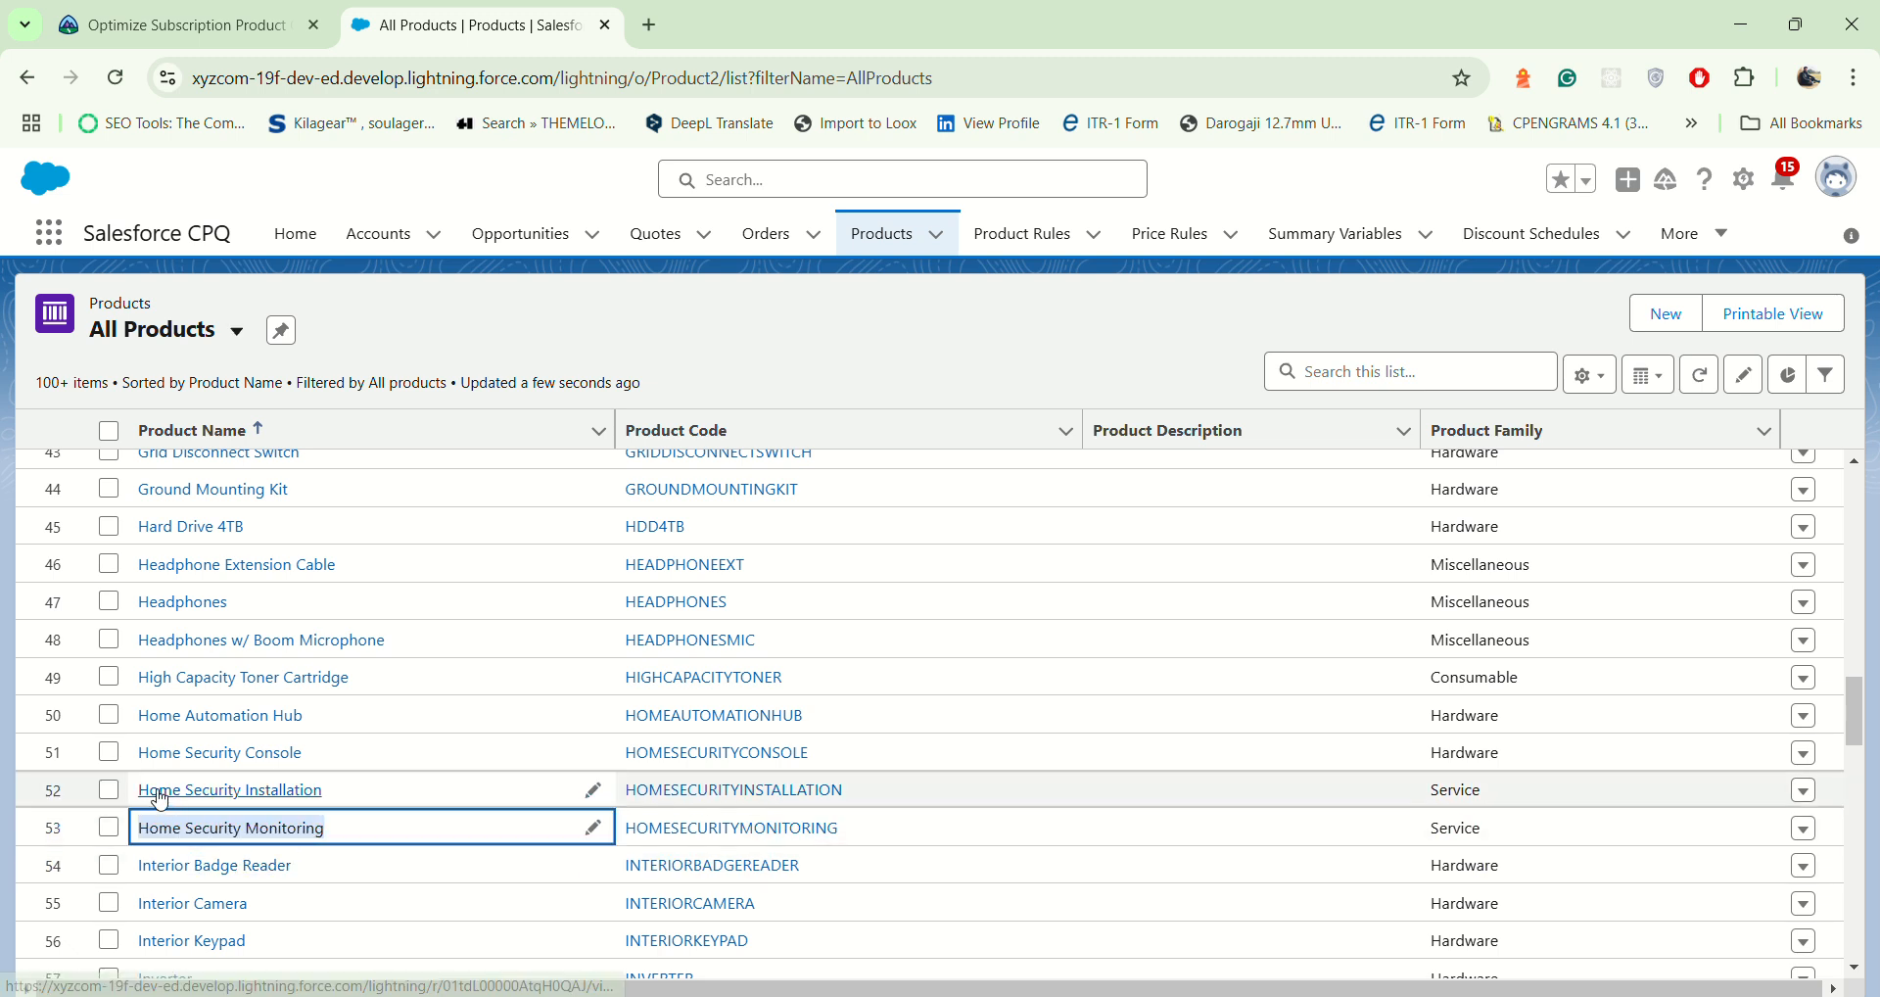
left_click_drag(130, 796, 338, 809)
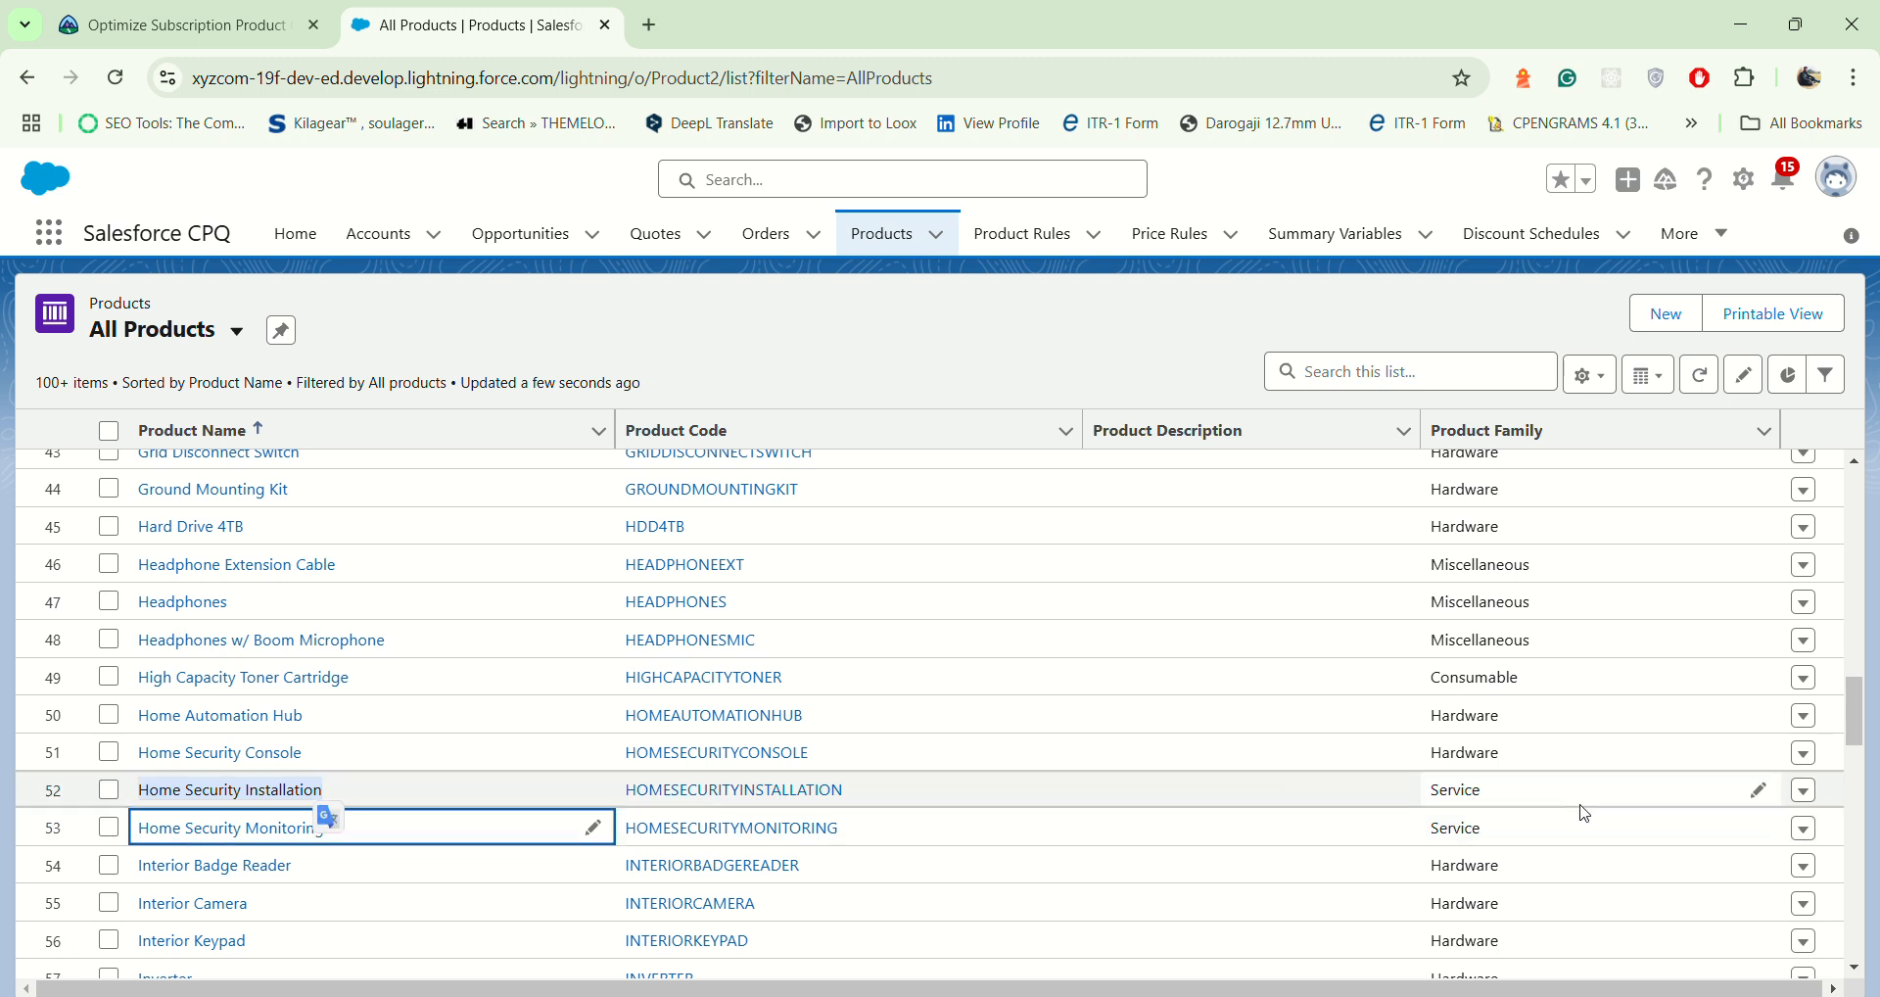
left_click(1805, 791)
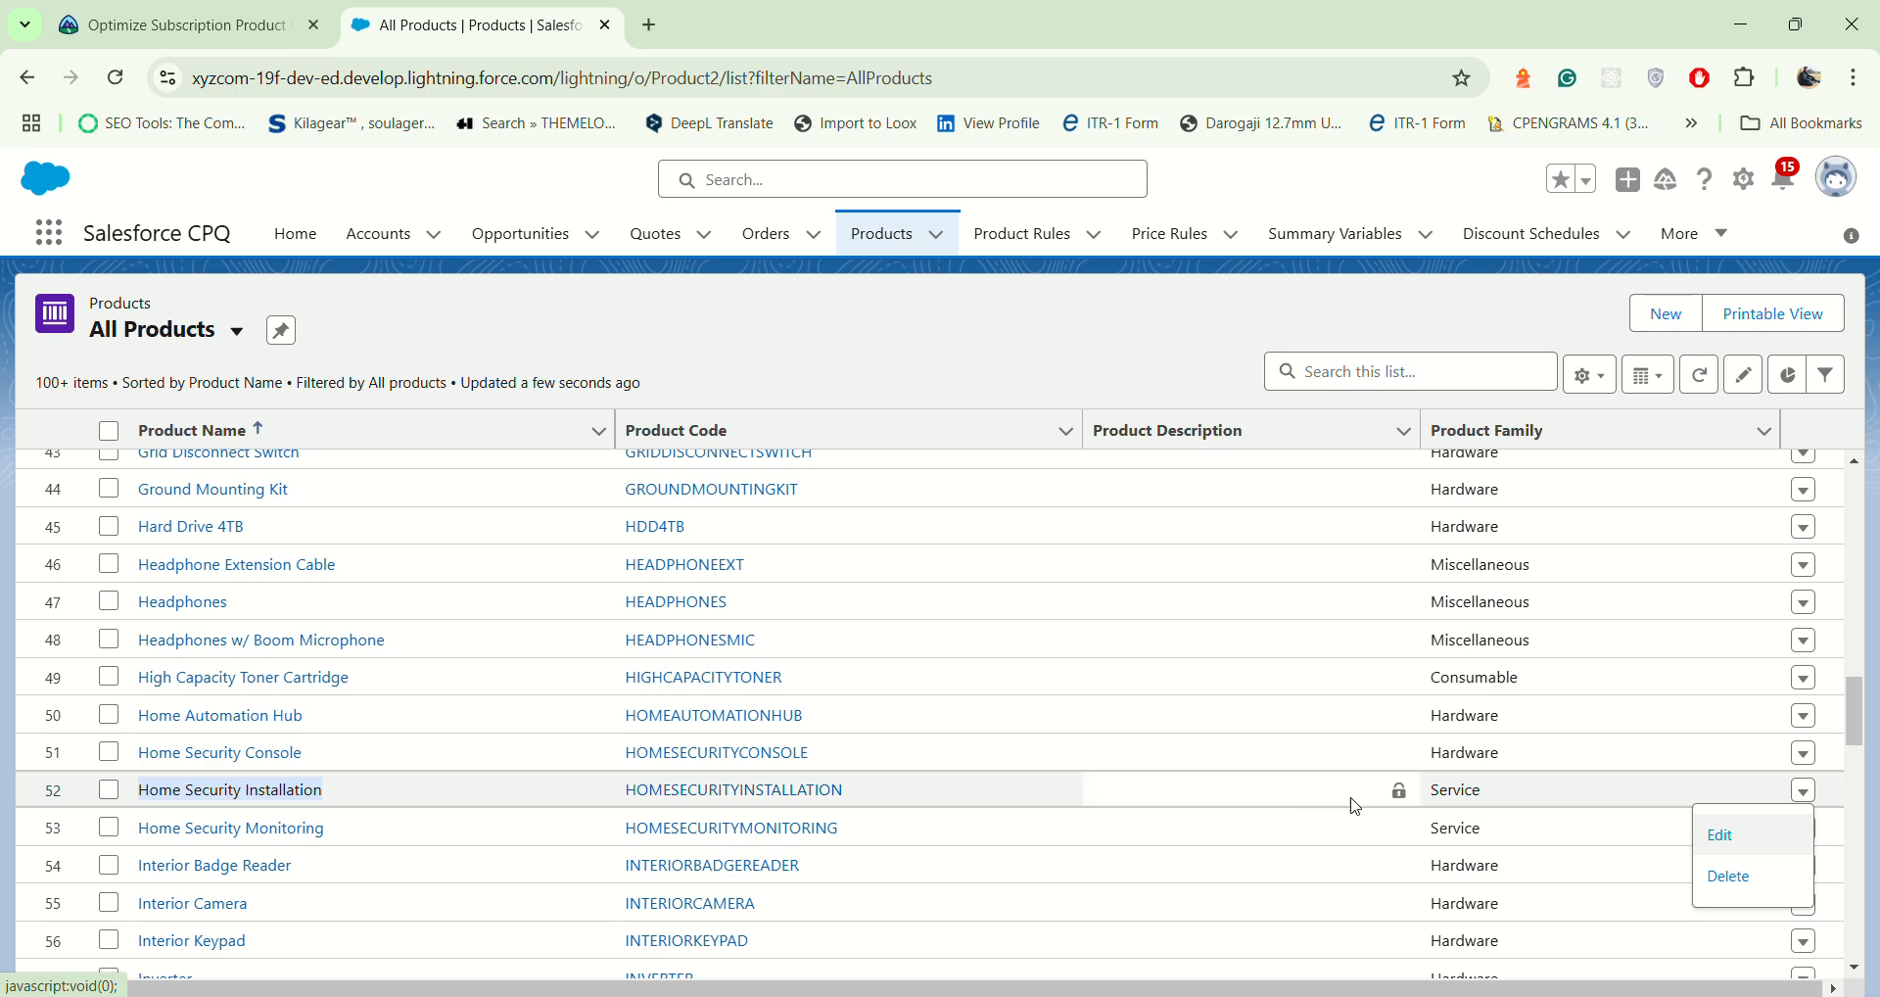
left_click(1720, 834)
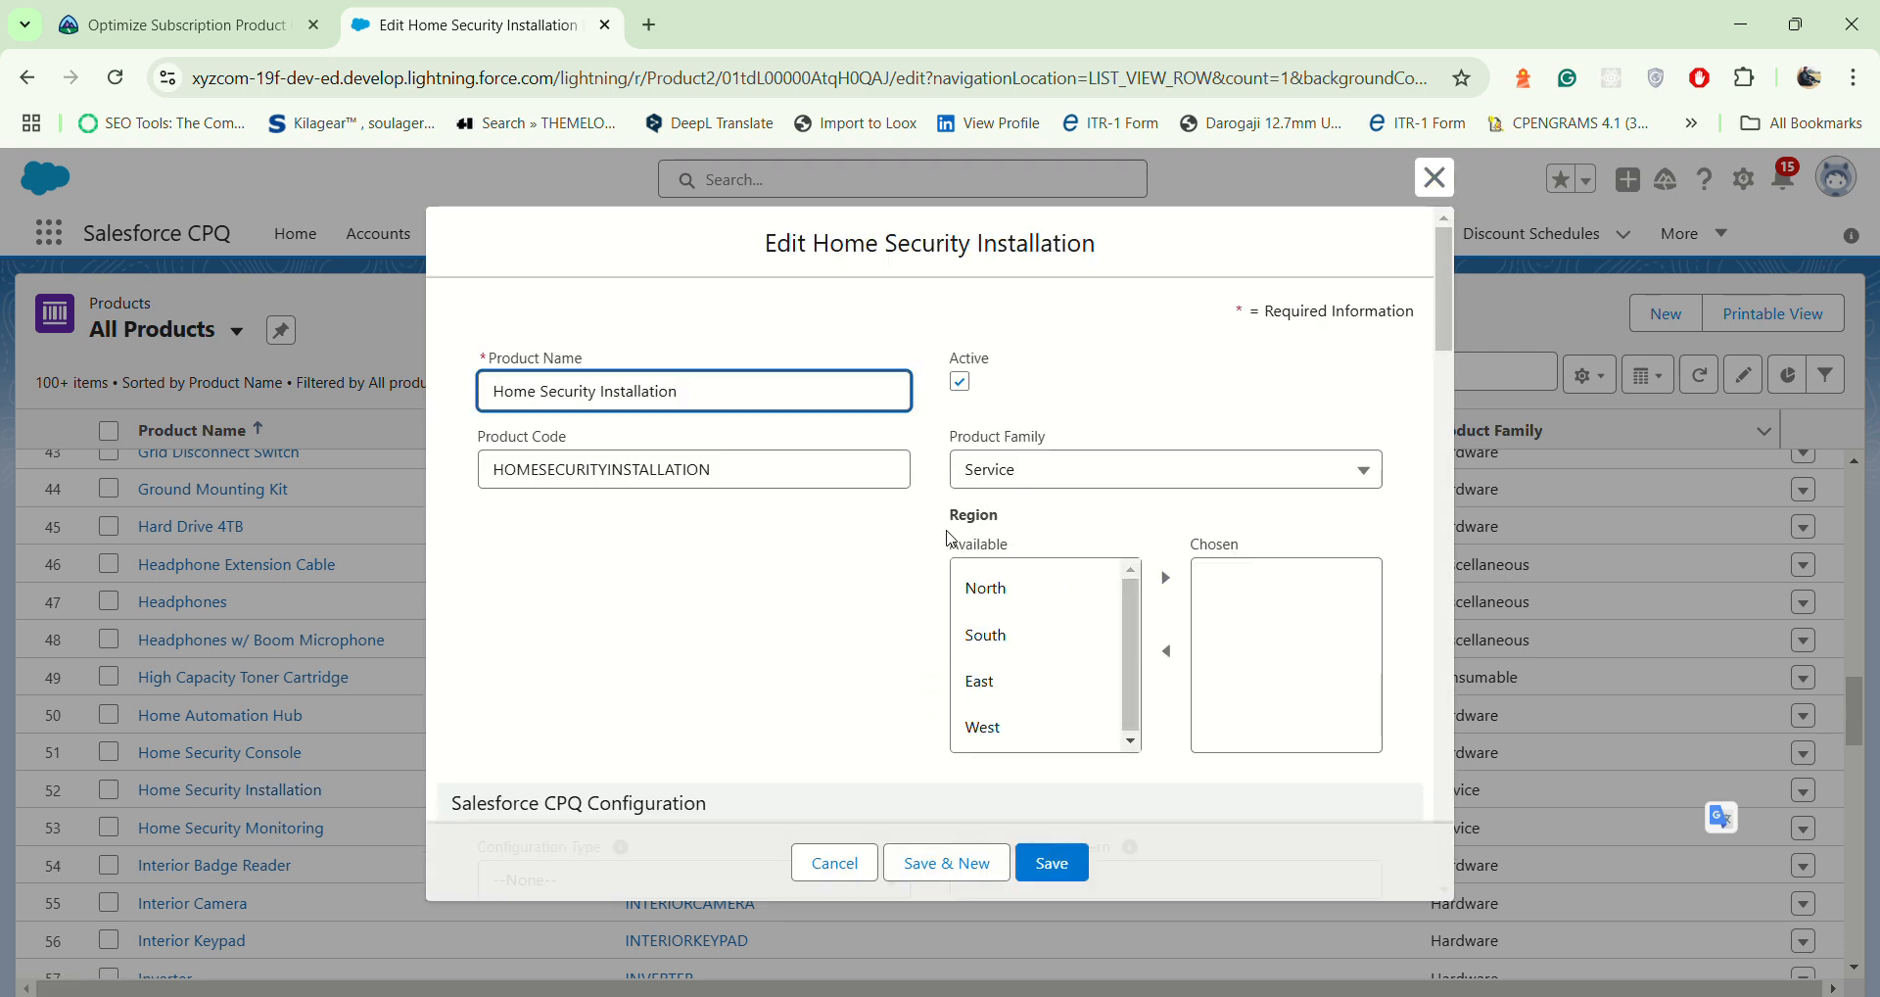
Step: Set Home Security Installation's Asset Conversion to --None-- under Salesforce CPQ Workflow and save the product
scroll(862, 631, "down", 5)
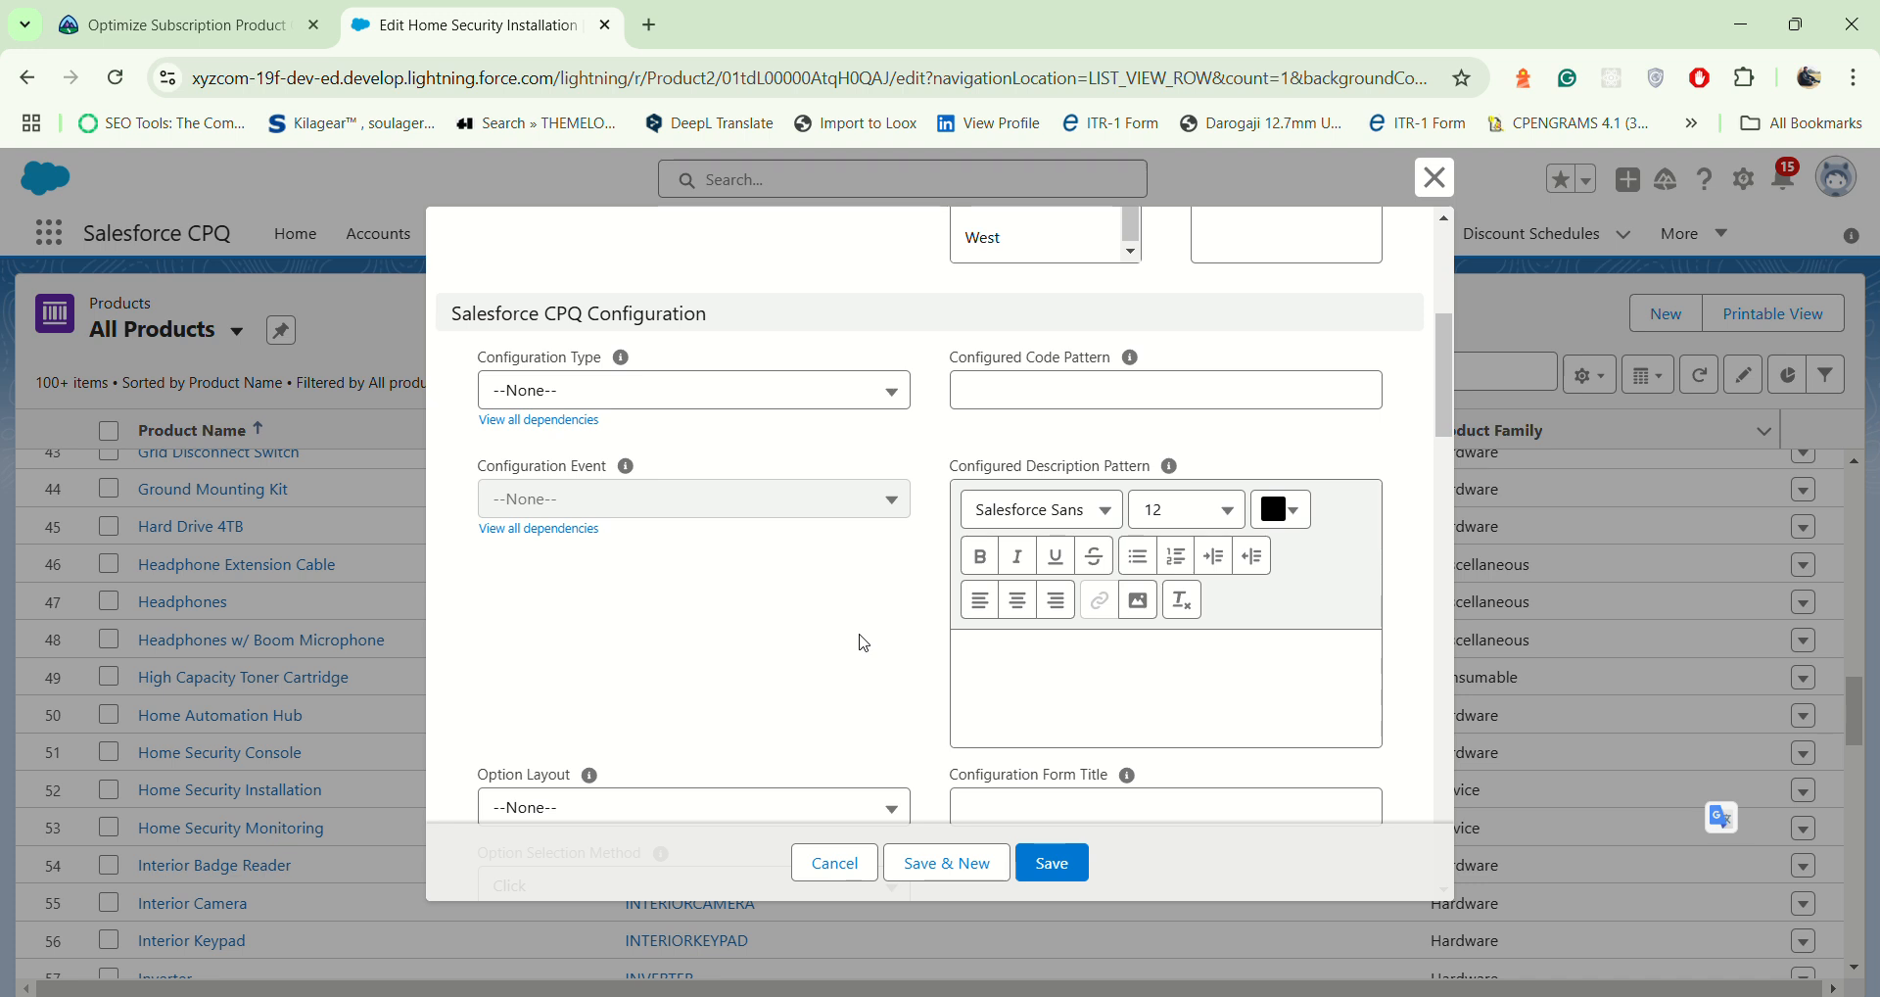
scroll(862, 643, "down", 4)
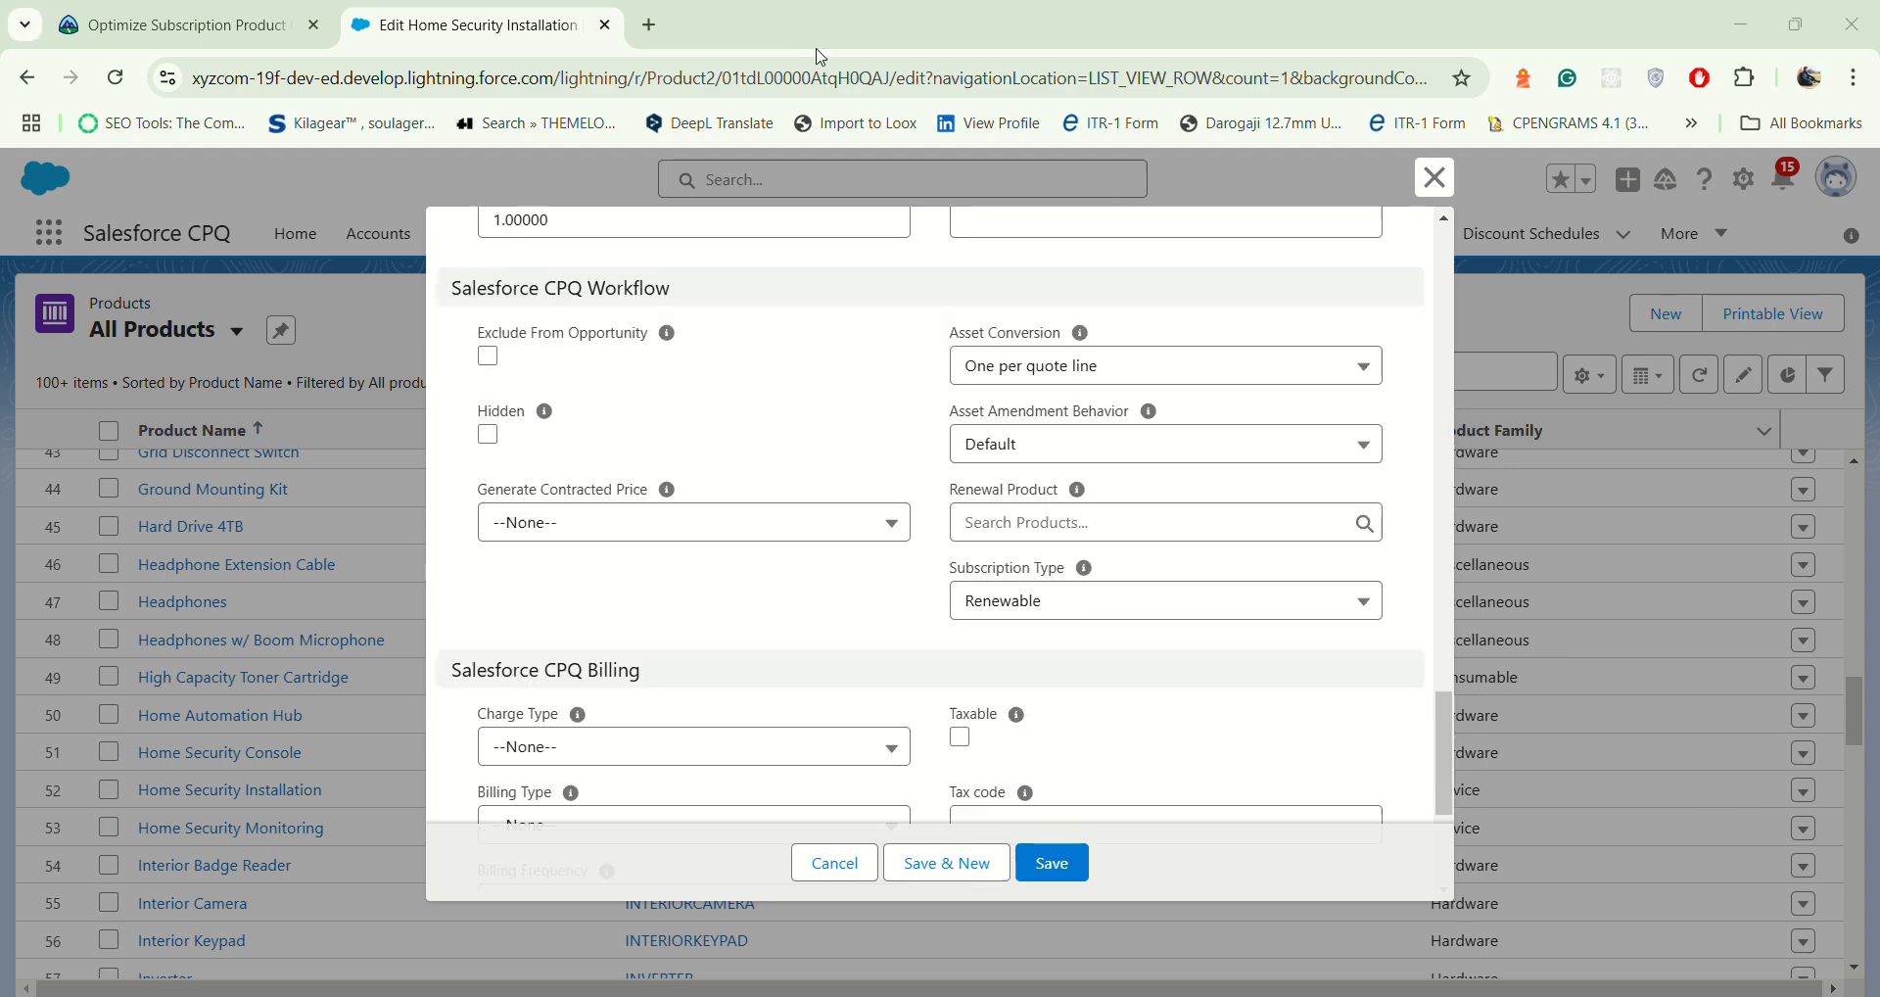
scroll(1037, 555, "up", 8)
scroll(1018, 519, "down", 4)
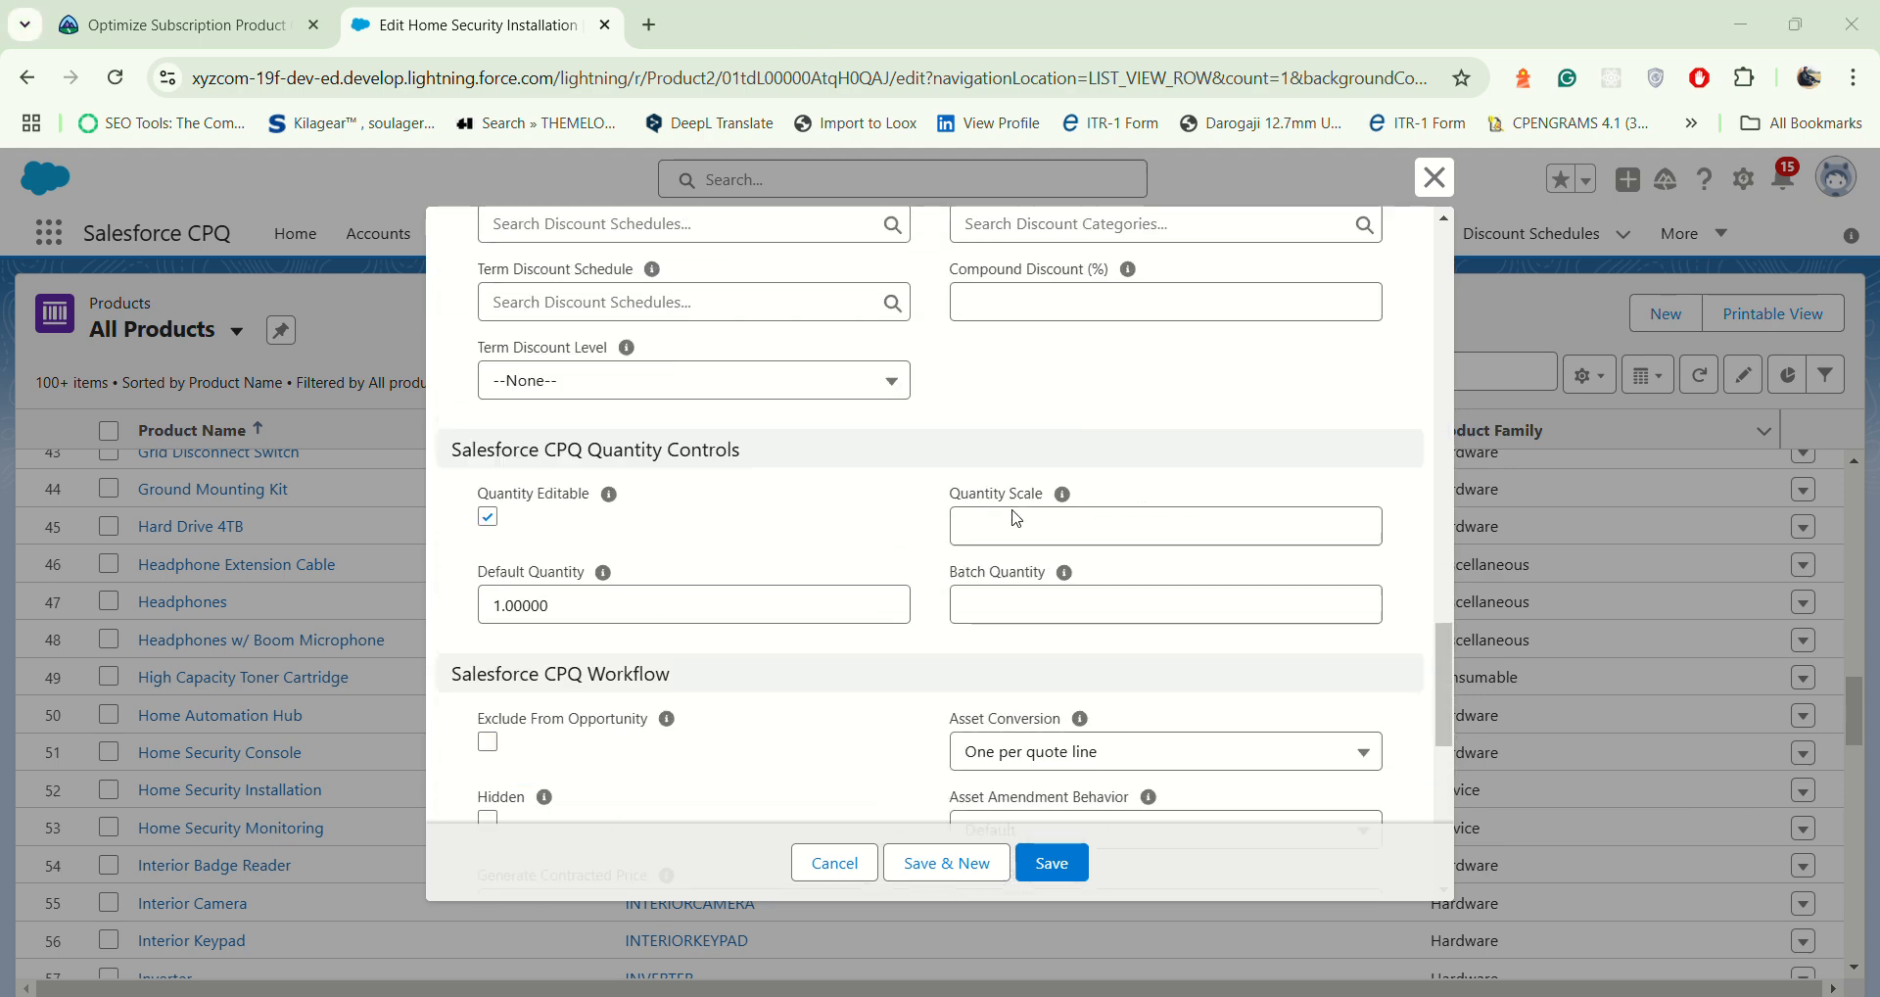
scroll(1017, 519, "down", 3)
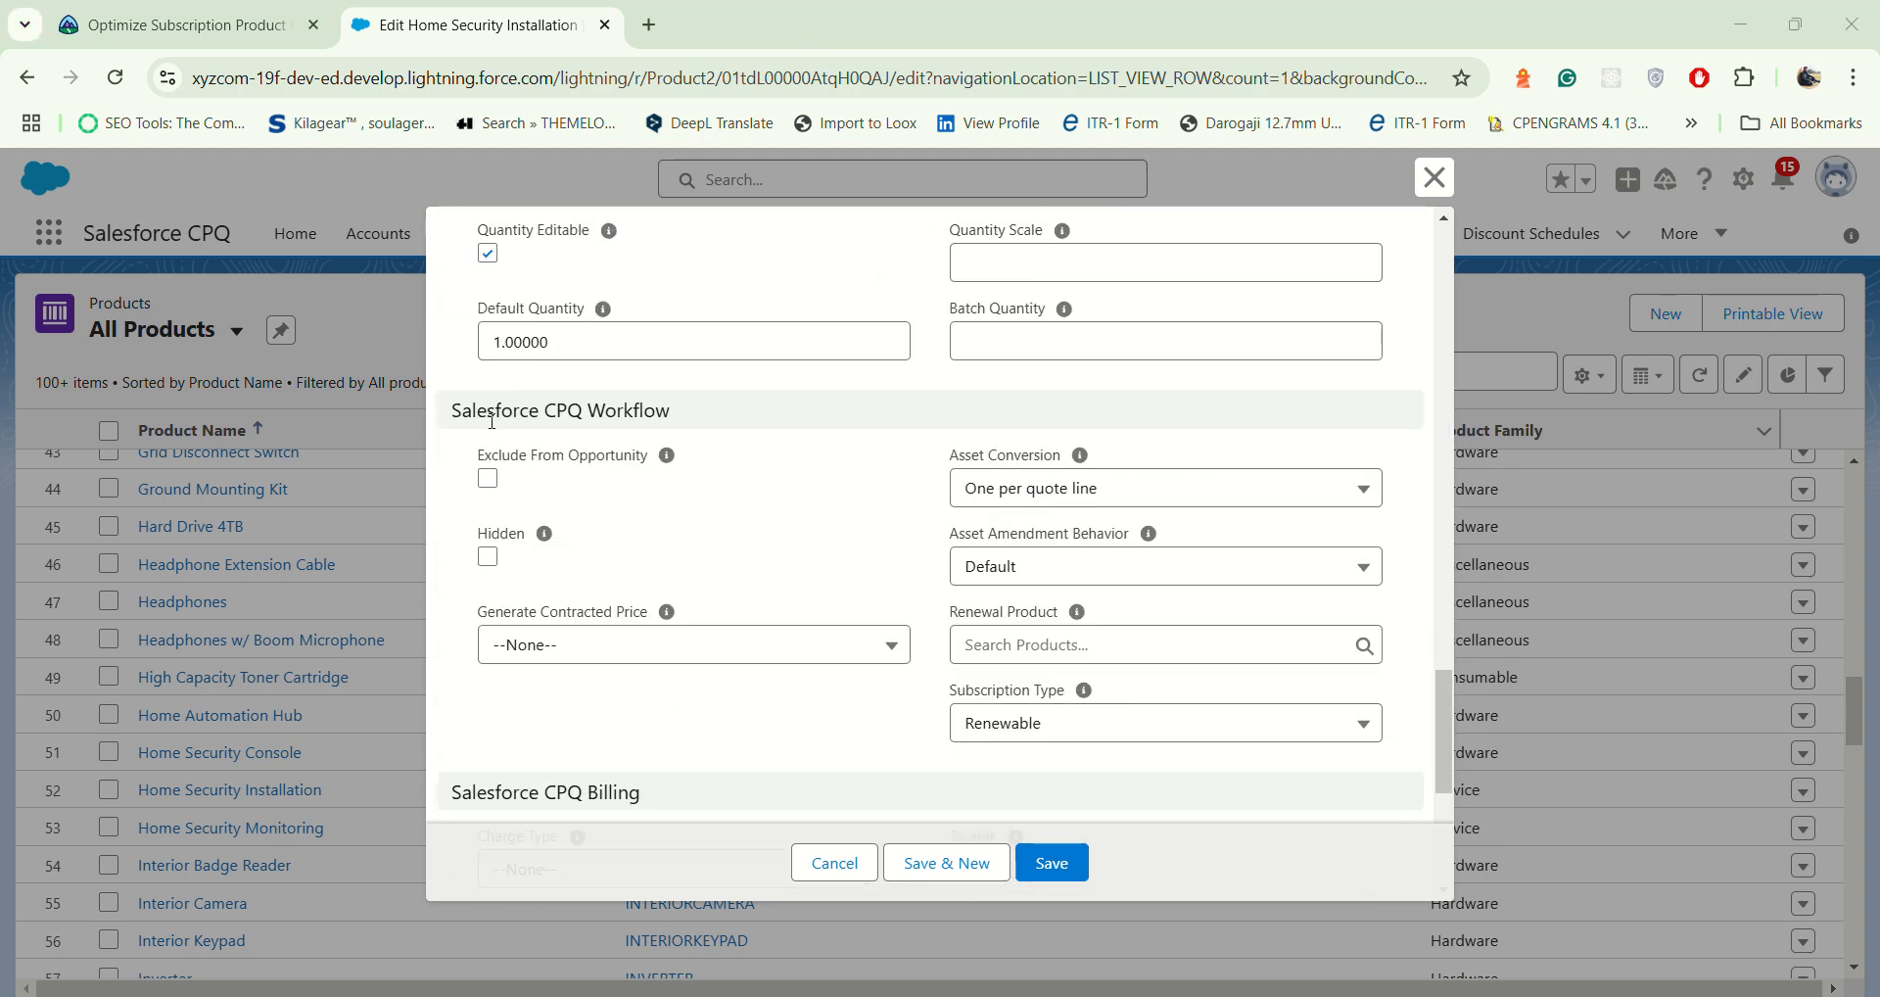
left_click_drag(453, 415, 783, 415)
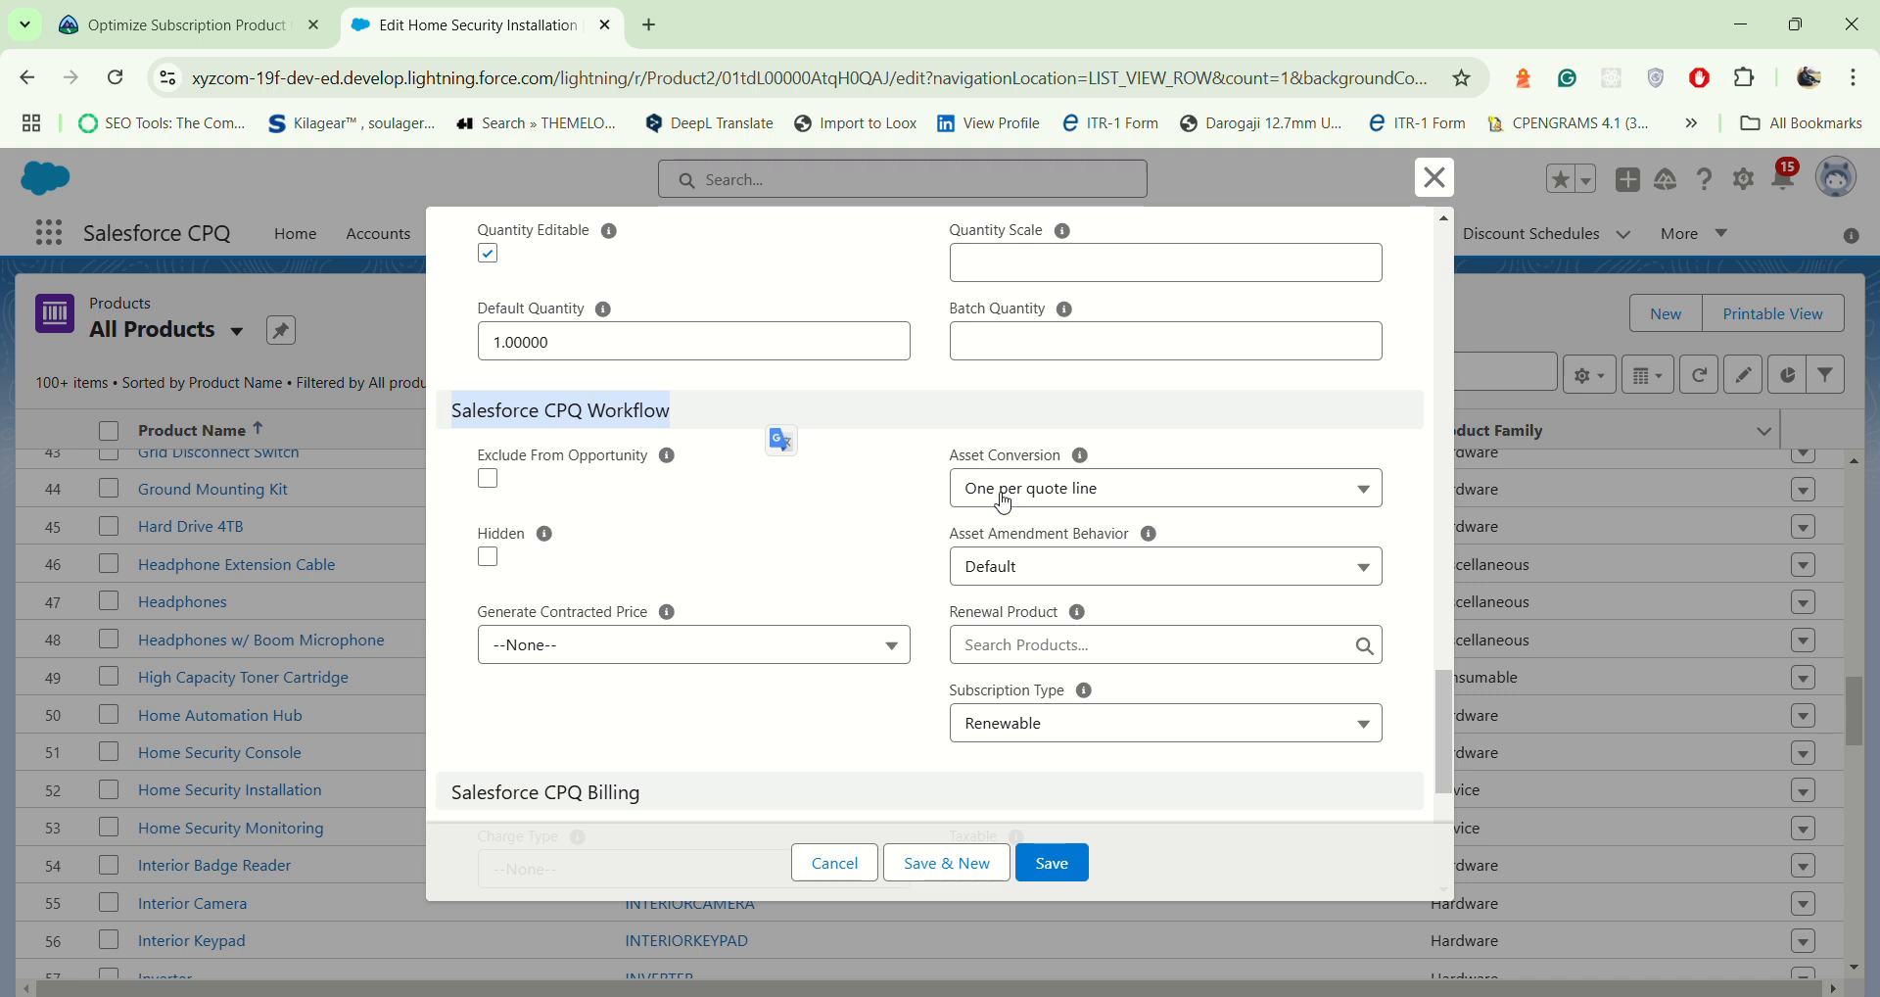
left_click_drag(943, 466, 1067, 465)
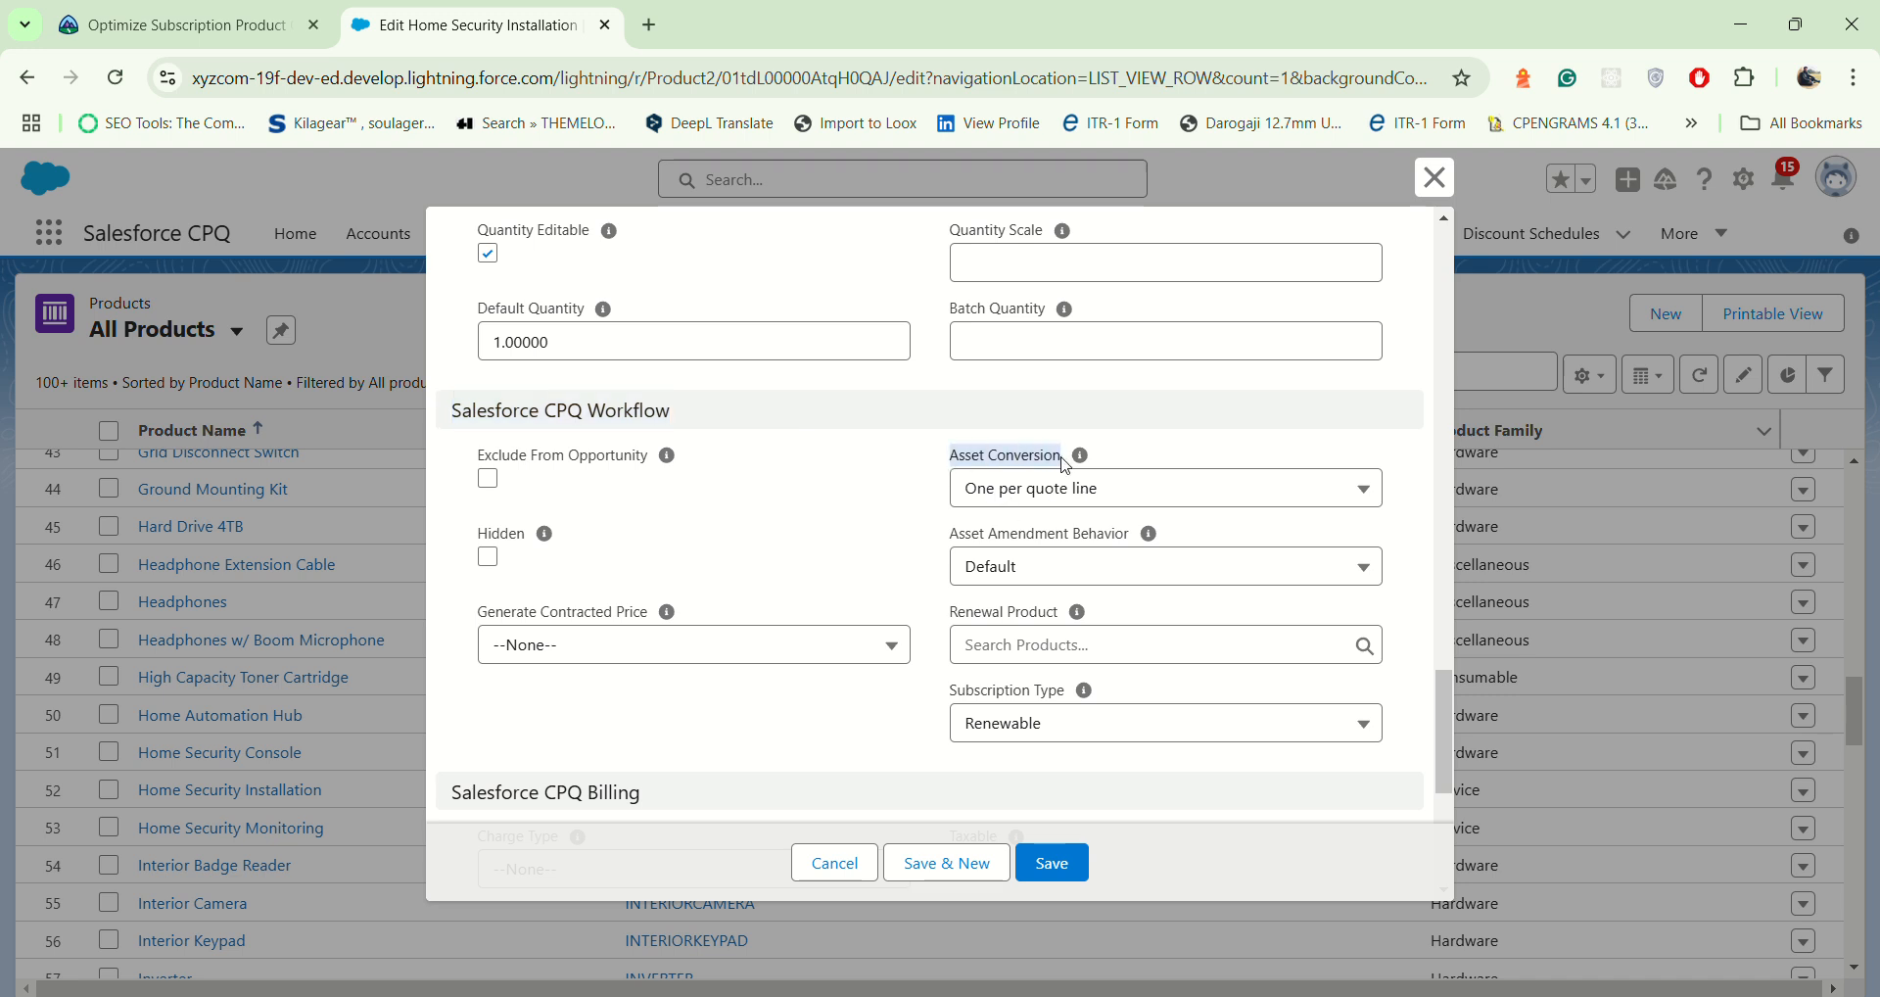
left_click(1193, 496)
left_click(1081, 553)
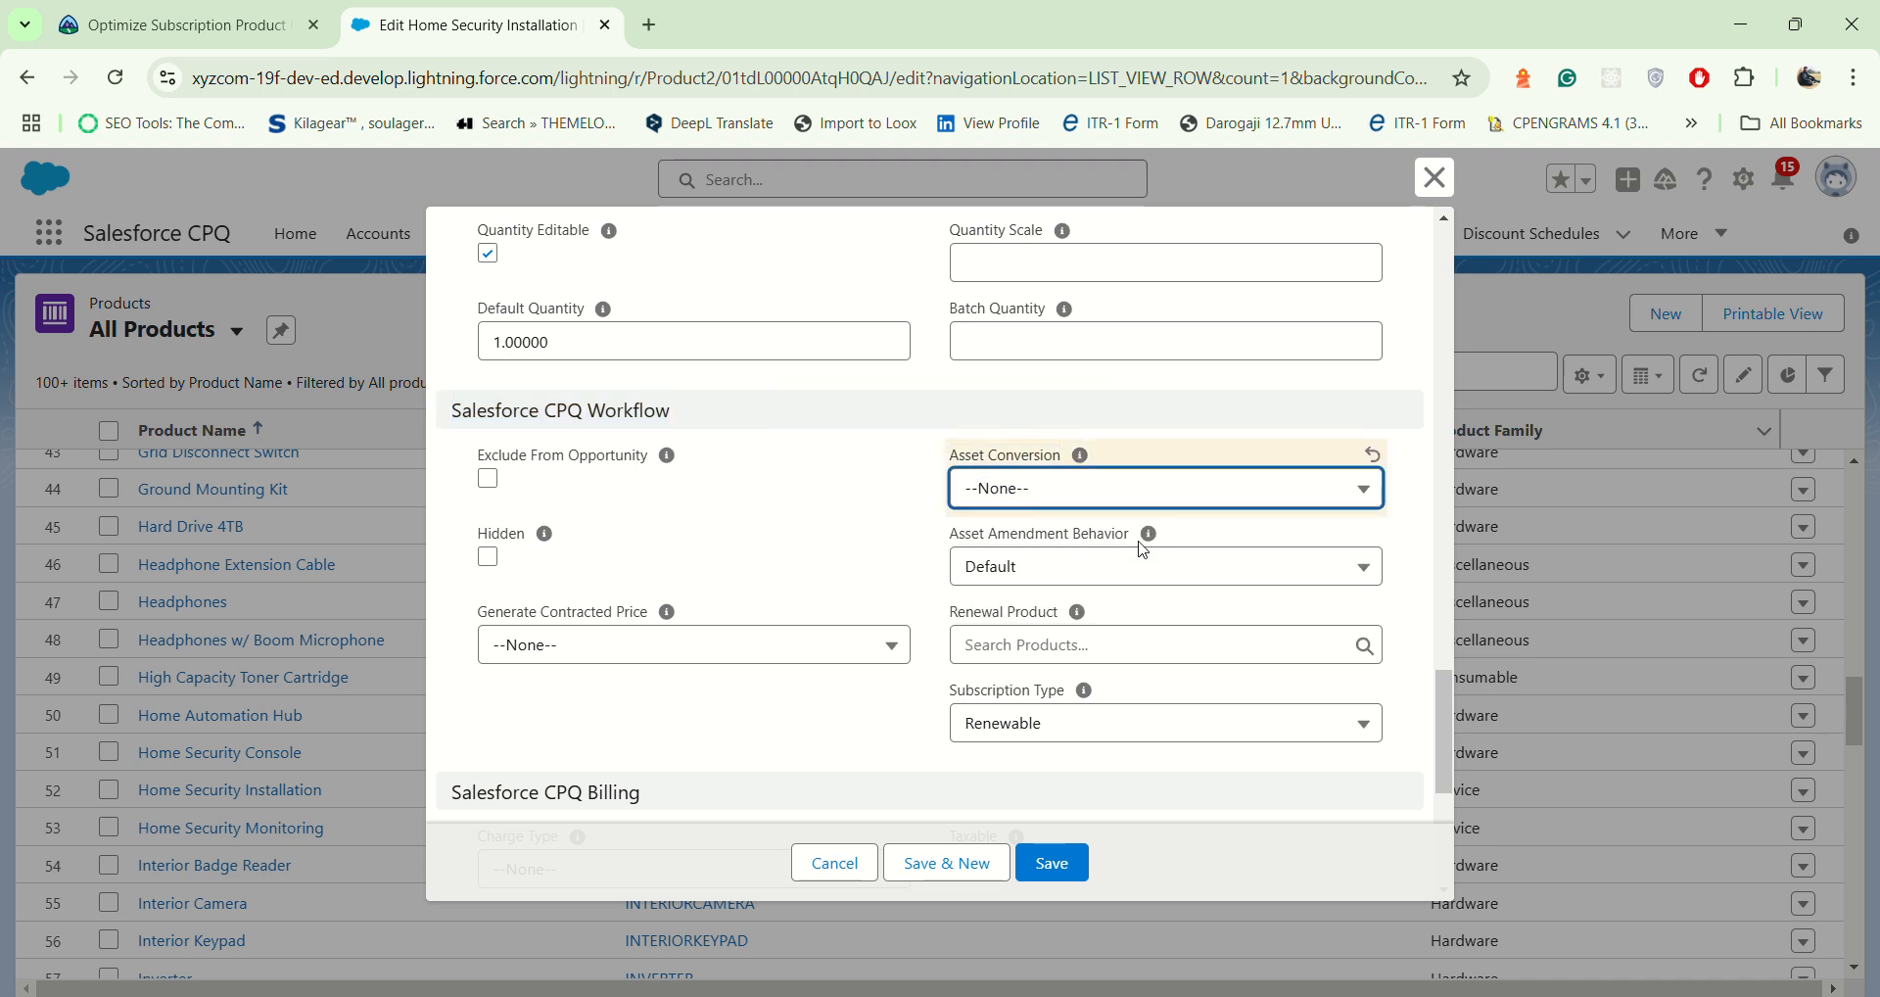
mouse_move(1126, 542)
left_click(1054, 870)
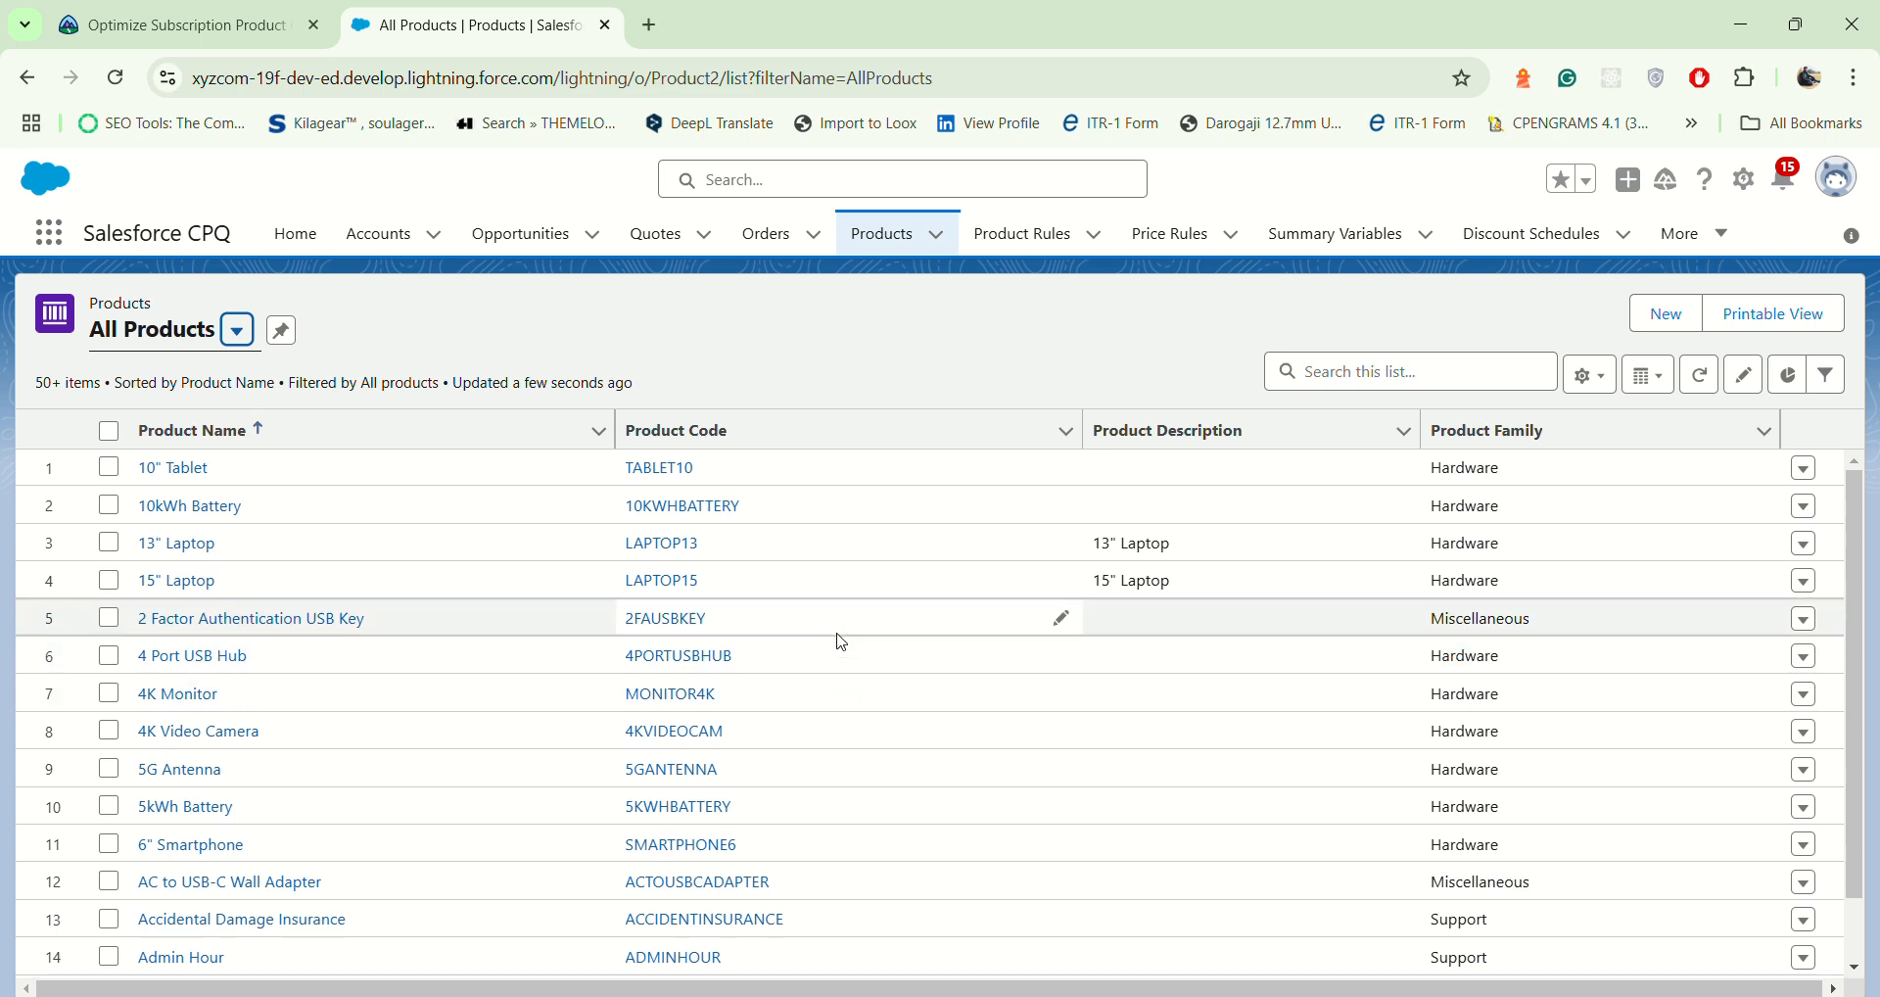
Step: Find the Exterior Camera product in the list and open its record for editing
scroll(186, 594, "down", 3)
scroll(186, 595, "down", 12)
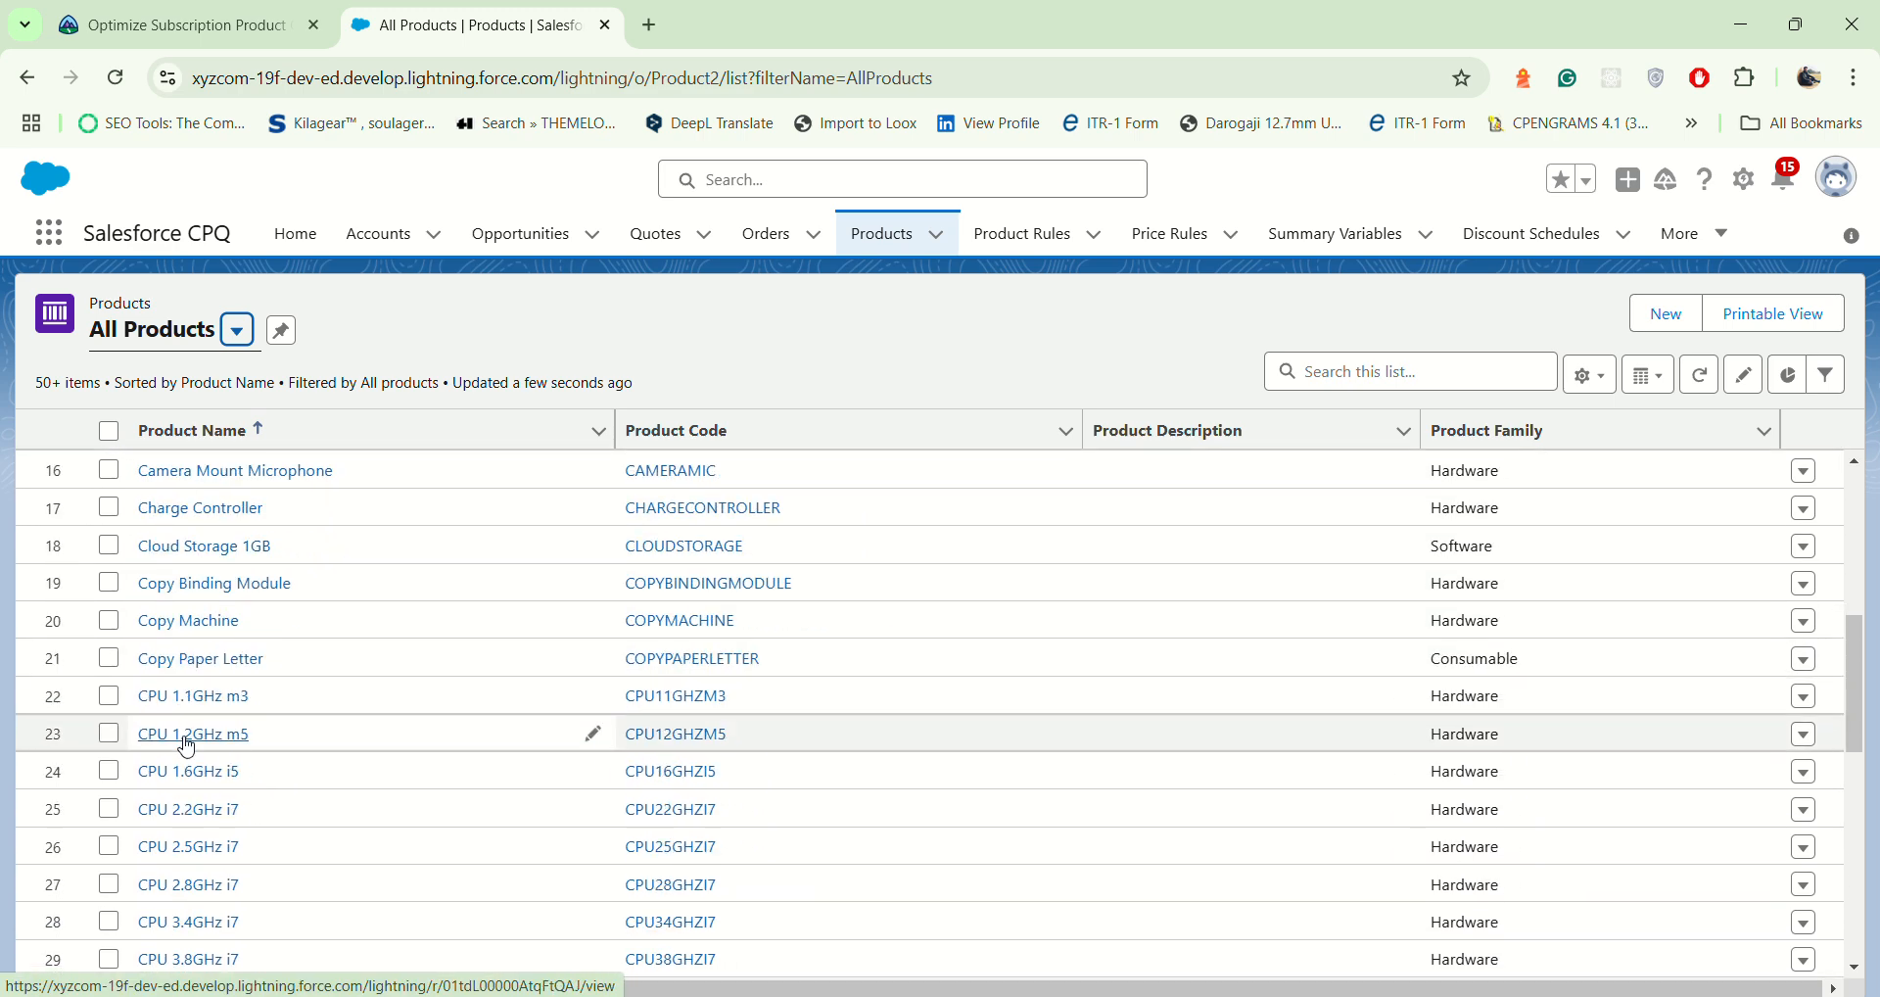
scroll(214, 821, "down", 1)
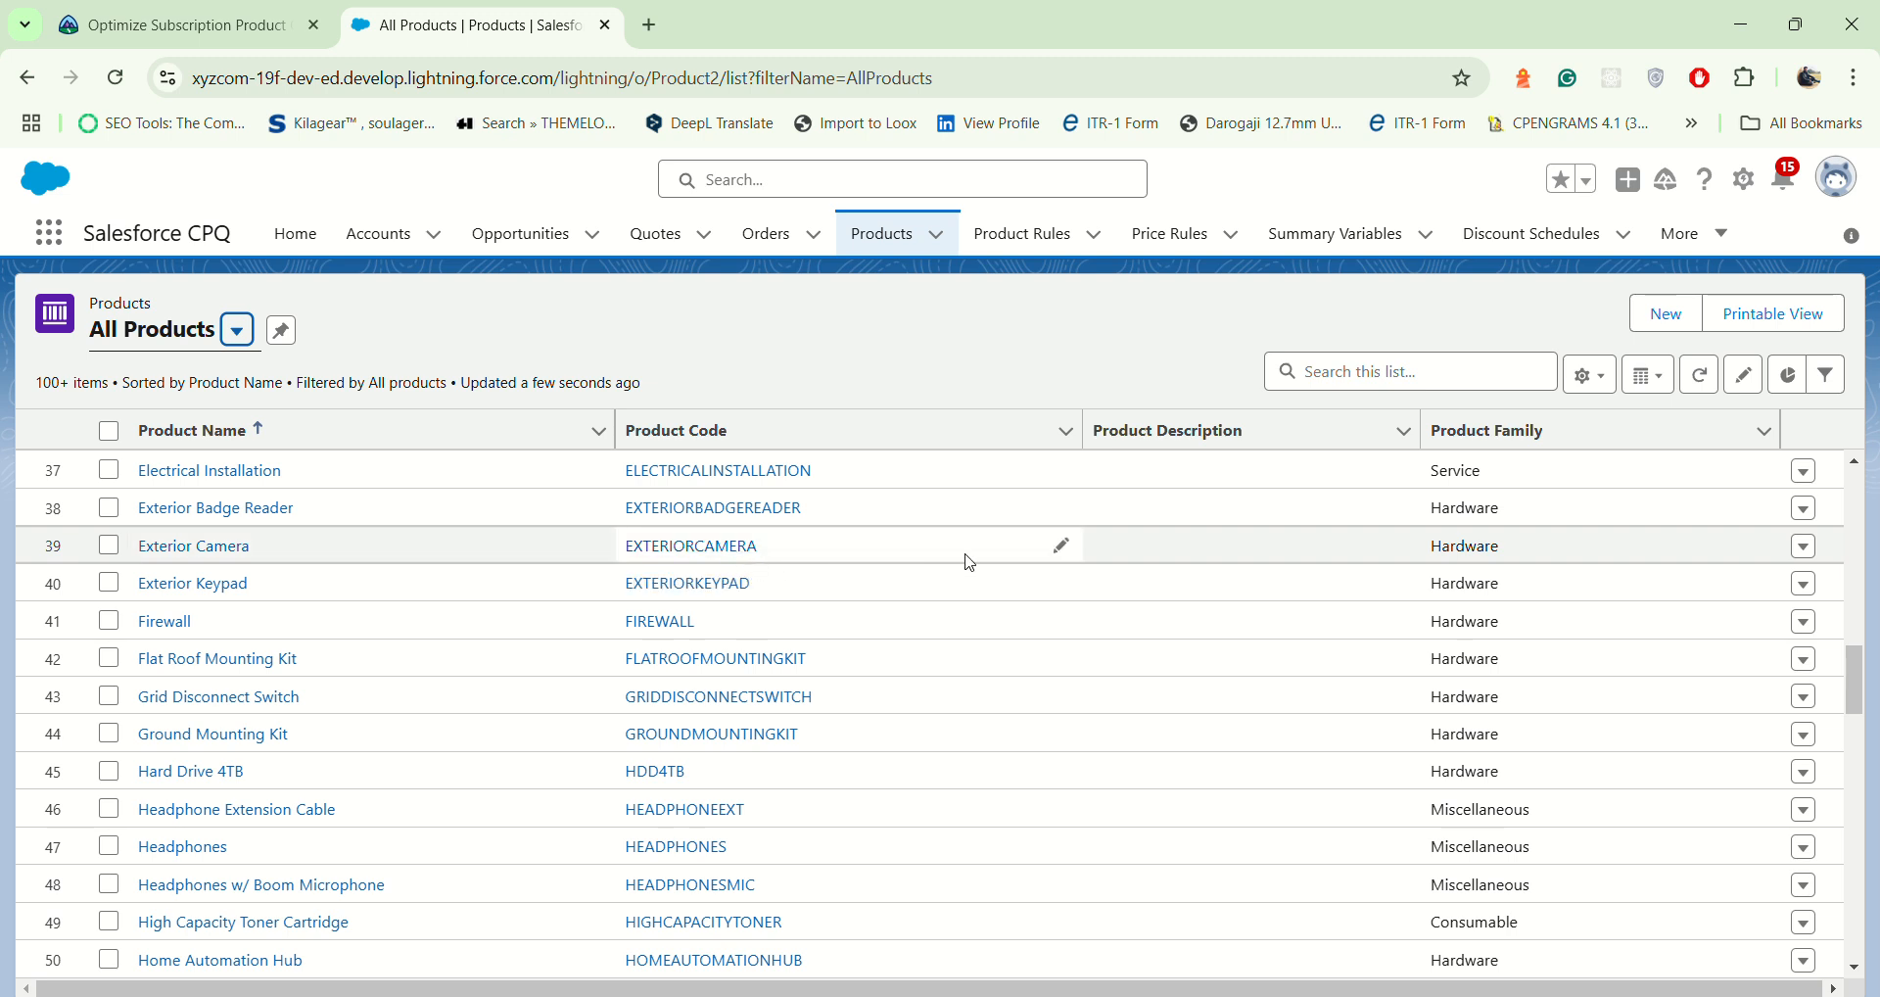
left_click(1805, 559)
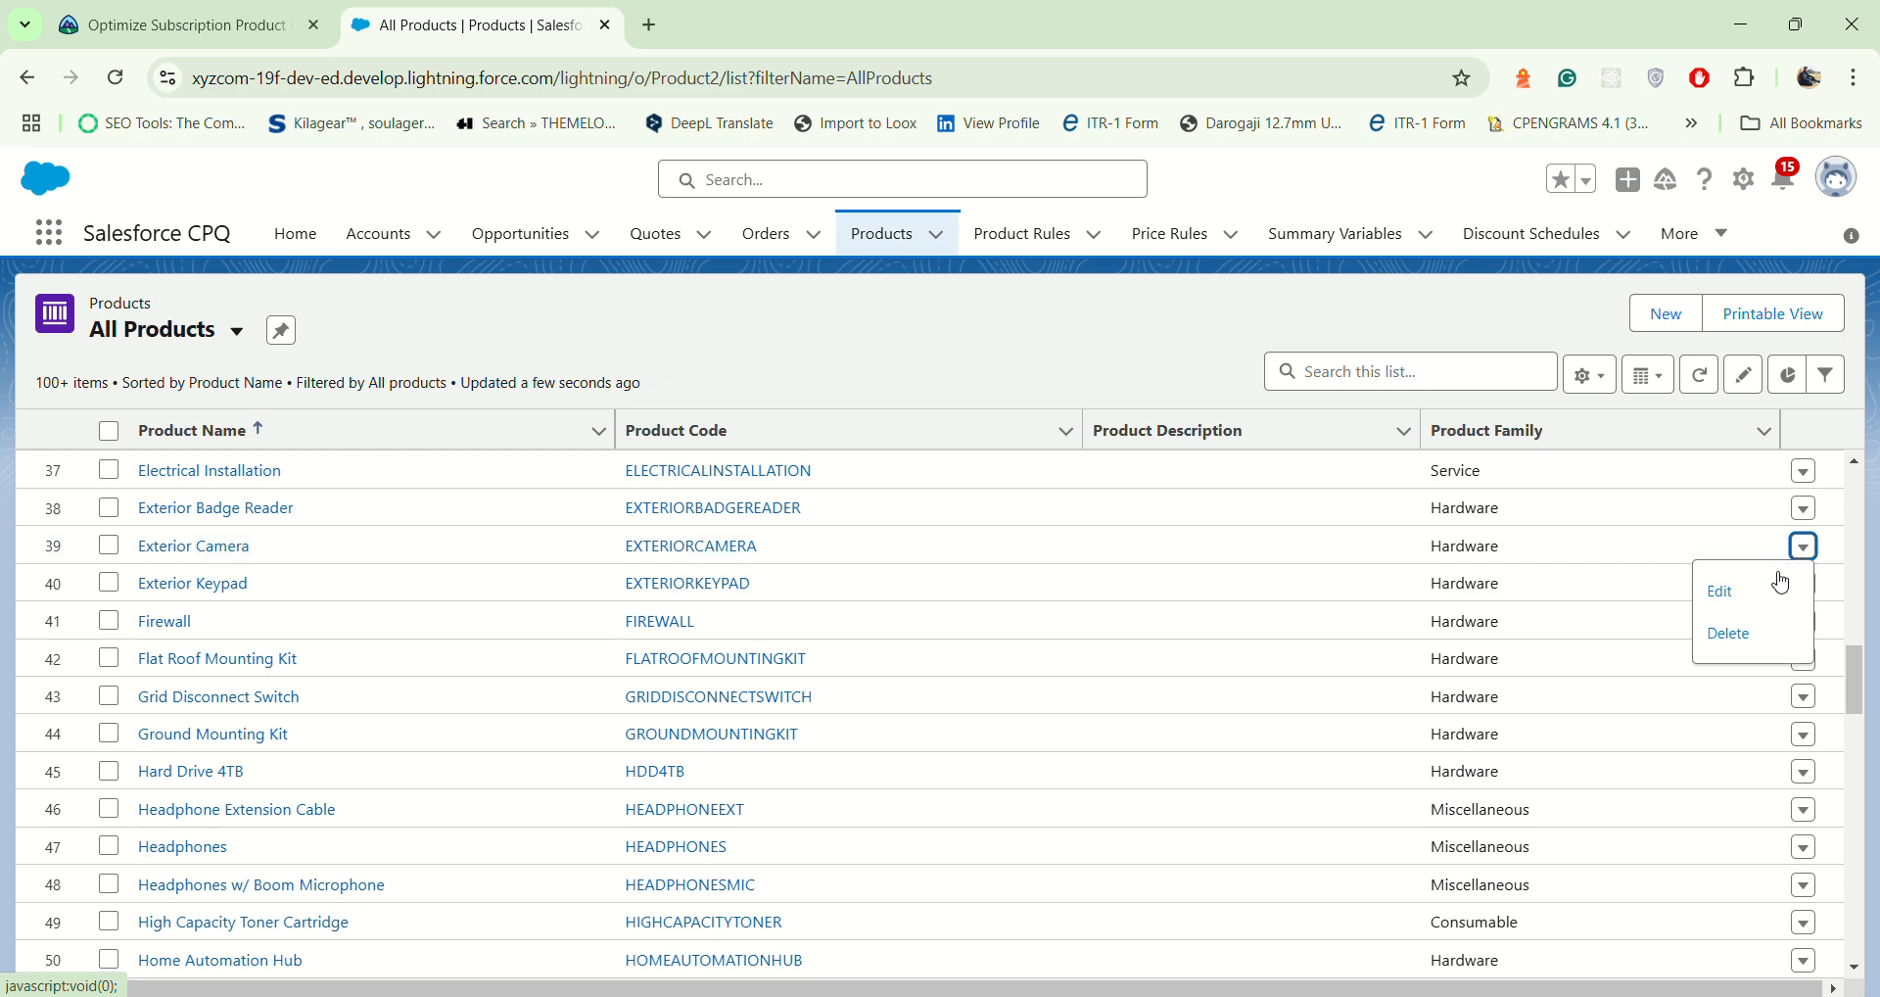
left_click(1760, 591)
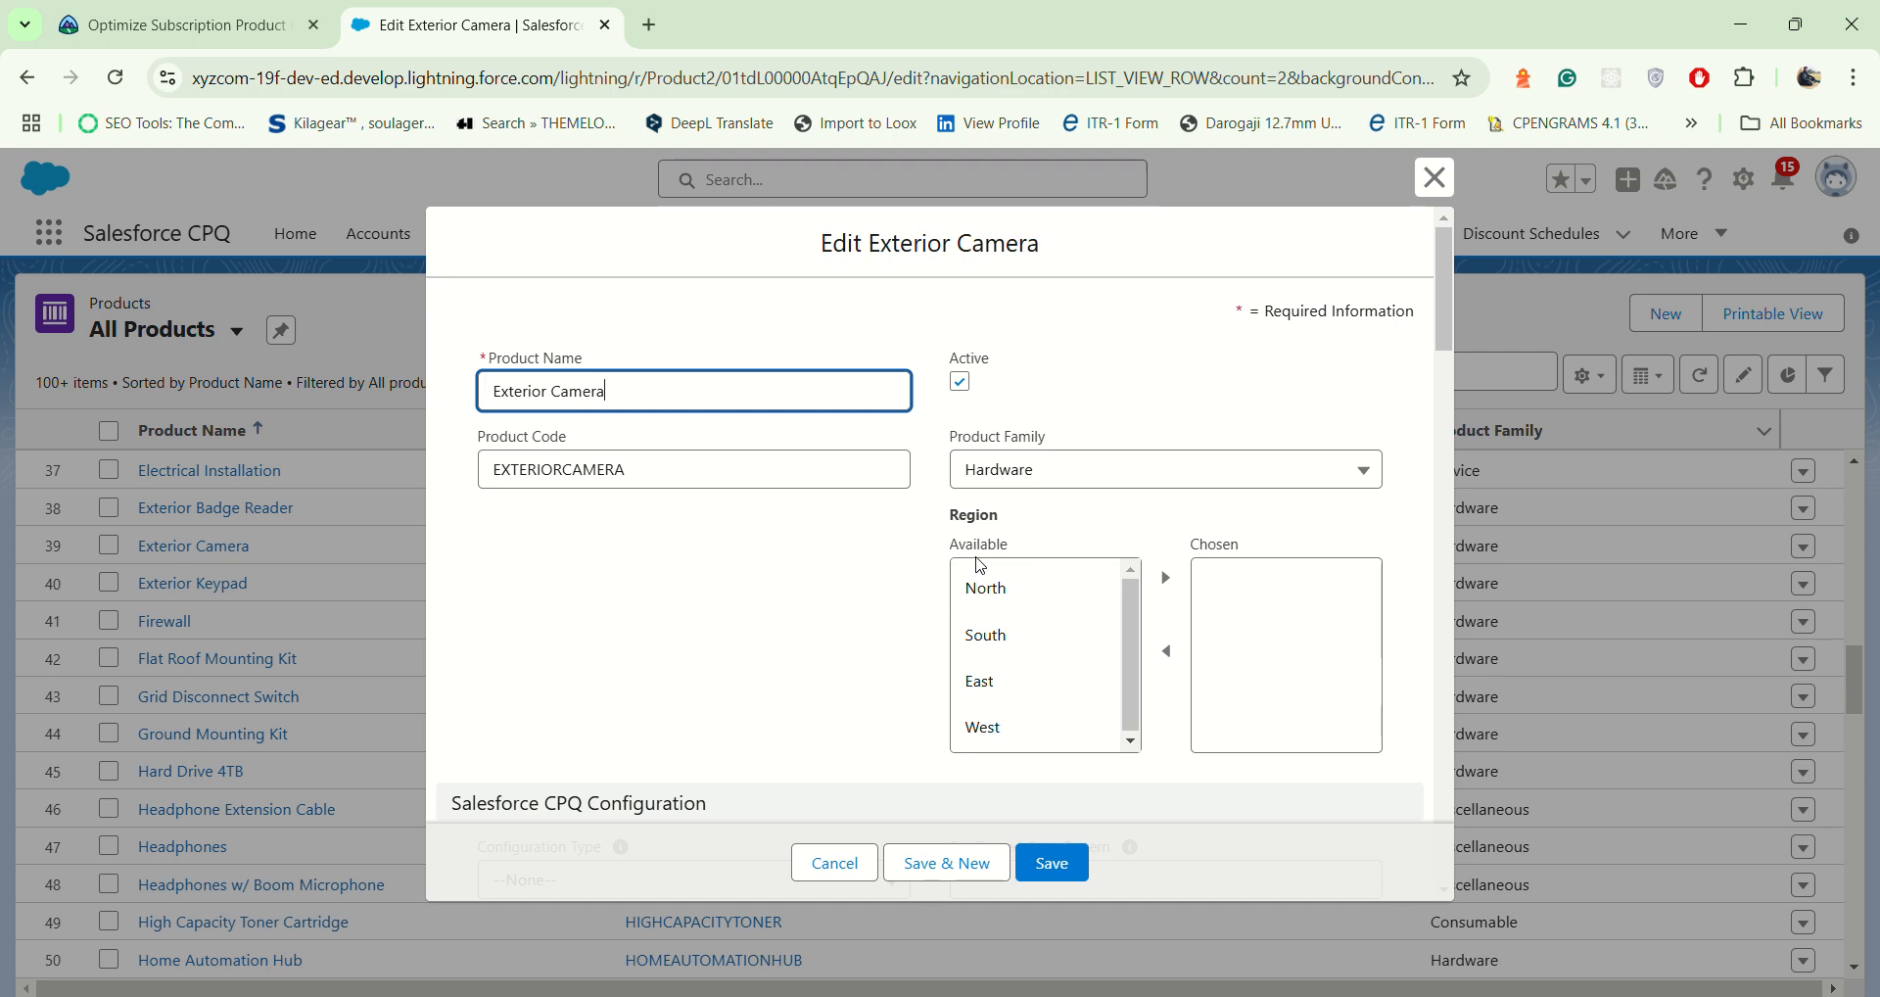
Step: Set Exterior Camera's Asset Conversion to One per unit under Salesforce CPQ Workflow and save the product
scroll(984, 566, "down", 2)
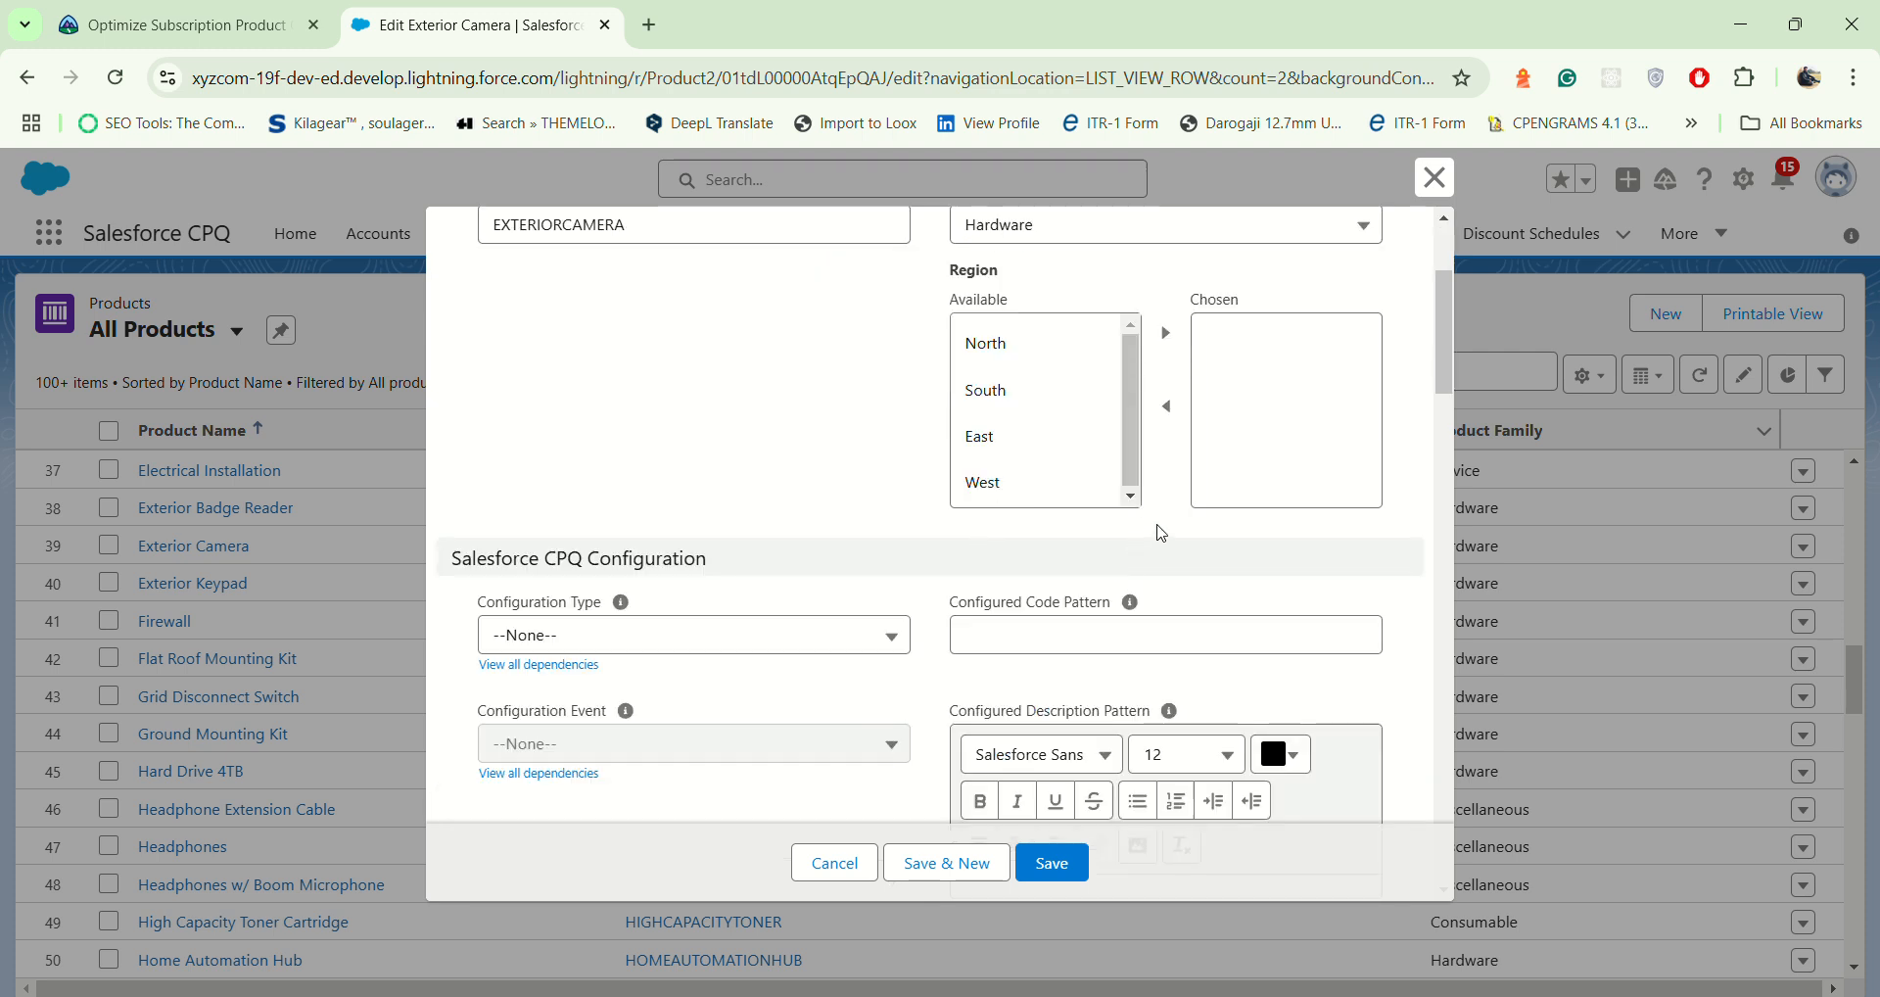
scroll(1163, 532, "down", 5)
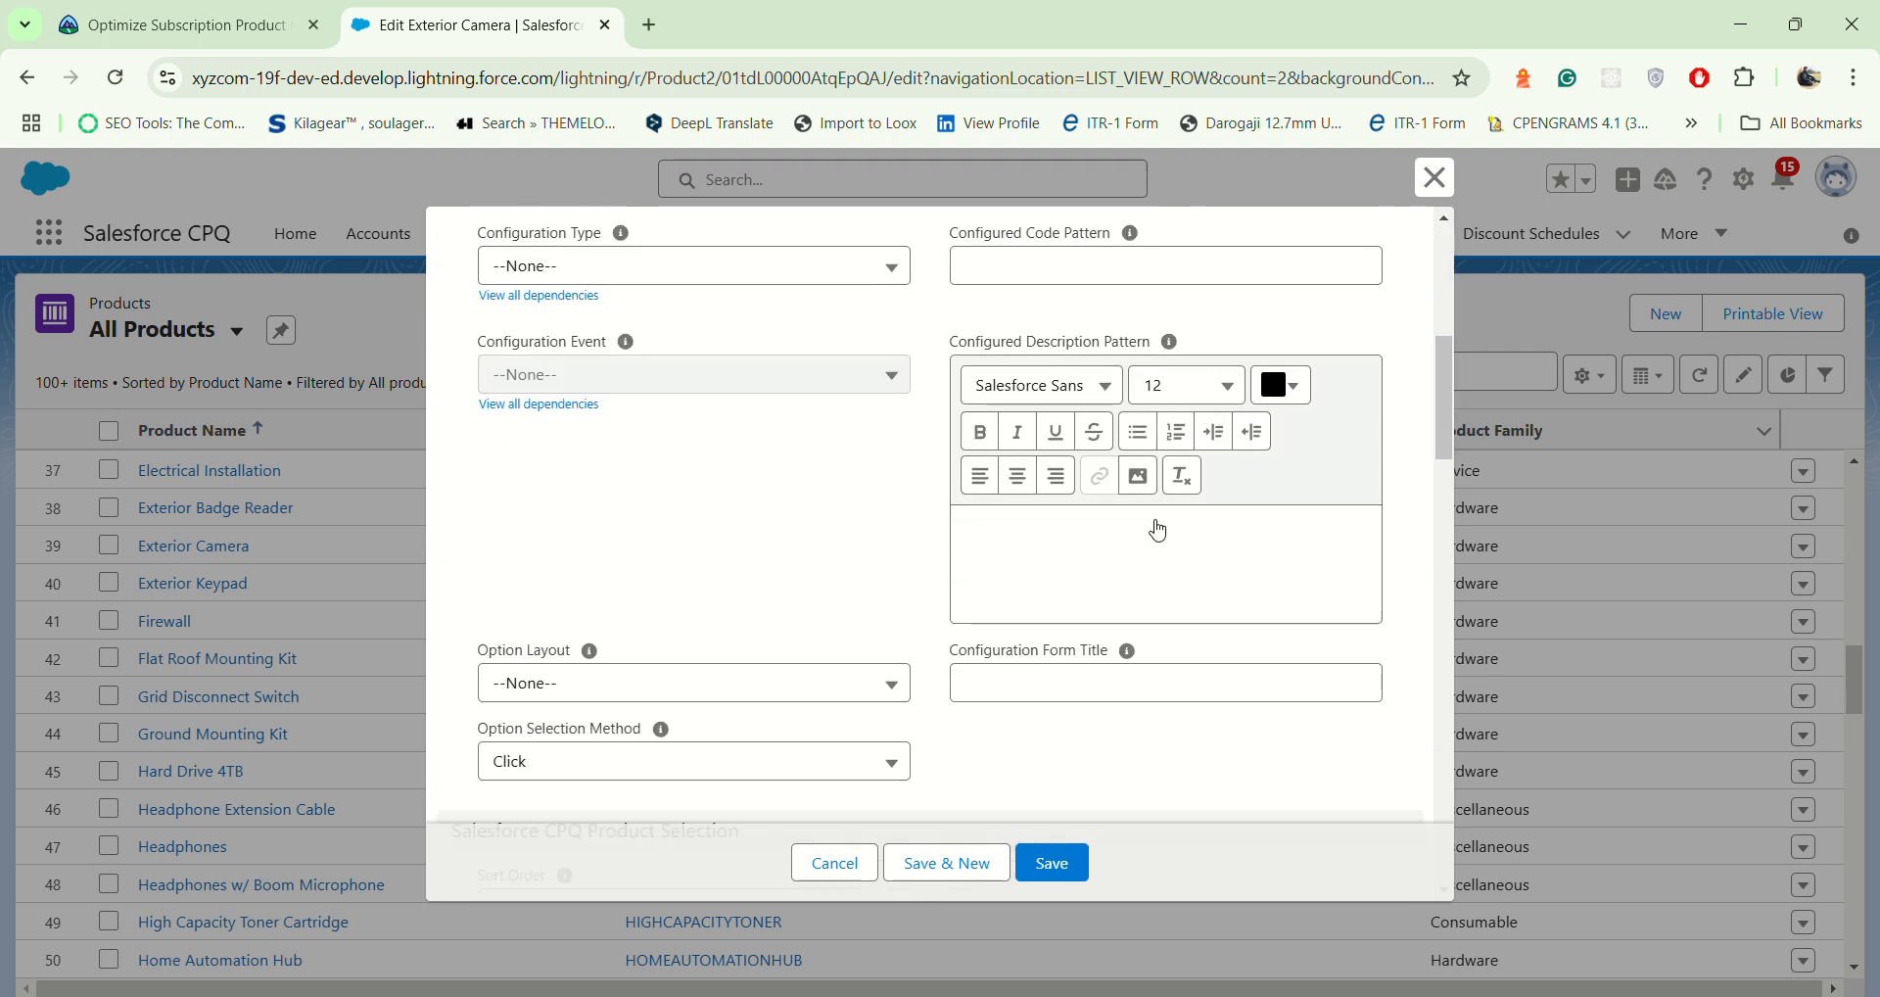
scroll(1159, 530, "down", 3)
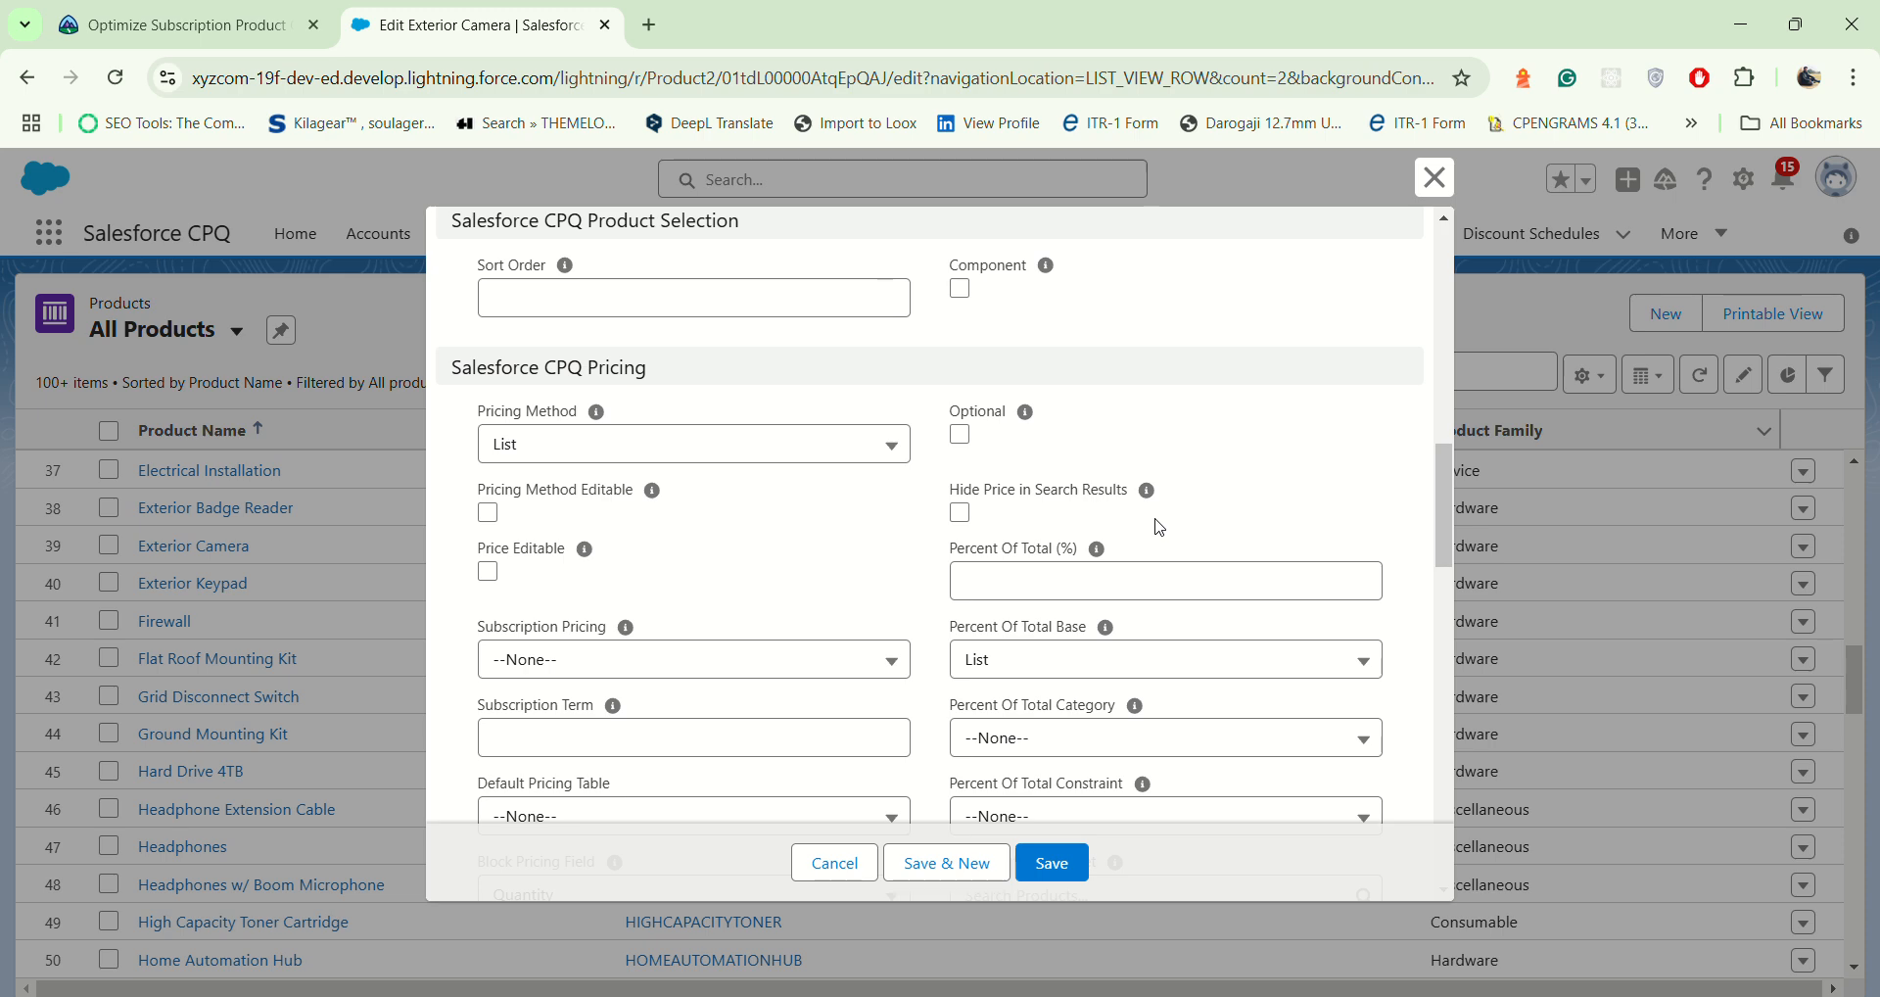
scroll(1160, 527, "down", 5)
scroll(1154, 517, "down", 5)
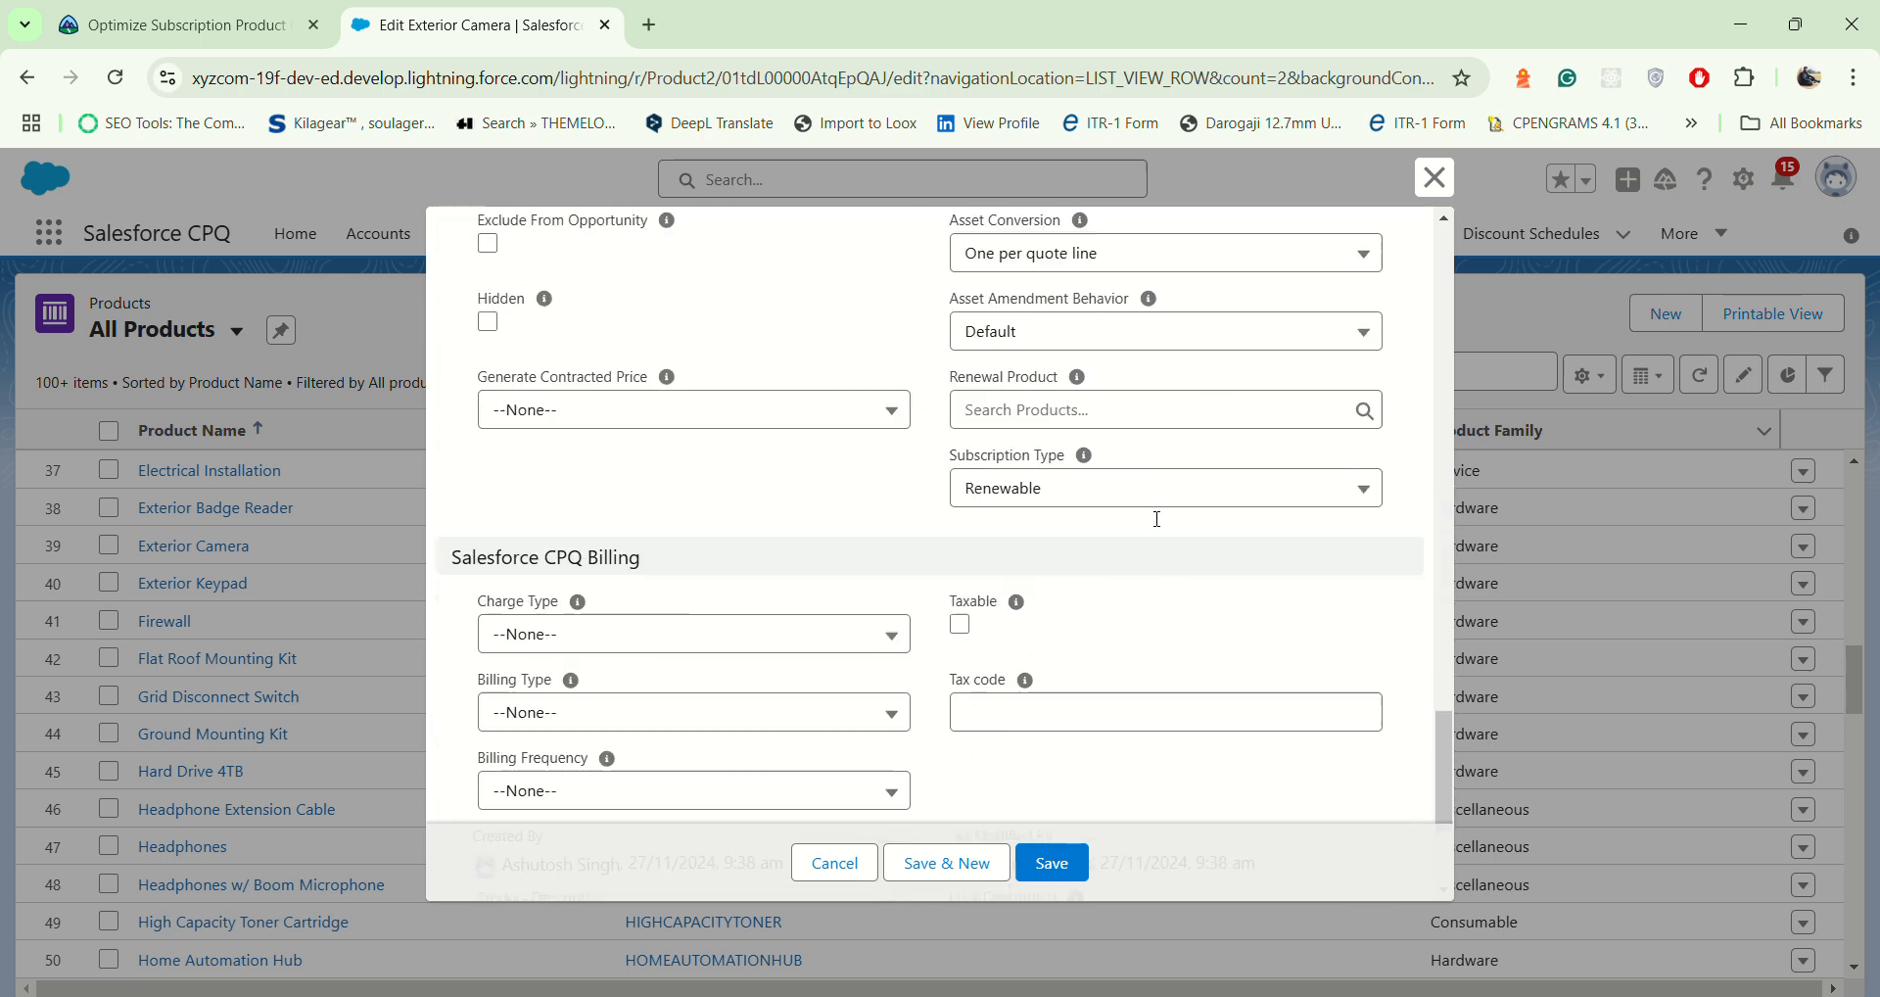
scroll(1153, 520, "up", 3)
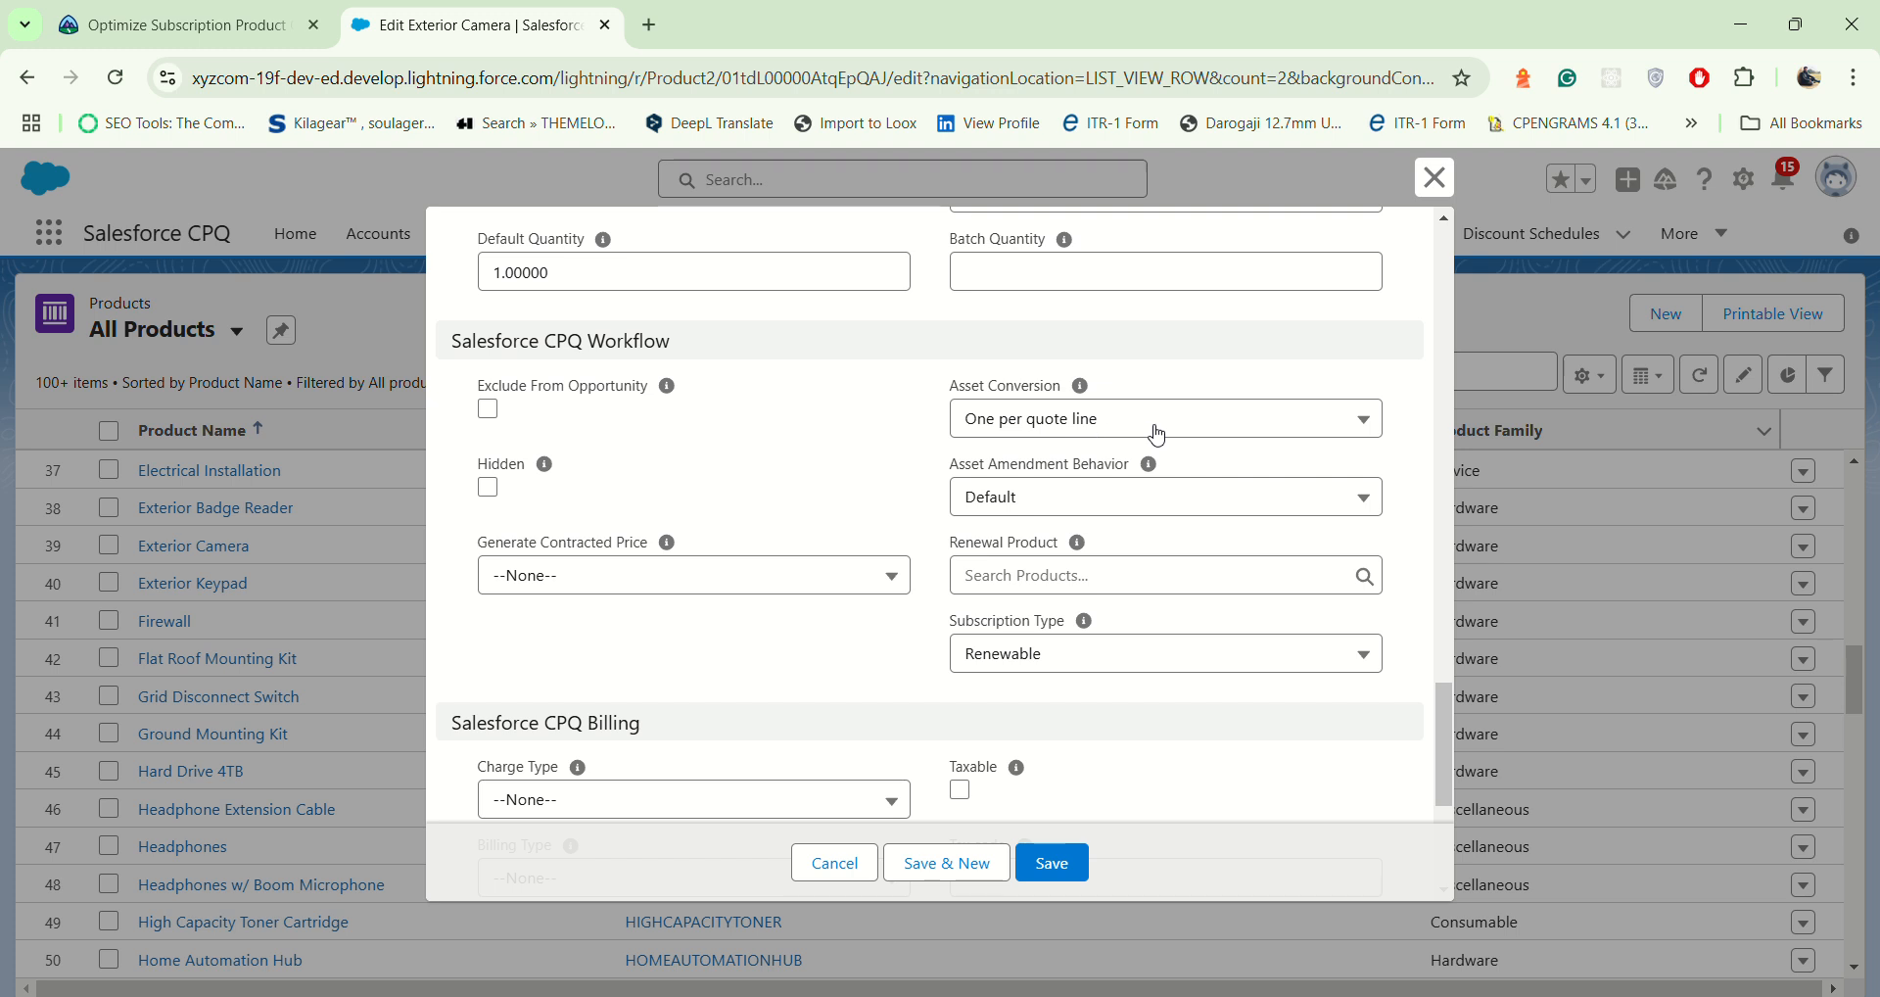
left_click(1204, 424)
left_click(1134, 551)
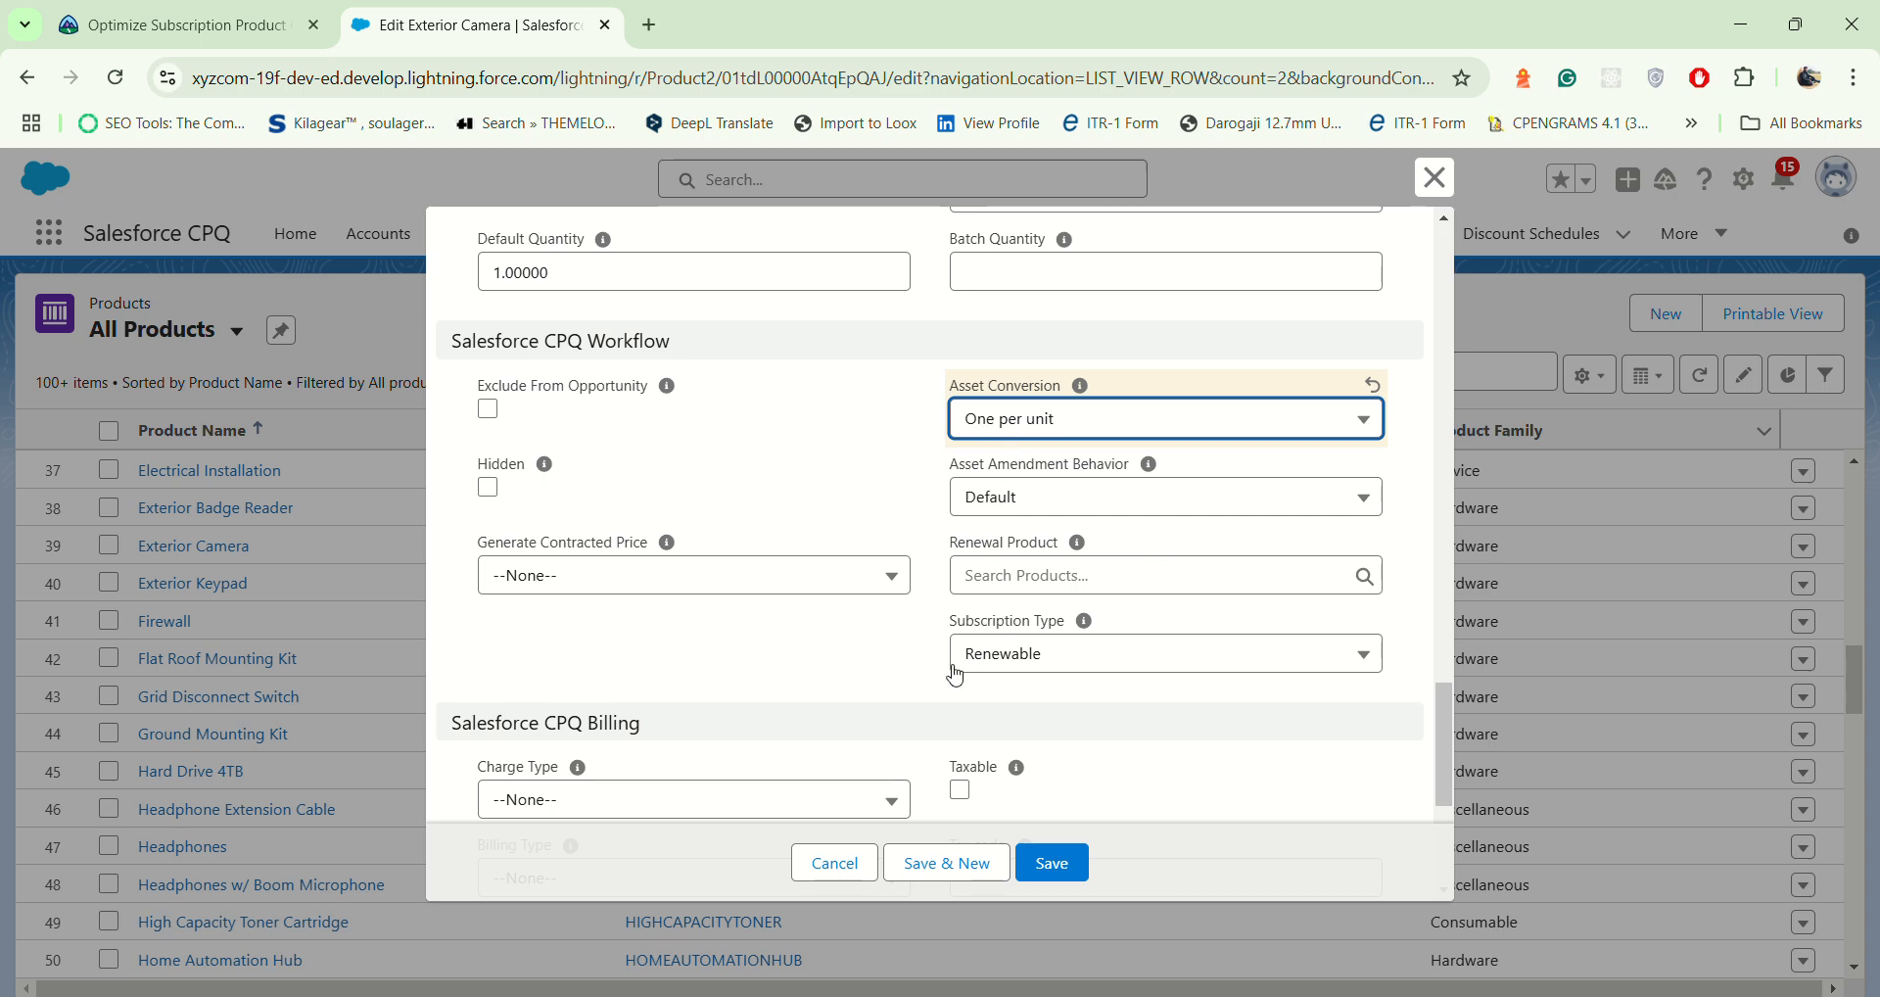
left_click(1053, 863)
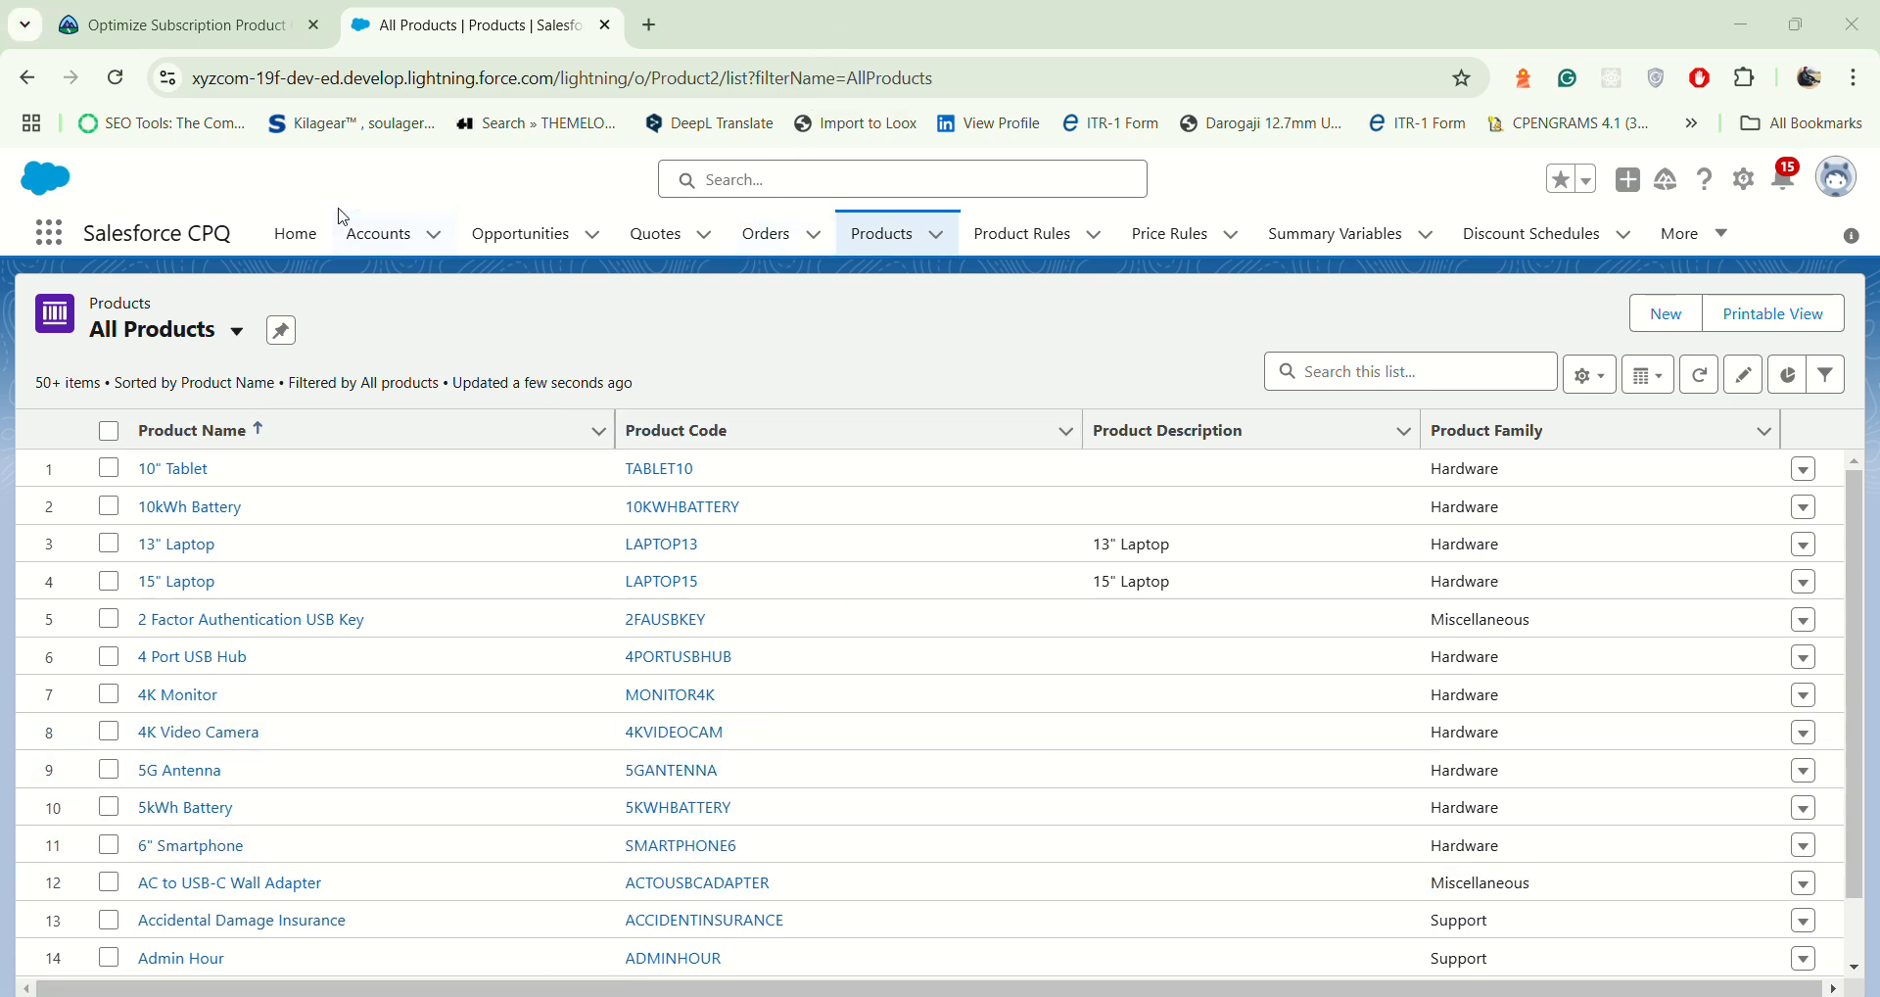
Step: Go to the Accounts list and switch it to the All Accounts view
left_click(375, 235)
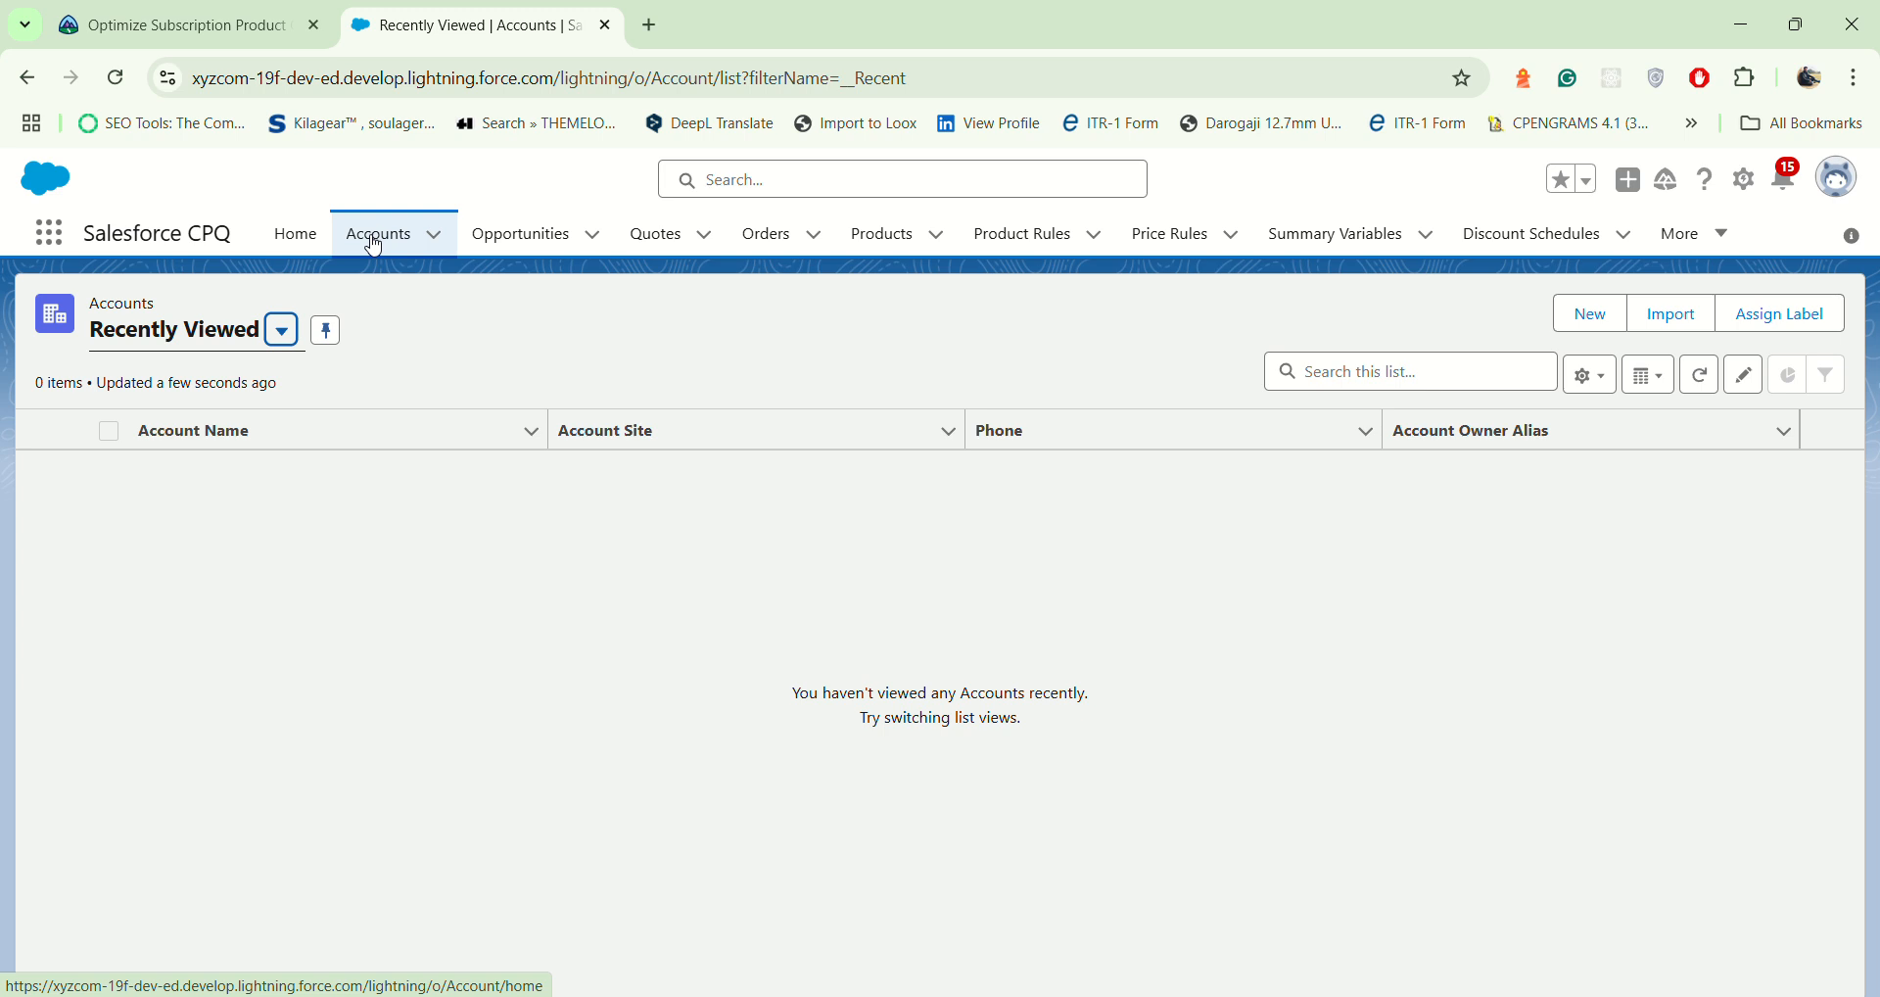
left_click(281, 331)
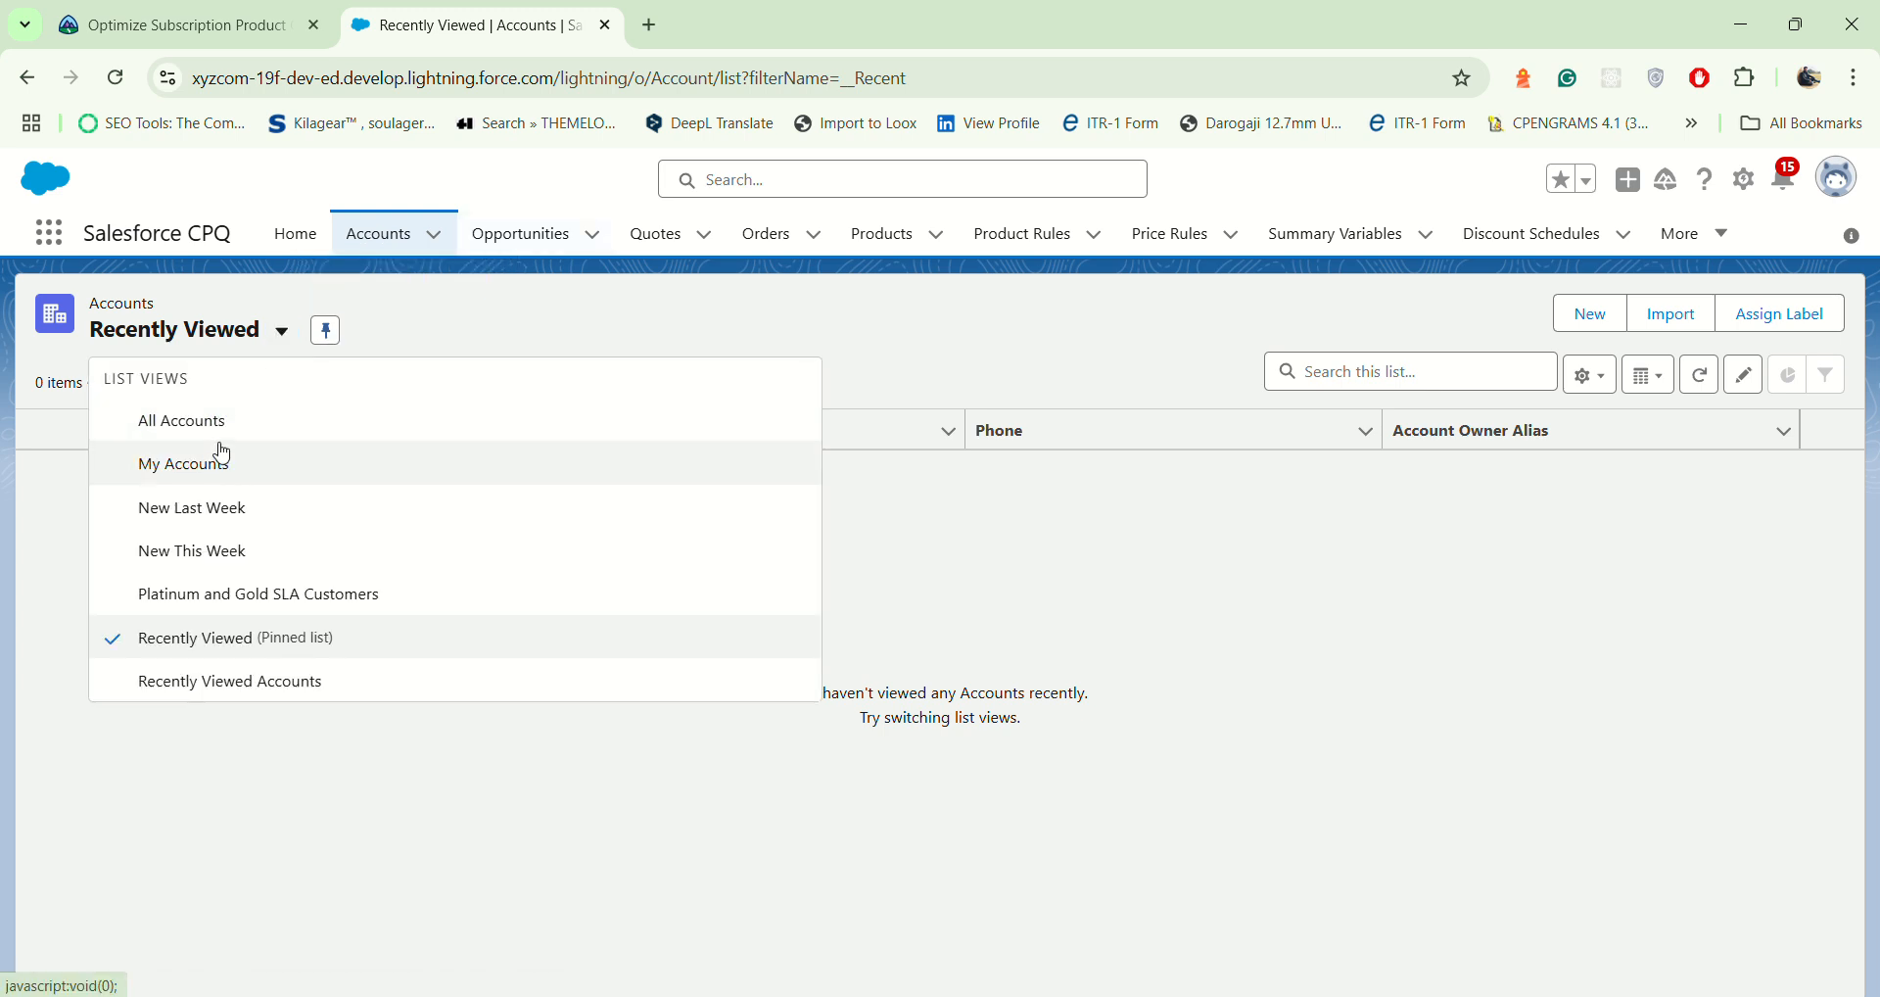
left_click(223, 434)
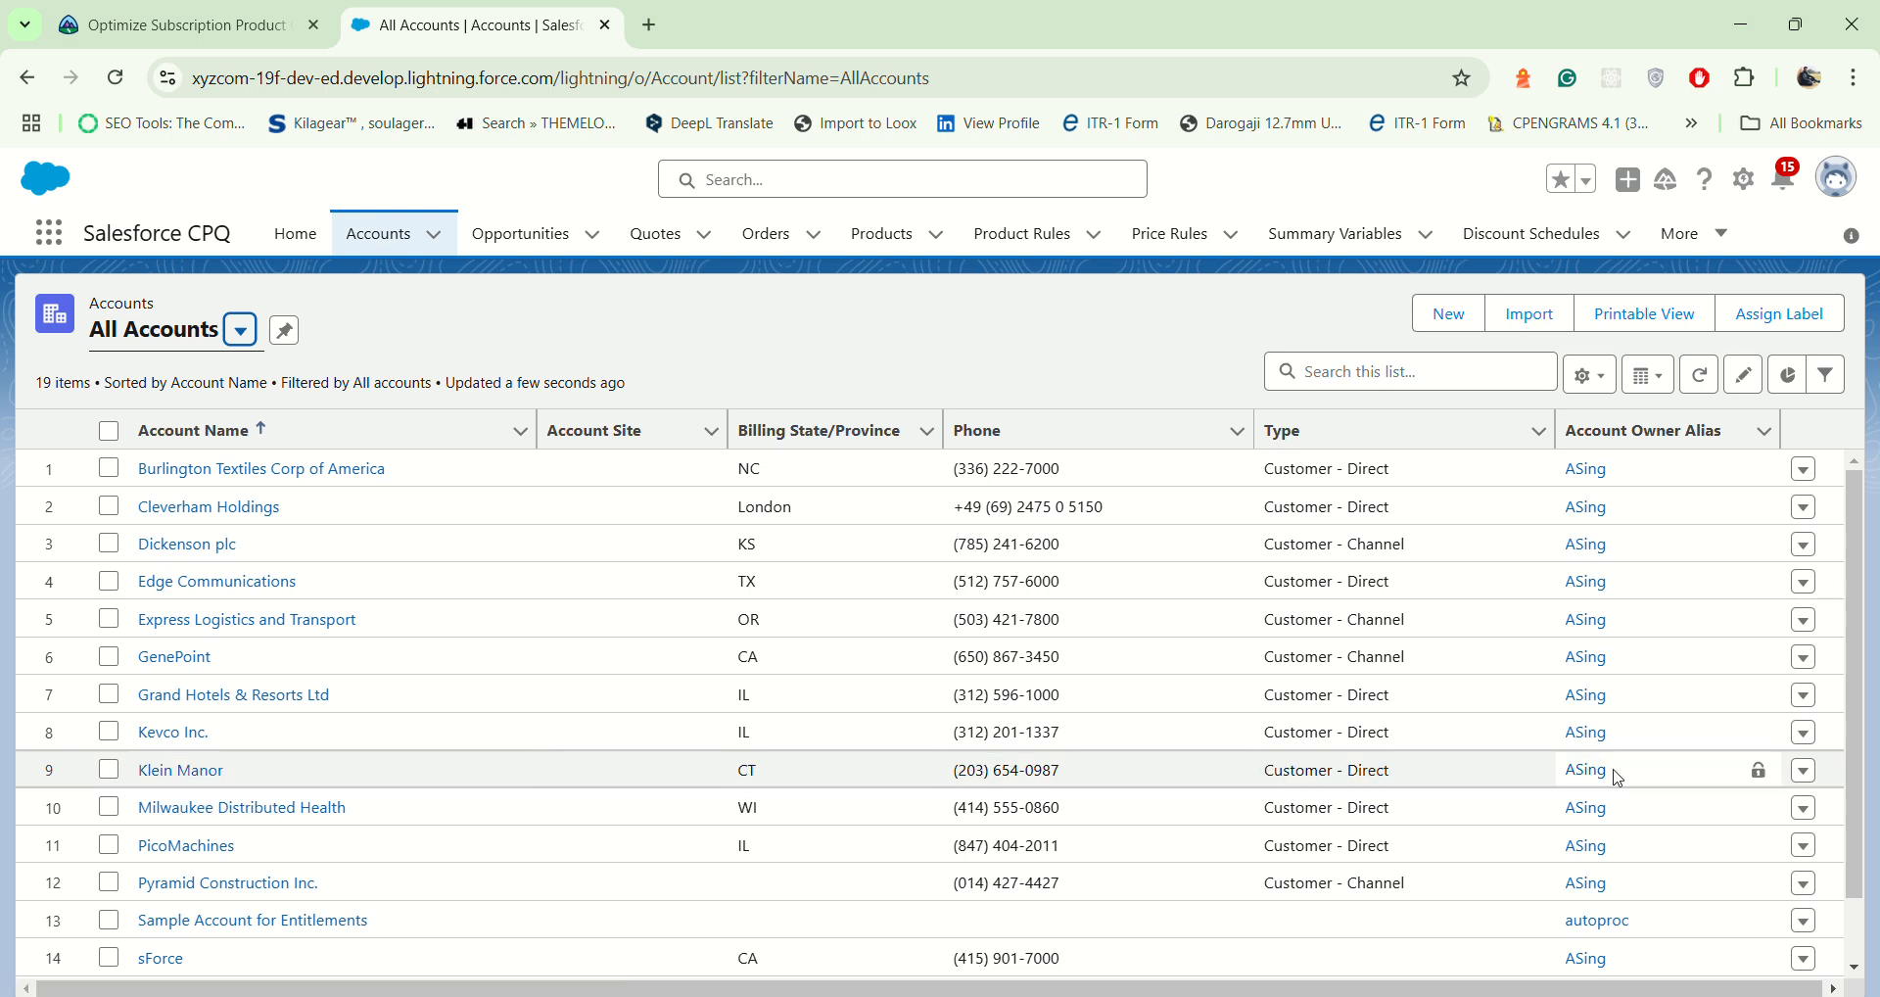
left_click(1806, 773)
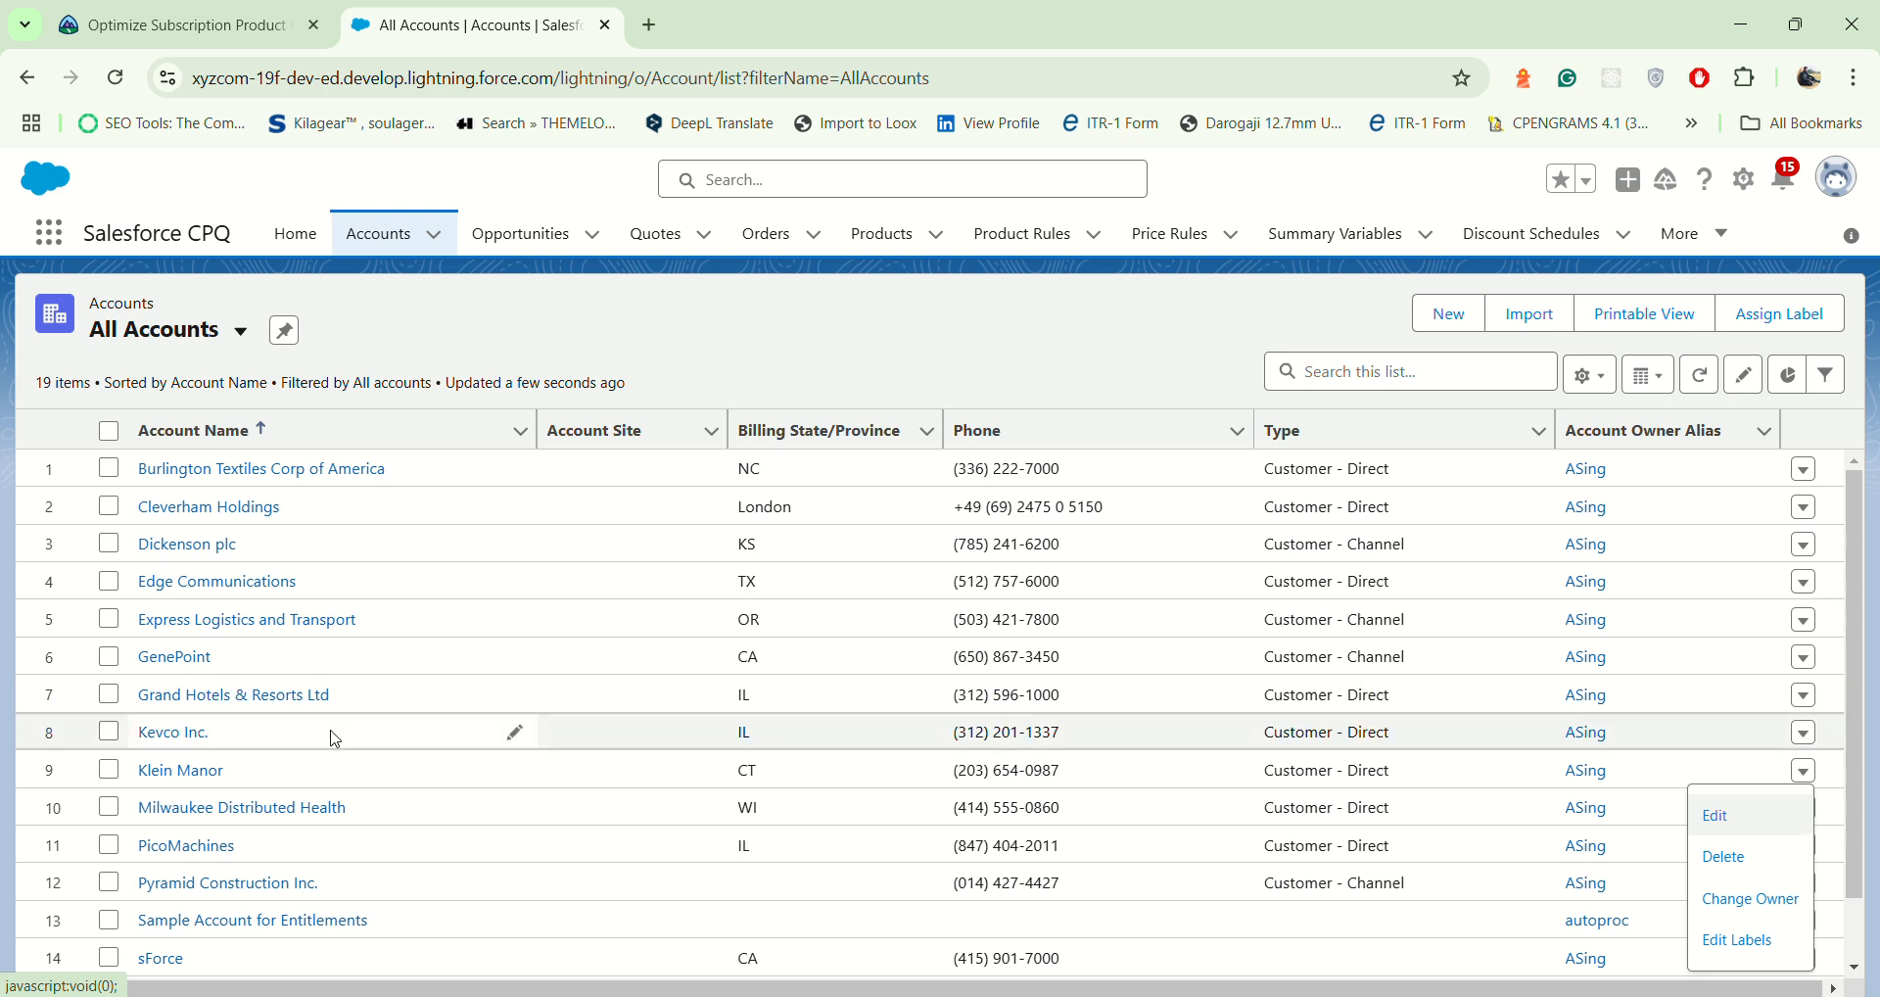
left_click_drag(142, 784, 252, 781)
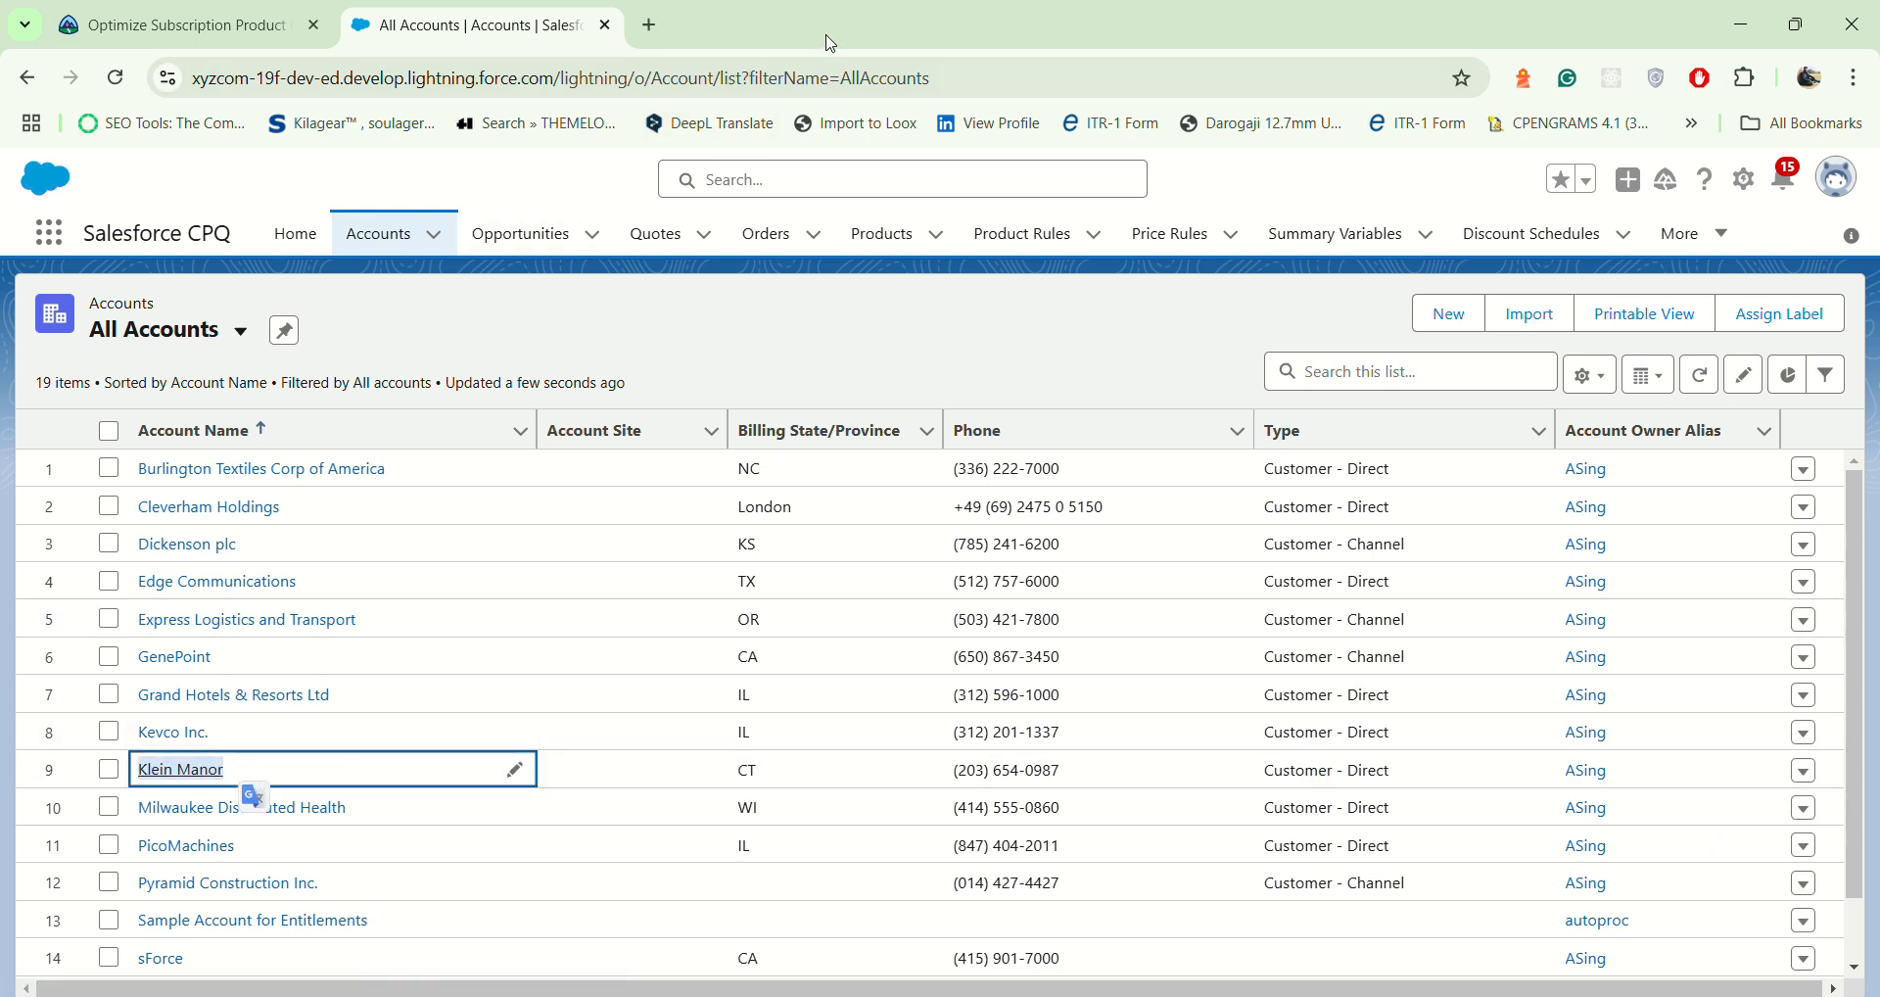
right_click(203, 778)
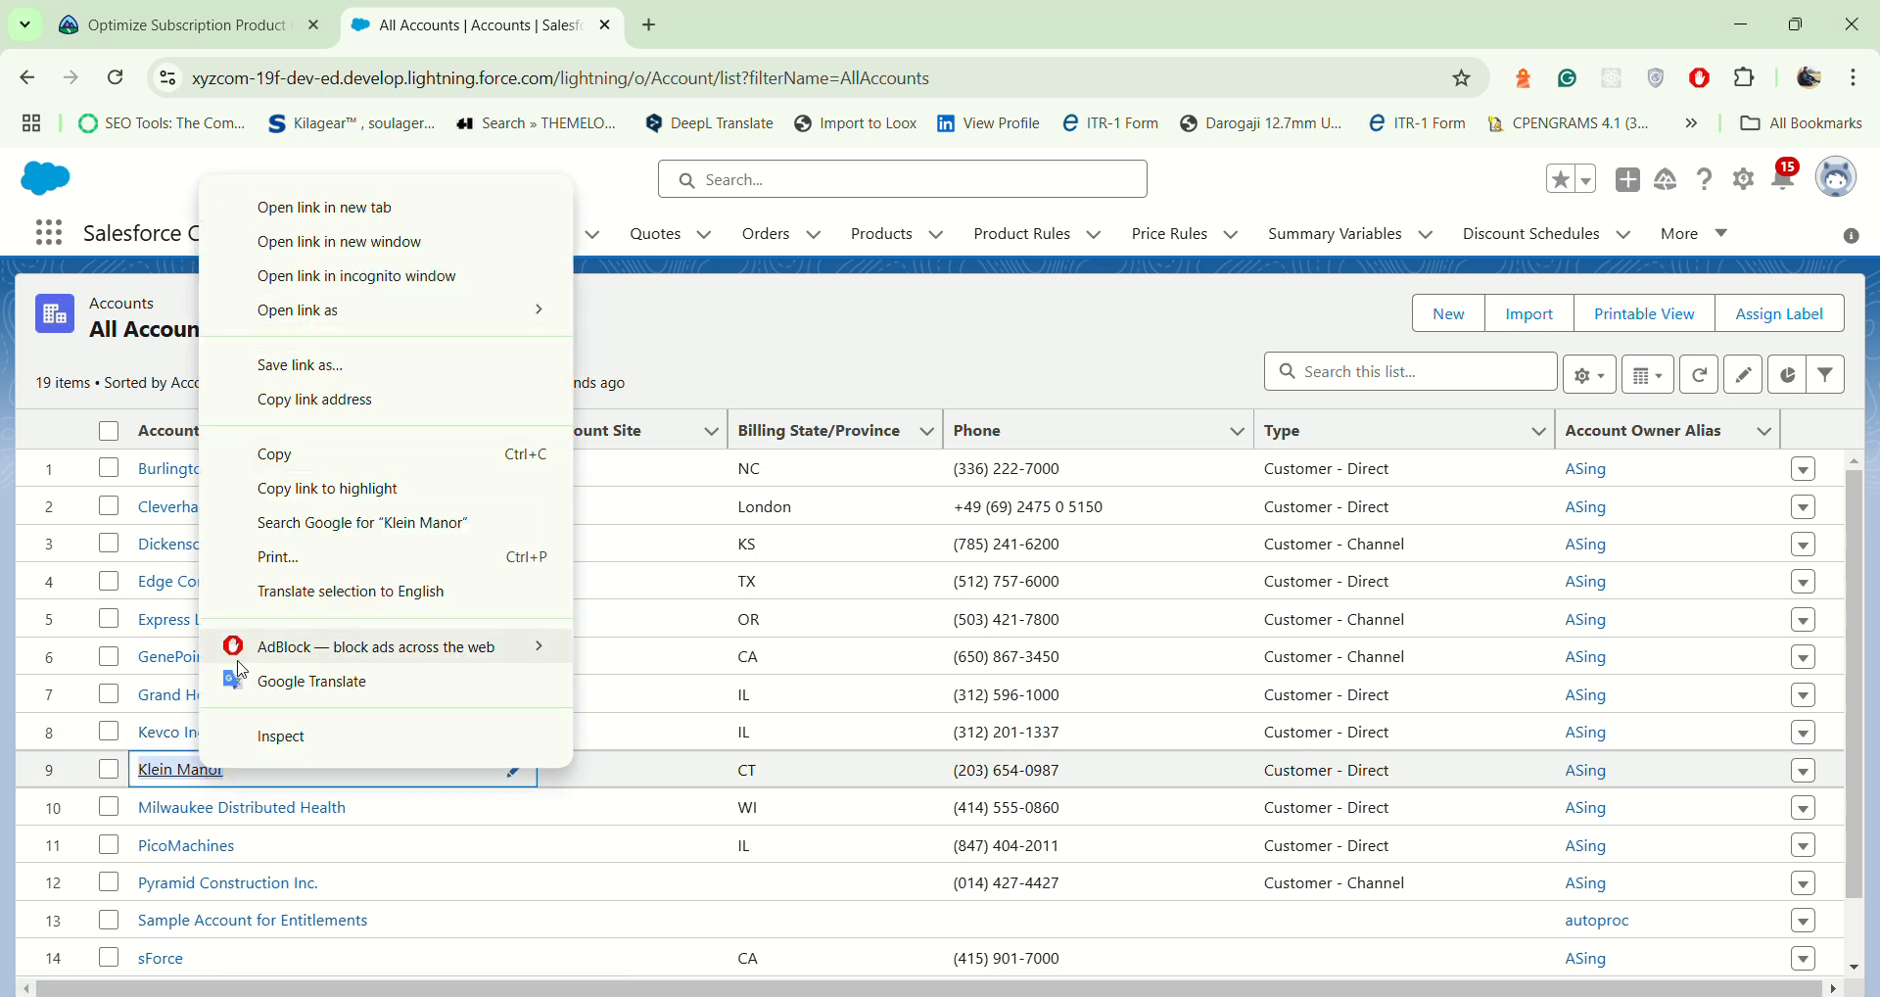
left_click(191, 790)
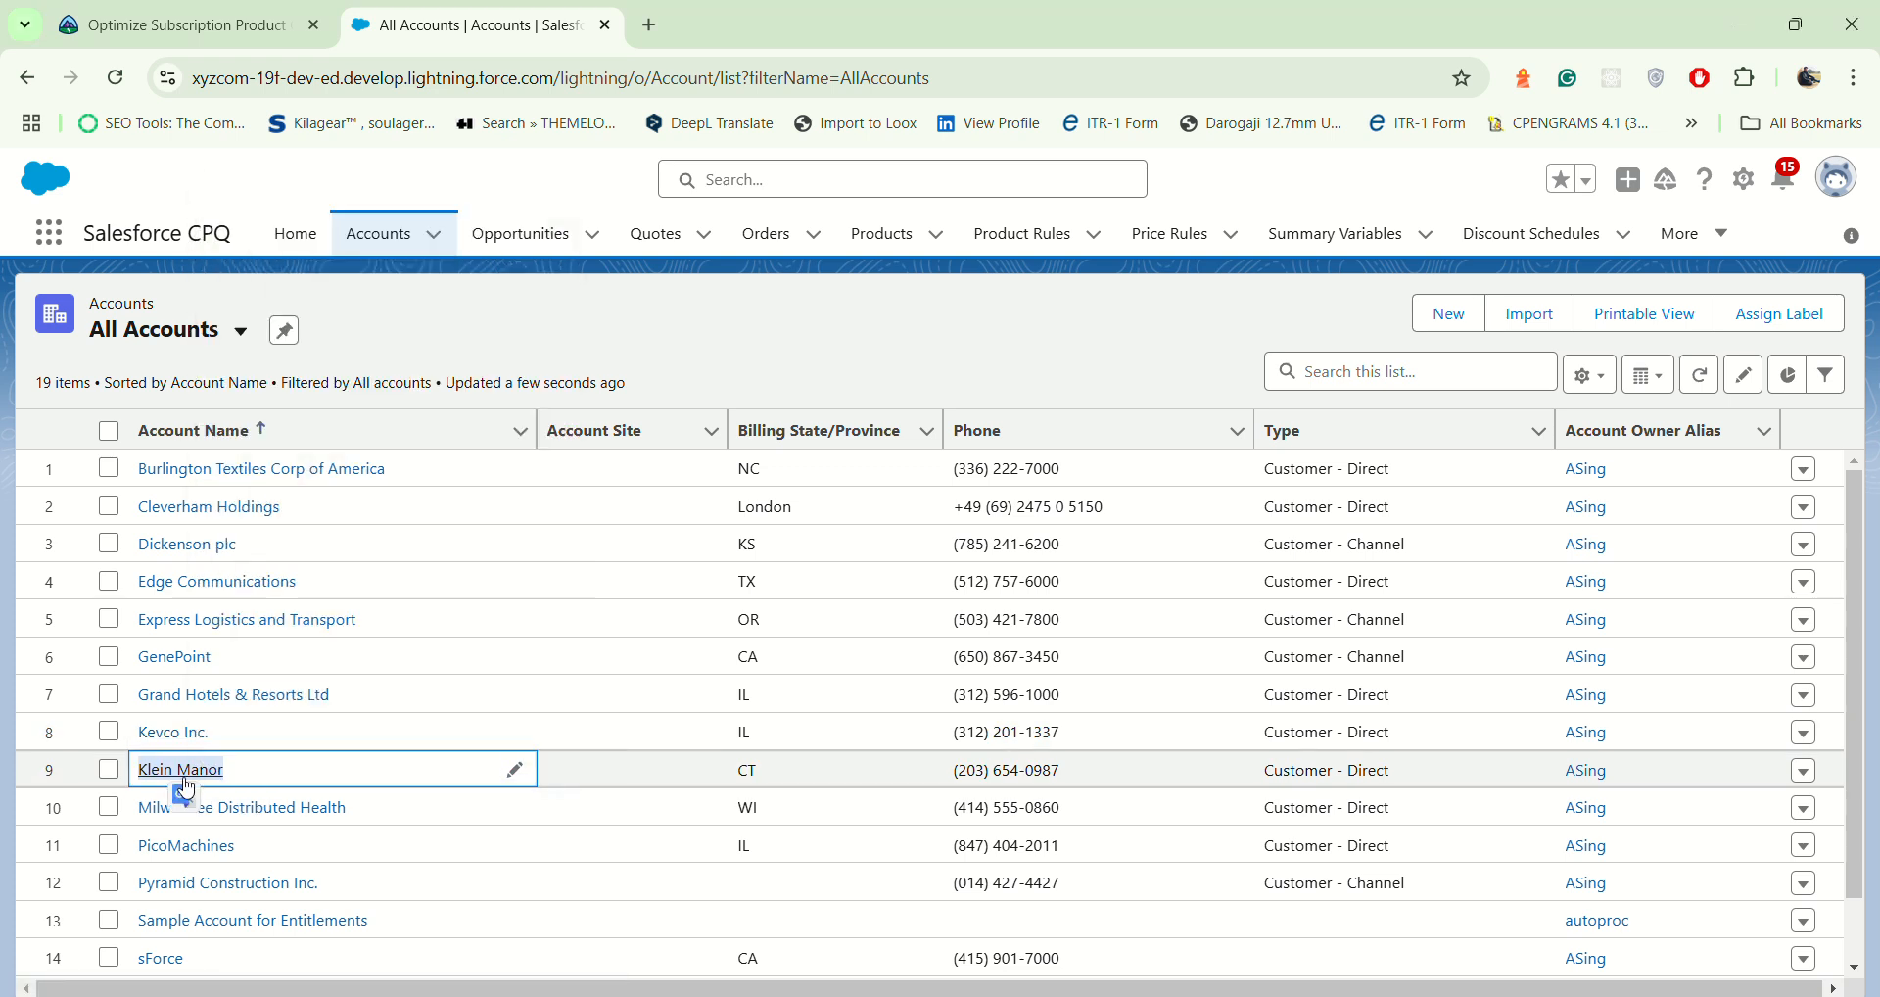
Step: Open the Klein Manor account and, from its opportunities, the Home security system with exterior cameras record
left_click(186, 776)
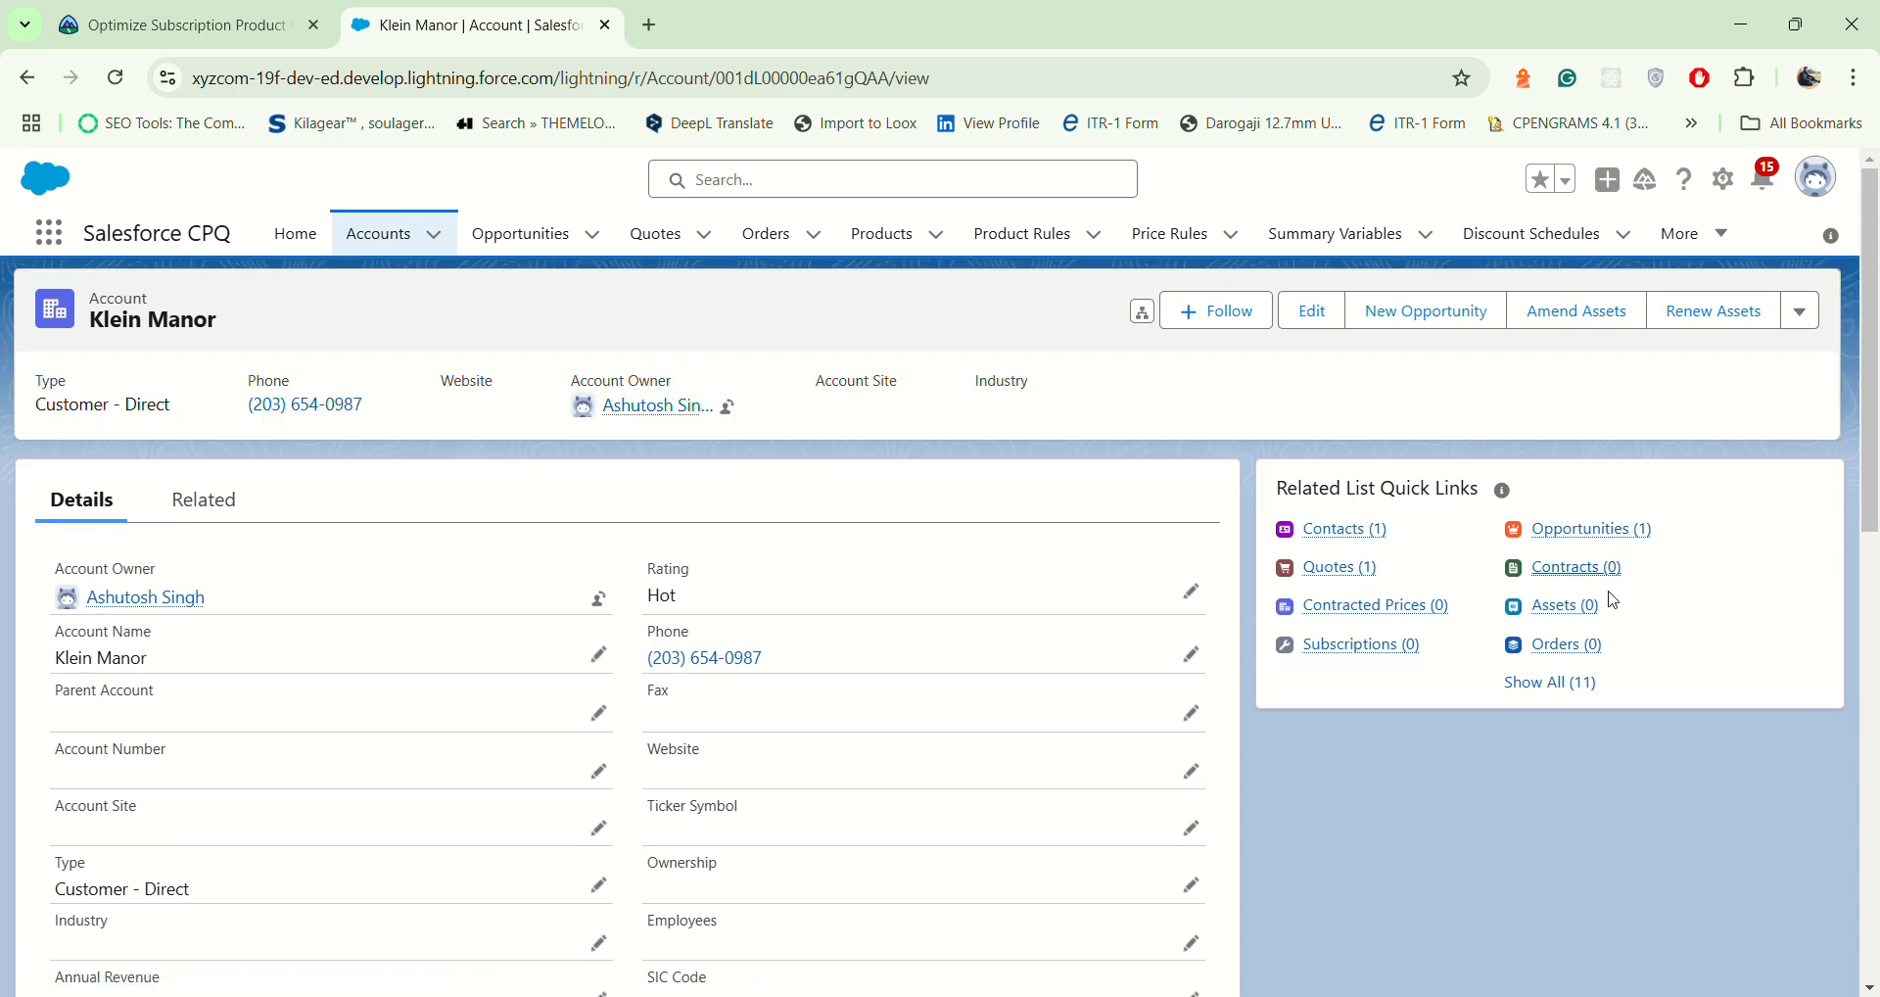
left_click(1606, 533)
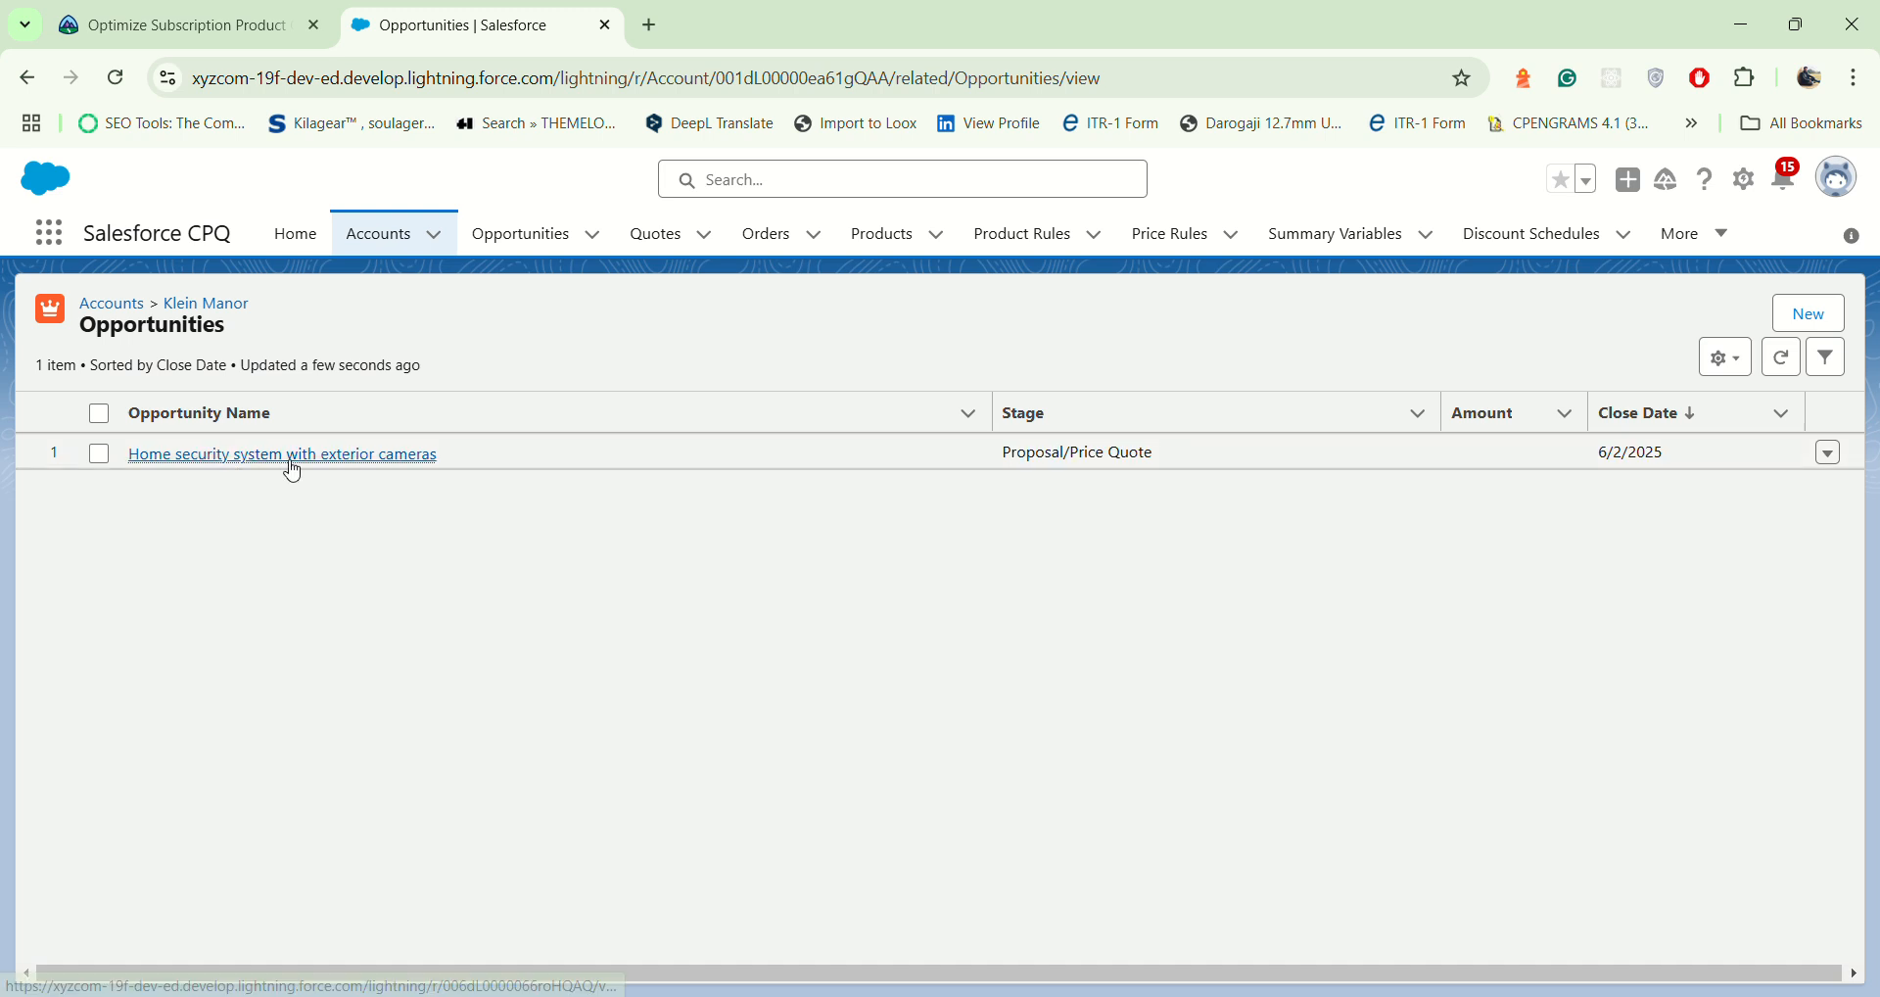
mouse_move(303, 462)
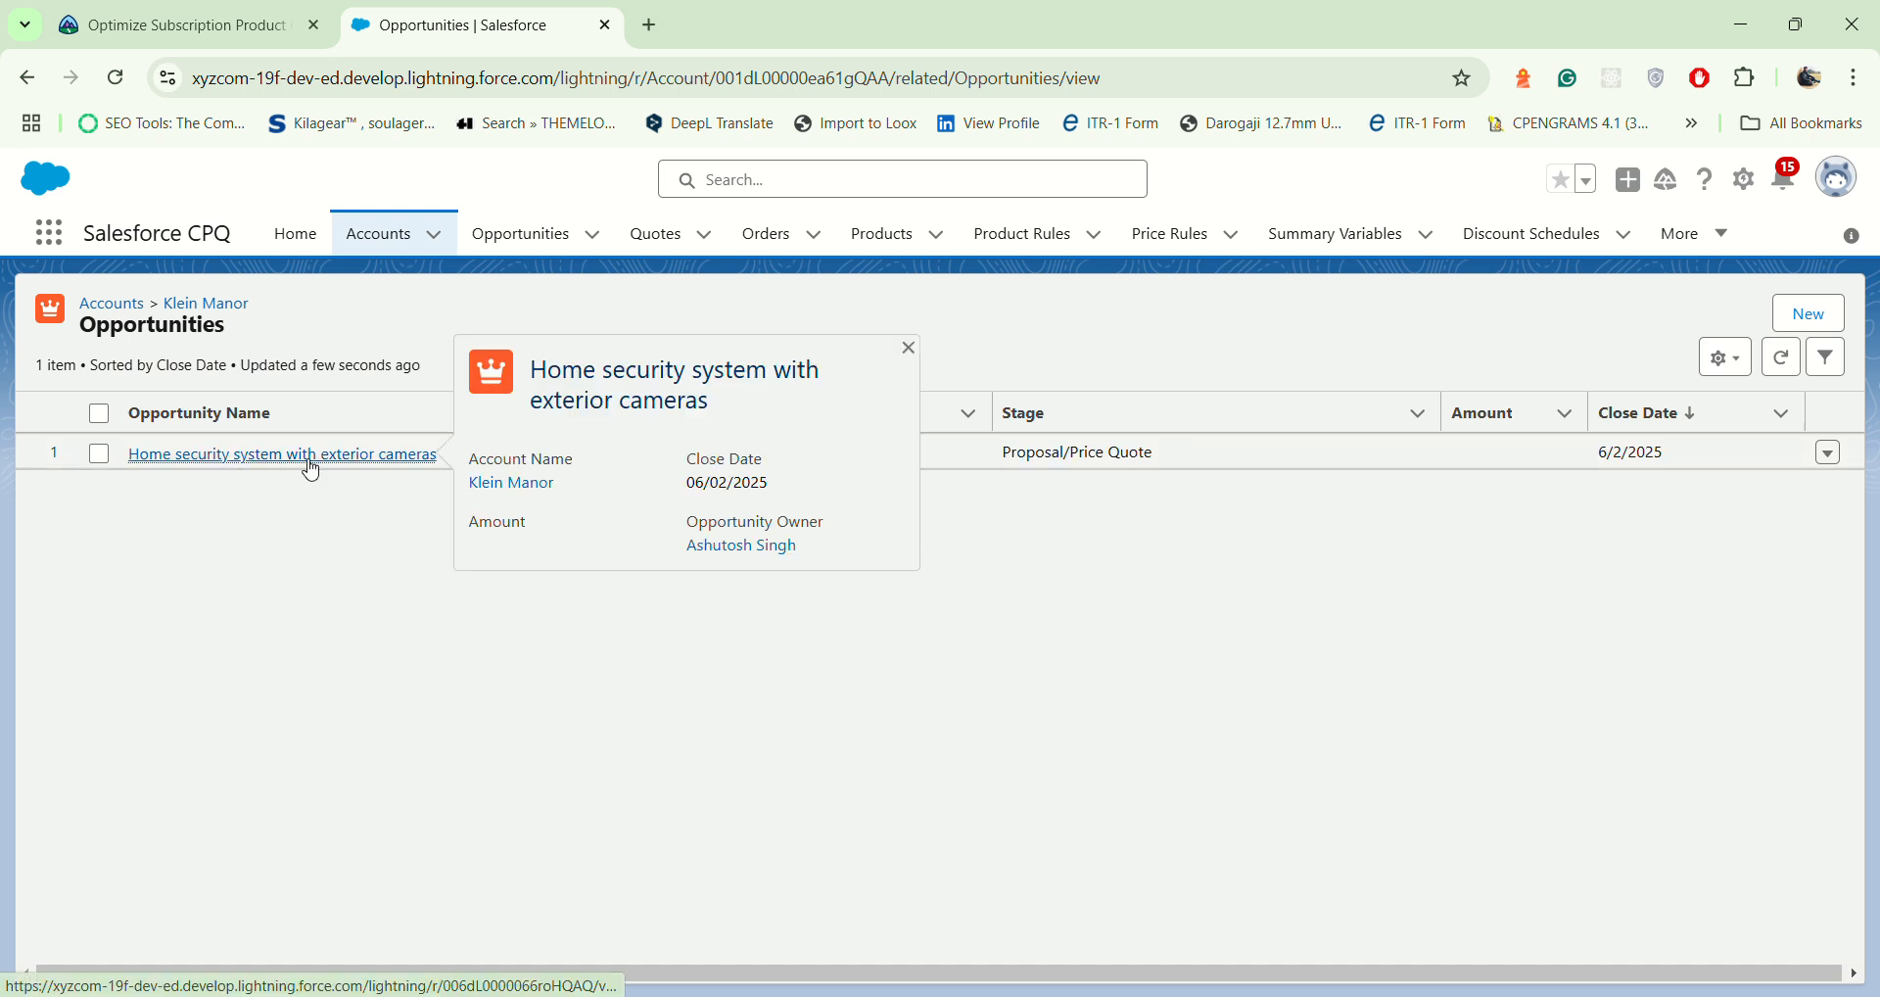
left_click(260, 457)
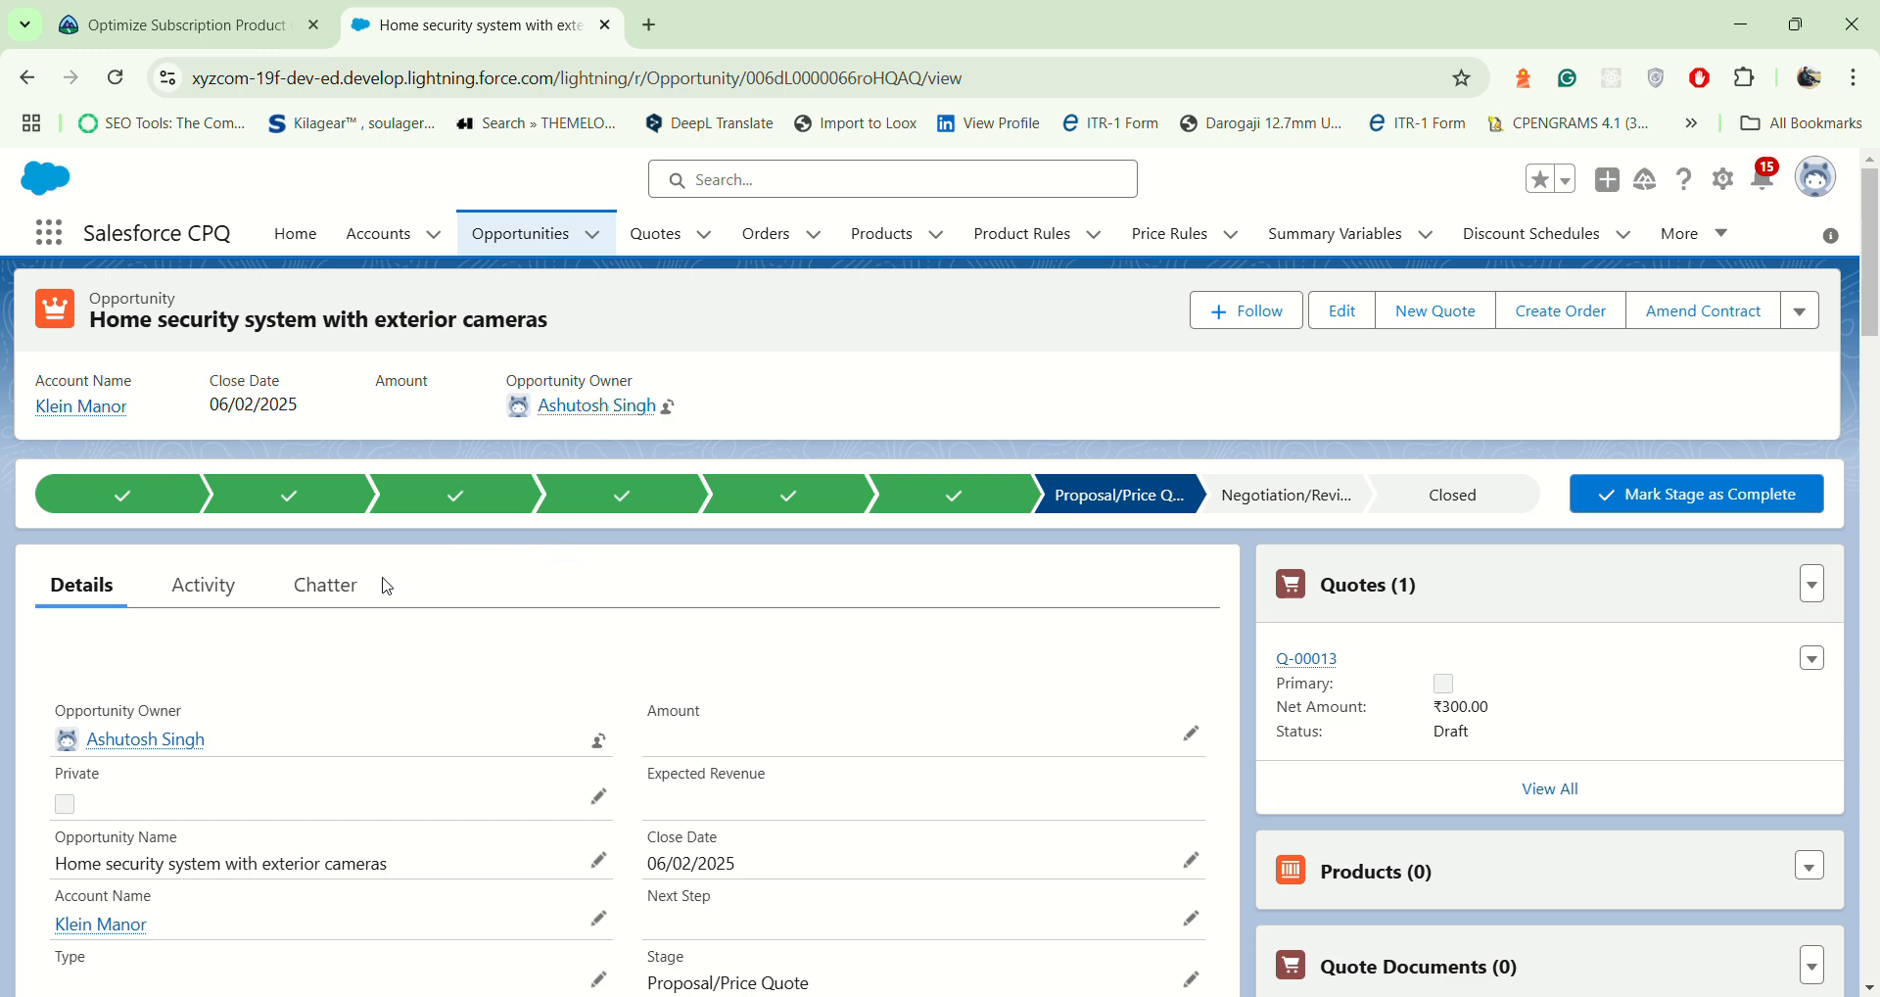
scroll(378, 620, "down", 10)
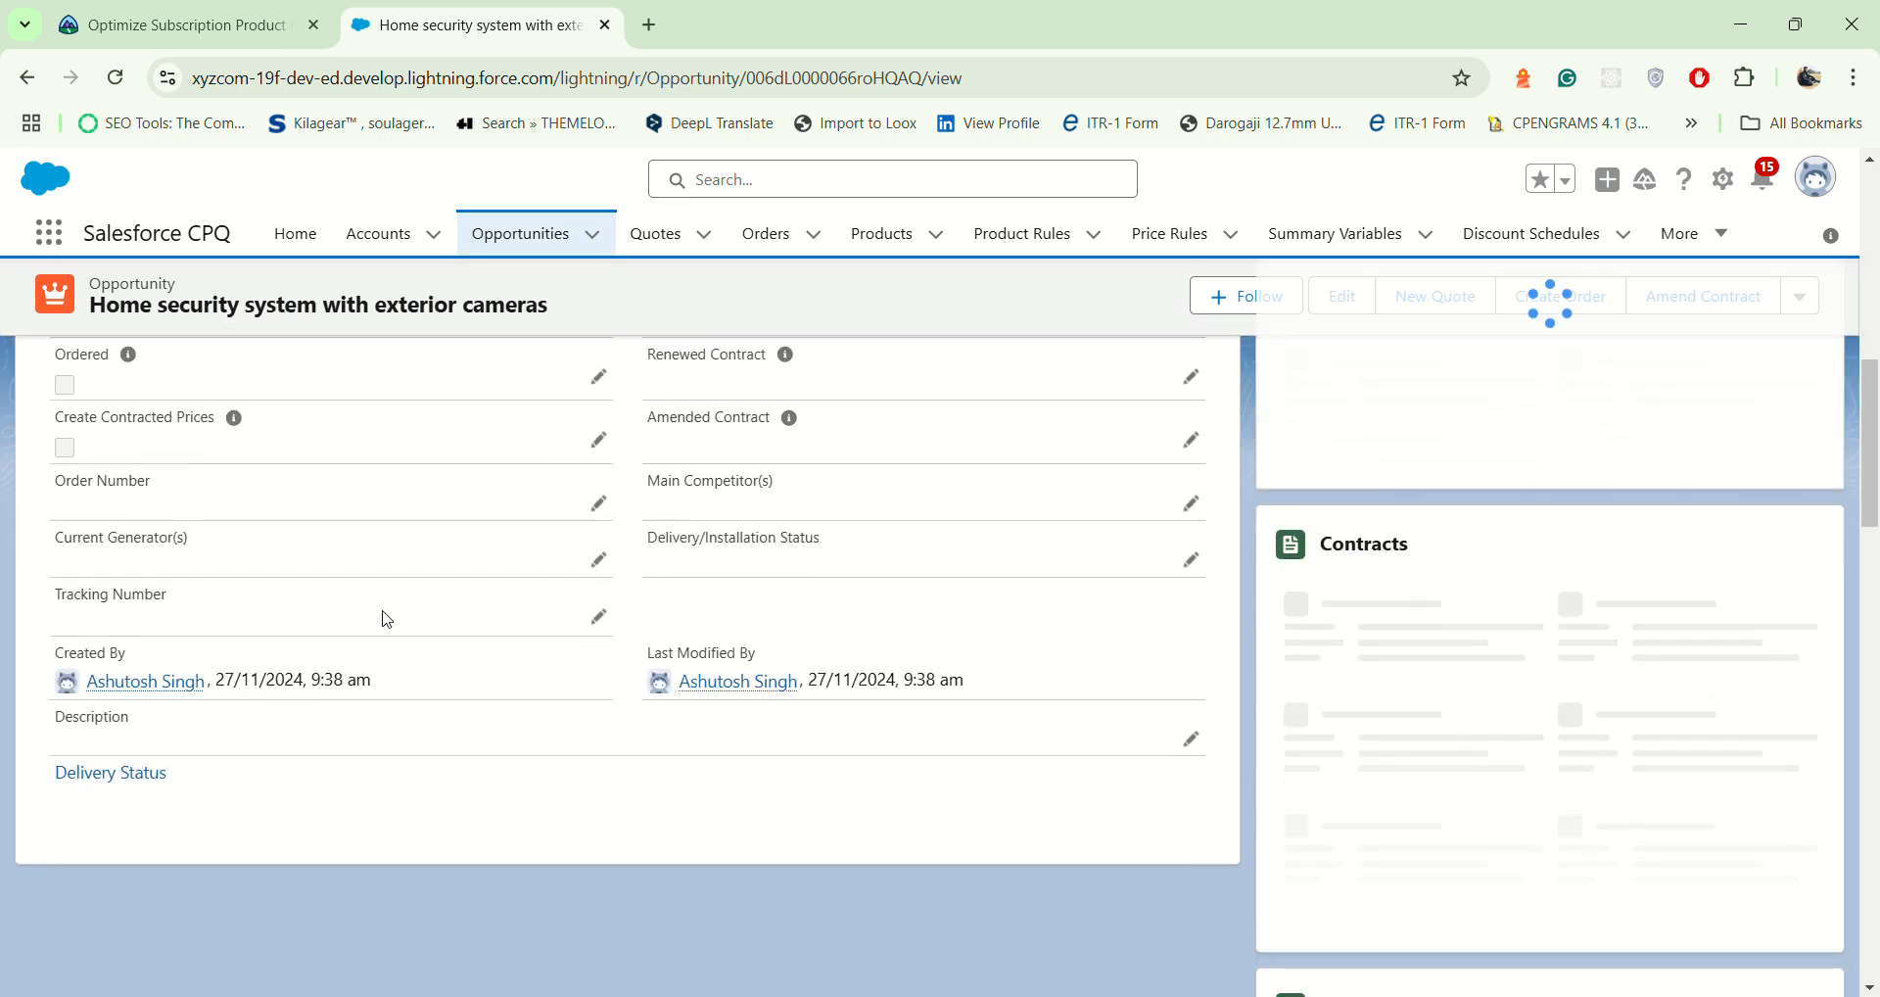
scroll(294, 542, "up", 10)
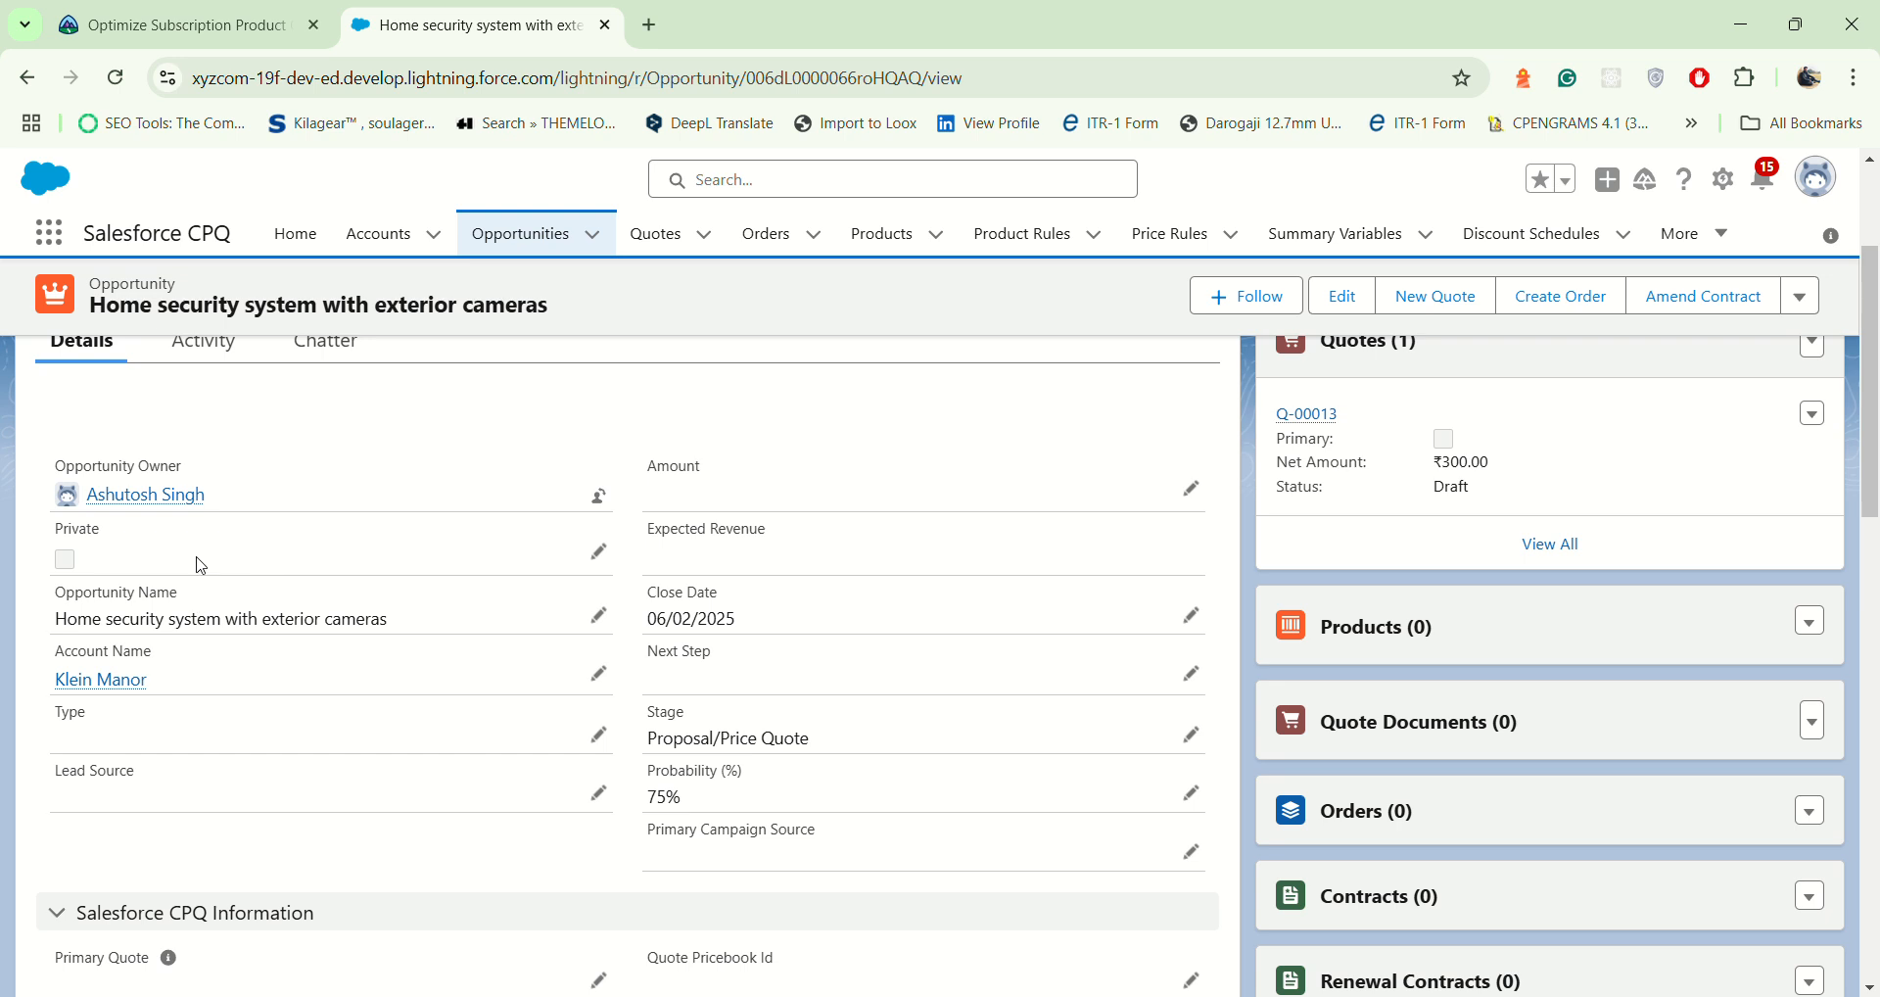
scroll(201, 565, "up", 3)
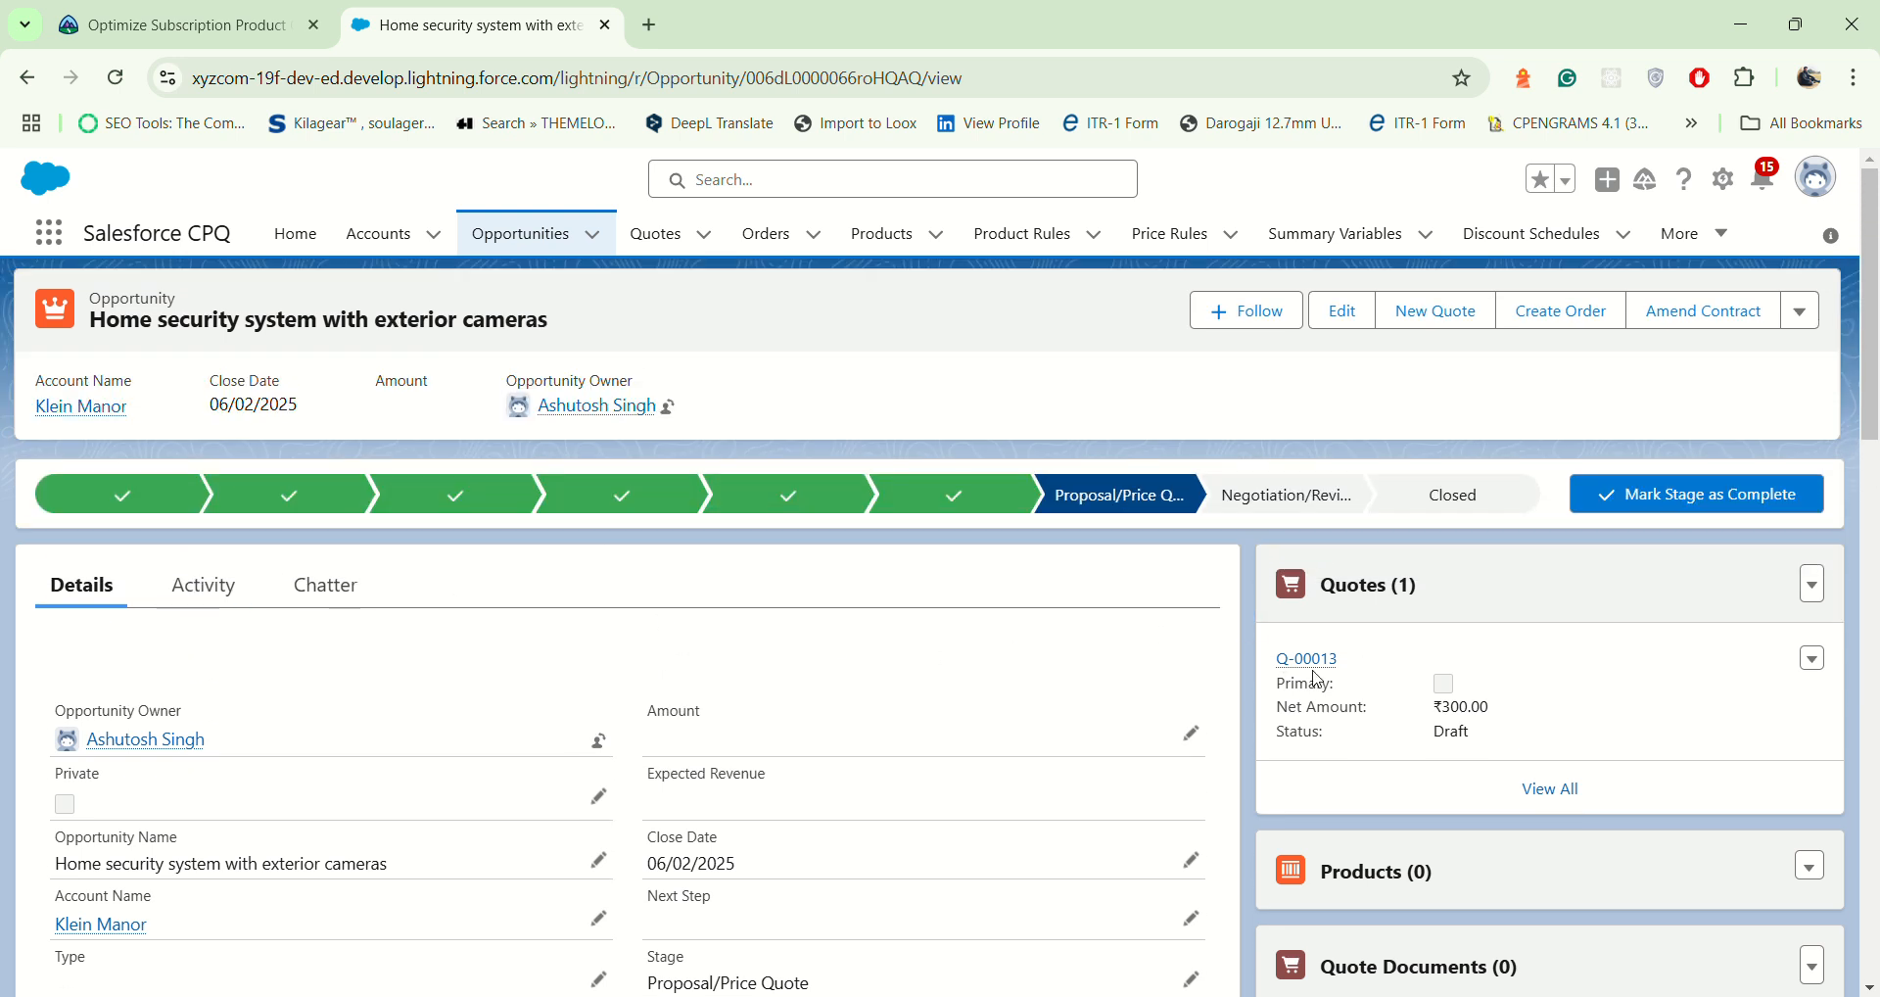
mouse_move(1317, 667)
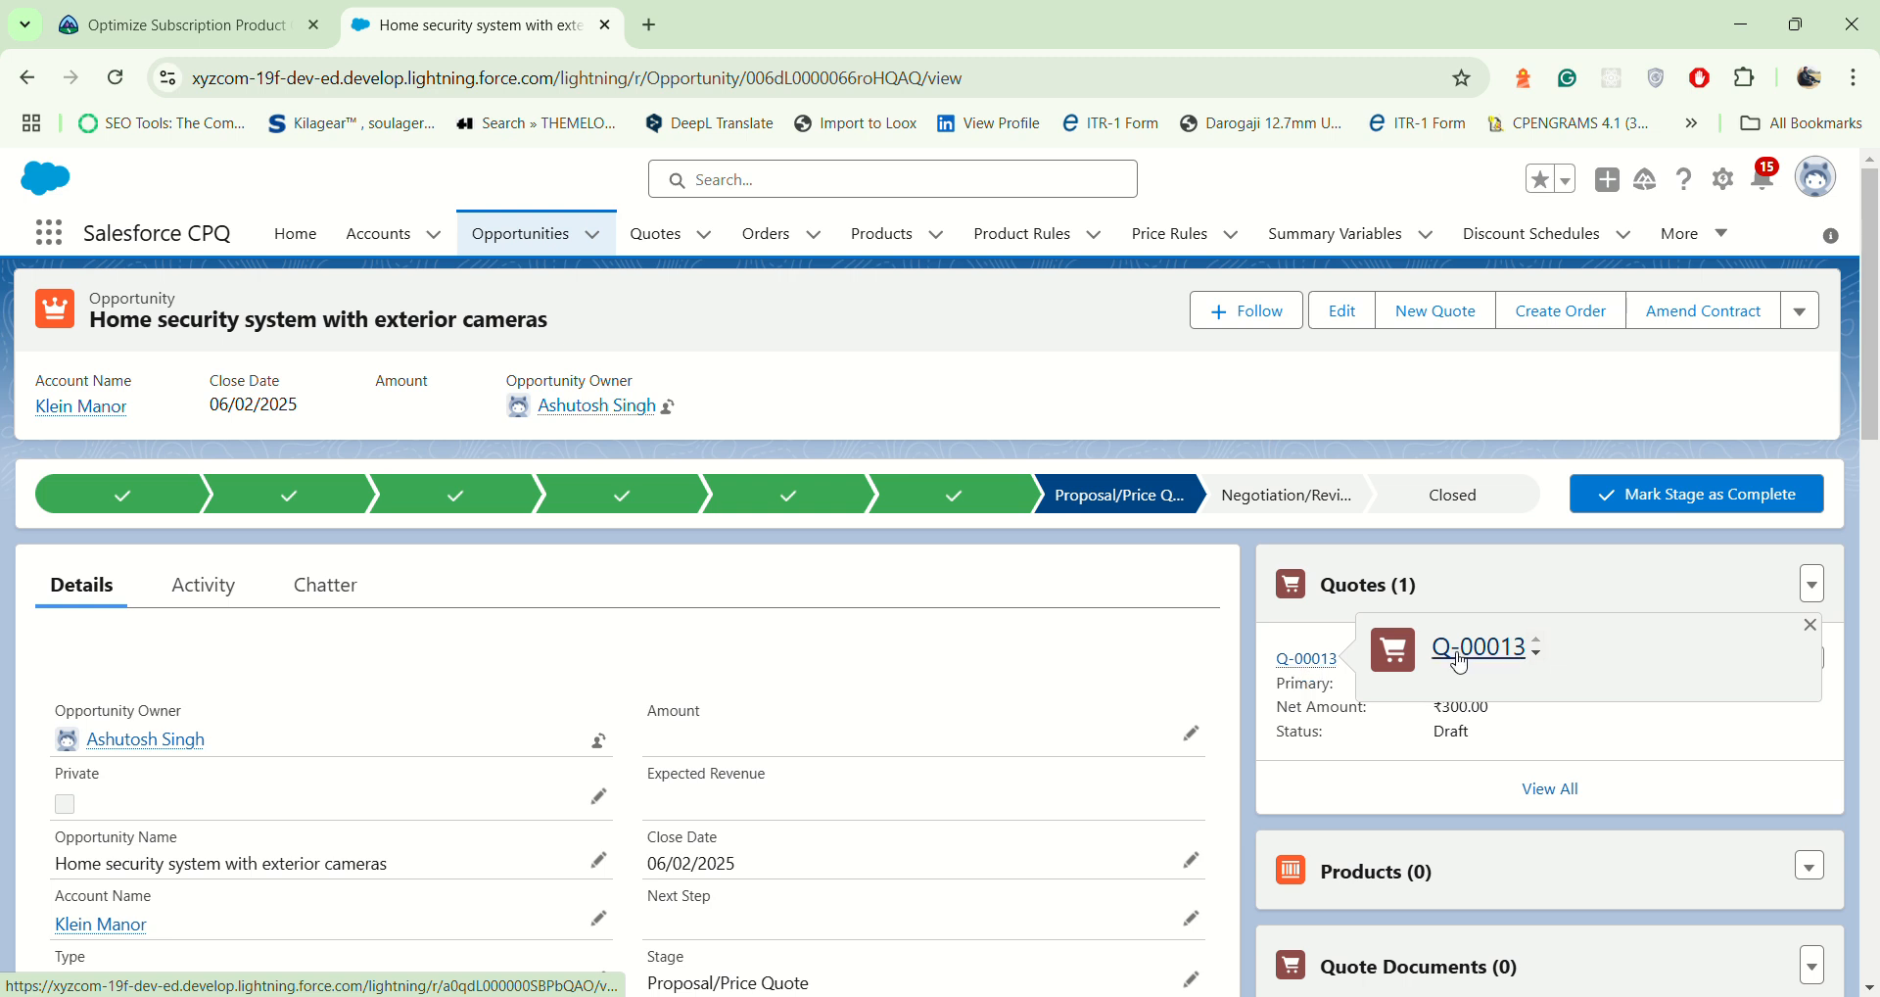
left_click(1813, 584)
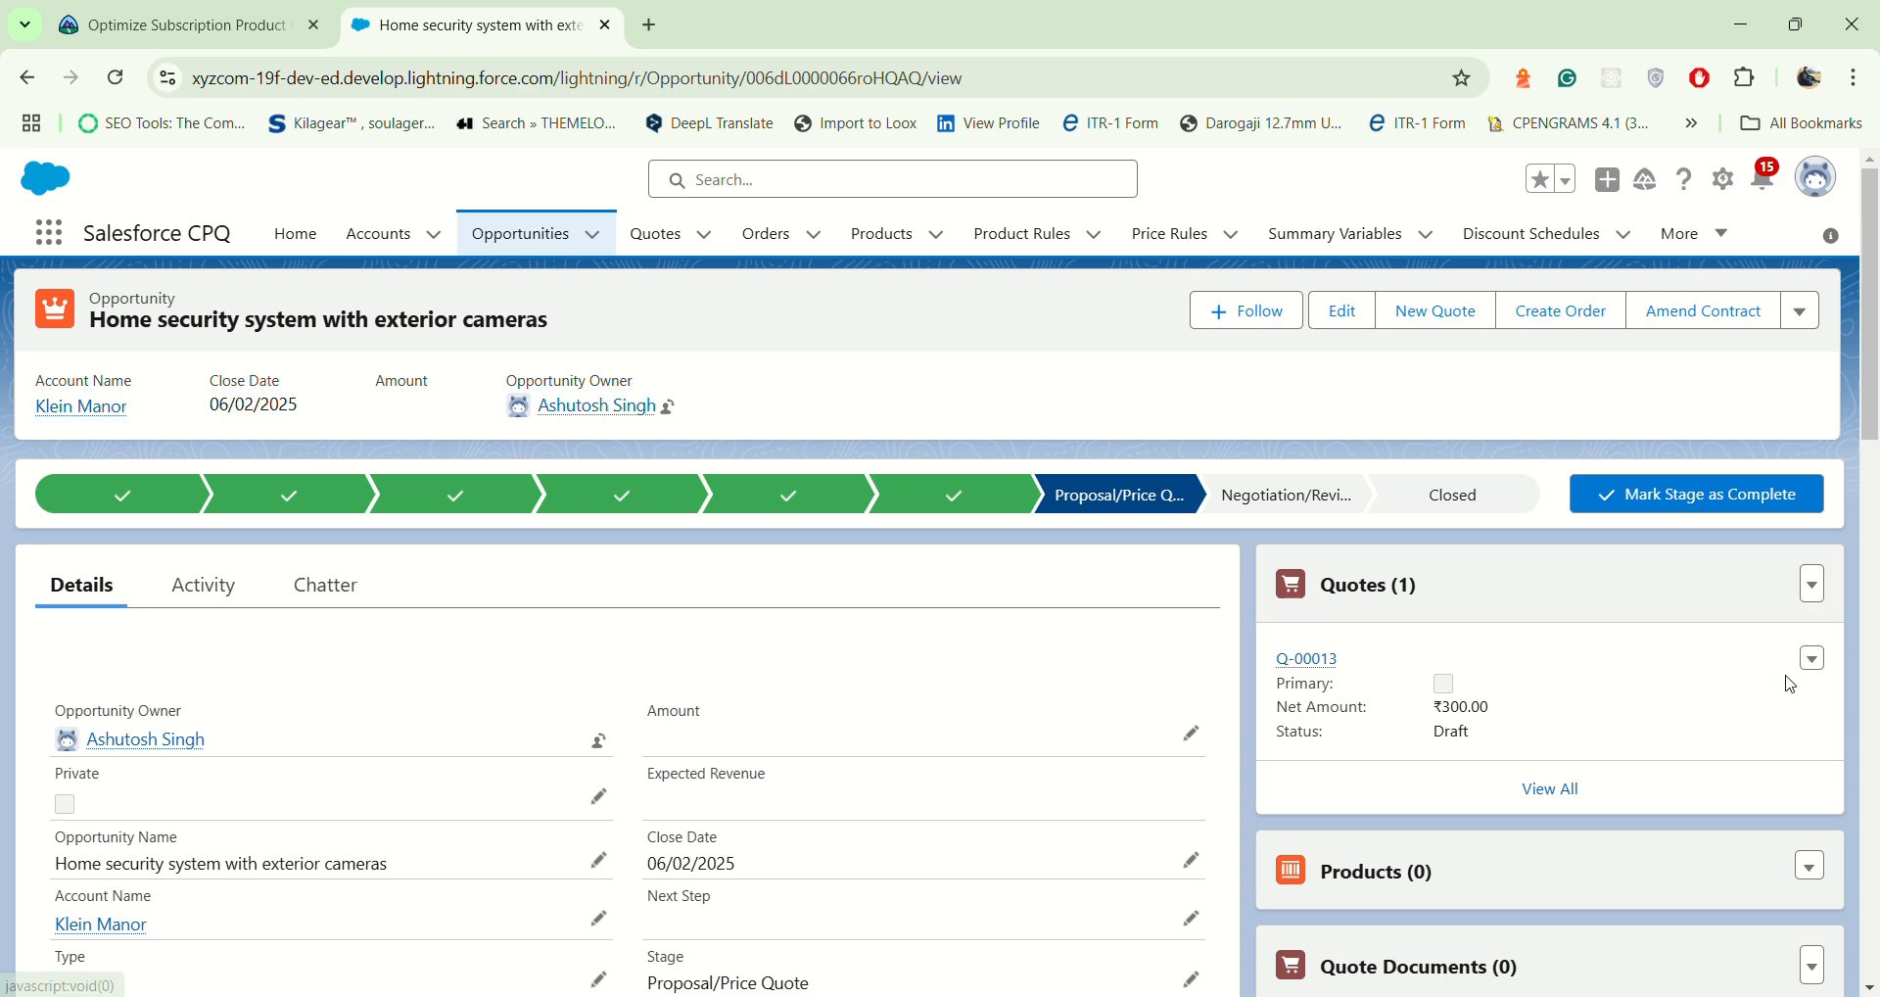
left_click(1812, 658)
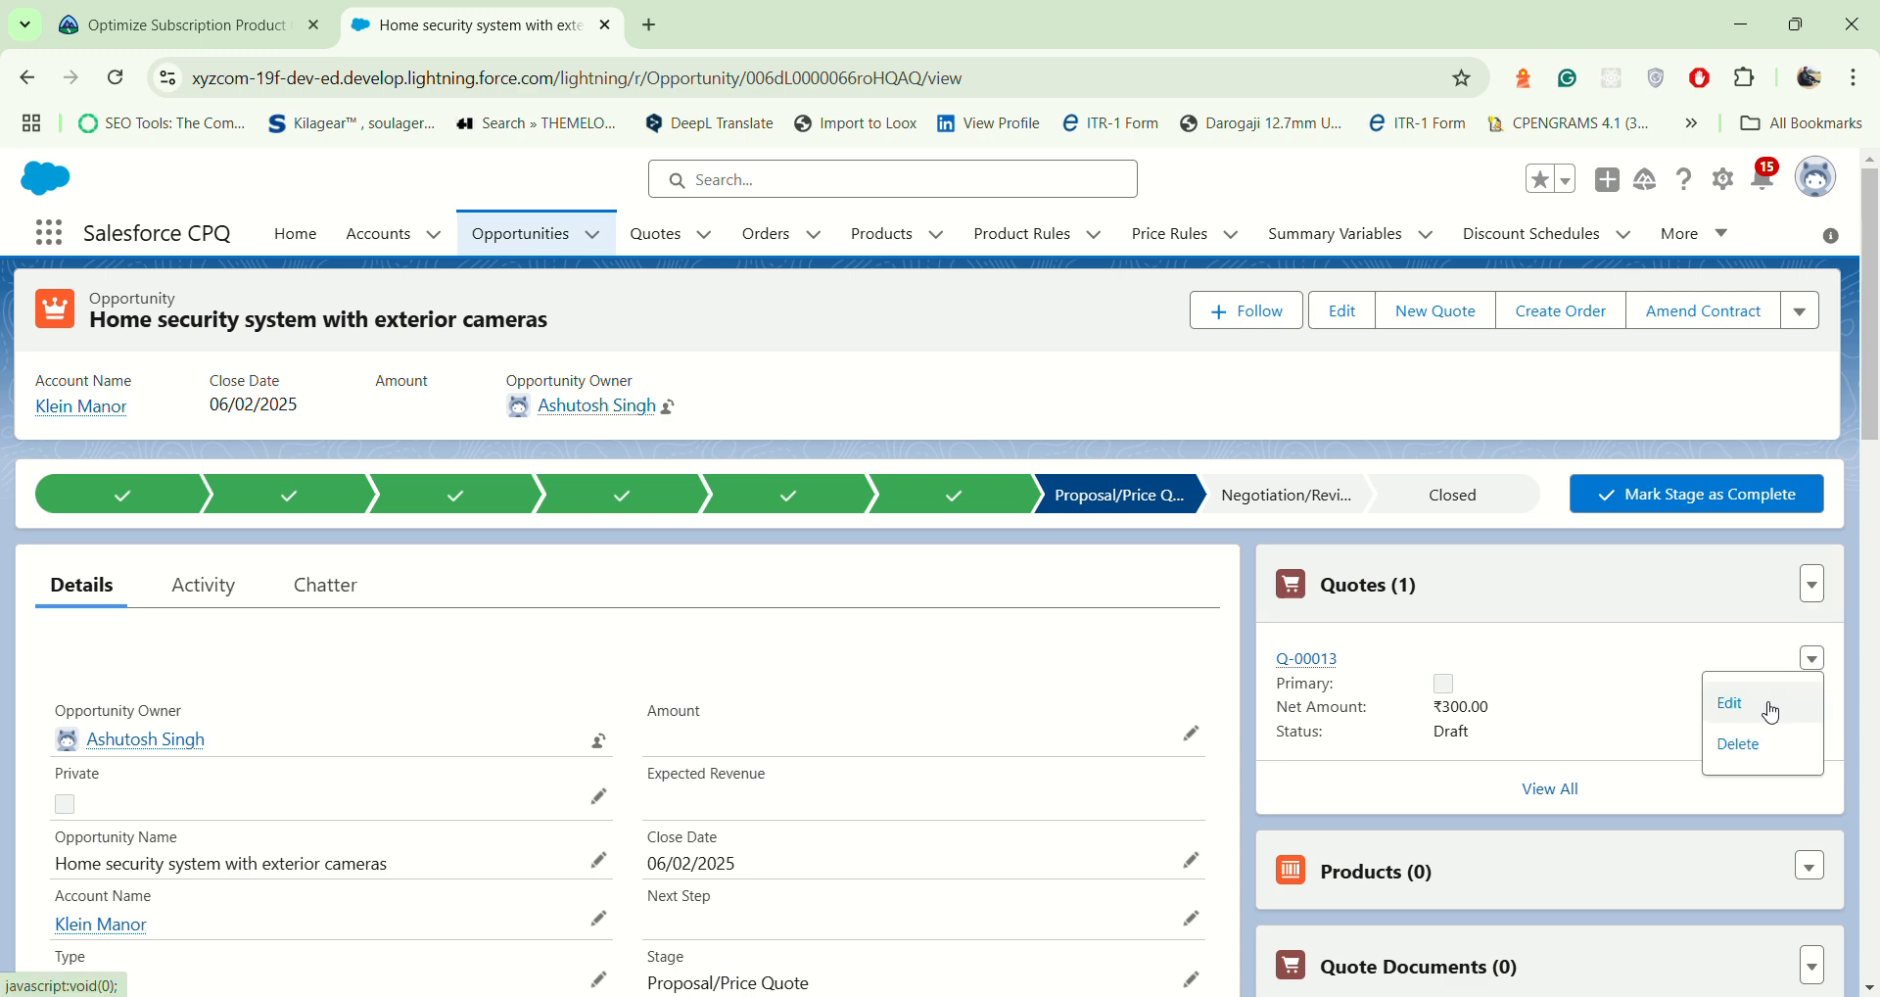
left_click(1780, 707)
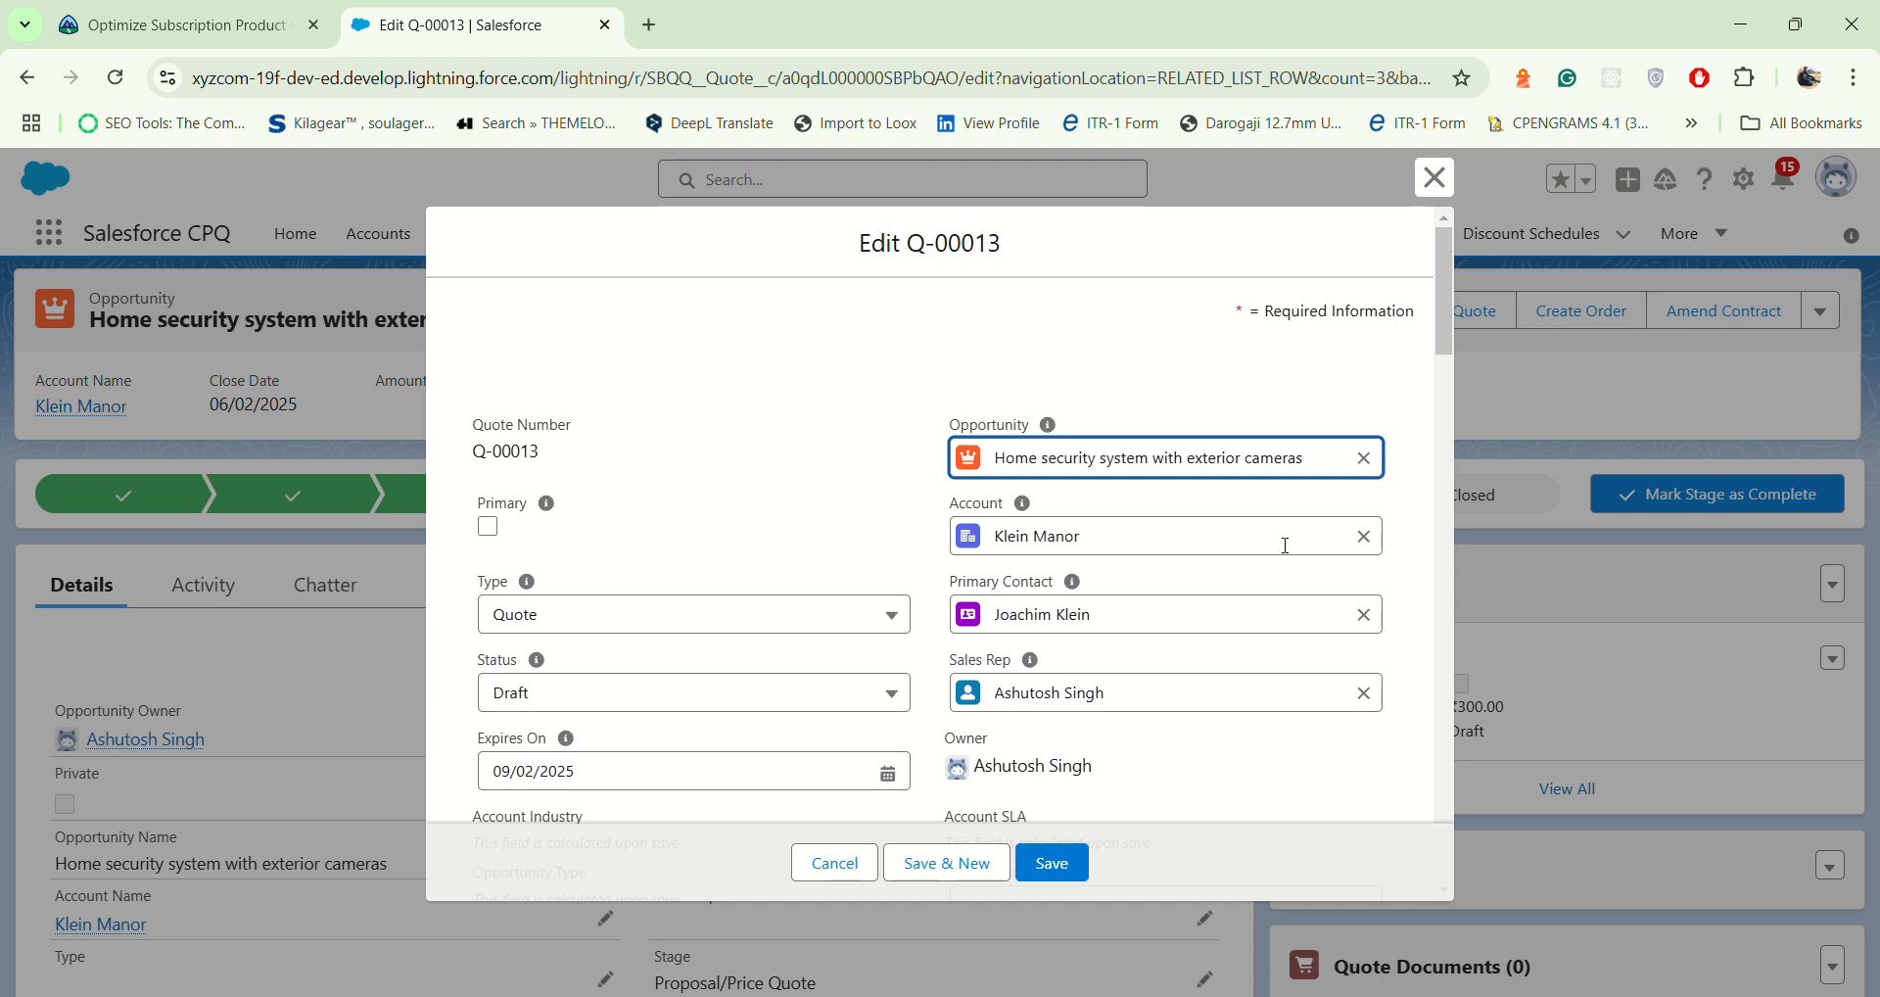
scroll(1124, 529, "down", 3)
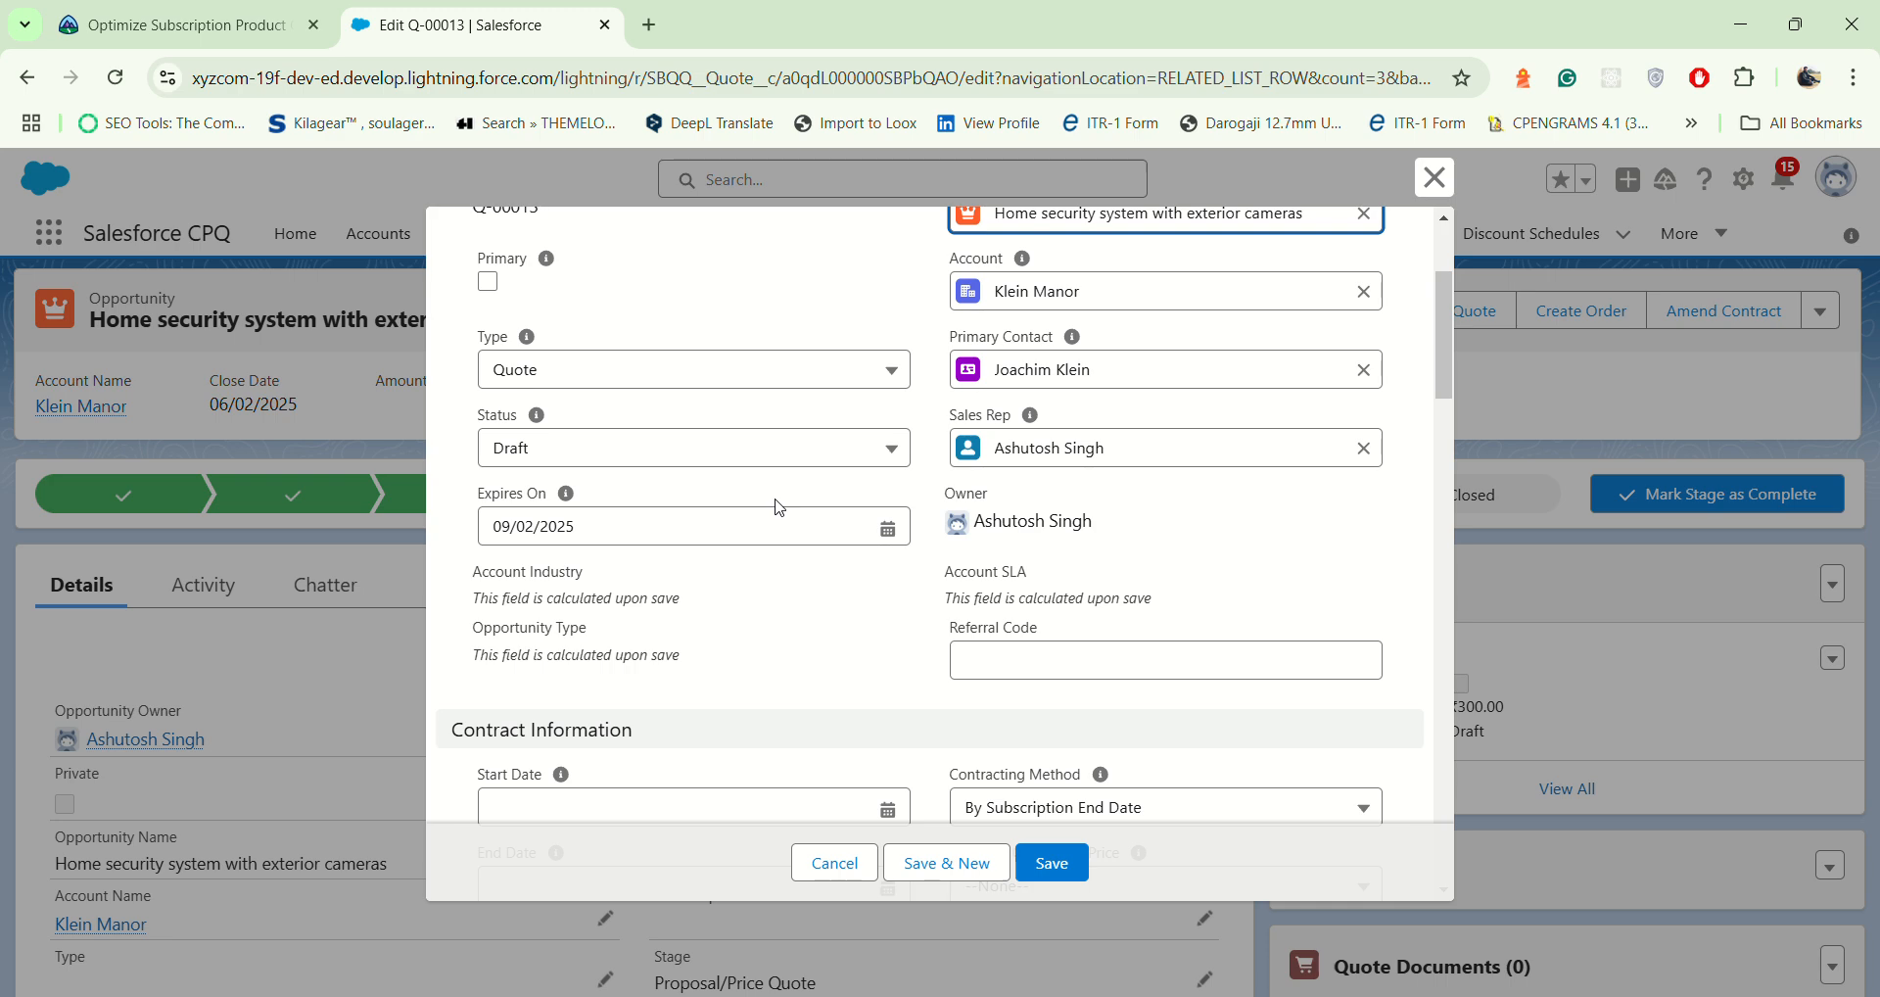
scroll(749, 574, "up", 3)
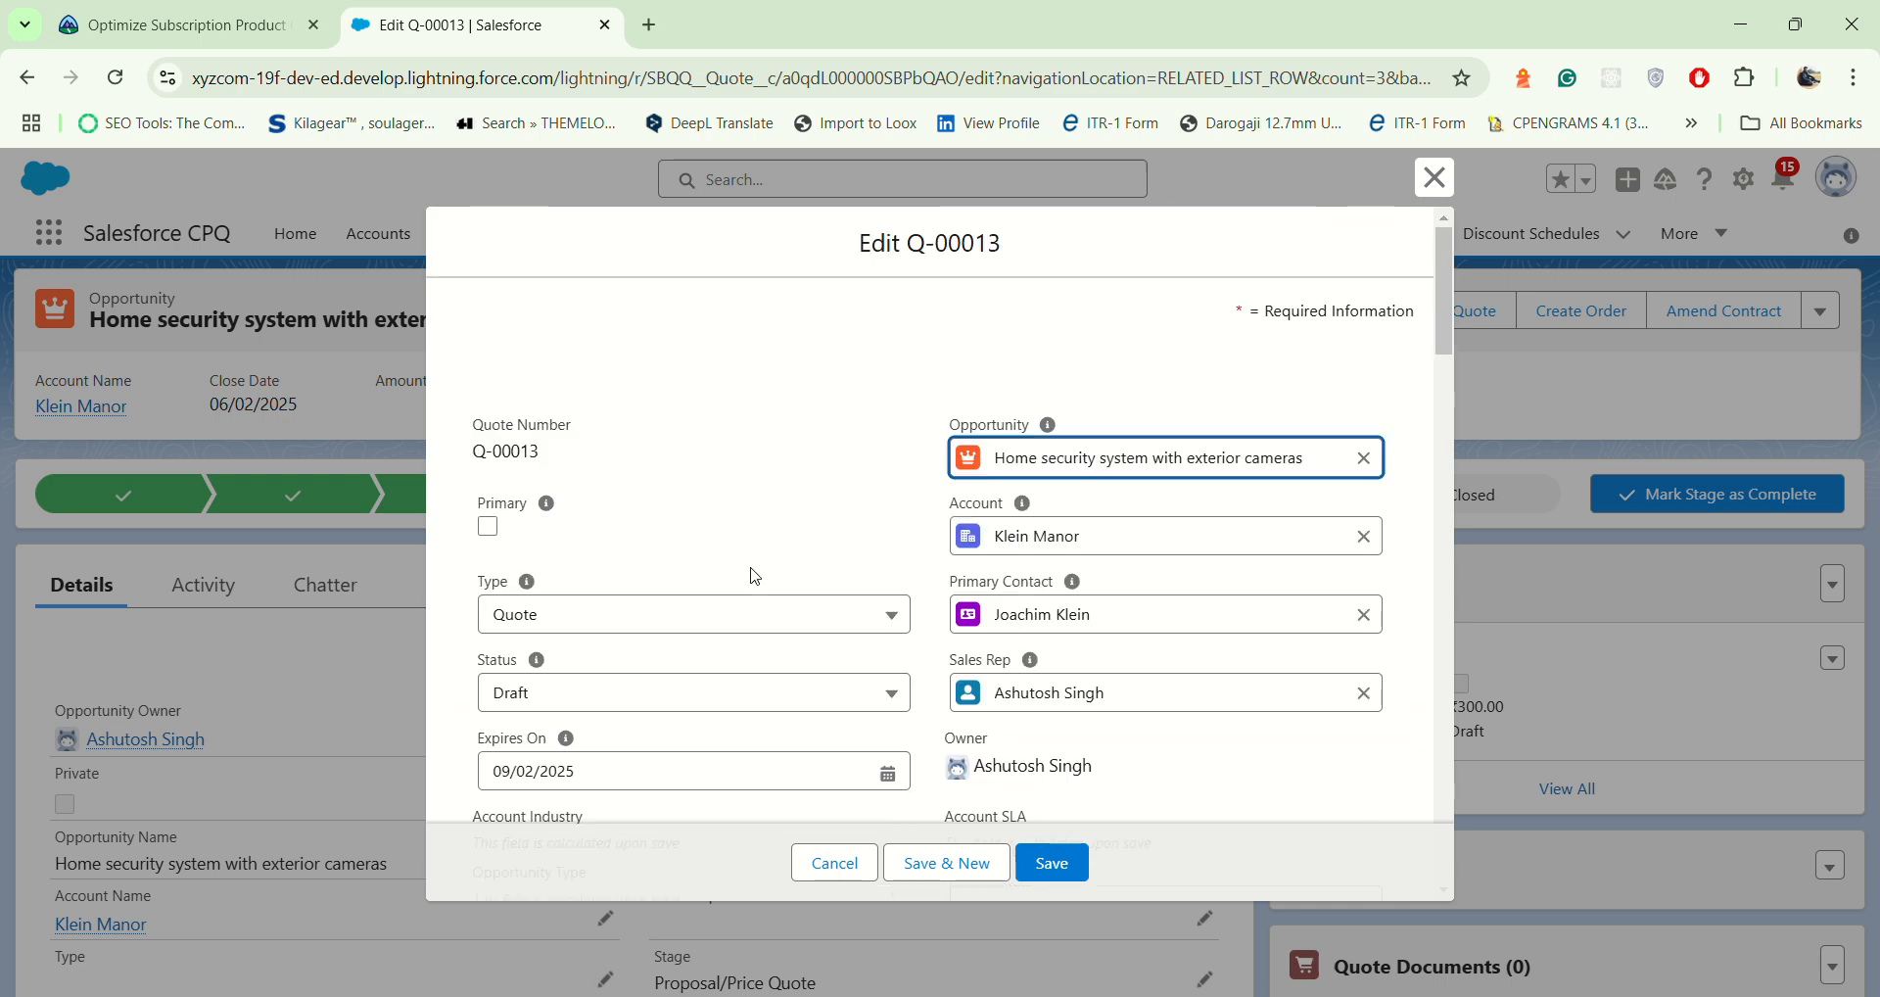
scroll(753, 566, "down", 5)
scroll(753, 566, "down", 10)
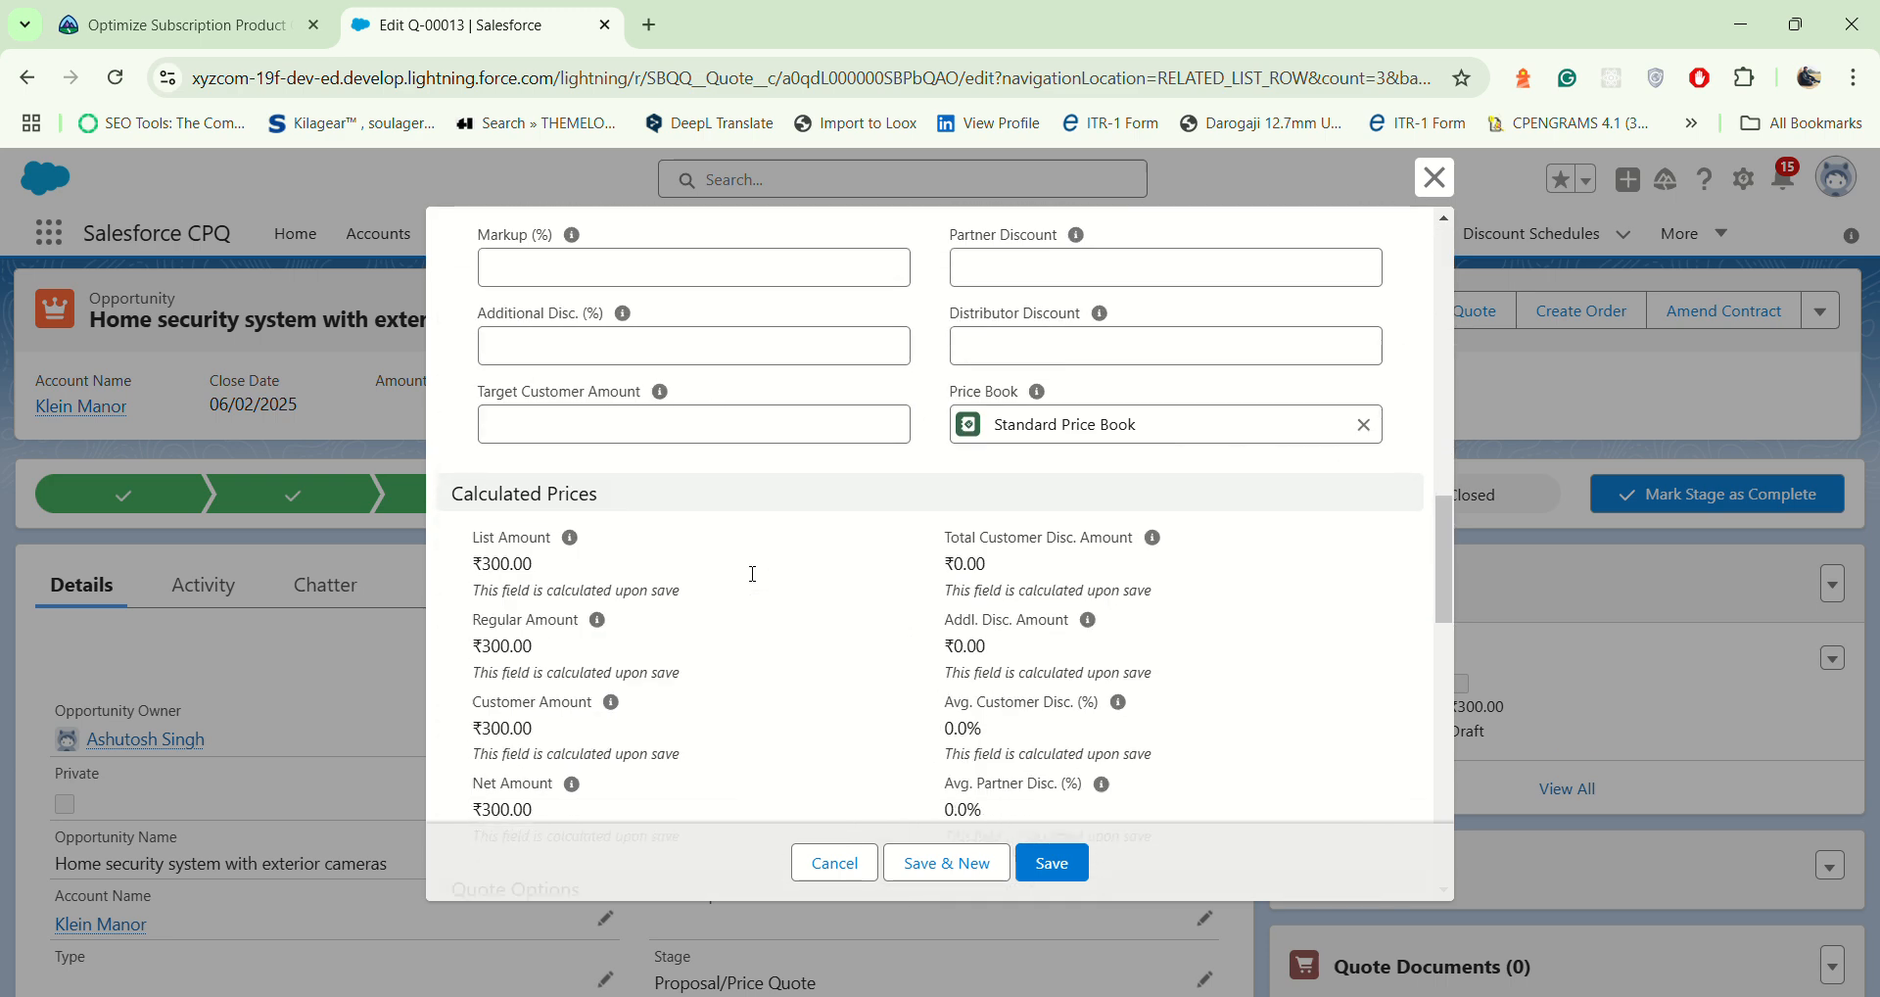
scroll(753, 574, "down", 5)
scroll(753, 575, "down", 3)
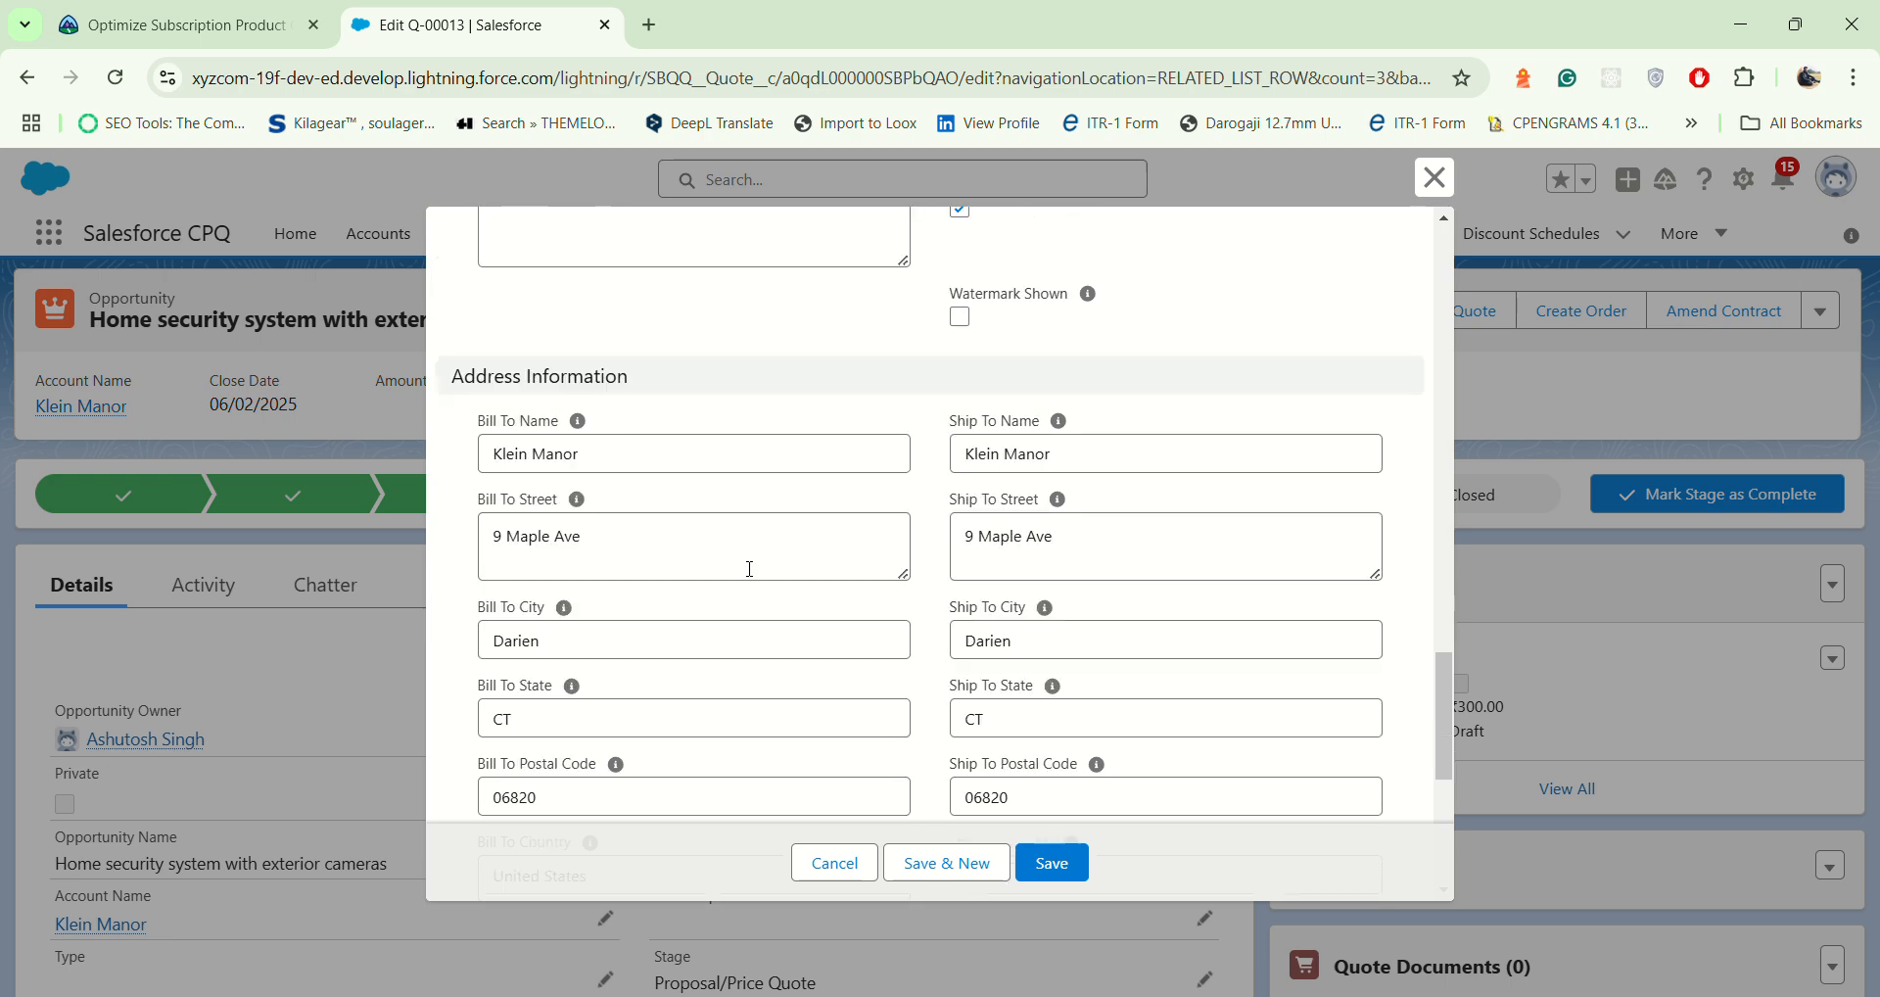
scroll(752, 574, "up", 6)
scroll(753, 575, "up", 15)
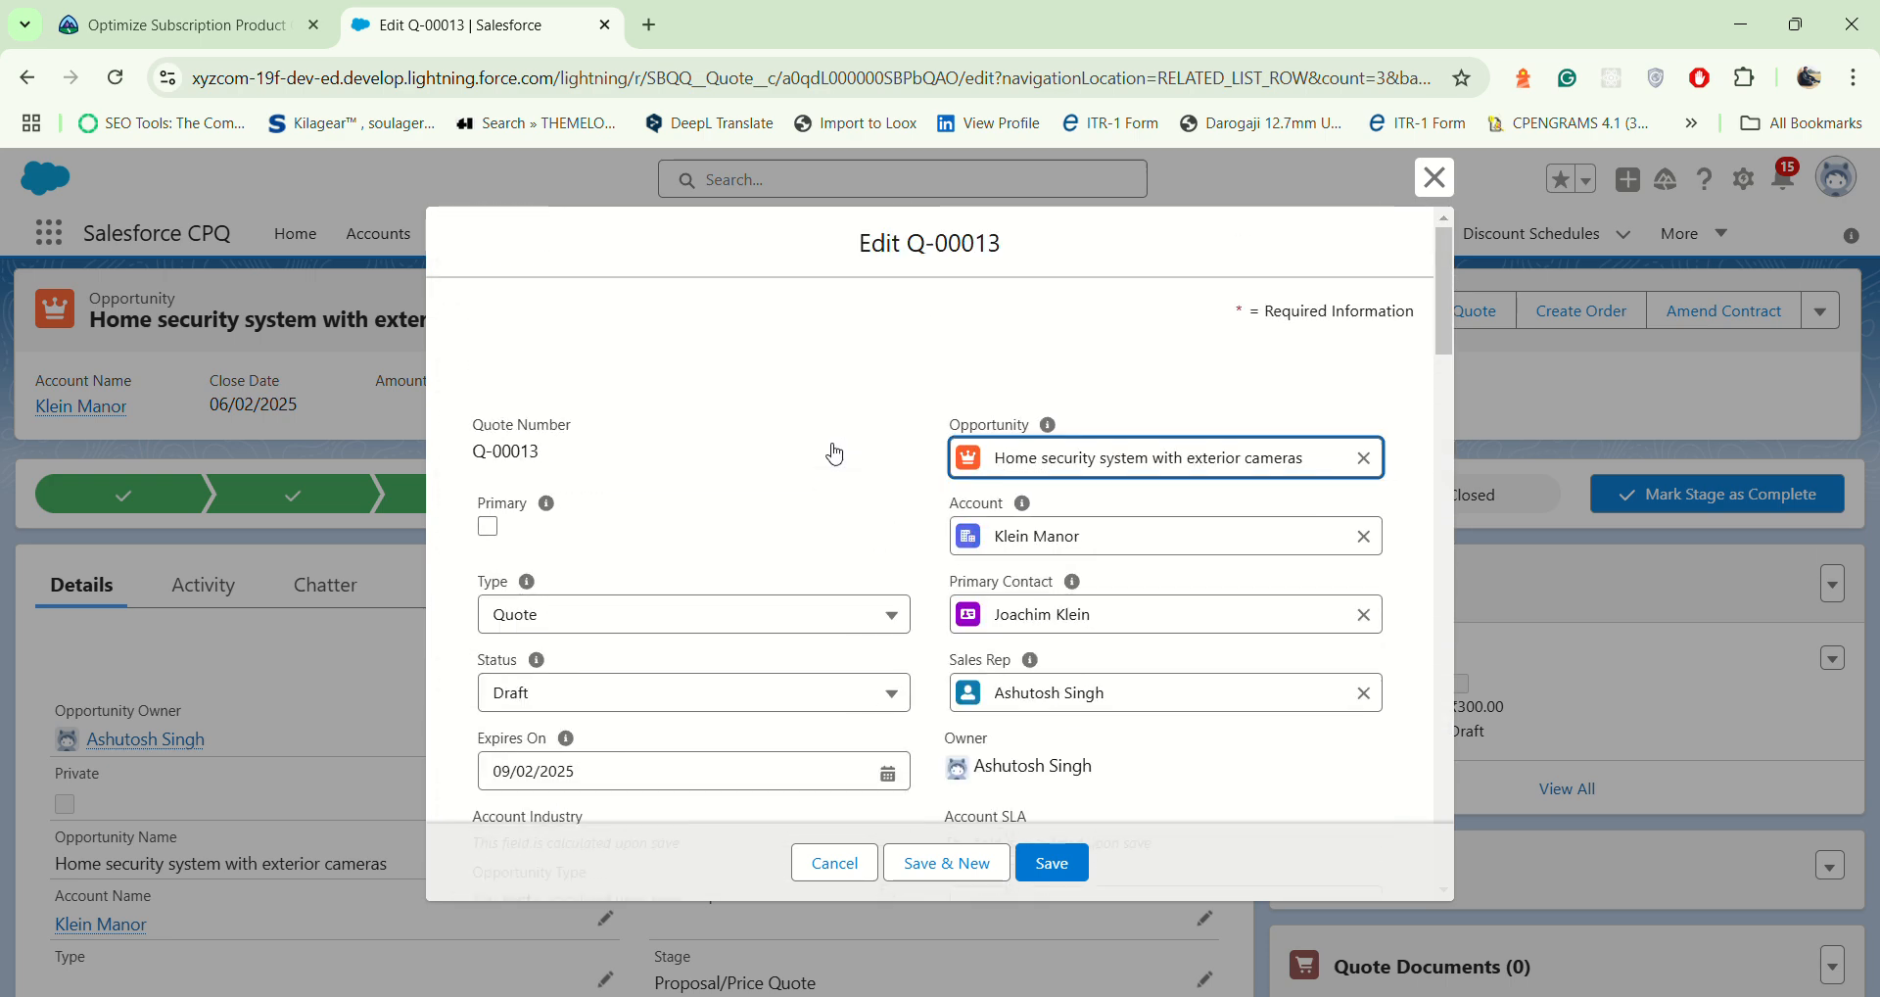
left_click(1438, 174)
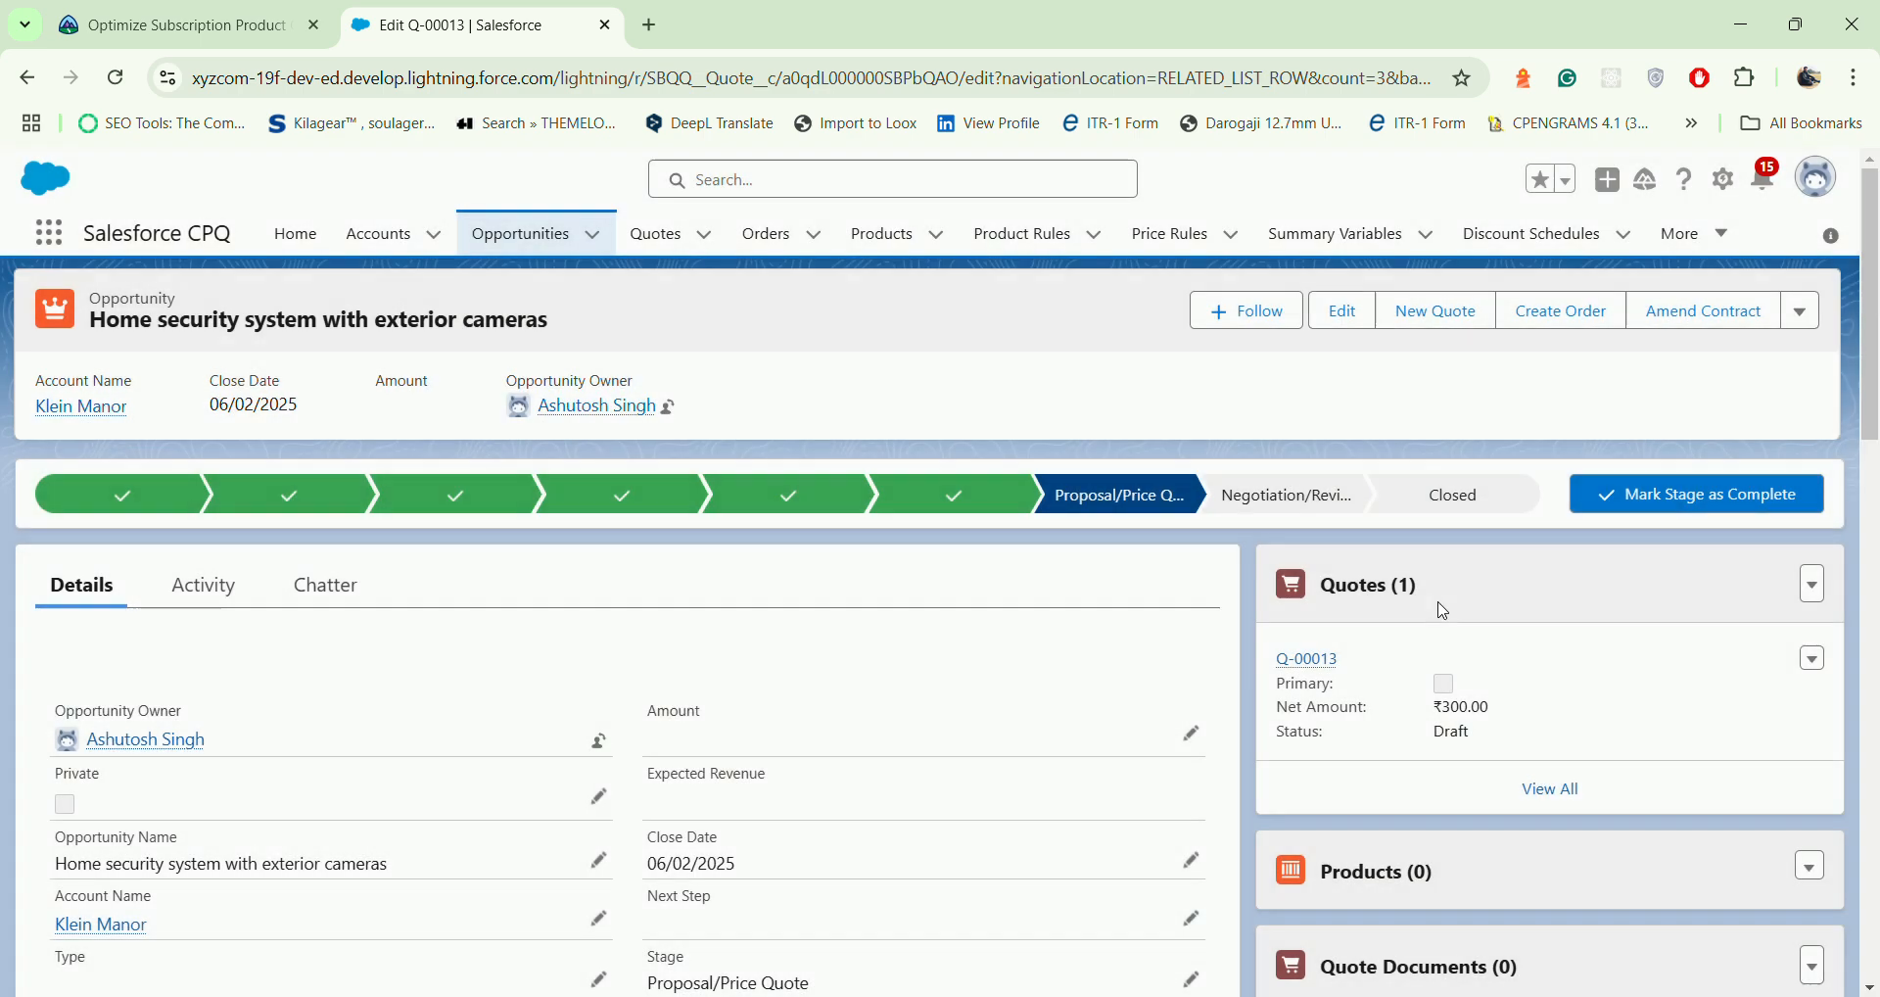
Step: Open the opportunity's draft quote and set its Start Date to 01/01/2025 under Contract Information
left_click(1306, 658)
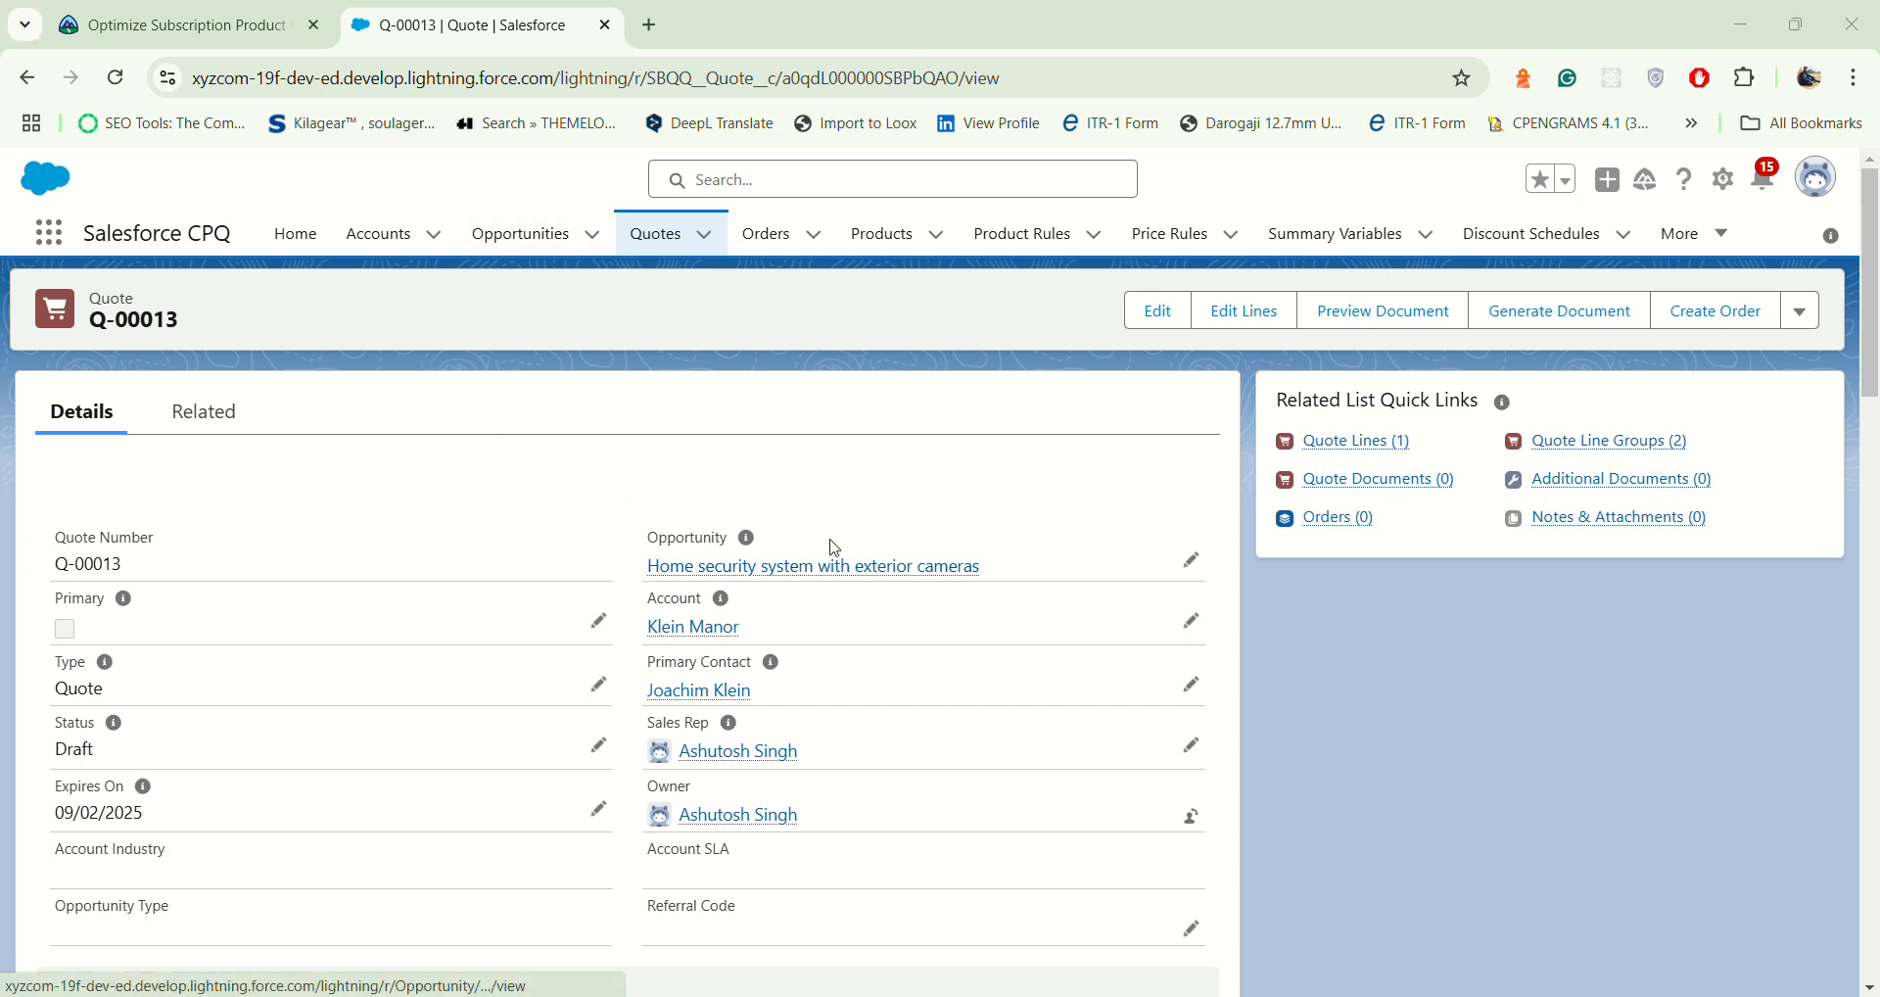
scroll(813, 545, "down", 2)
scroll(686, 567, "down", 2)
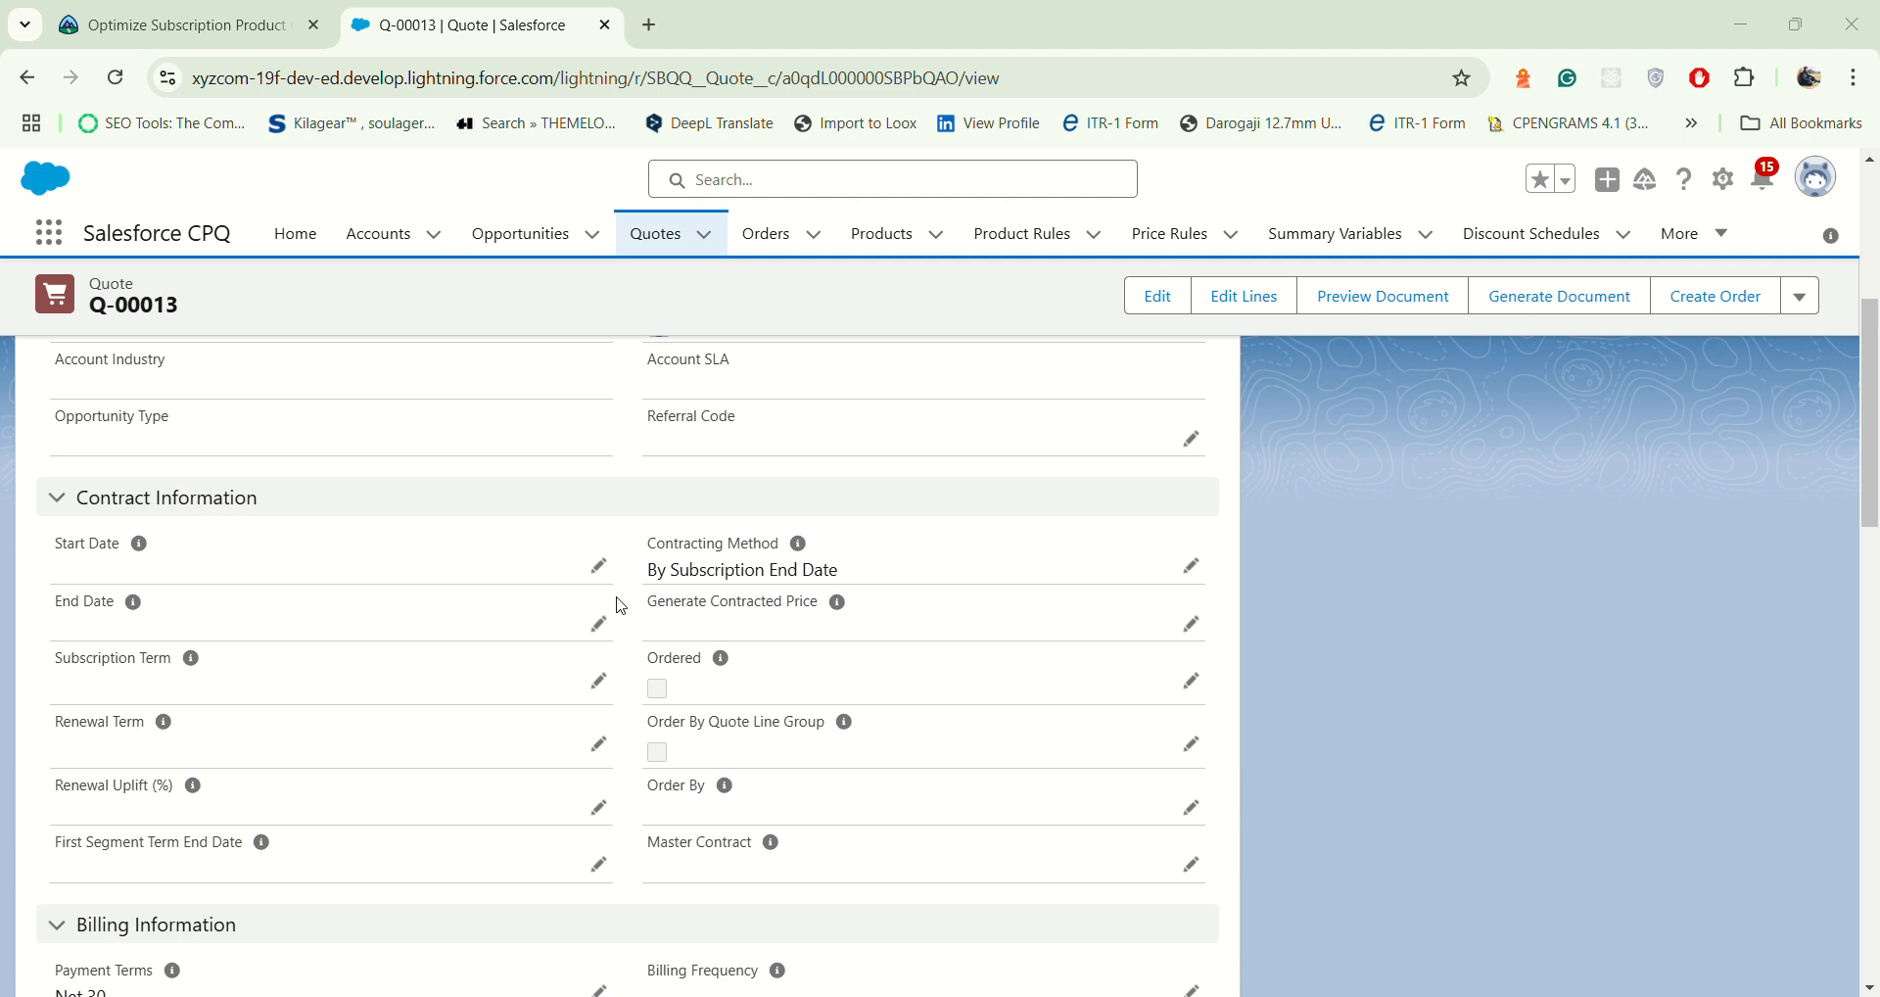
left_click(600, 568)
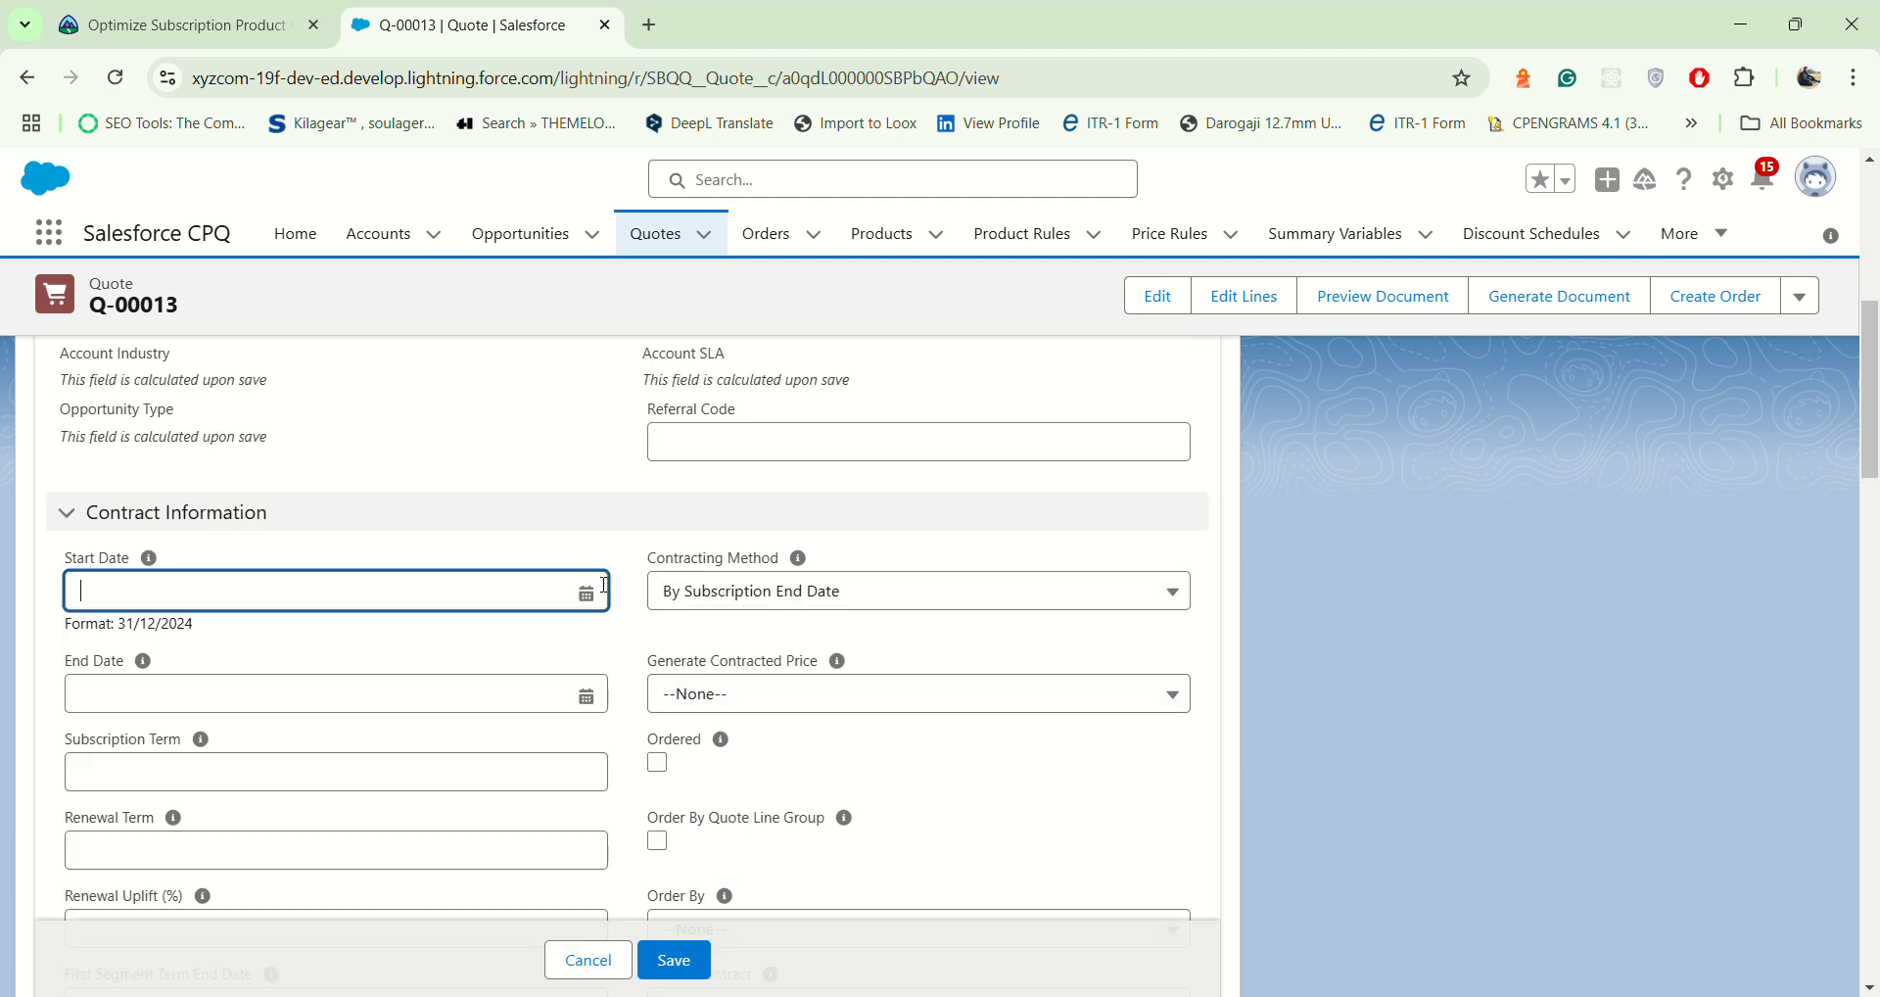
left_click(497, 593)
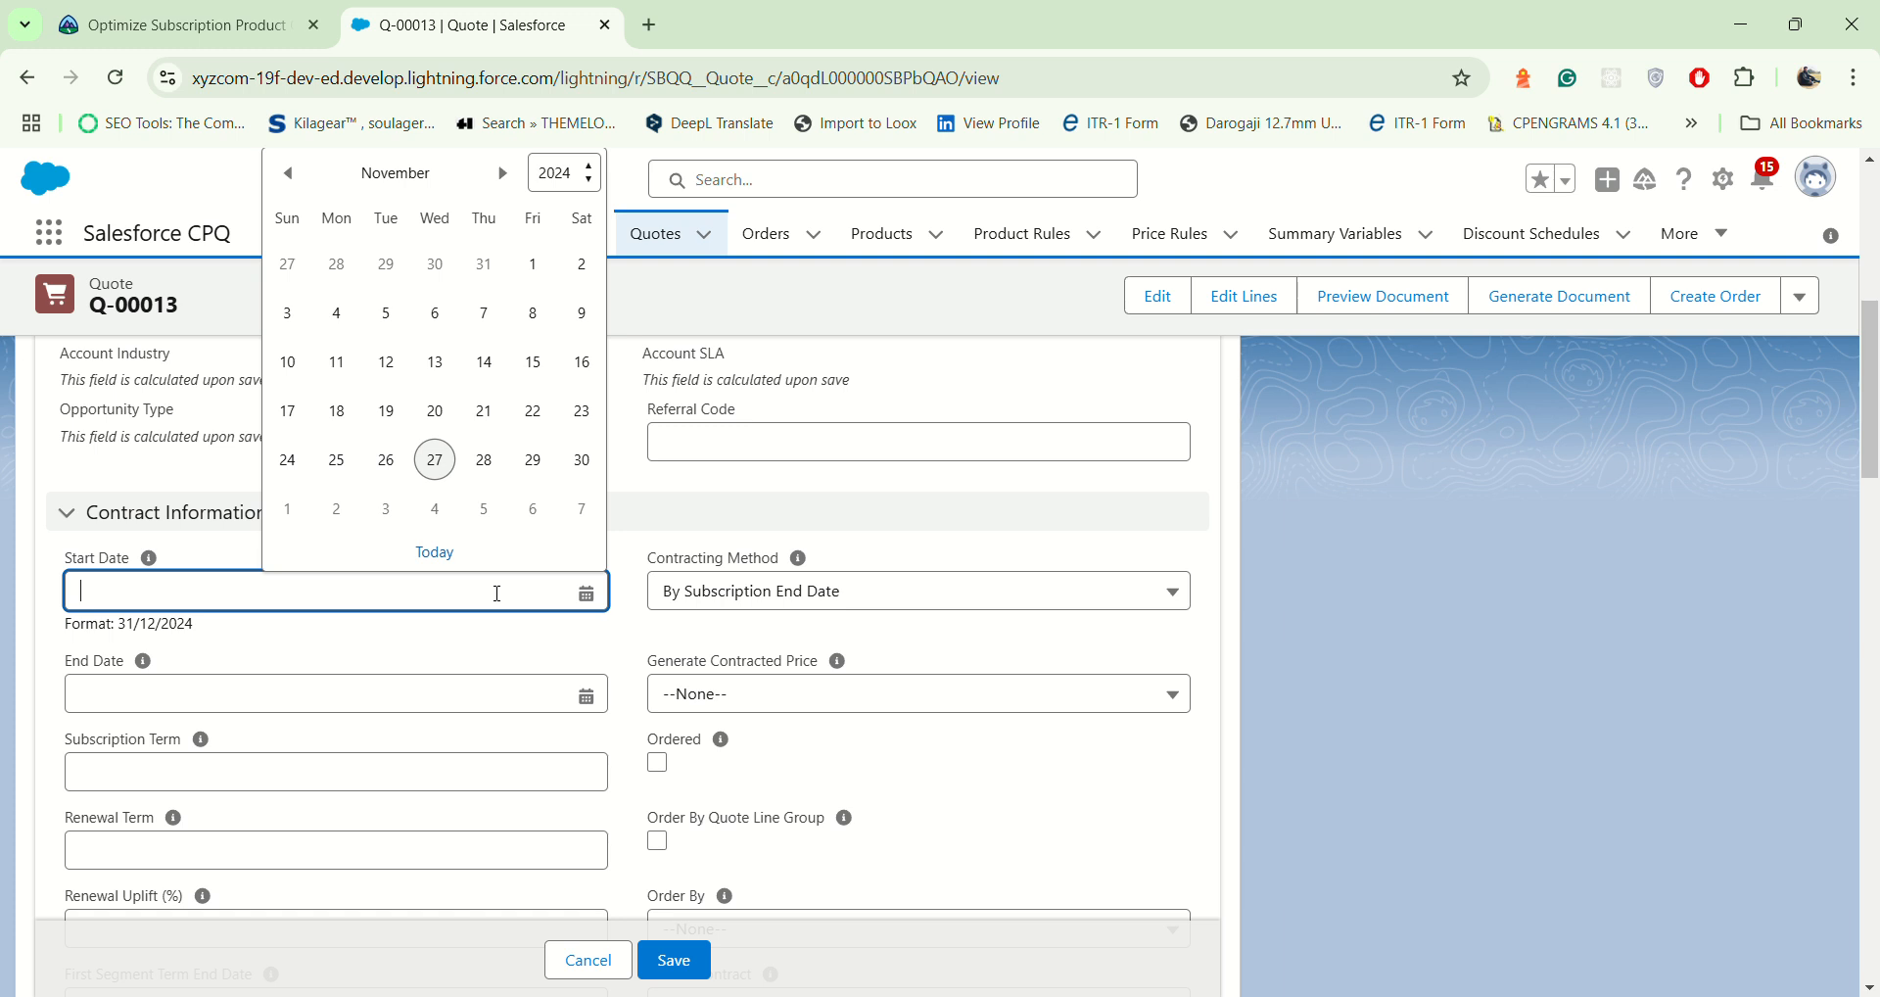
left_click(502, 174)
left_click(503, 174)
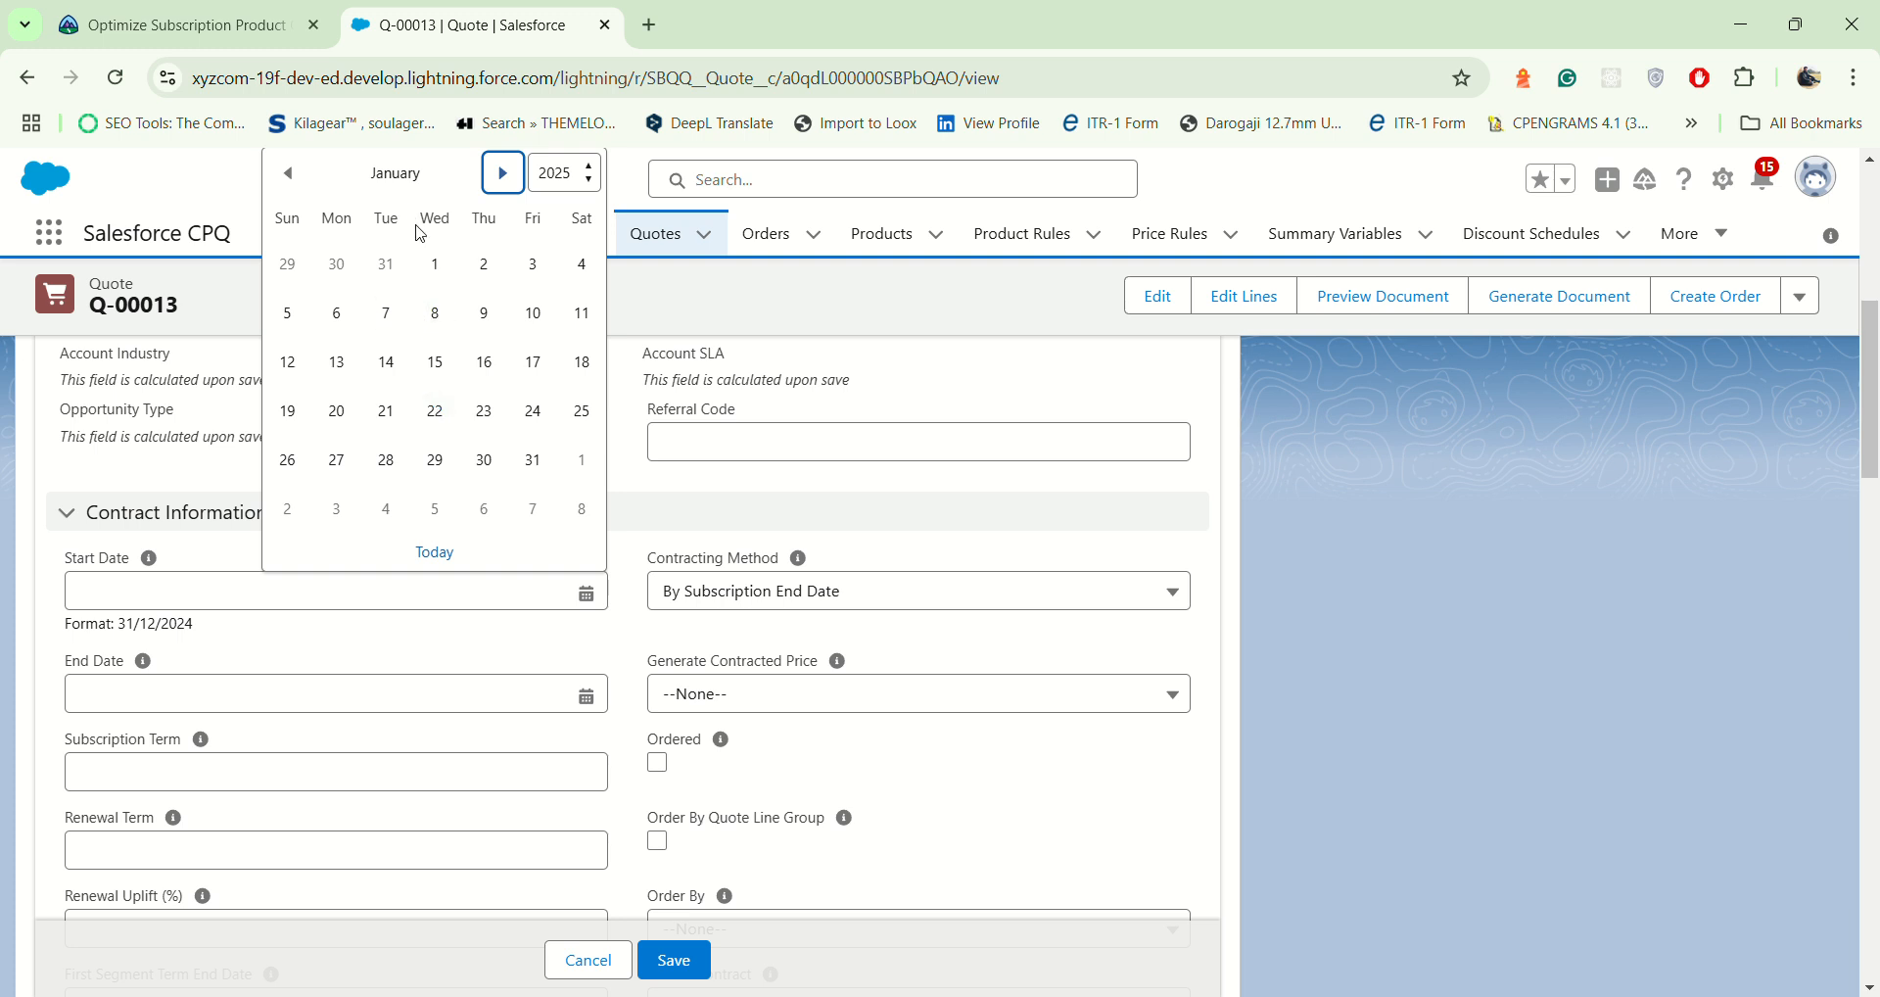
left_click(435, 268)
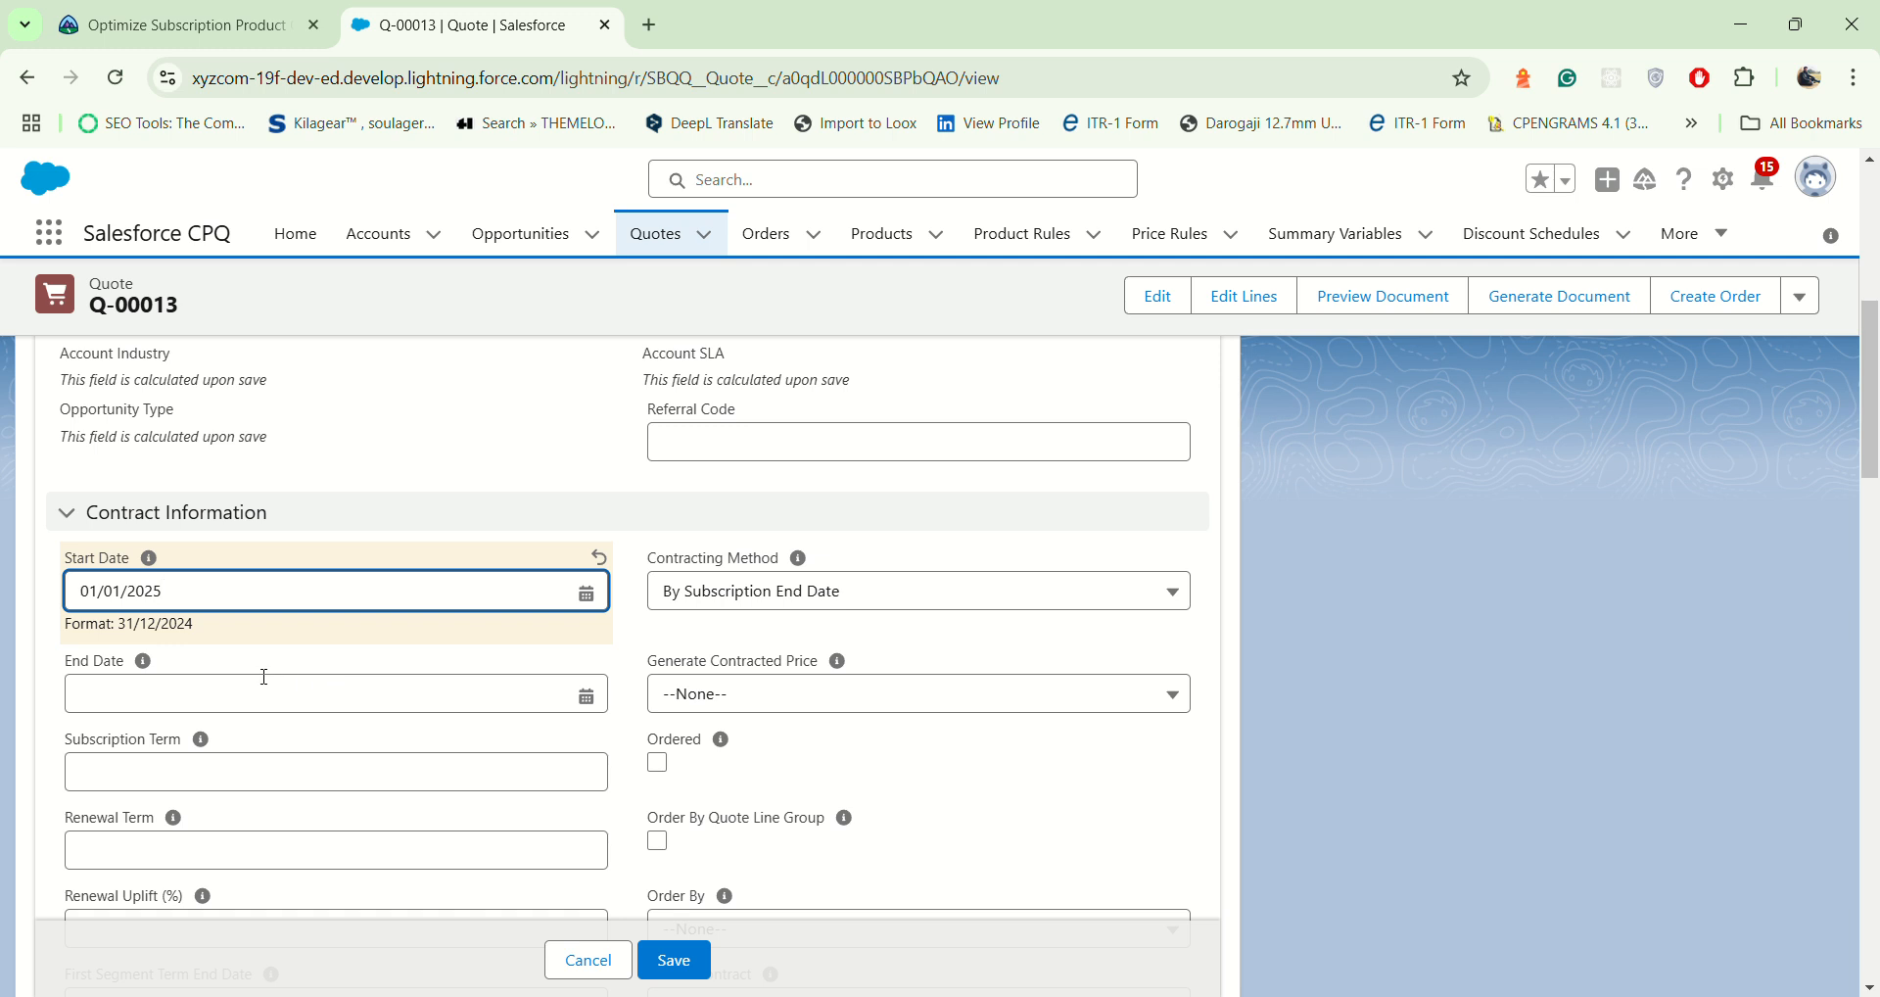
Step: Set the quote's Subscription Term to 24 and save the quote
left_click(302, 772)
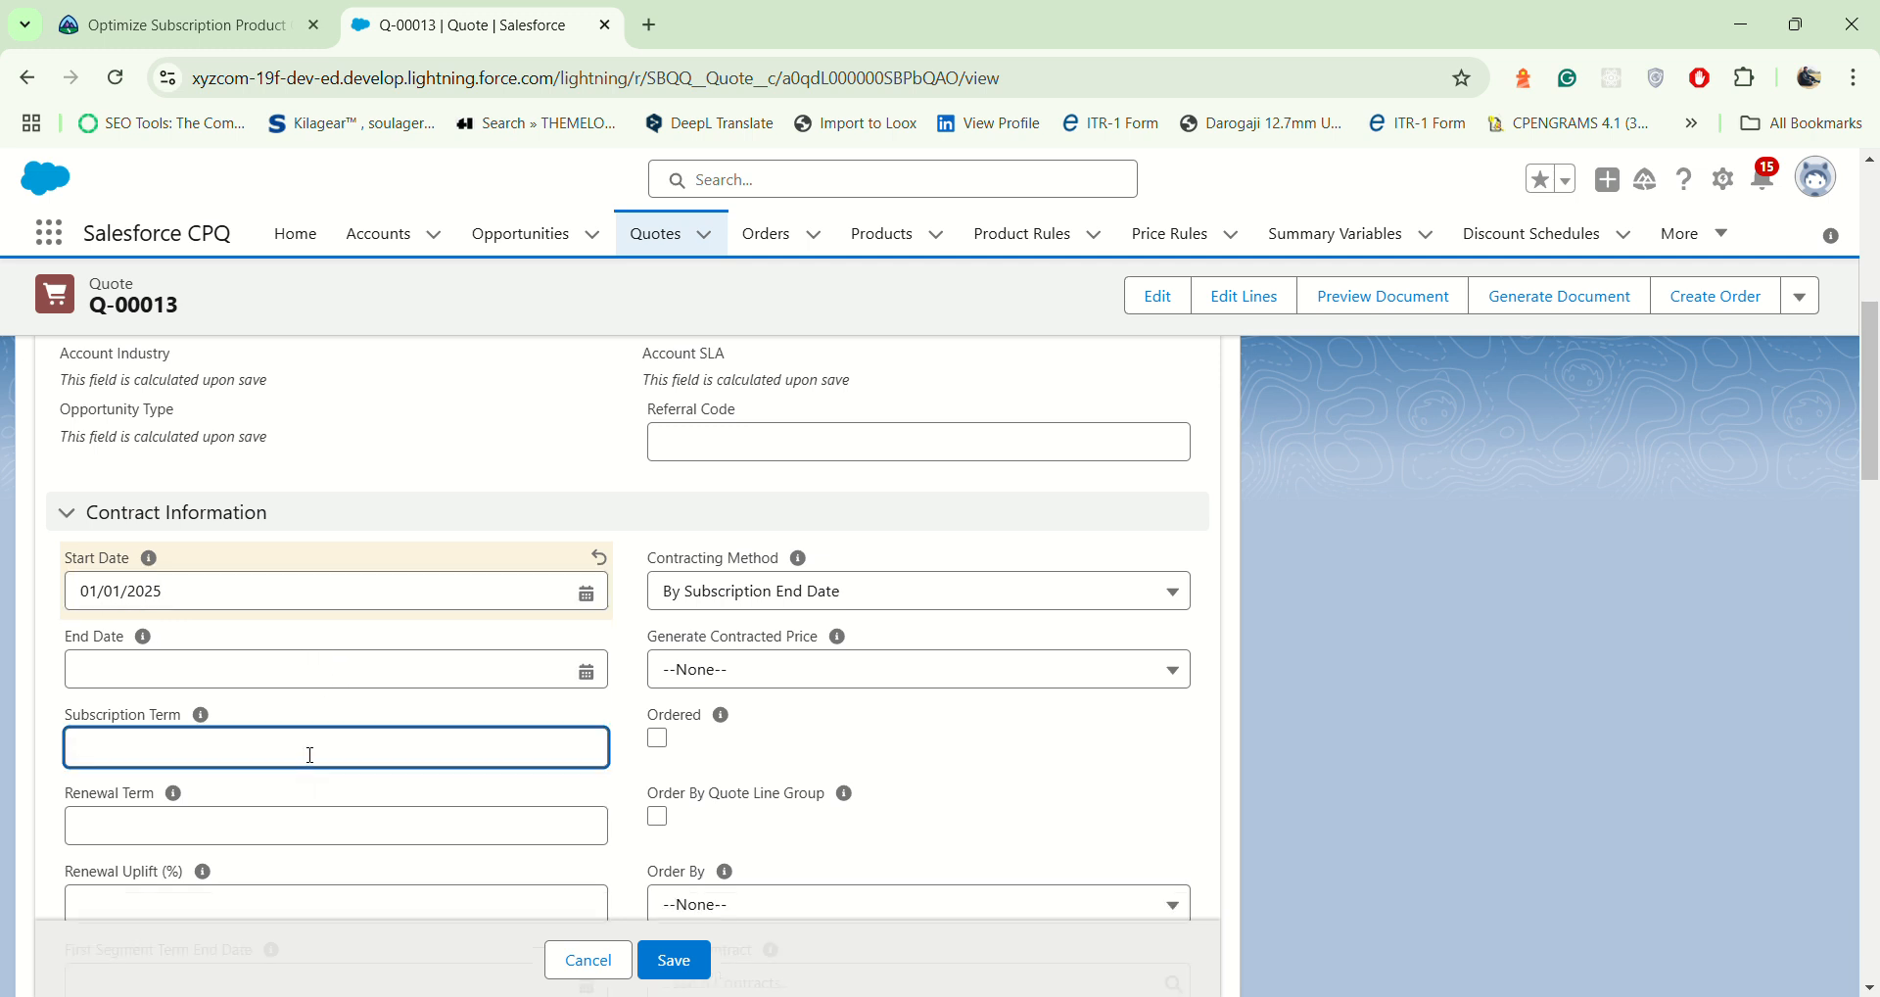
type("24")
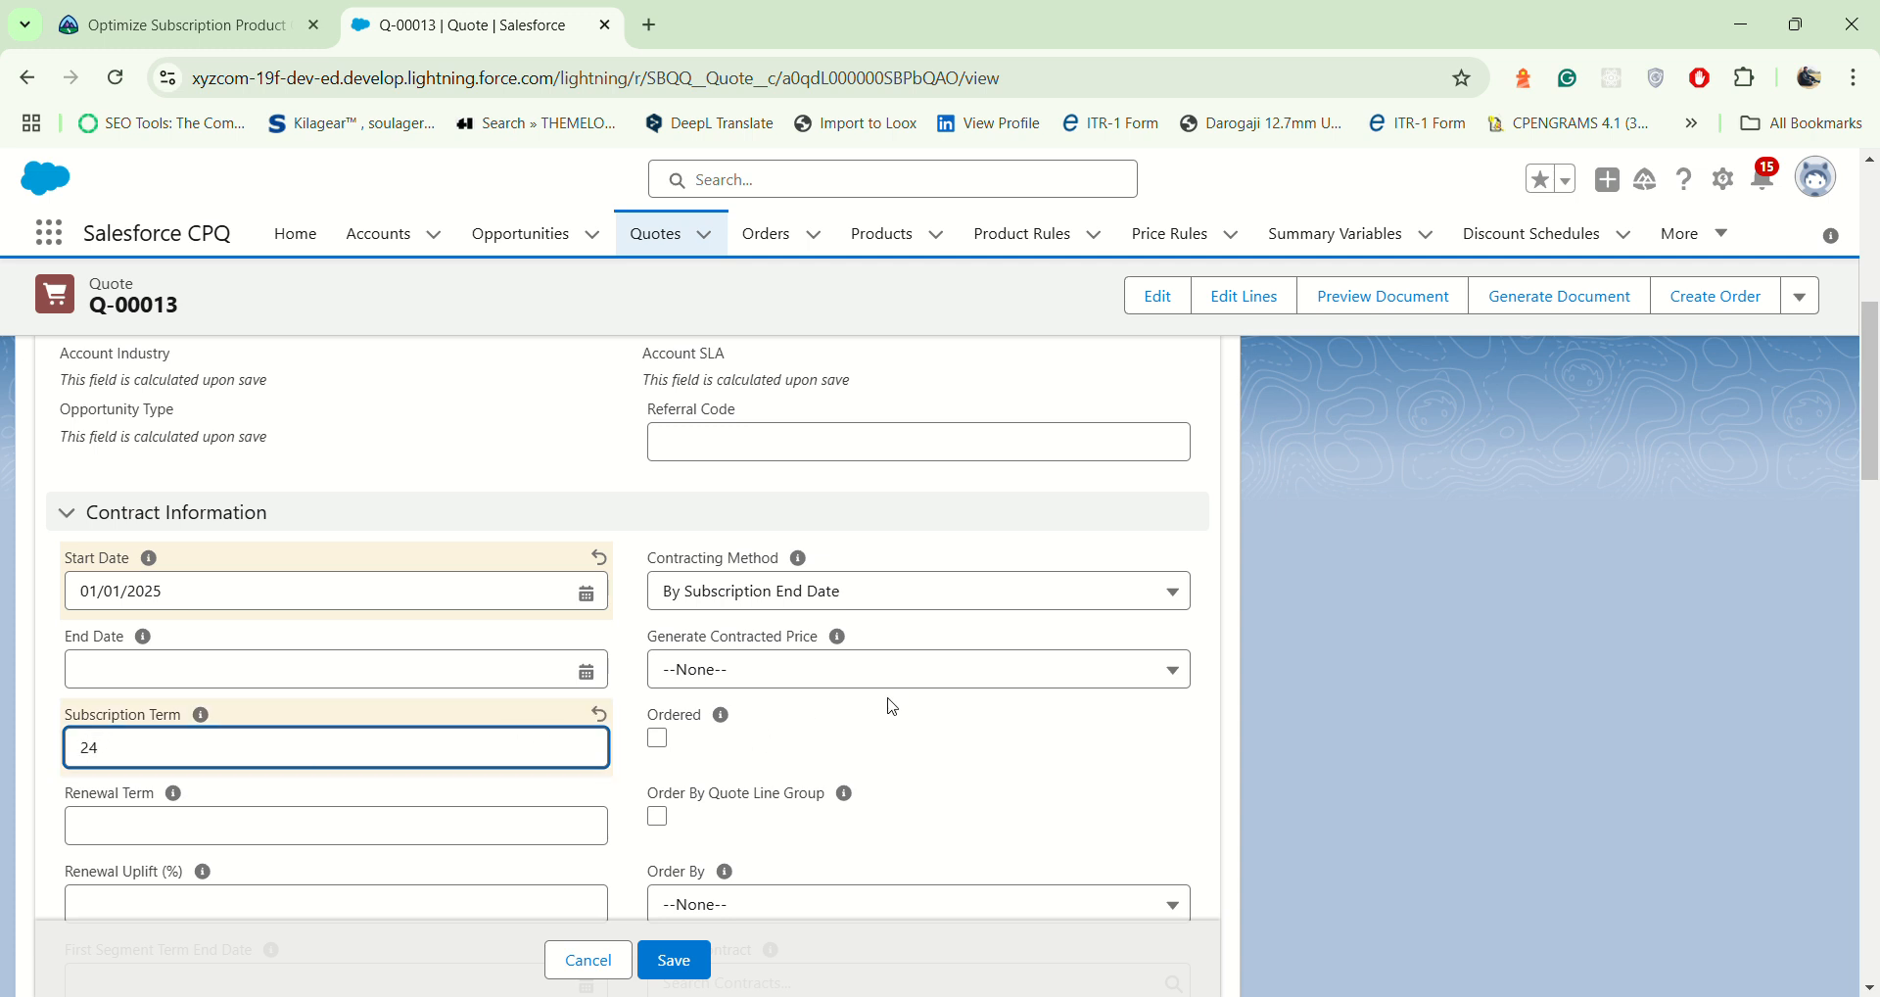
left_click(685, 968)
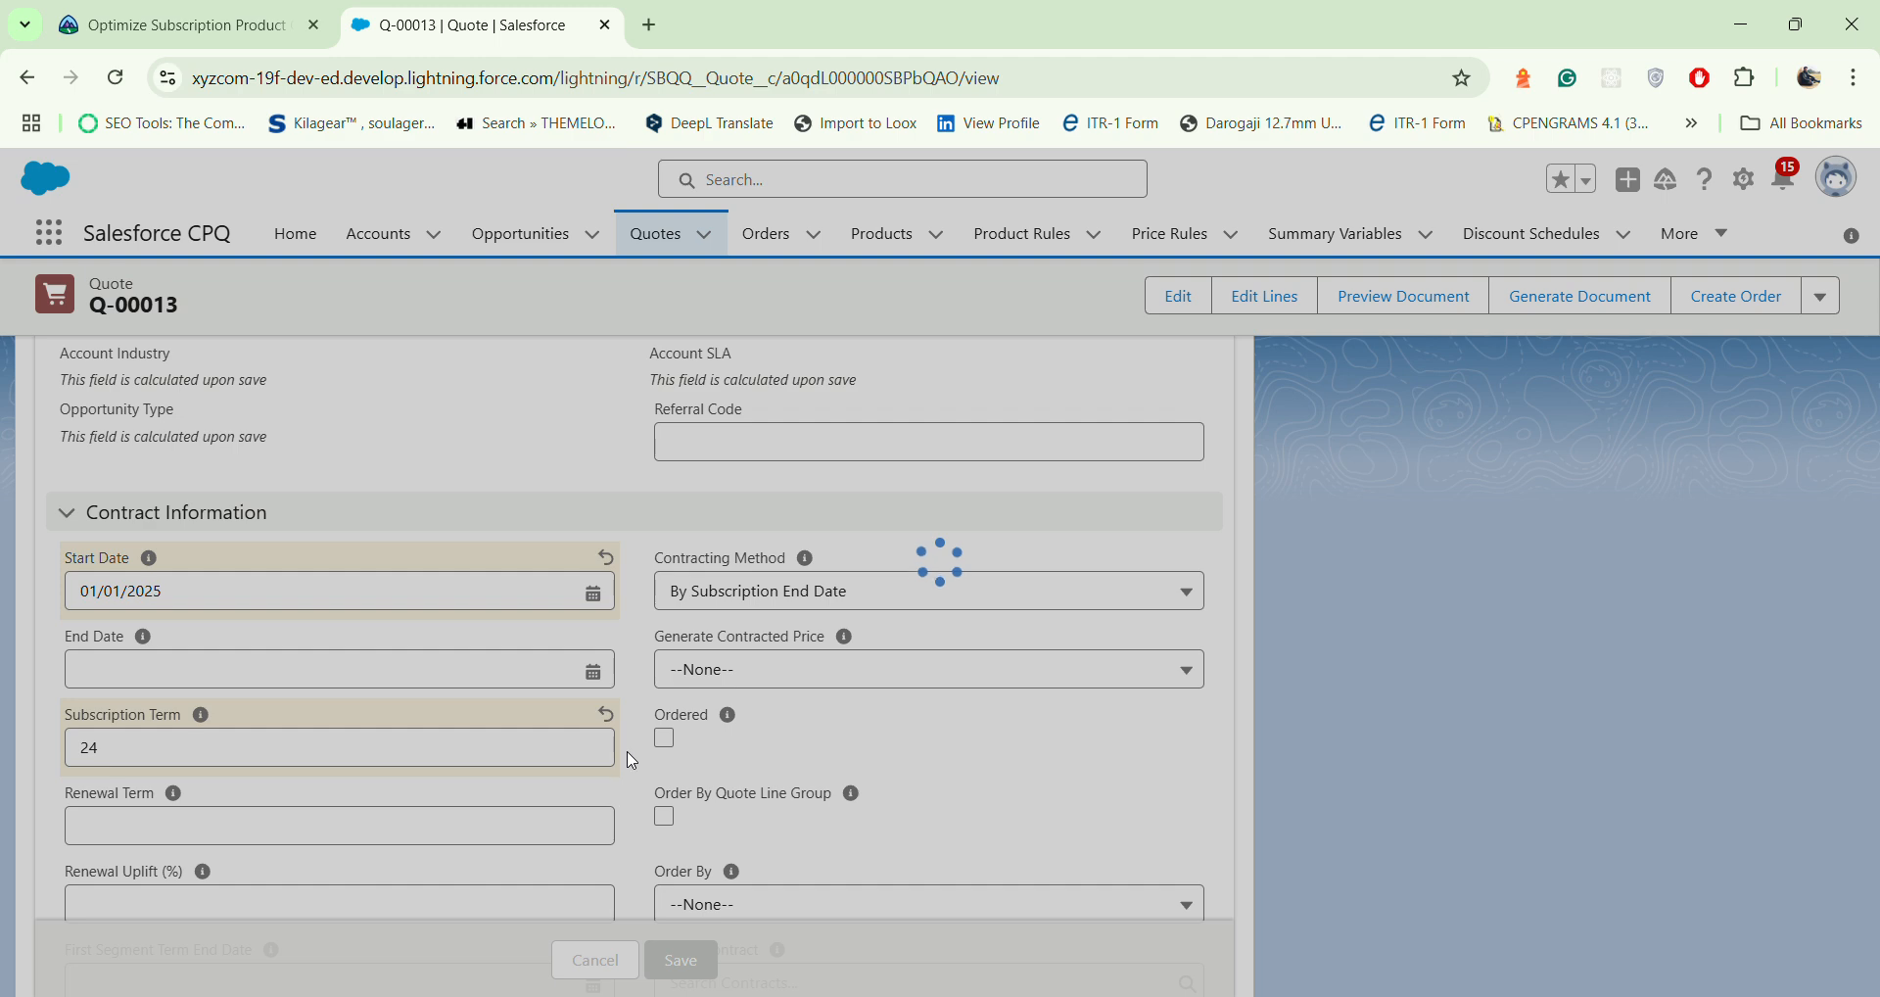
scroll(480, 822, "down", 15)
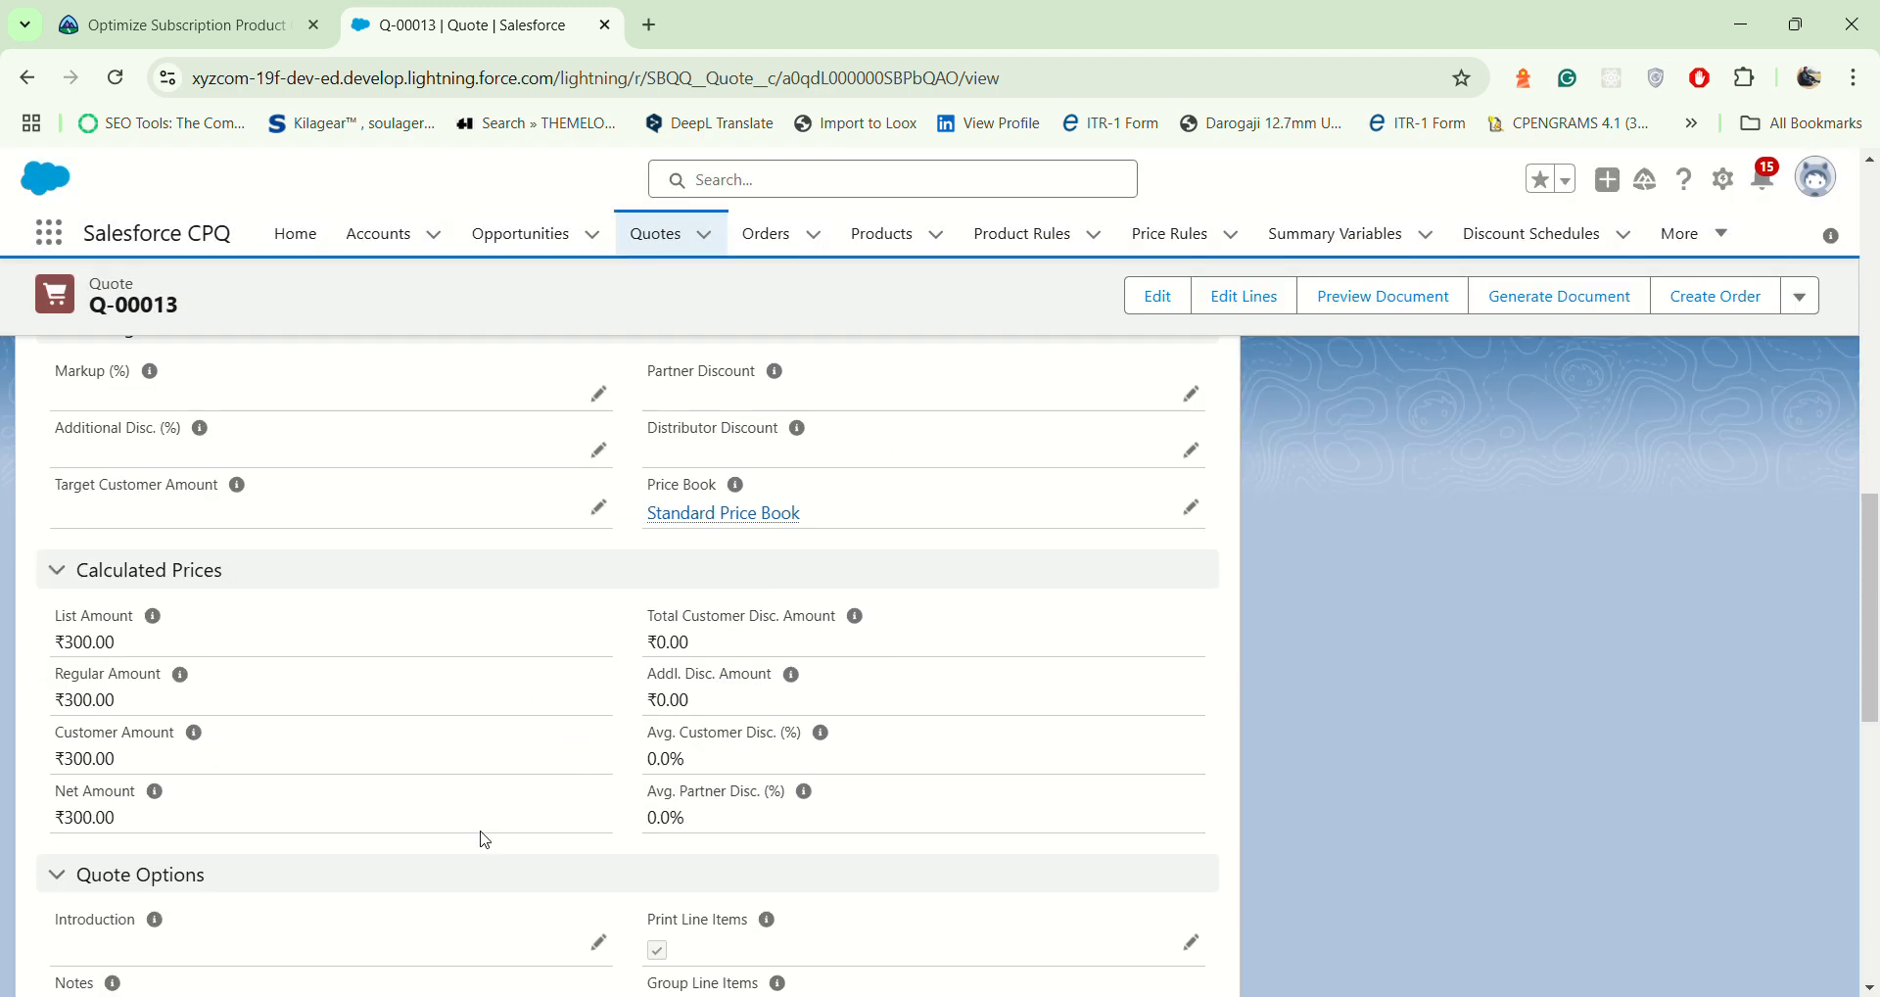
scroll(456, 811, "up", 15)
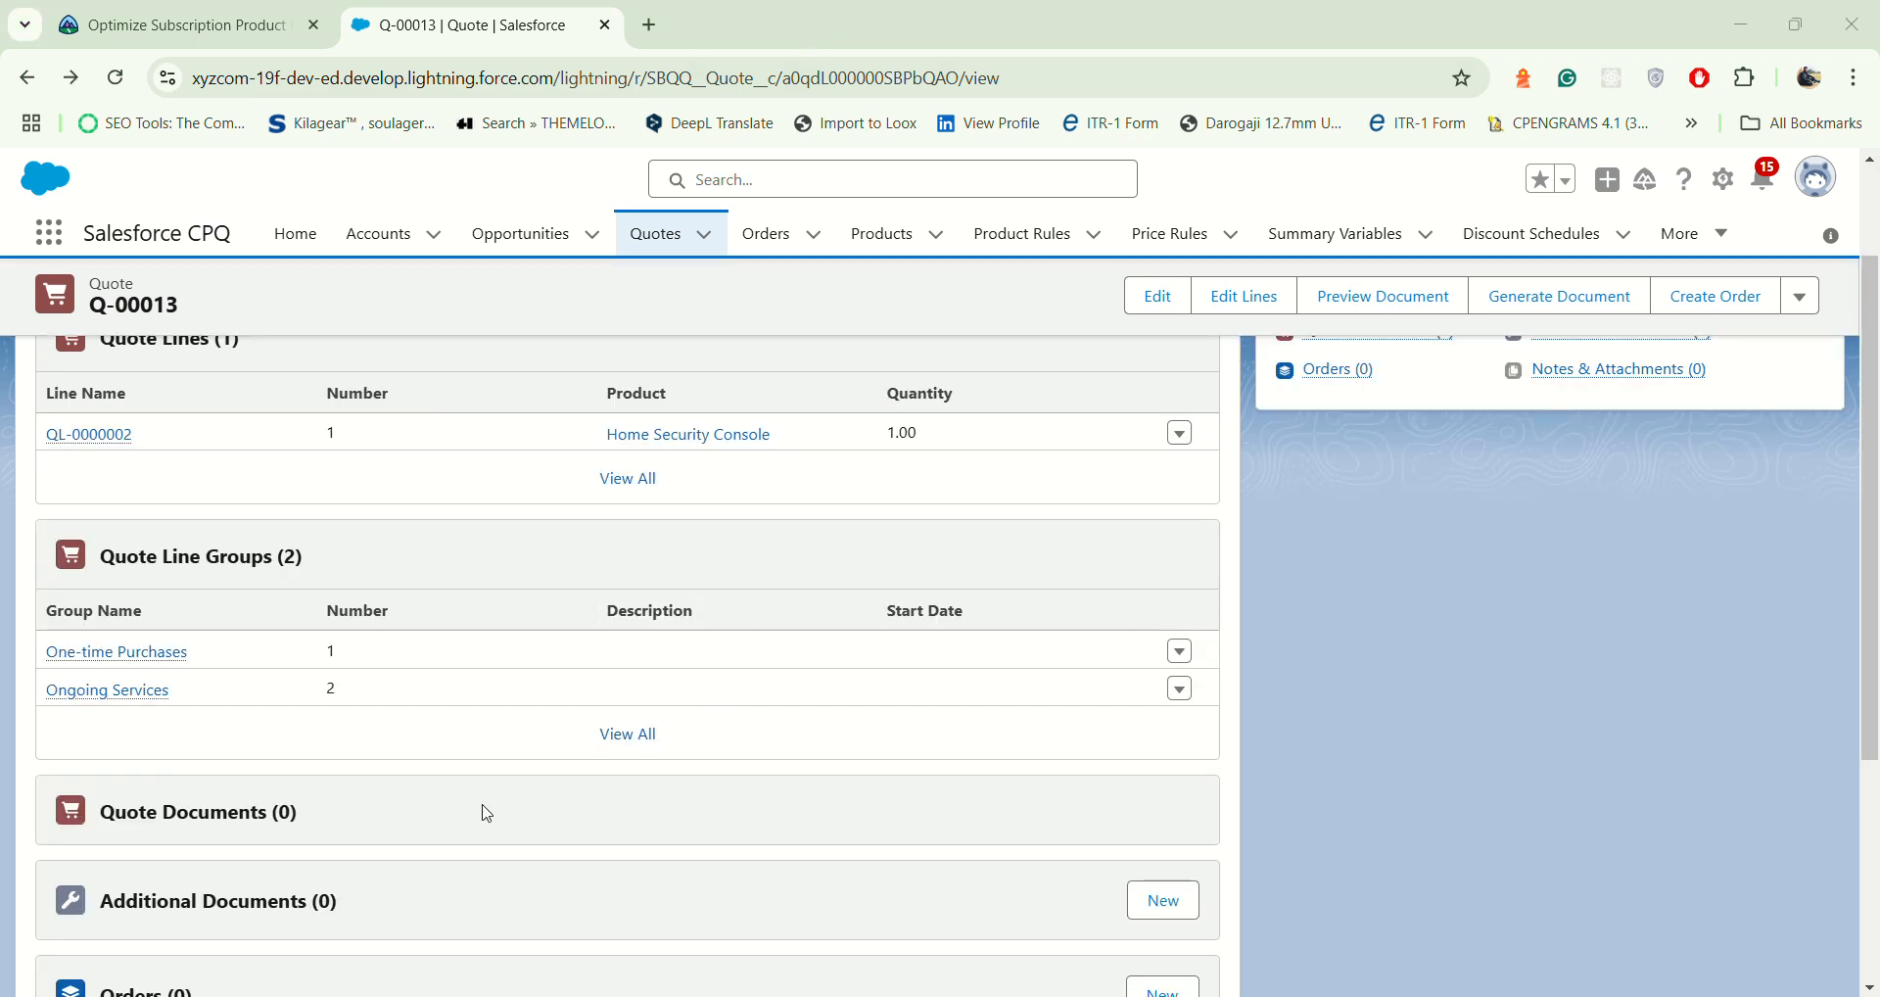
scroll(642, 717, "up", 5)
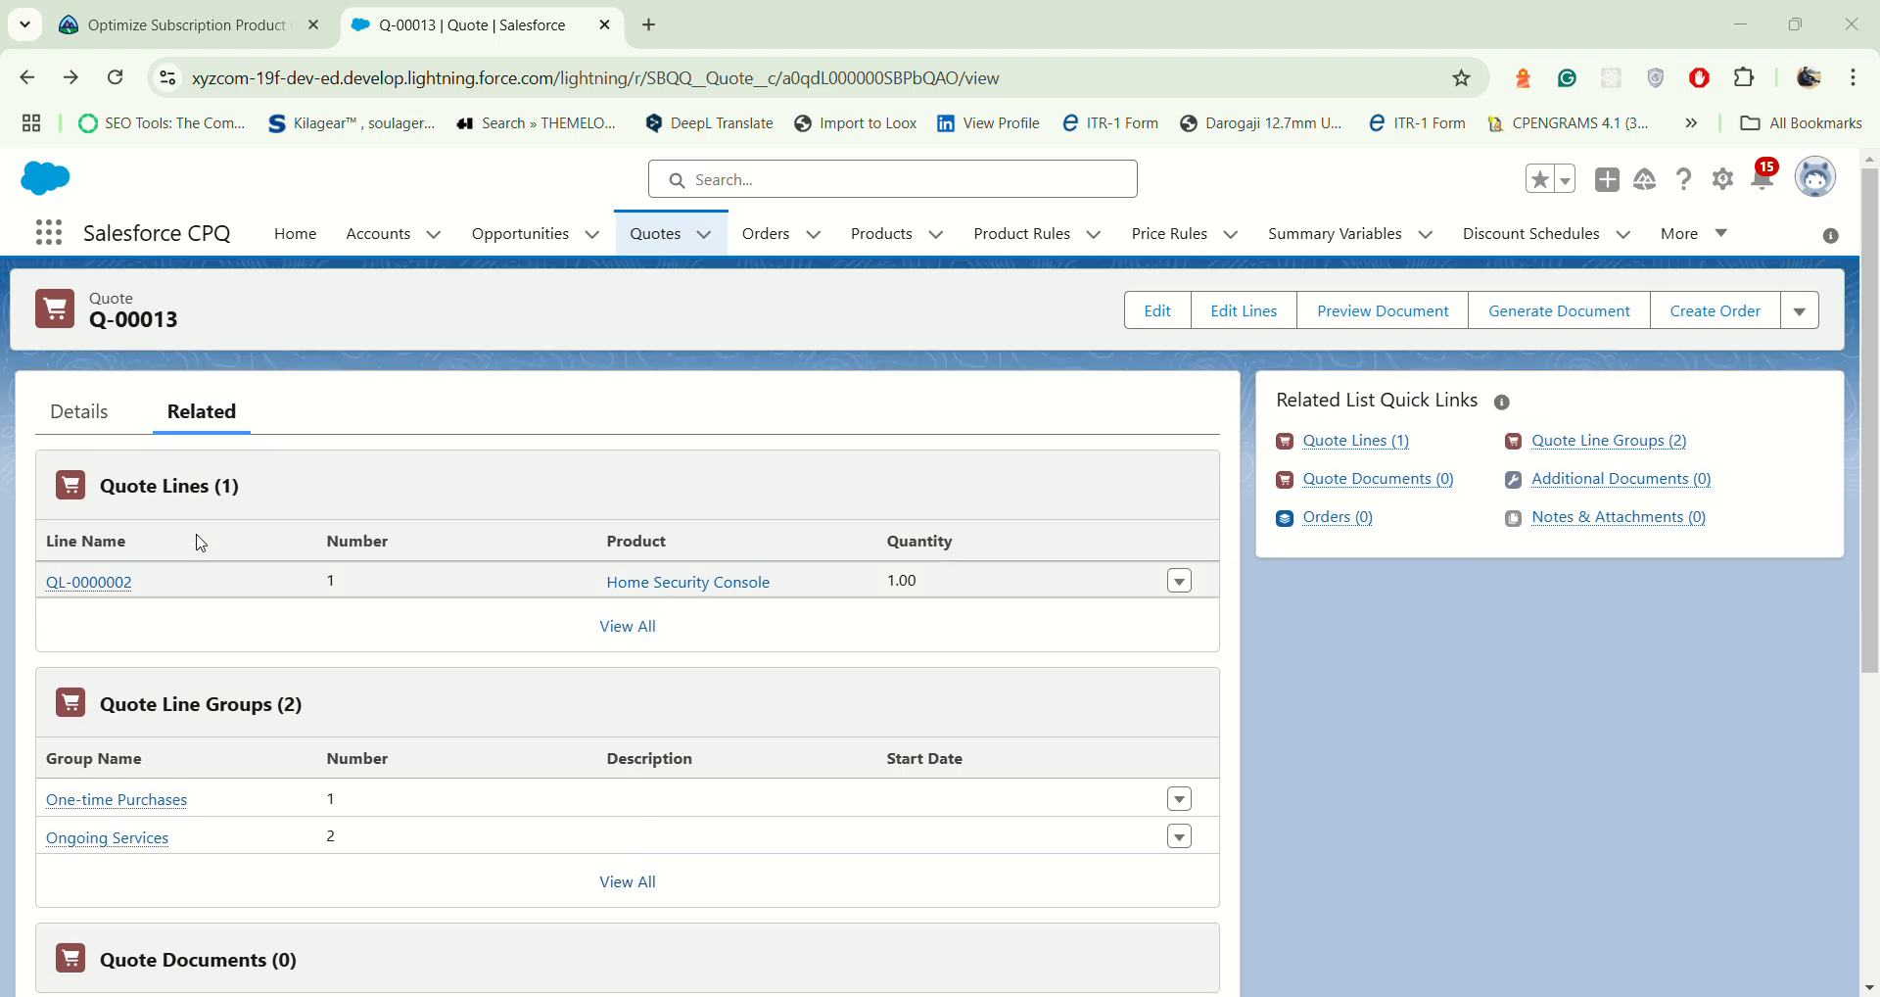
Step: Clear the quote's Start Date and Subscription Term under Contract Information and save the quote
left_click(81, 411)
scroll(398, 587, "down", 5)
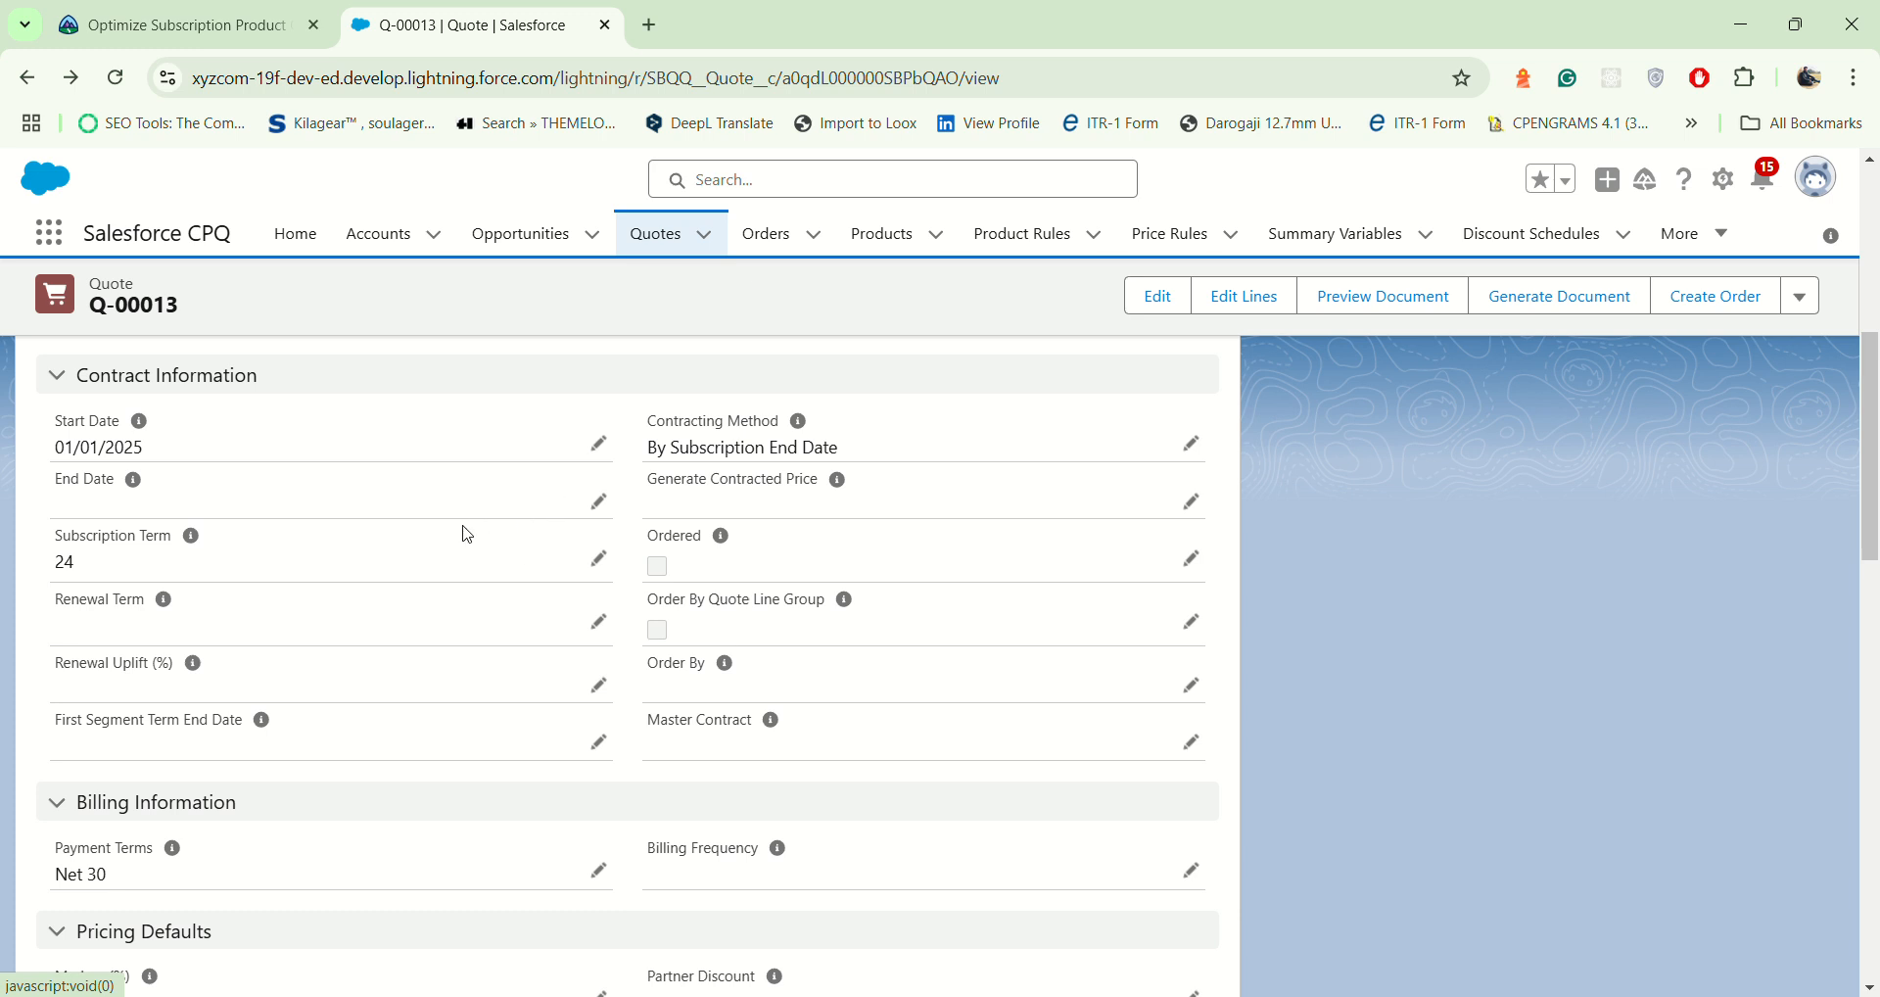
left_click(596, 447)
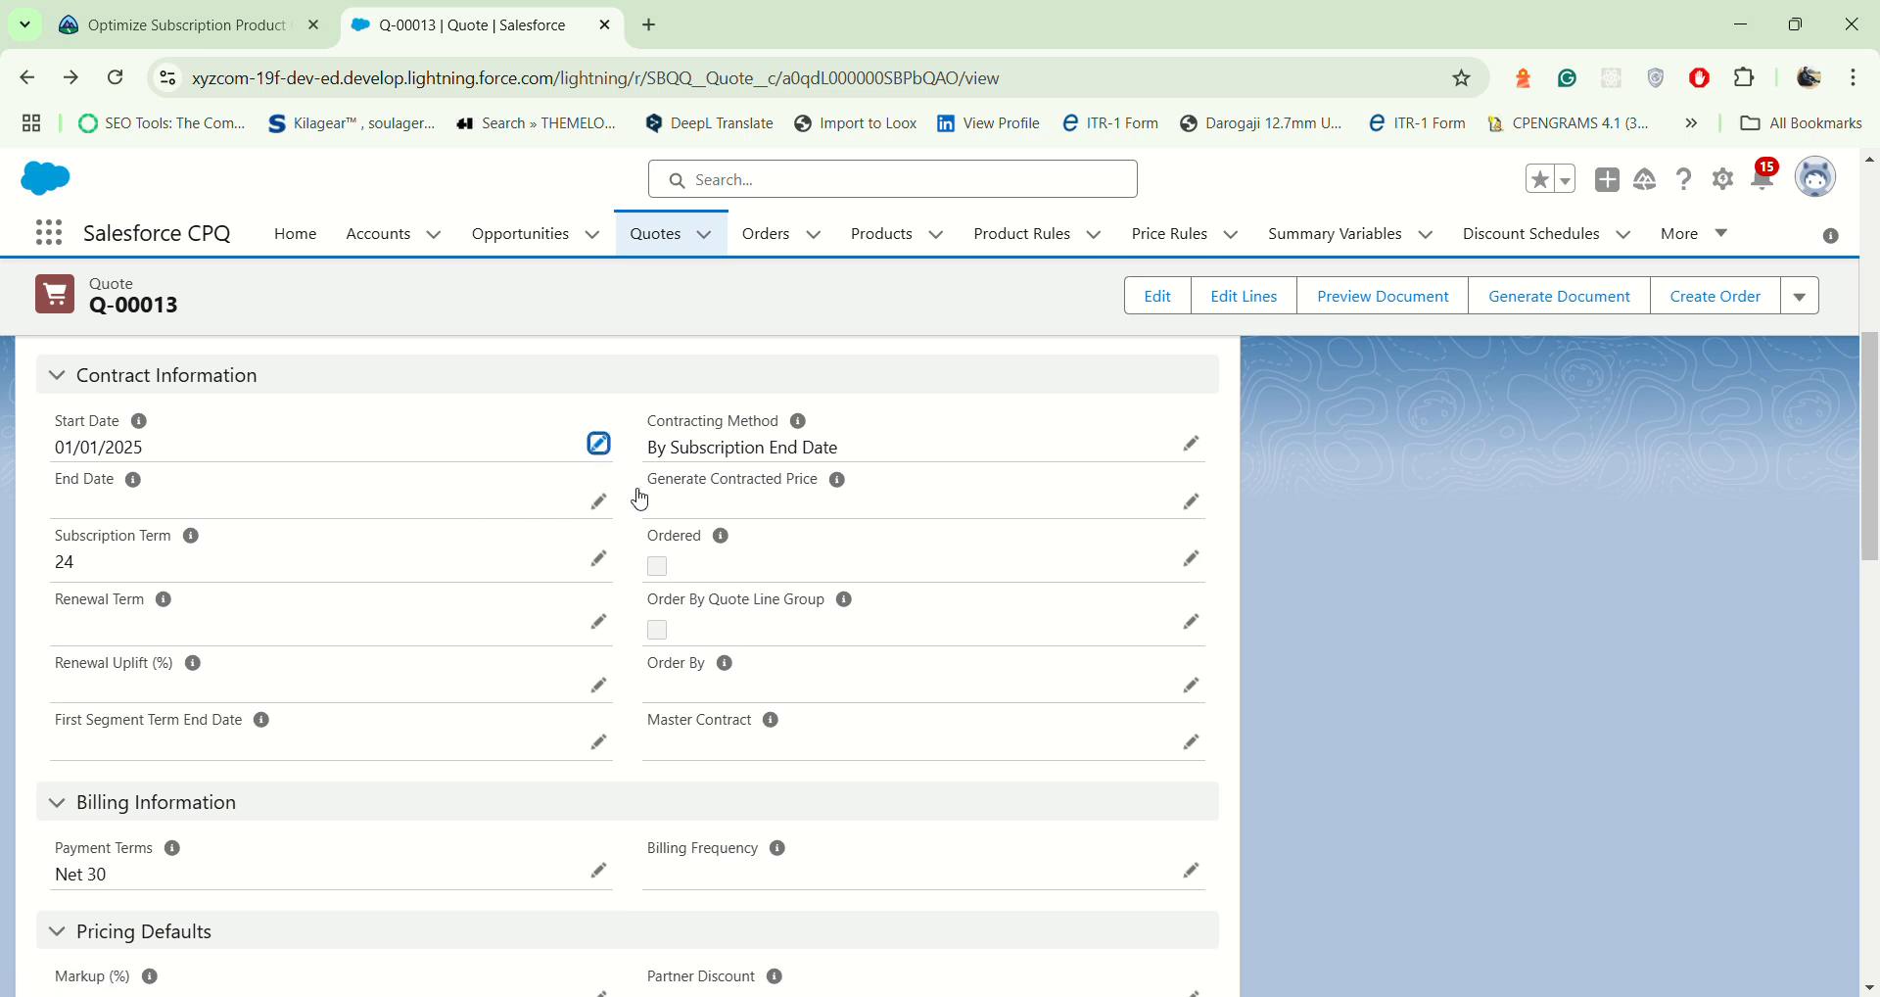
left_click_drag(294, 502, 1, 547)
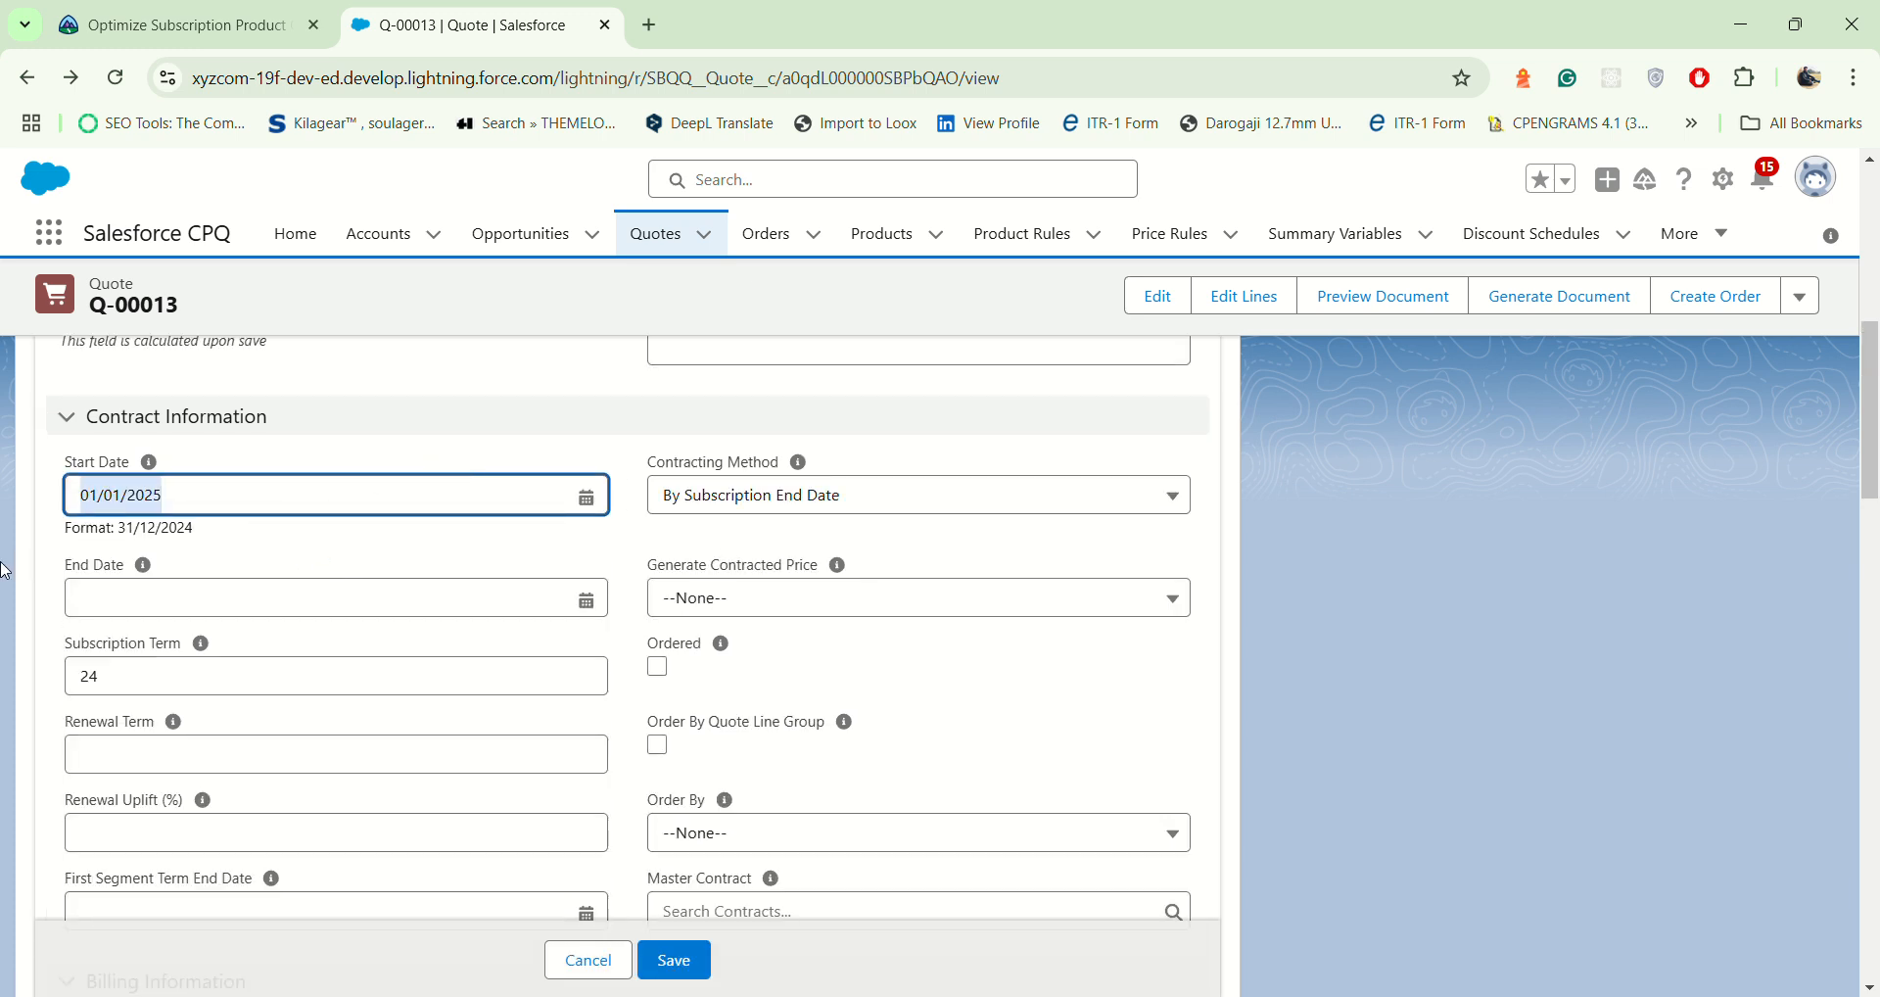
key("BackSpace")
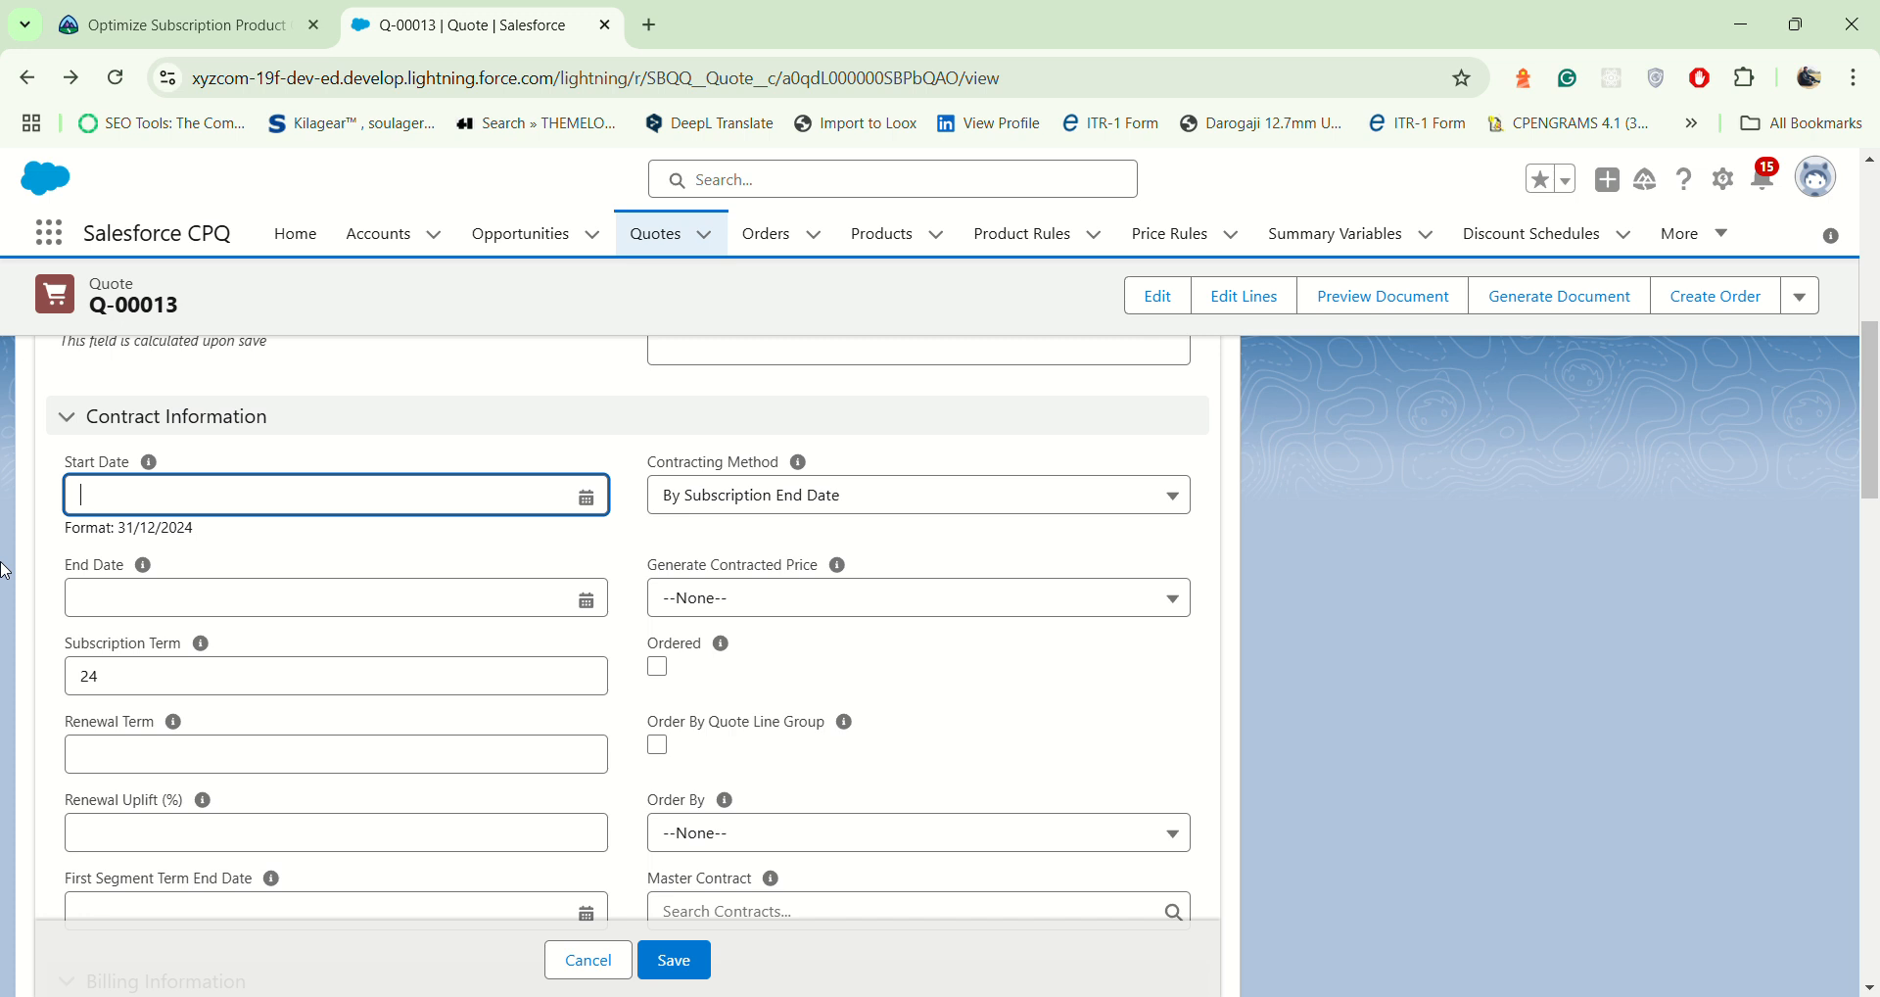
left_click(409, 542)
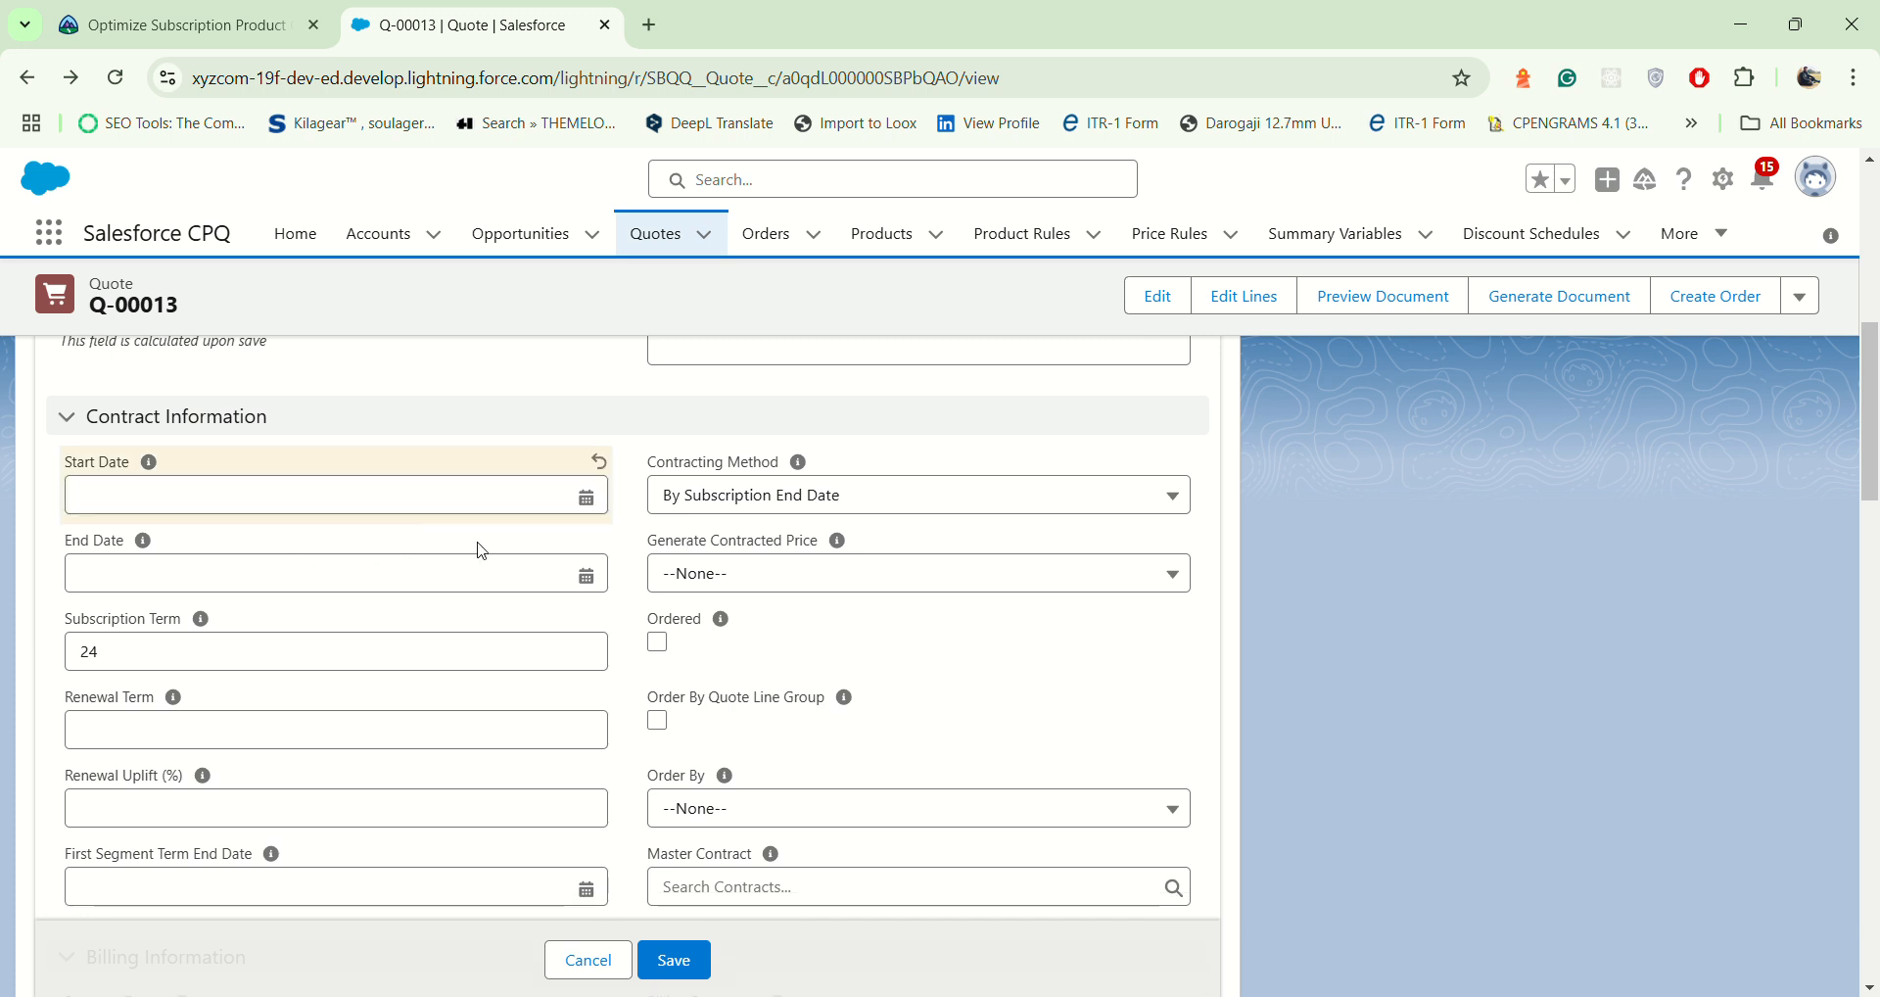
left_click(562, 651)
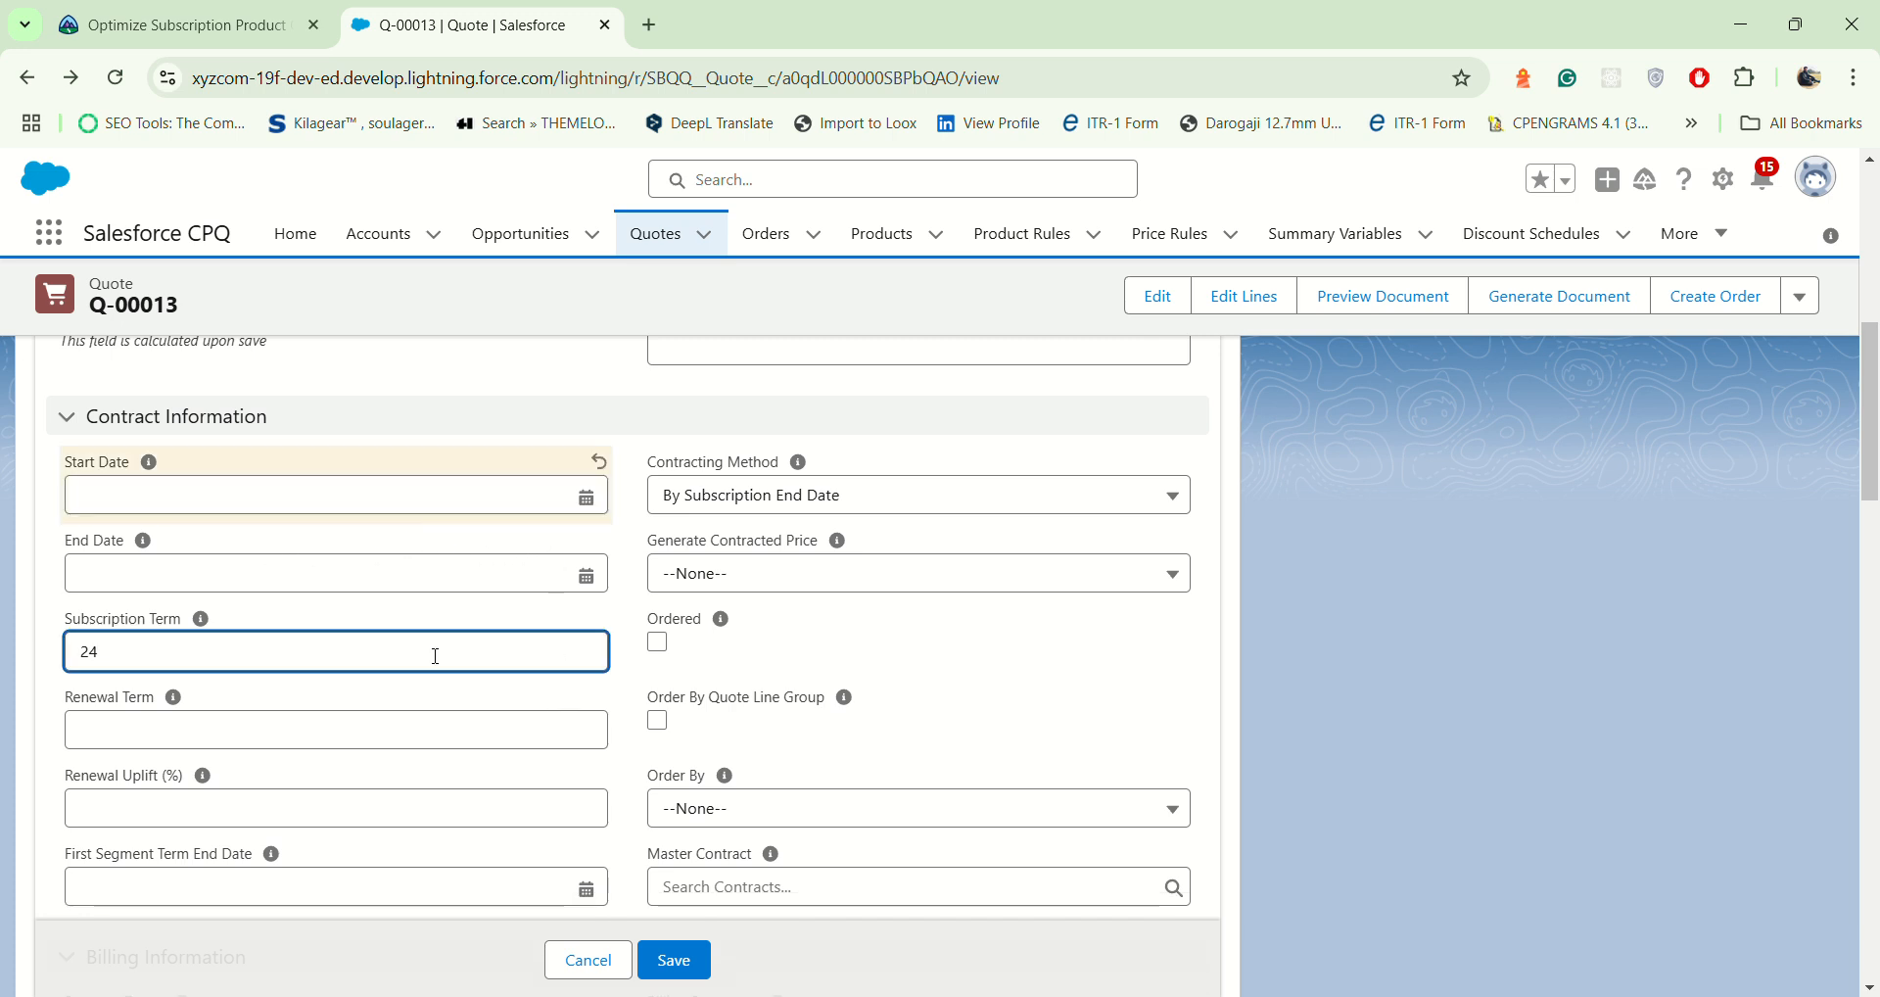
key("BackSpace")
key("BackSpace")
left_click(1035, 712)
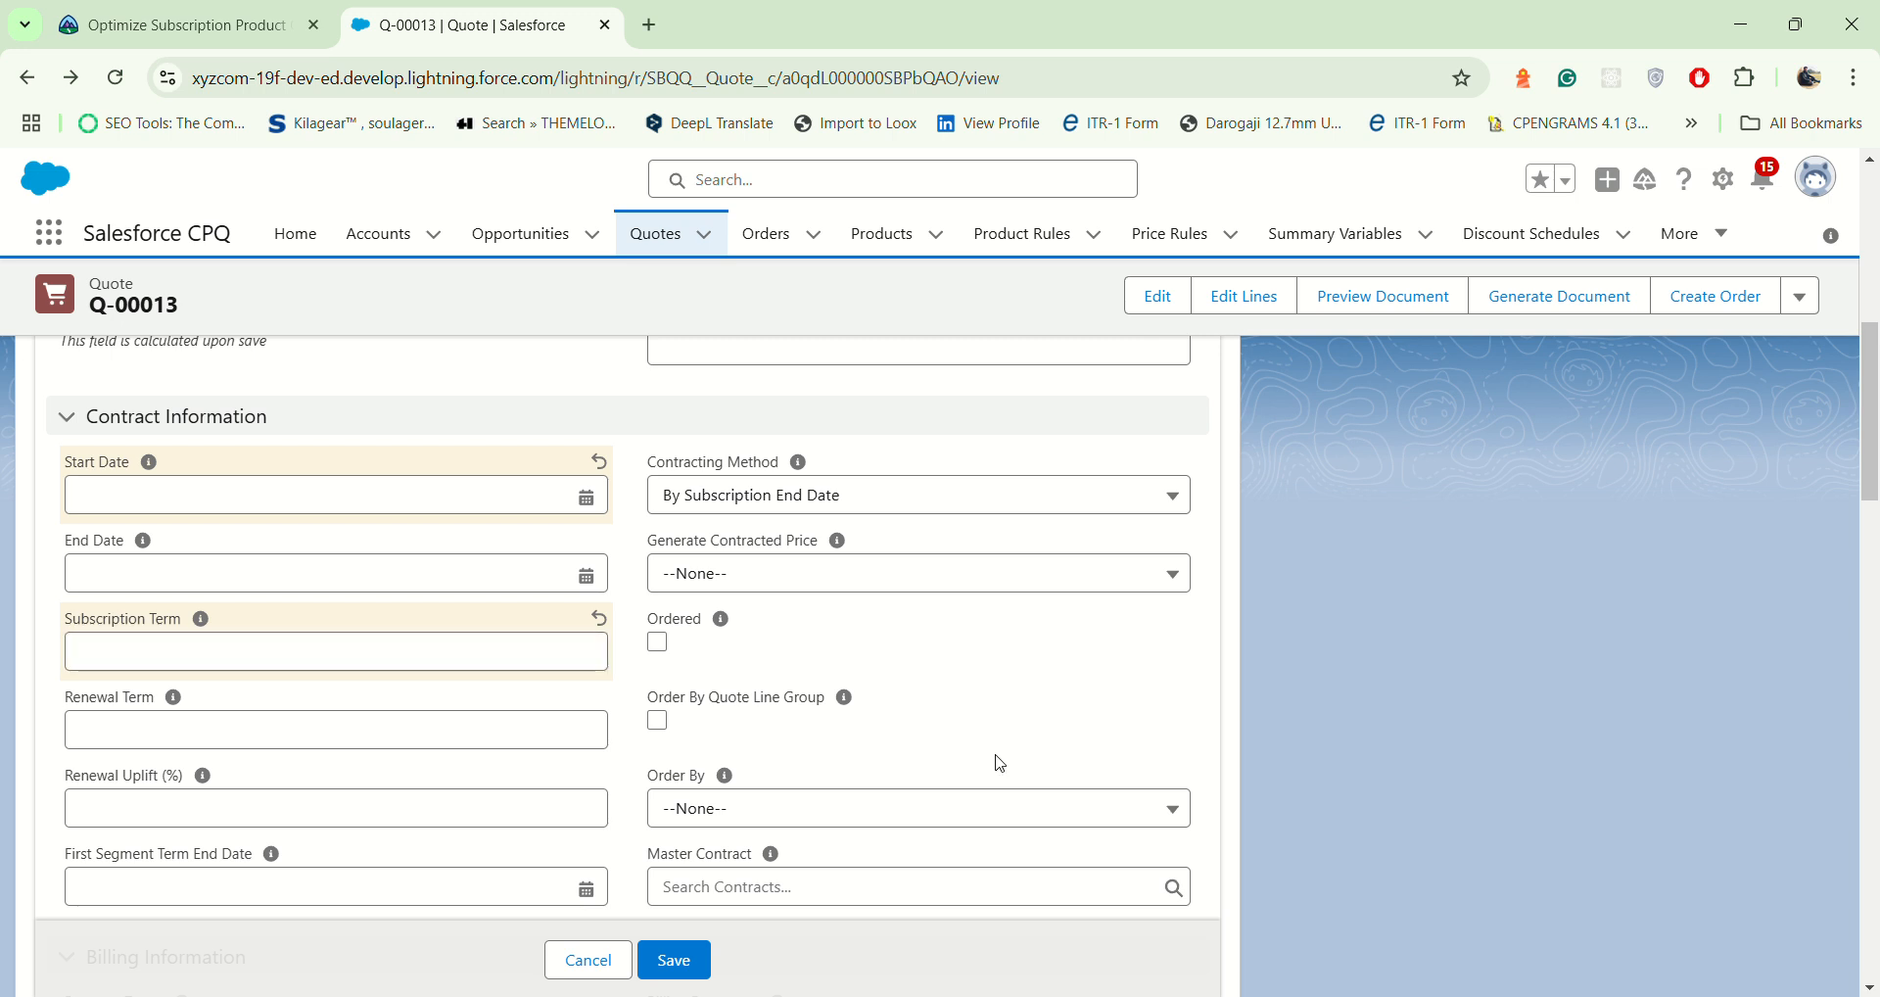
left_click(682, 974)
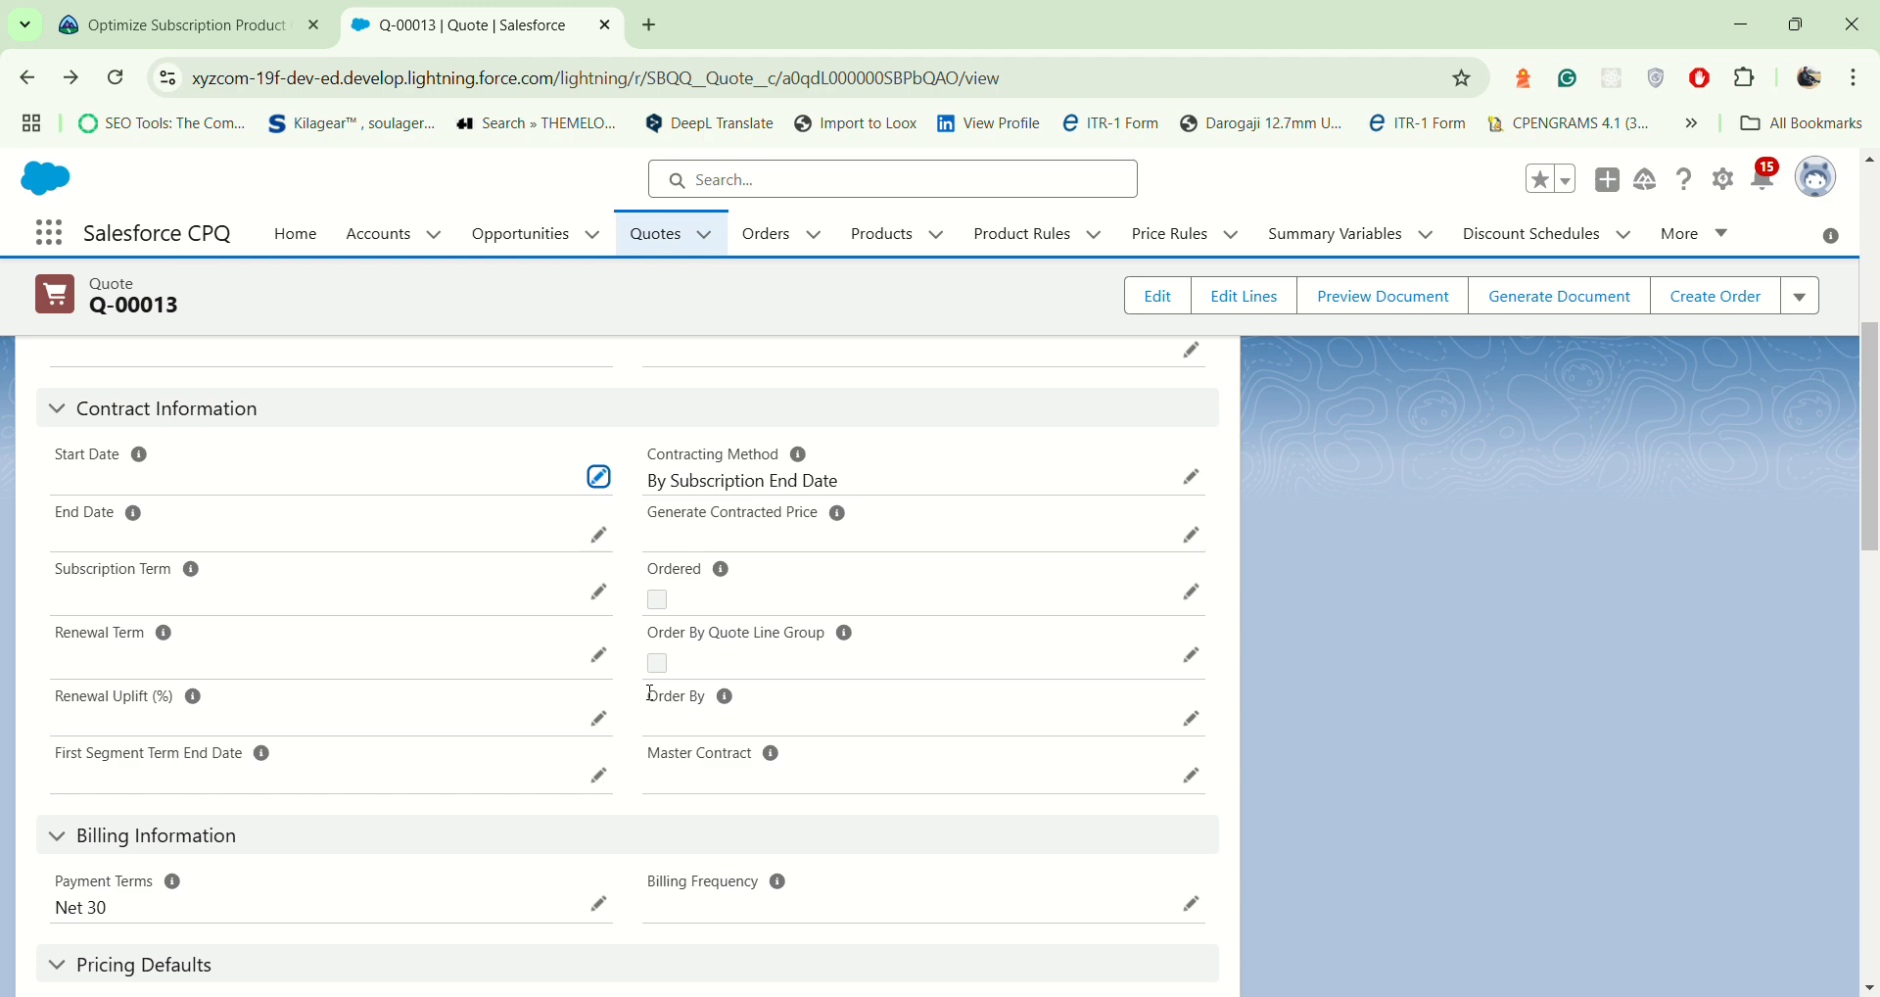
Step: Open the quote's lines for editing and set the quote-level Start Date to 1/1/2025
scroll(651, 694, "up", 6)
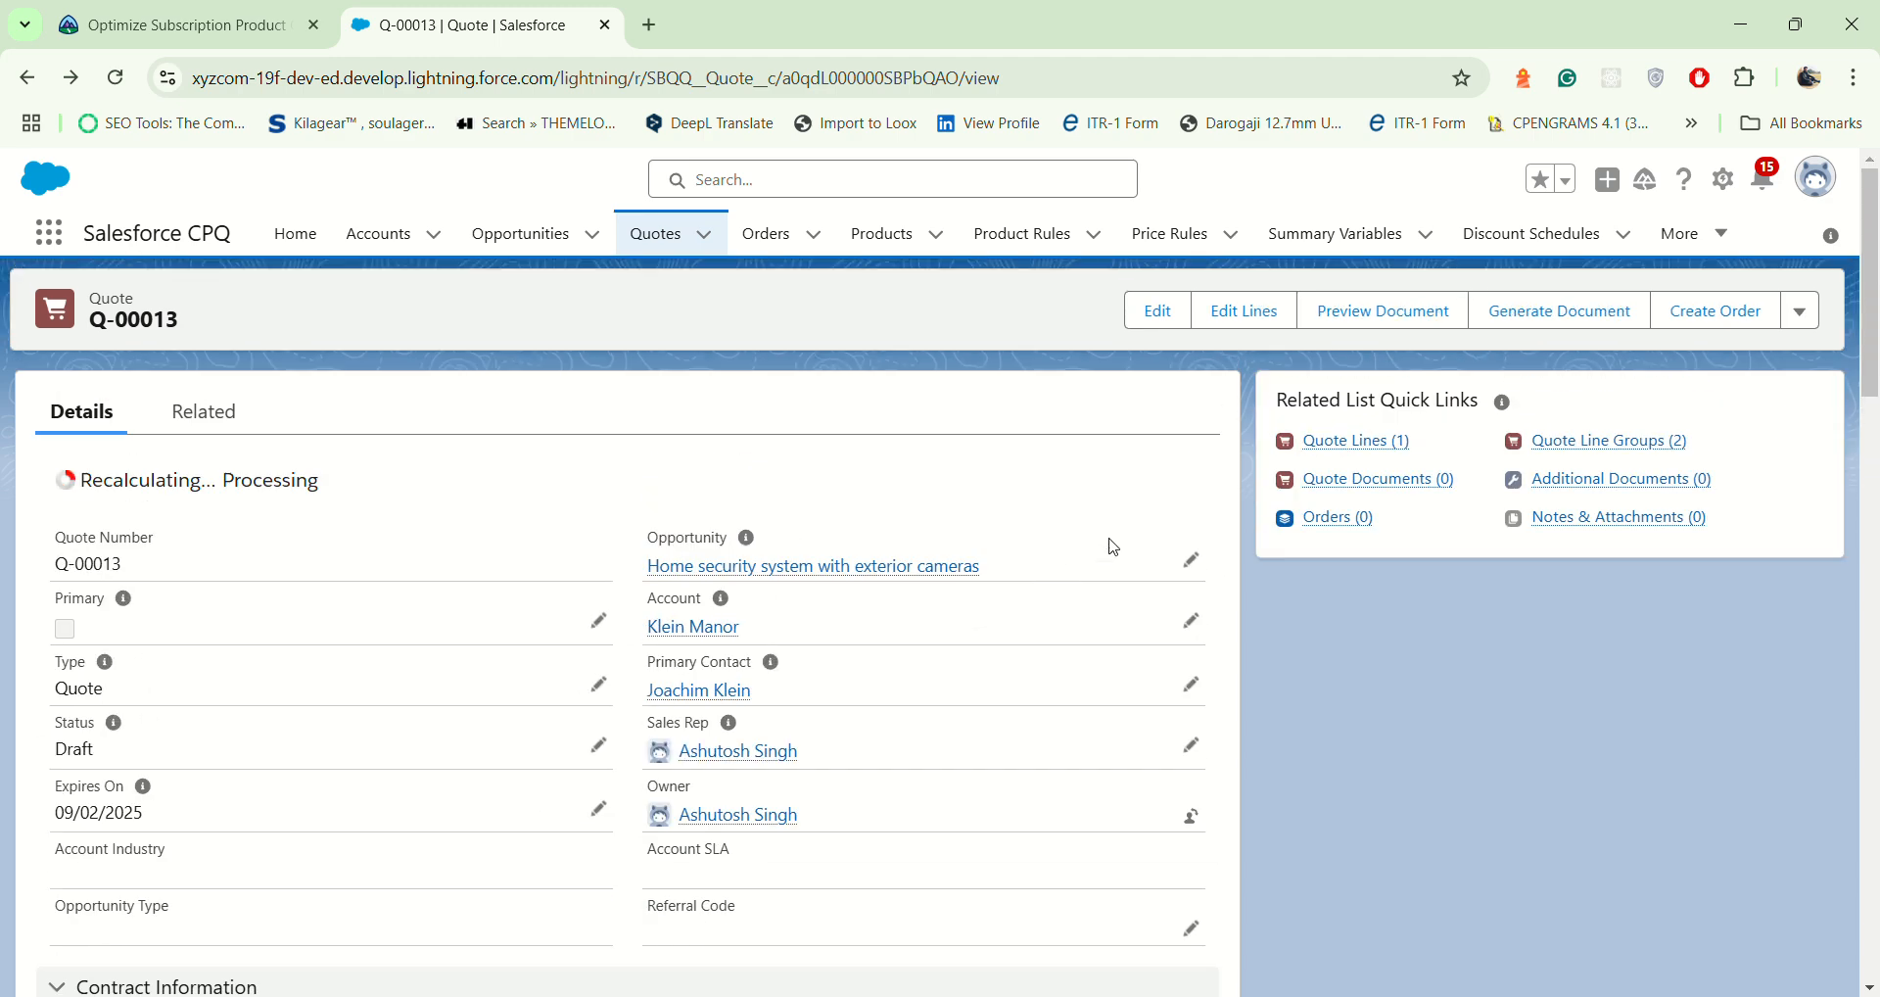
left_click(1246, 312)
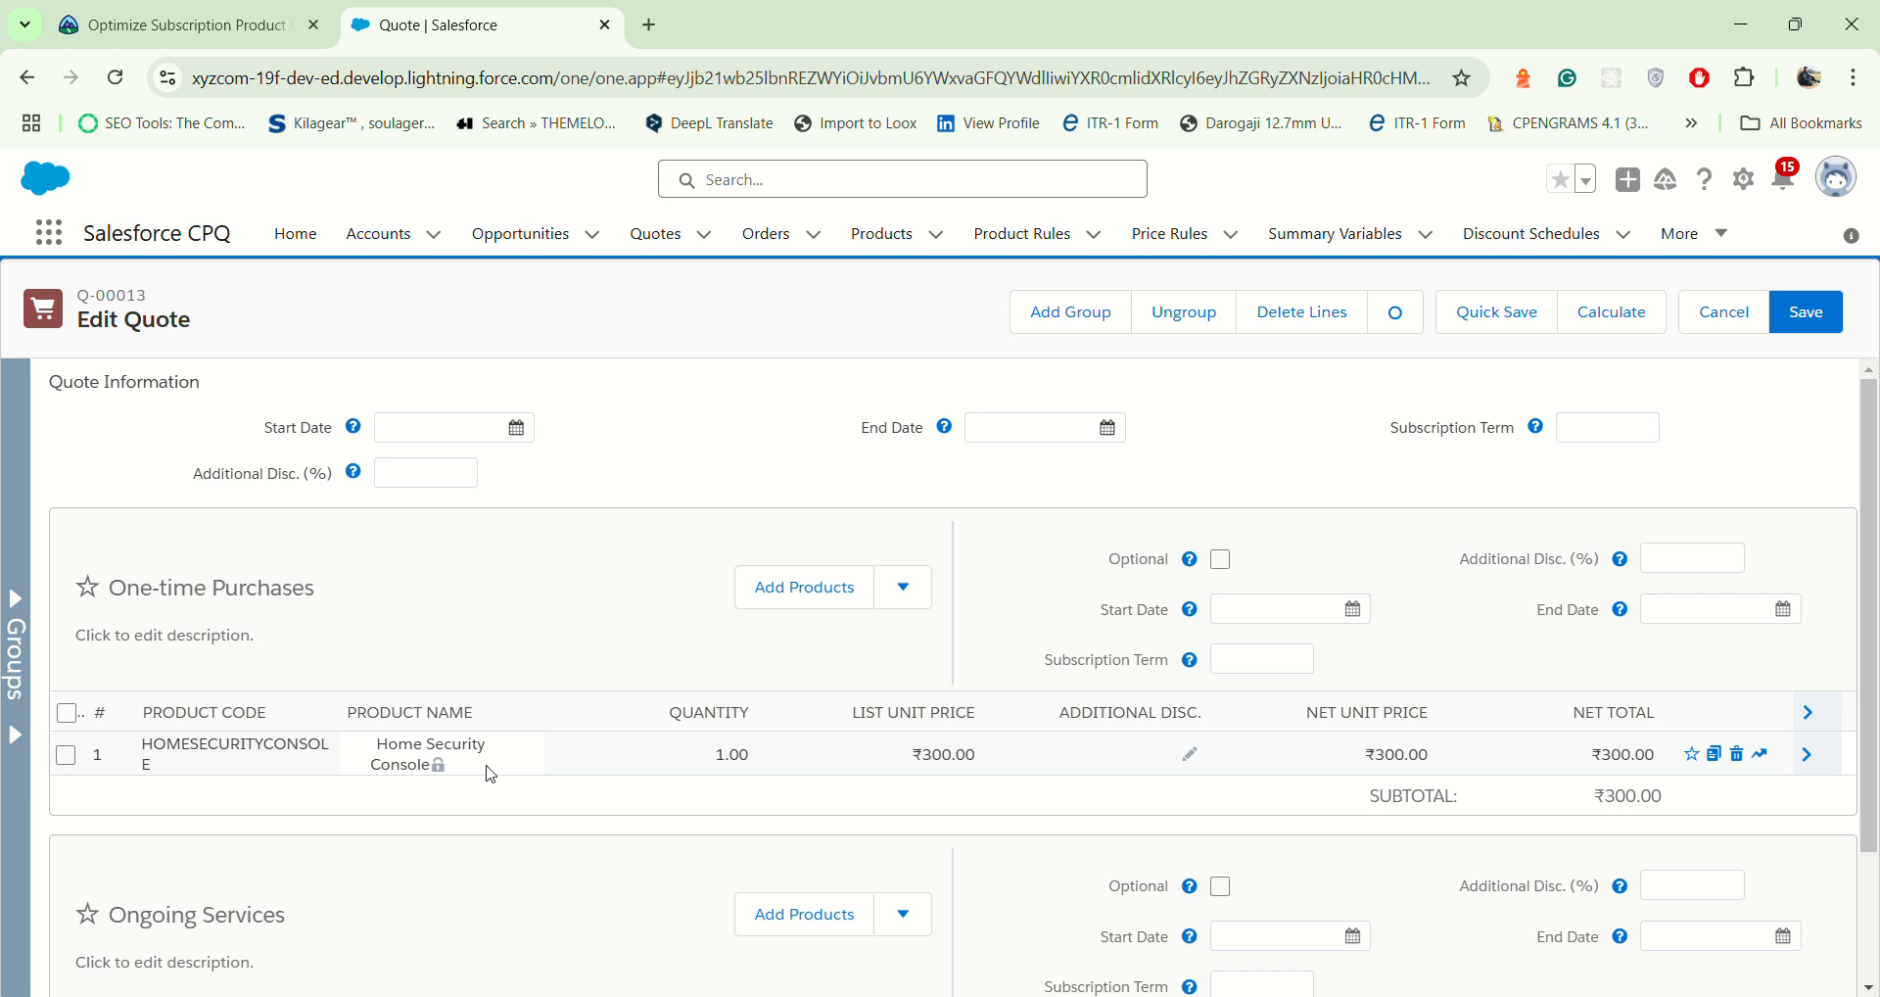
left_click(460, 429)
left_click(516, 427)
left_click(705, 478)
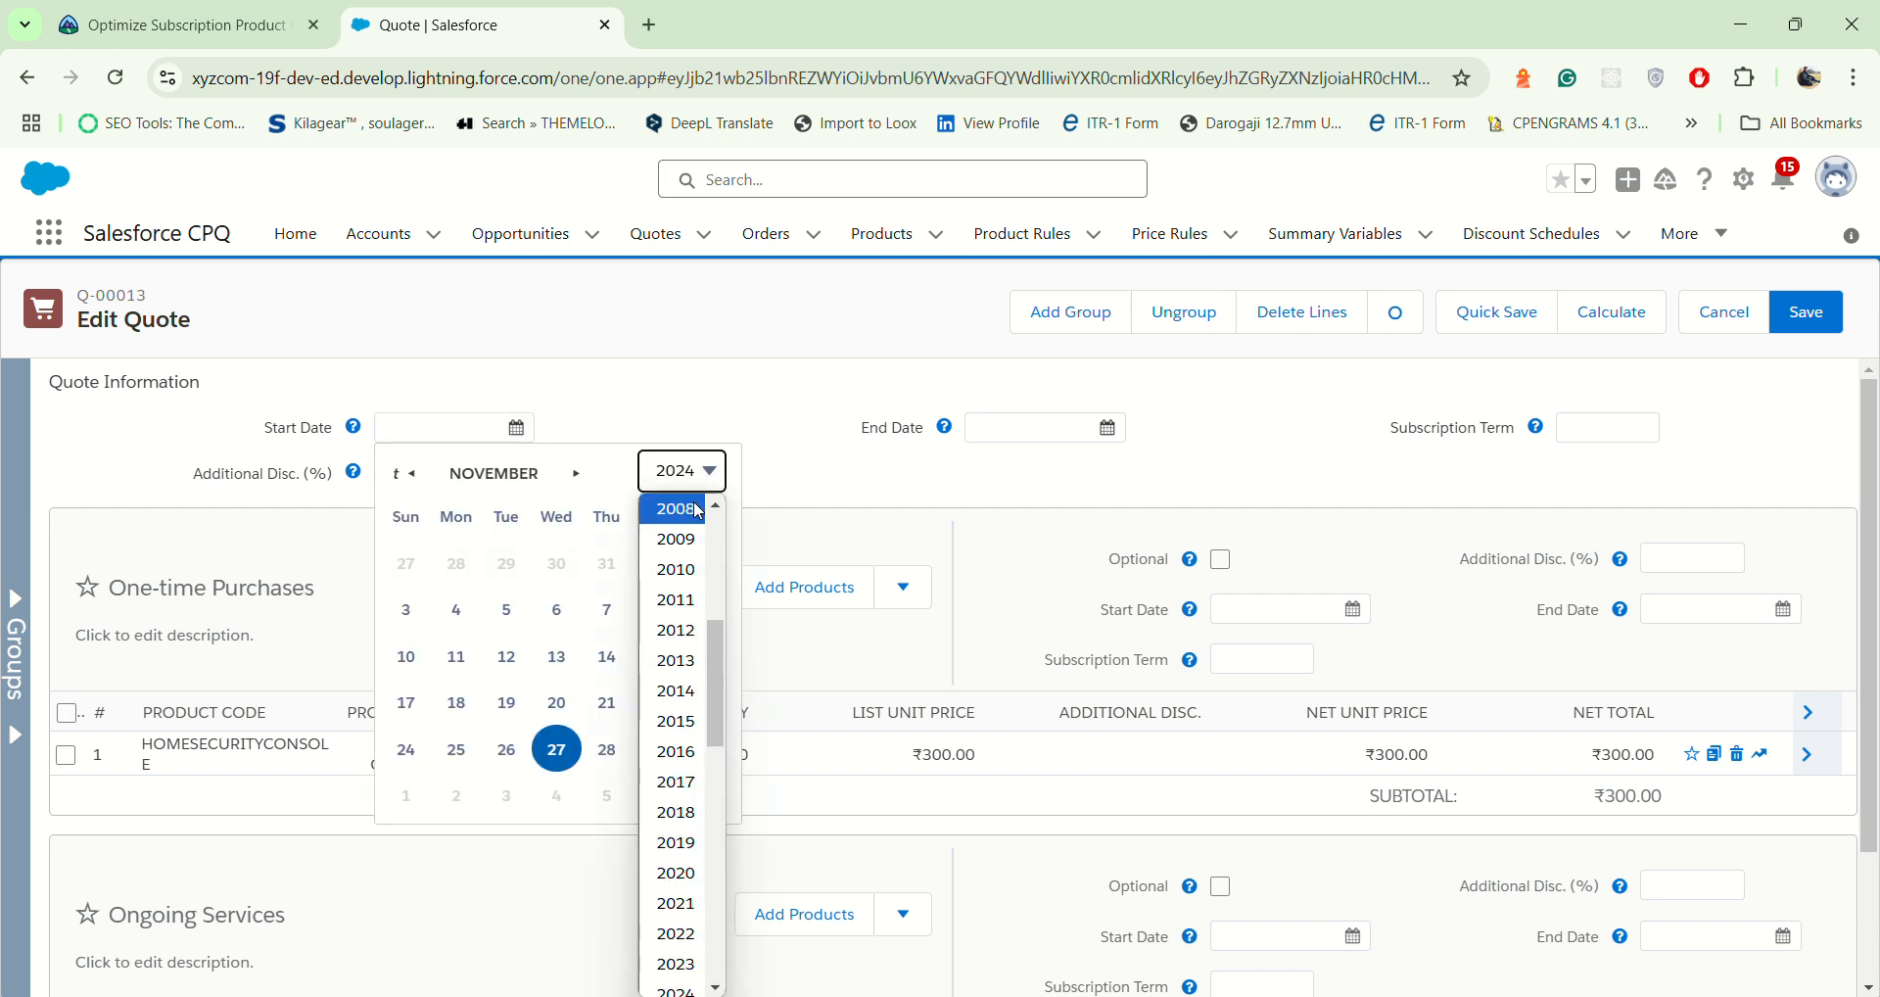
scroll(710, 796, "down", 3)
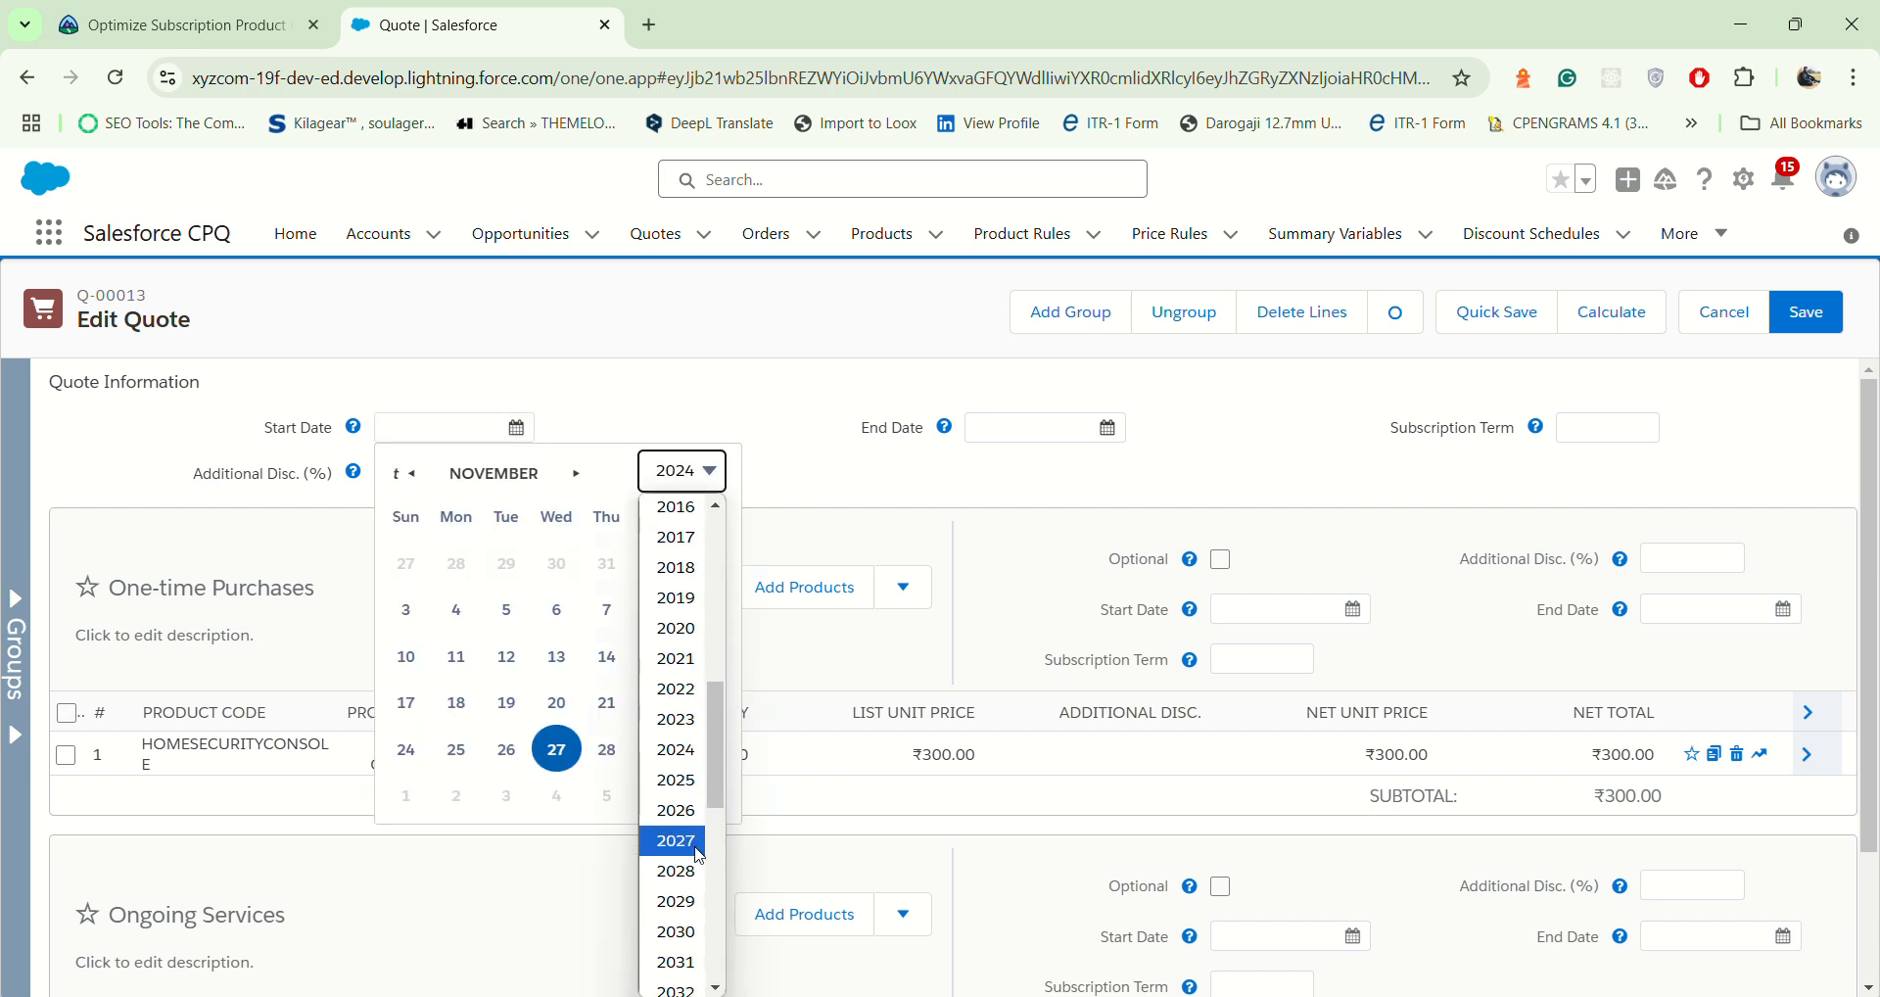
left_click(690, 782)
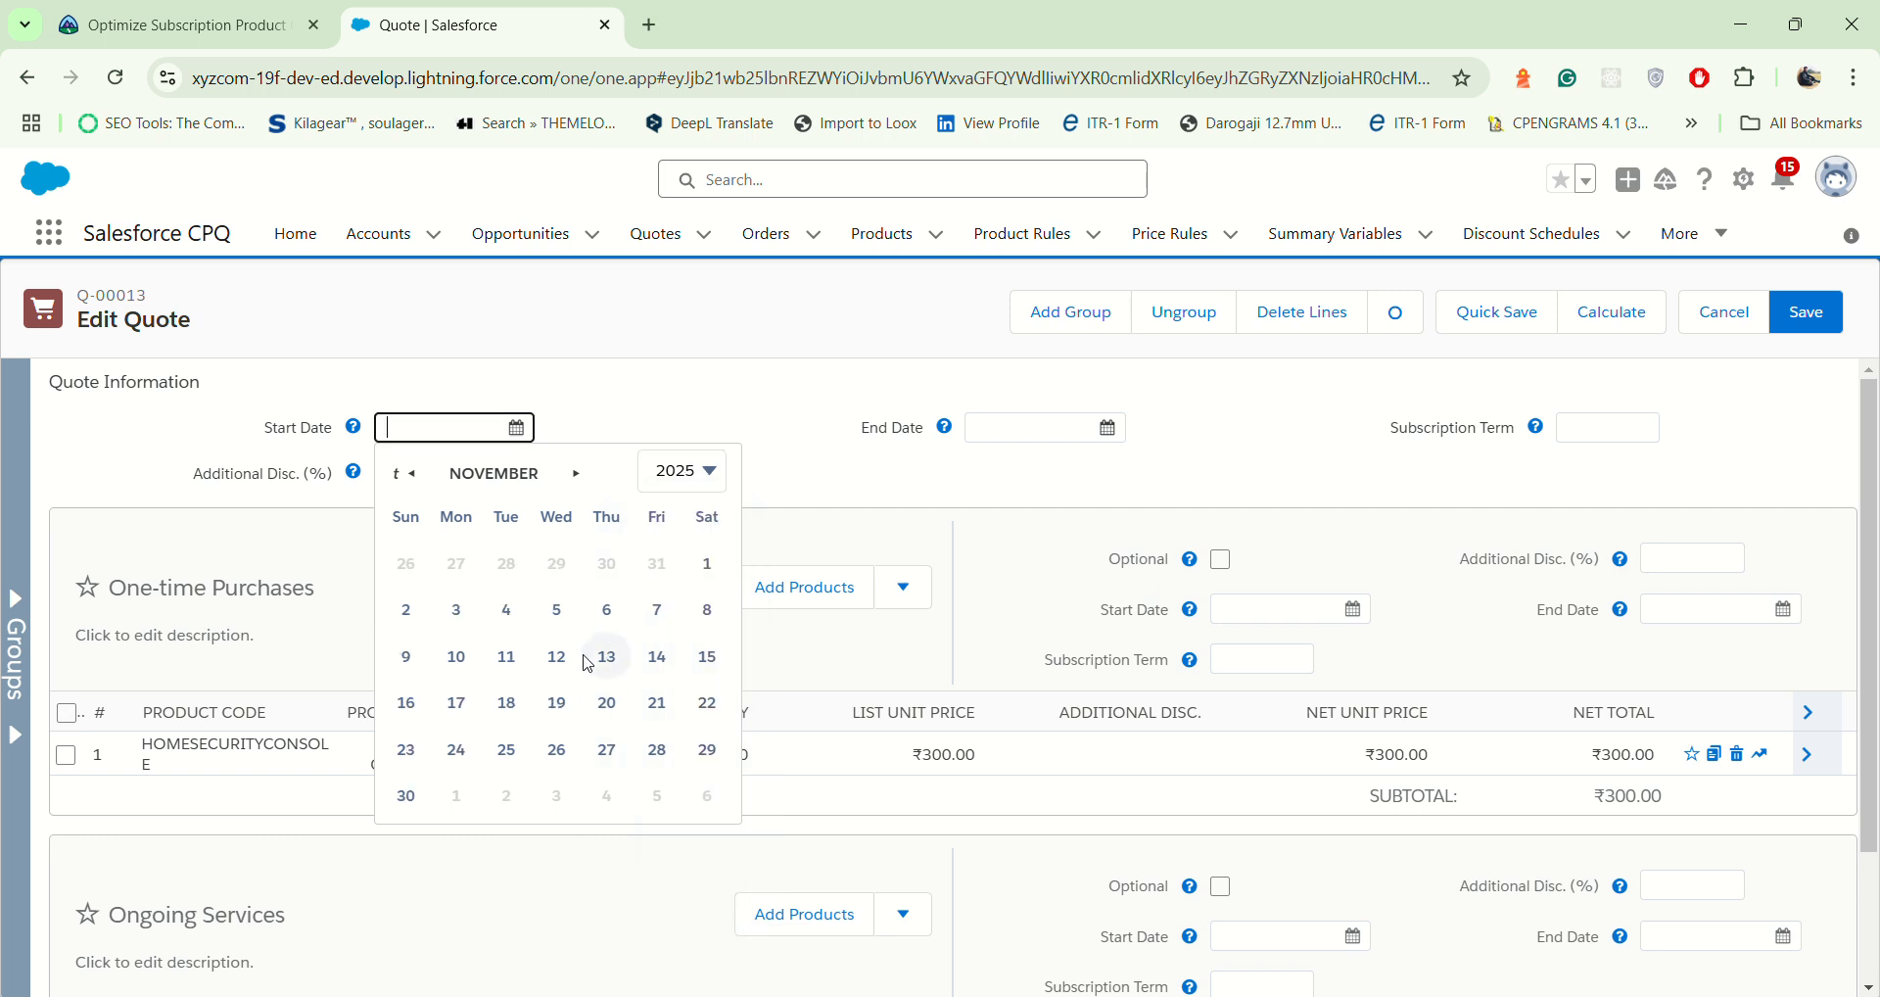
left_click(575, 476)
left_click(575, 475)
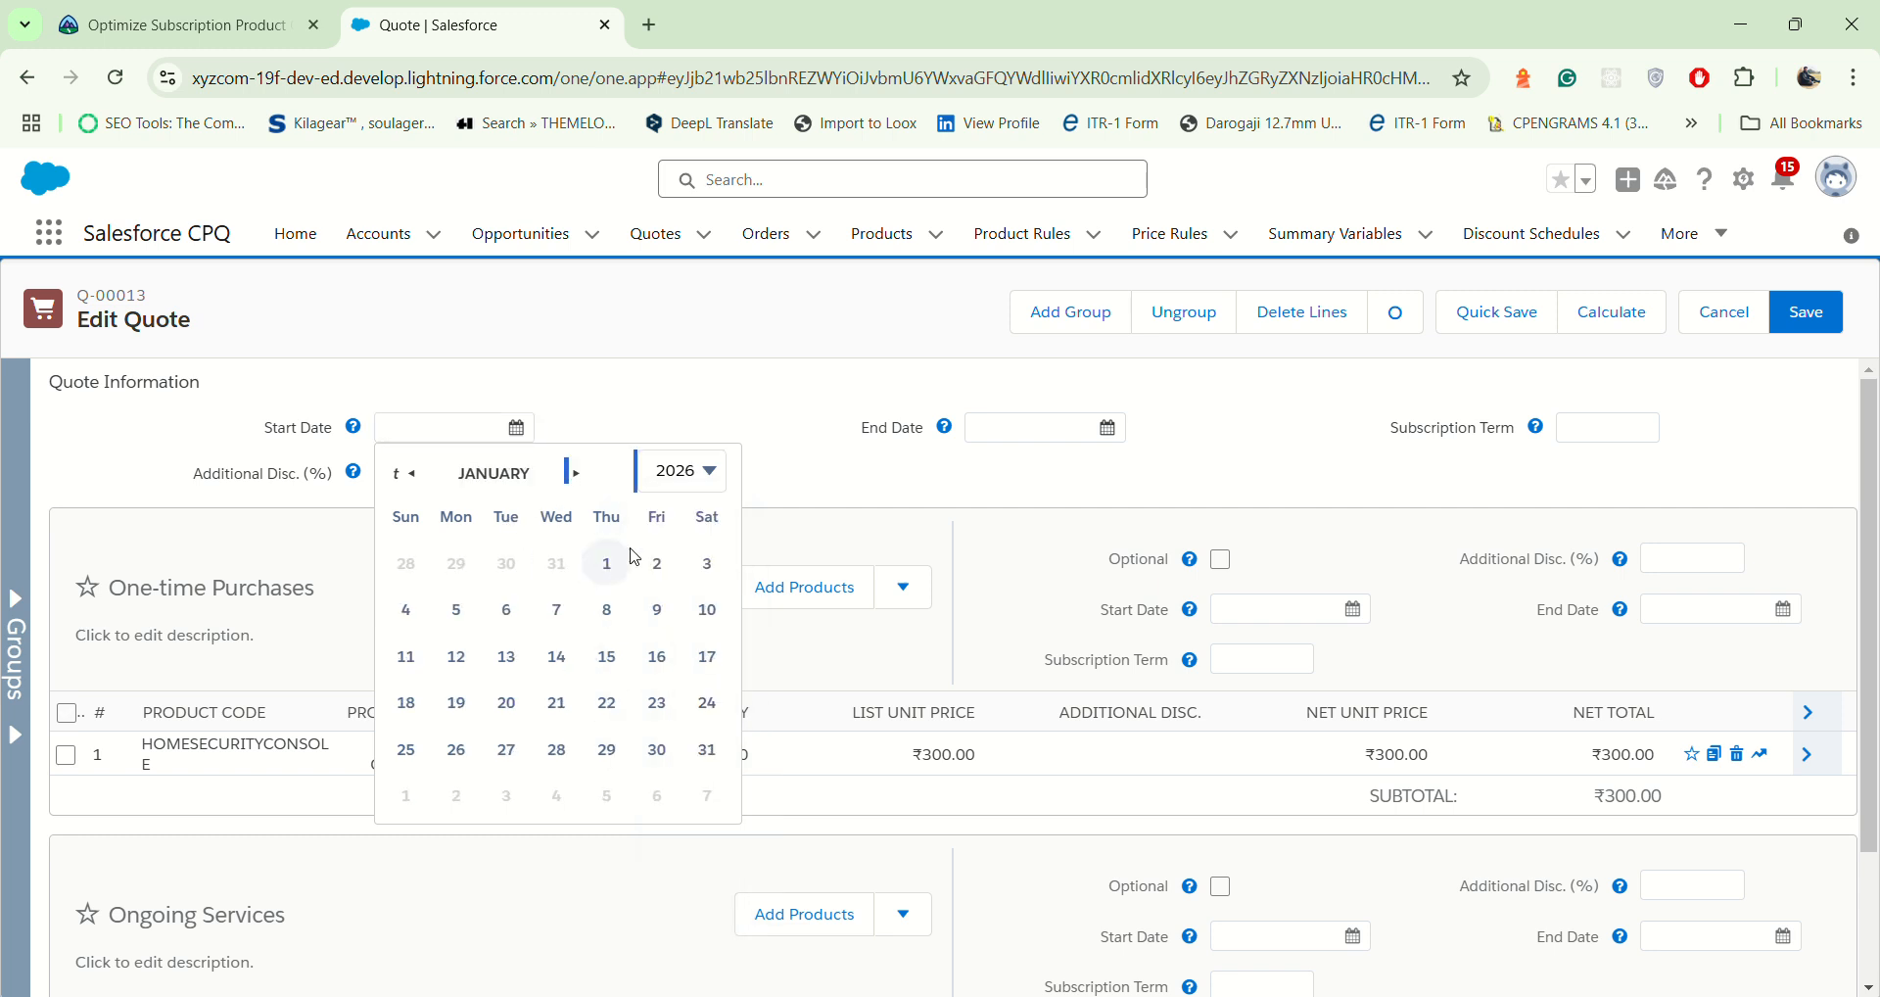
left_click(674, 474)
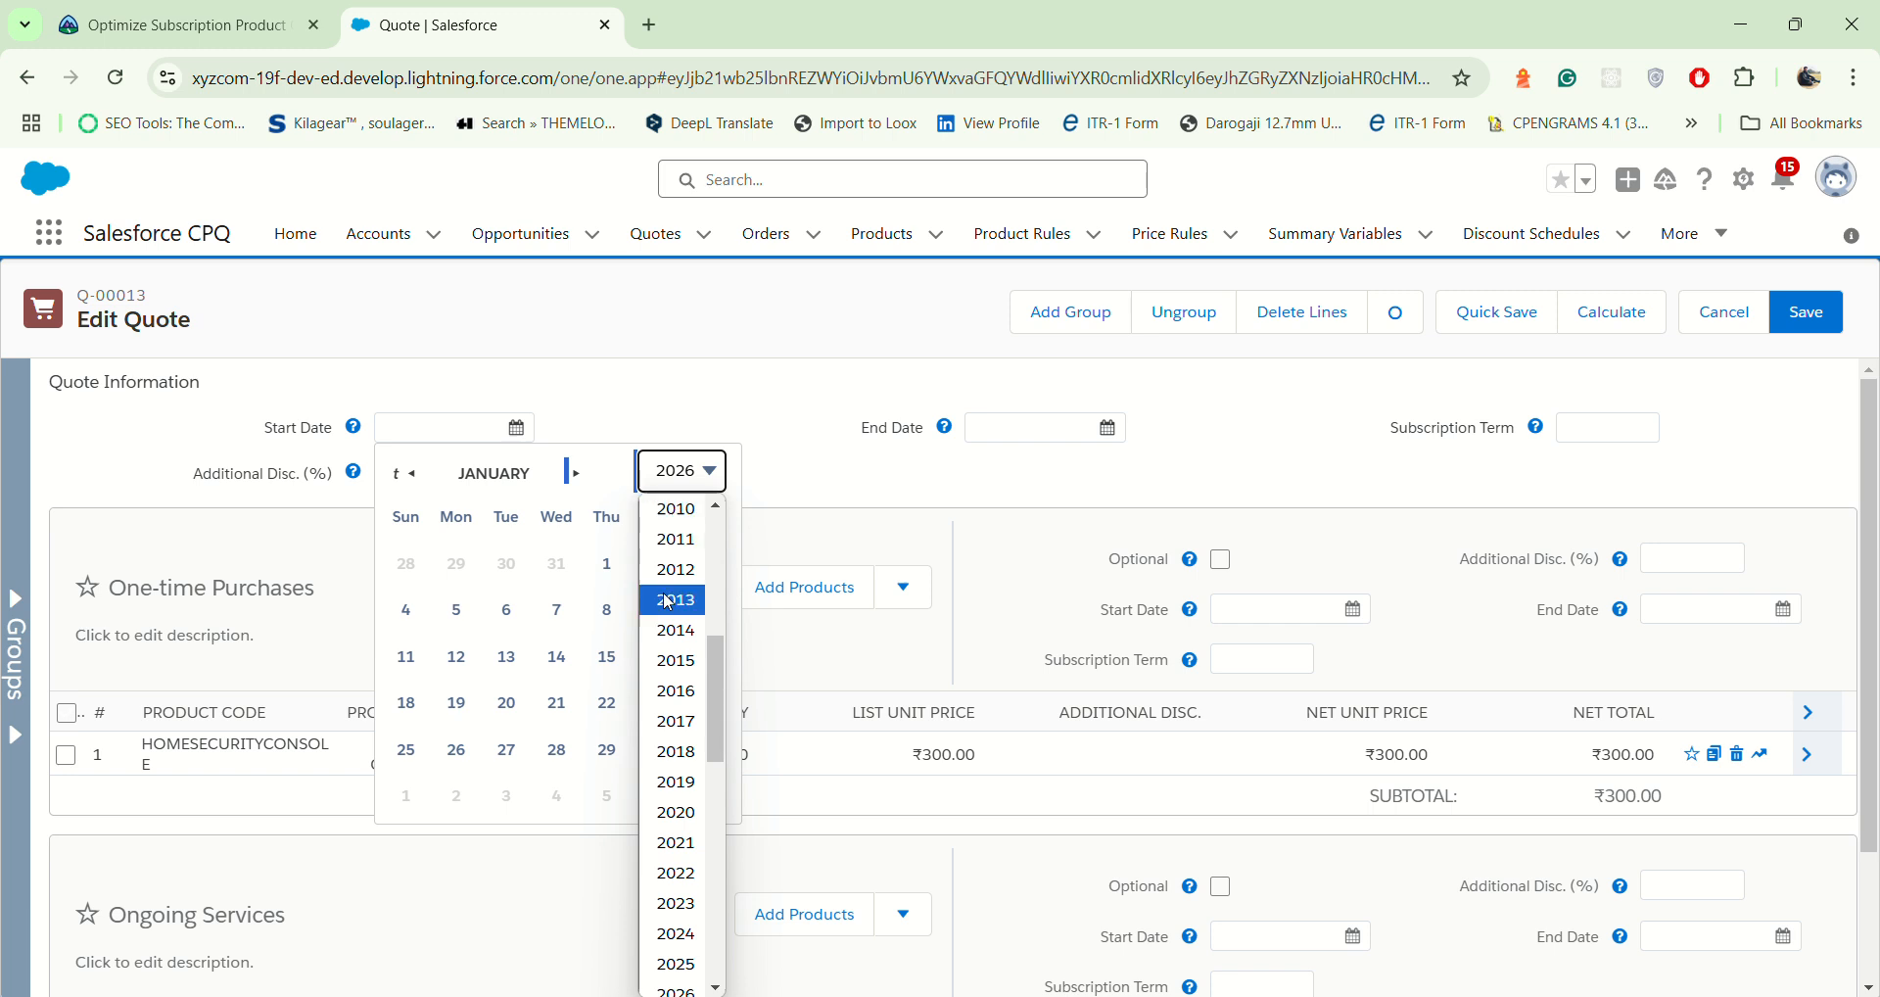
left_click(685, 969)
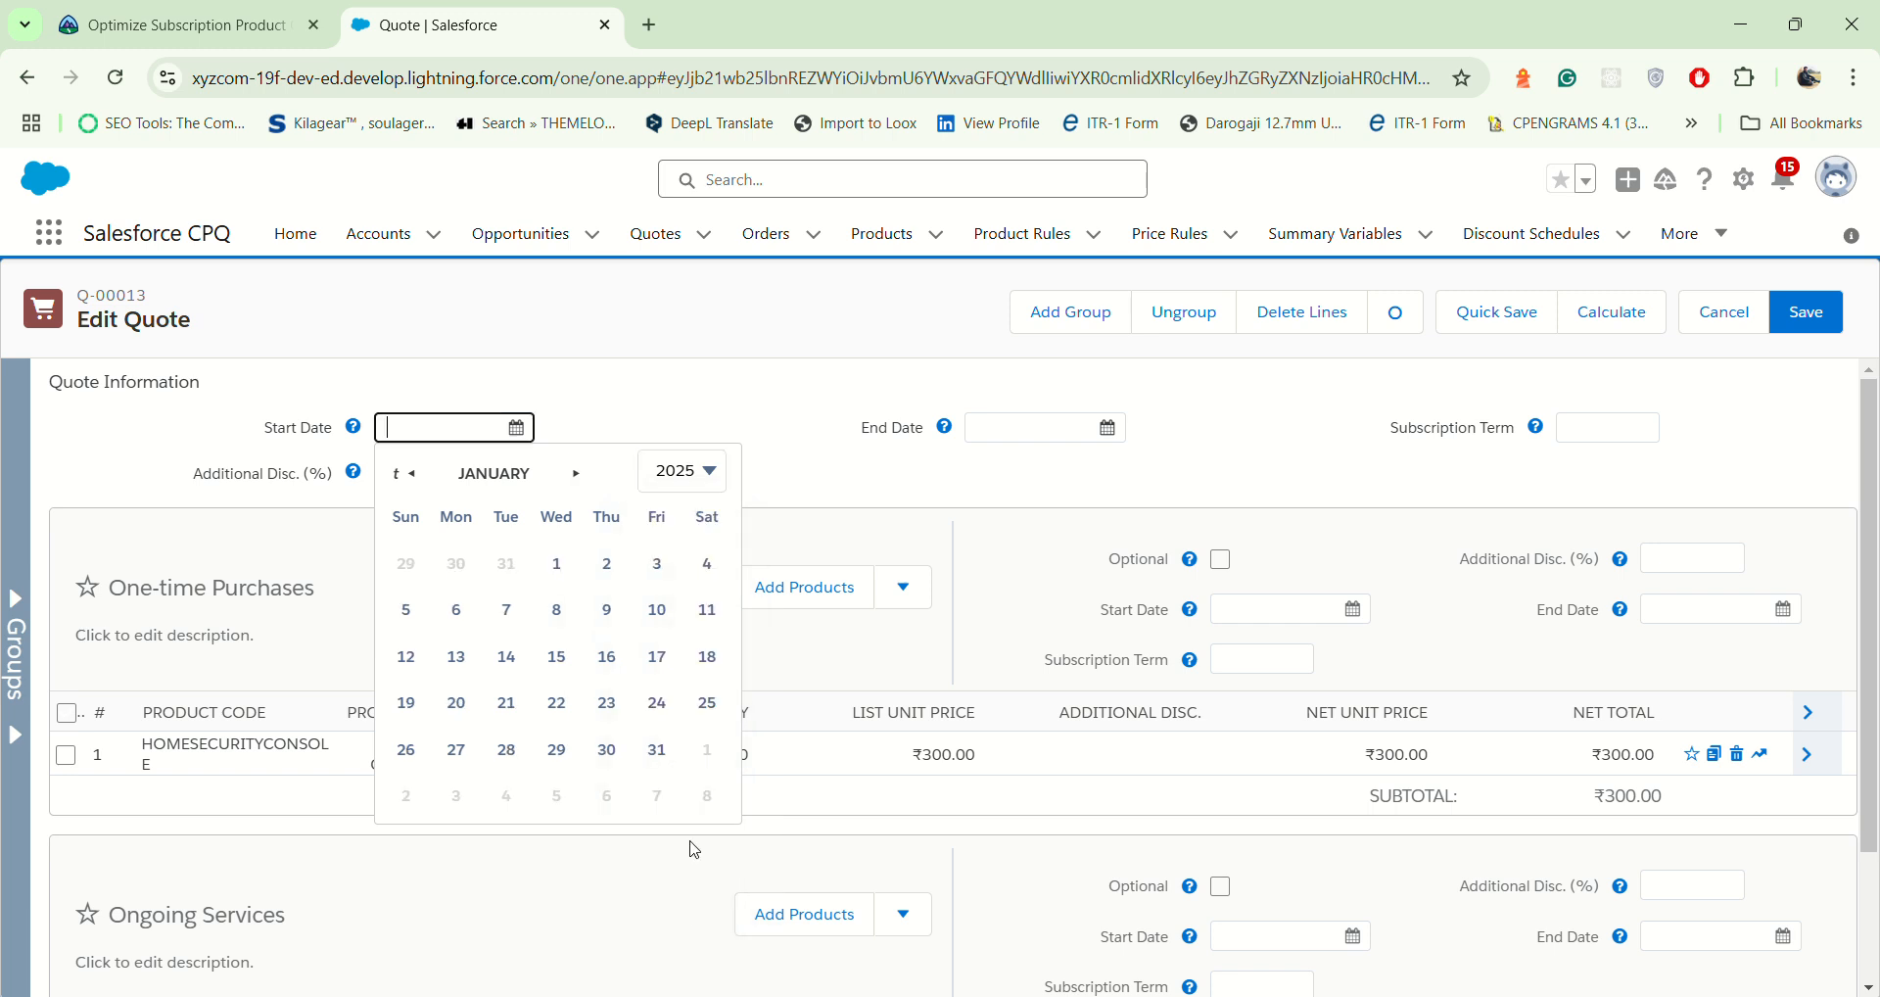
left_click(558, 566)
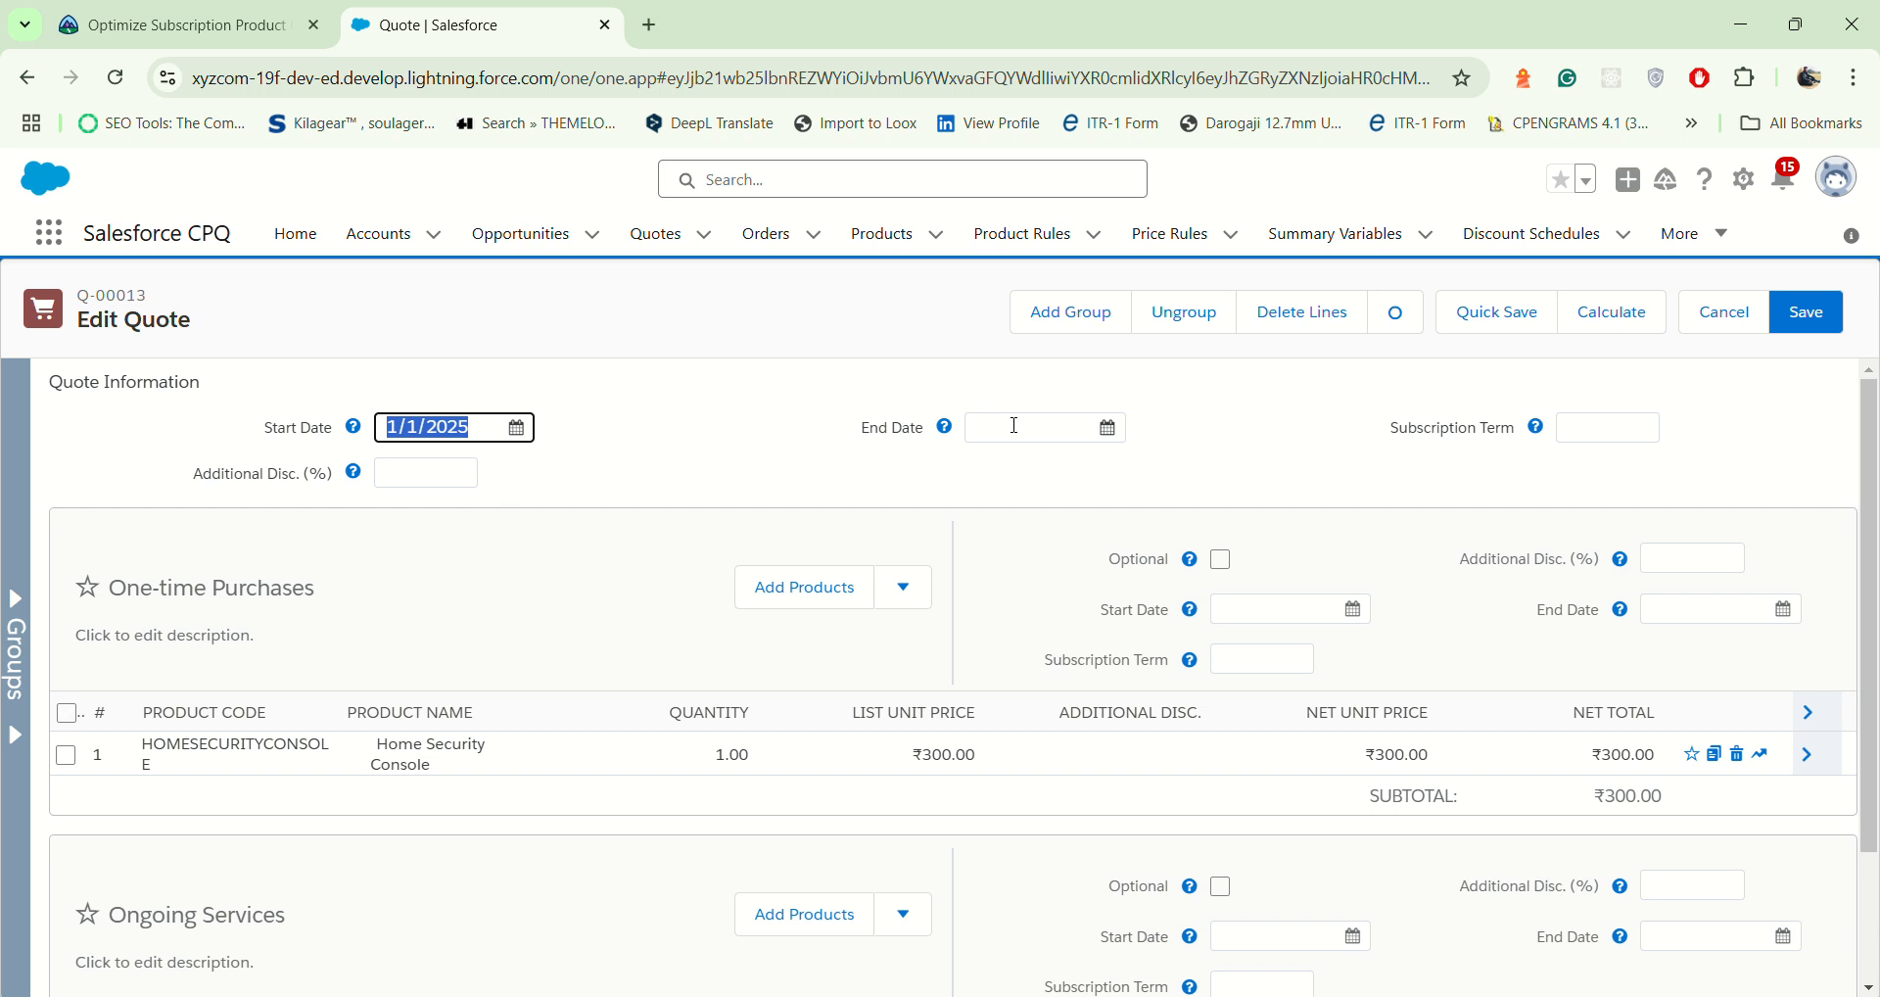
Step: Set the quote-level Subscription Term to 24 while editing the quote lines
left_click(1587, 427)
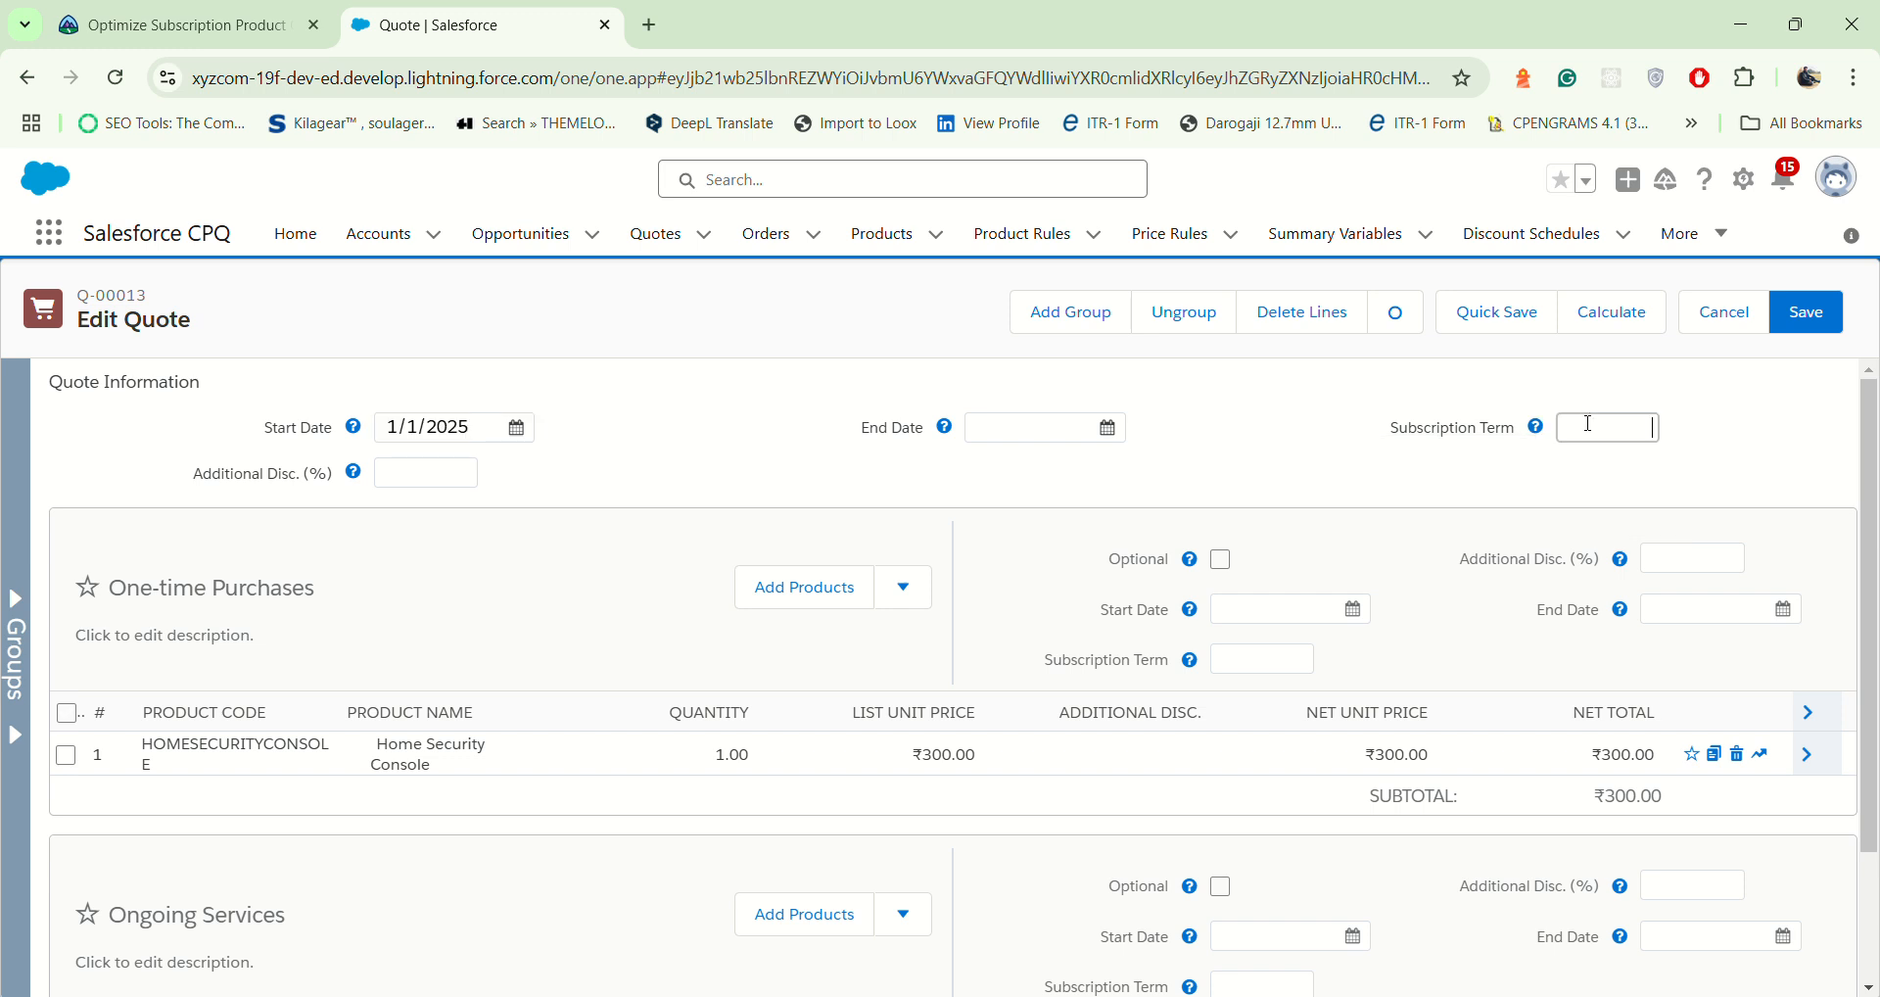
type("24")
left_click(829, 479)
Step: Start adding products to the One-time Purchases group and mark Door Sensor and Exterior Camera for selection
left_click(803, 590)
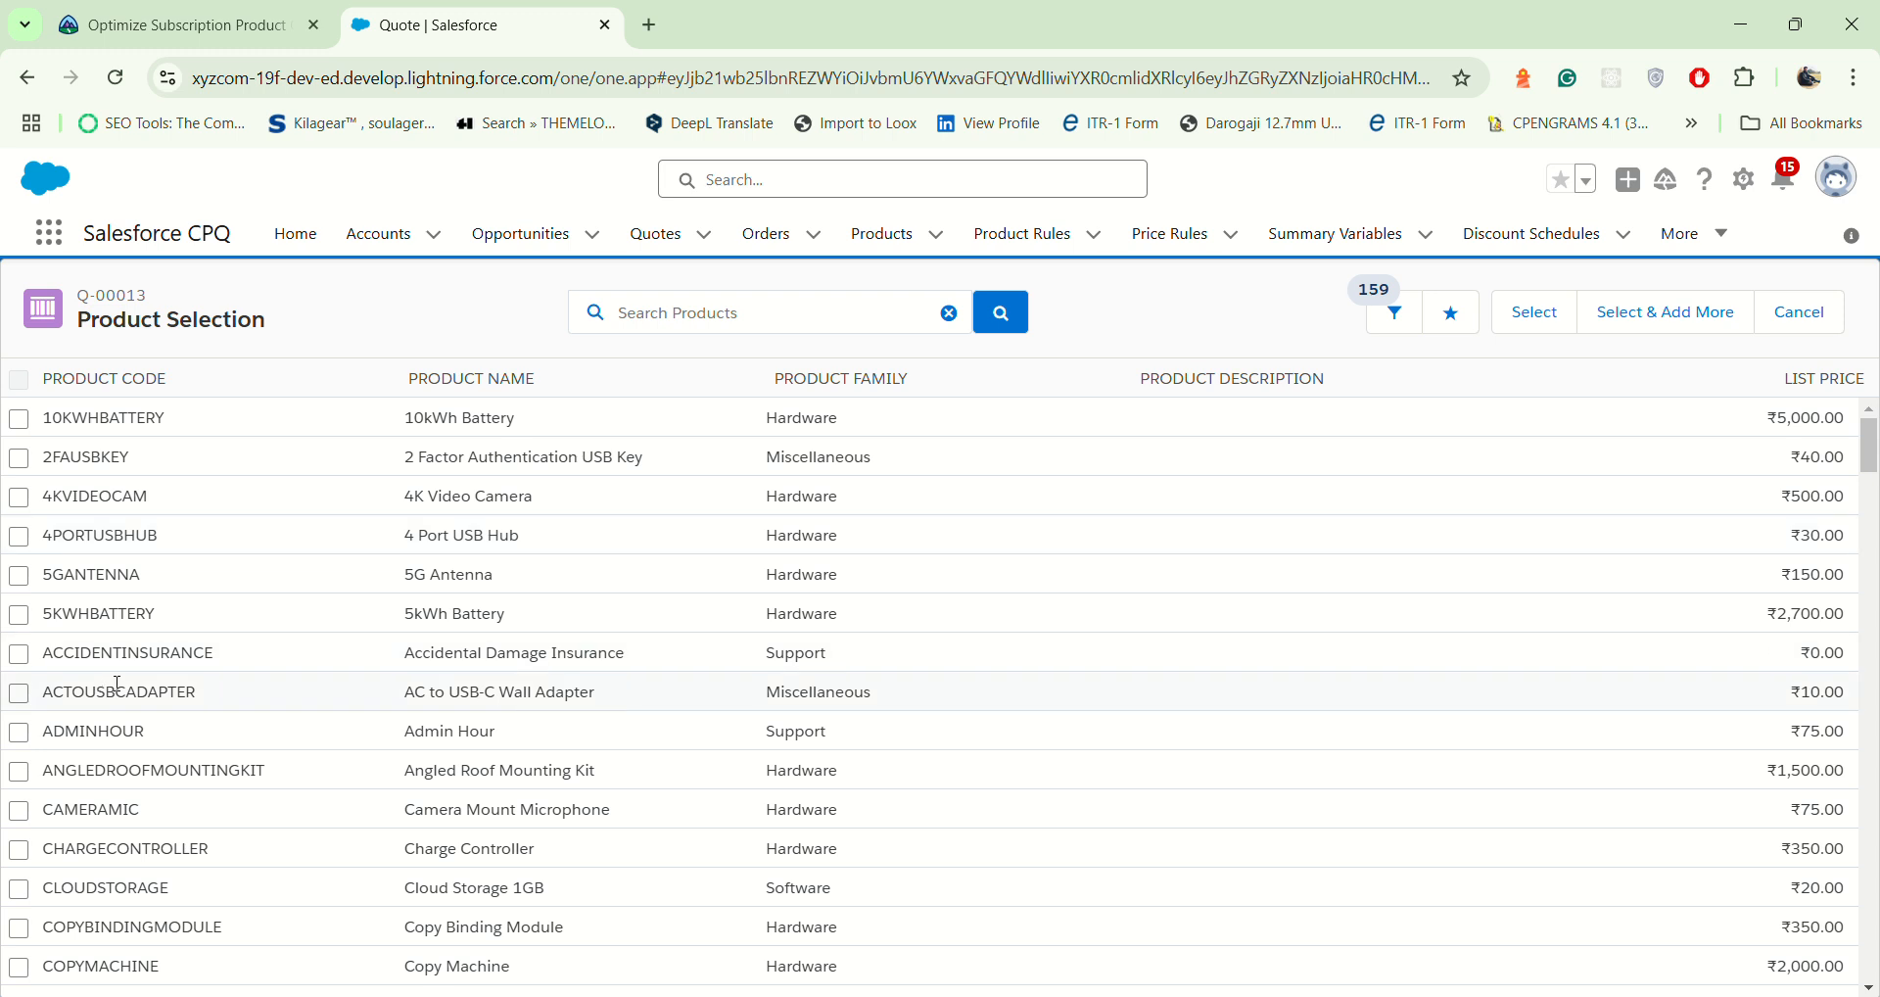
scroll(108, 719, "down", 4)
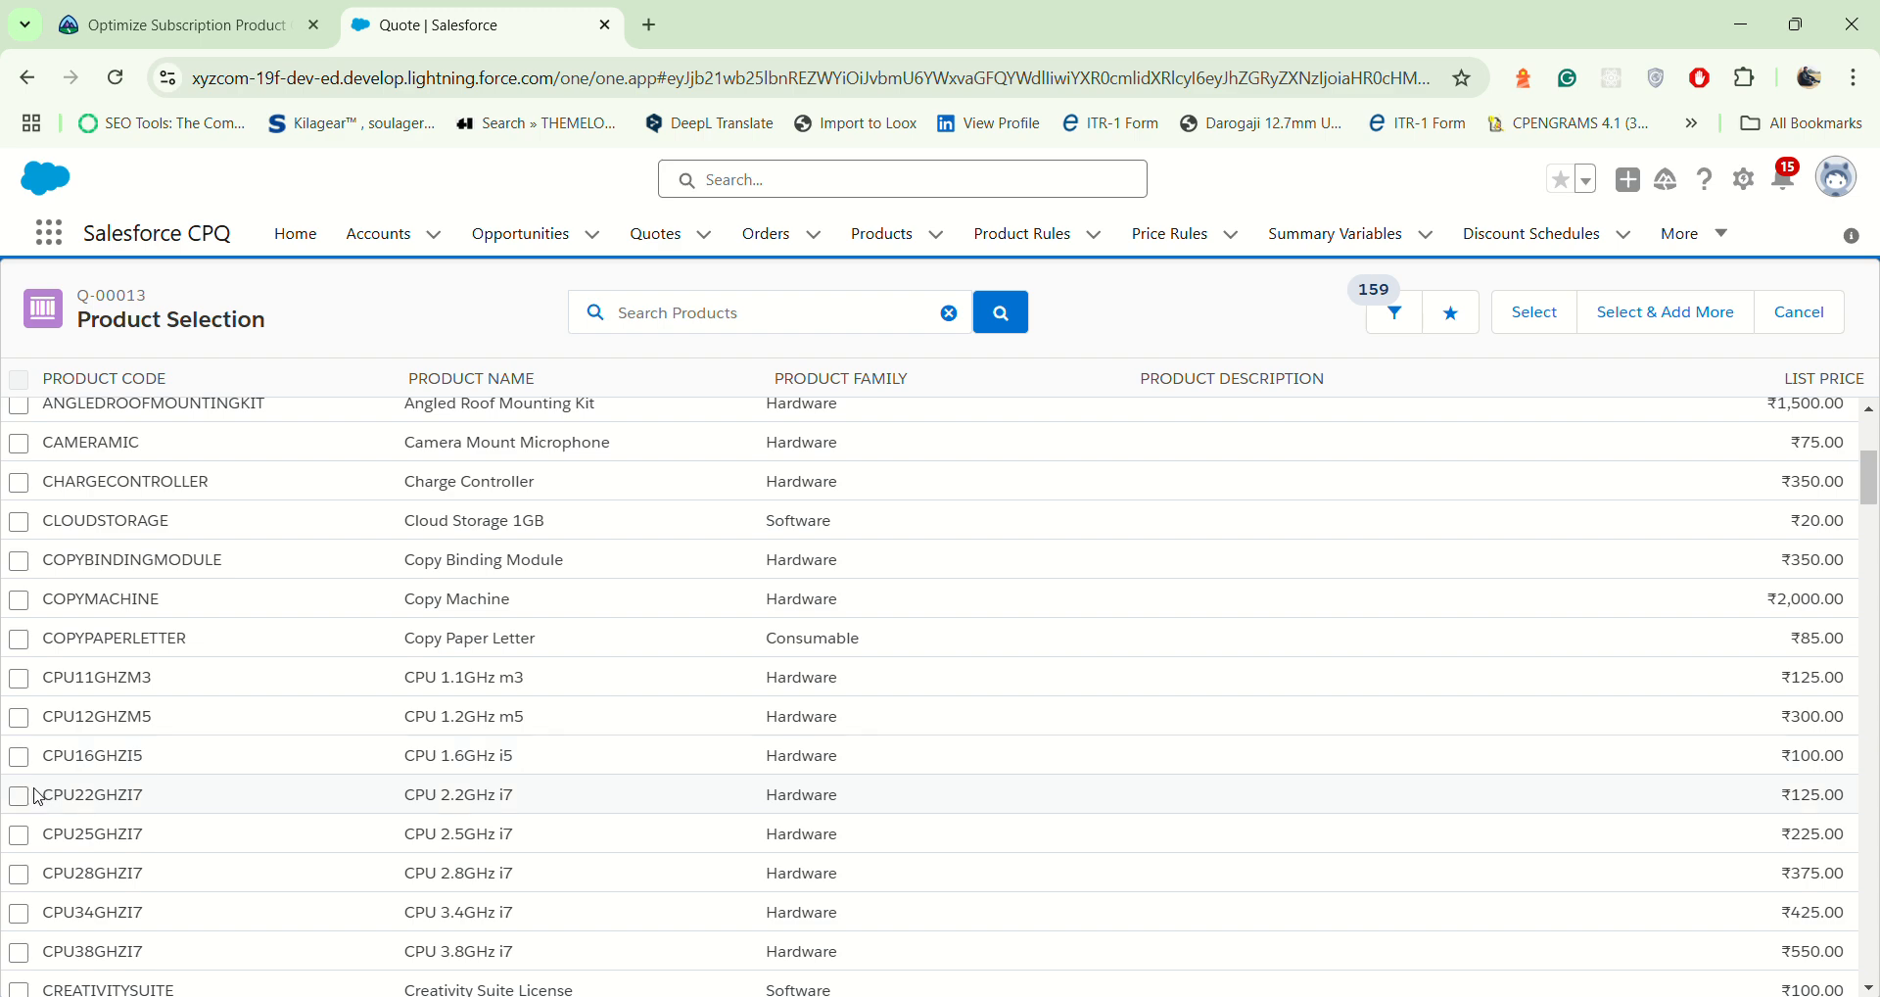
scroll(34, 792, "down", 14)
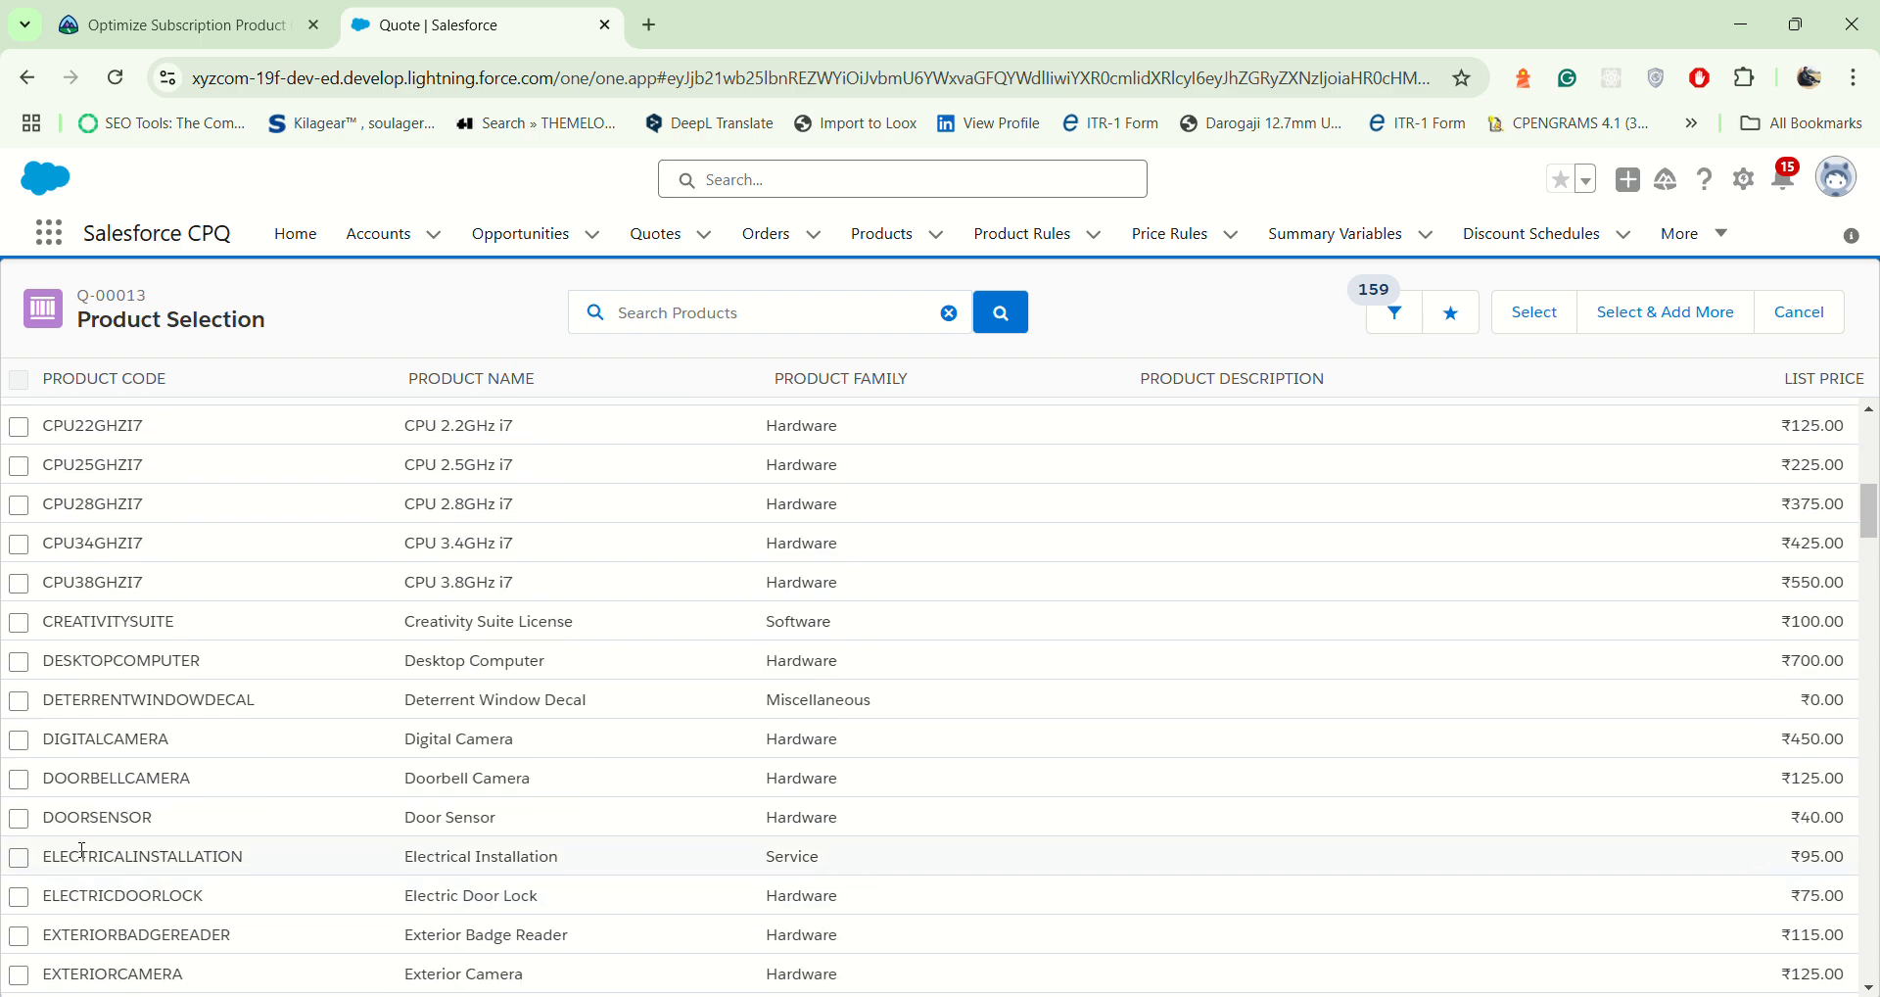
scroll(59, 821, "up", 4)
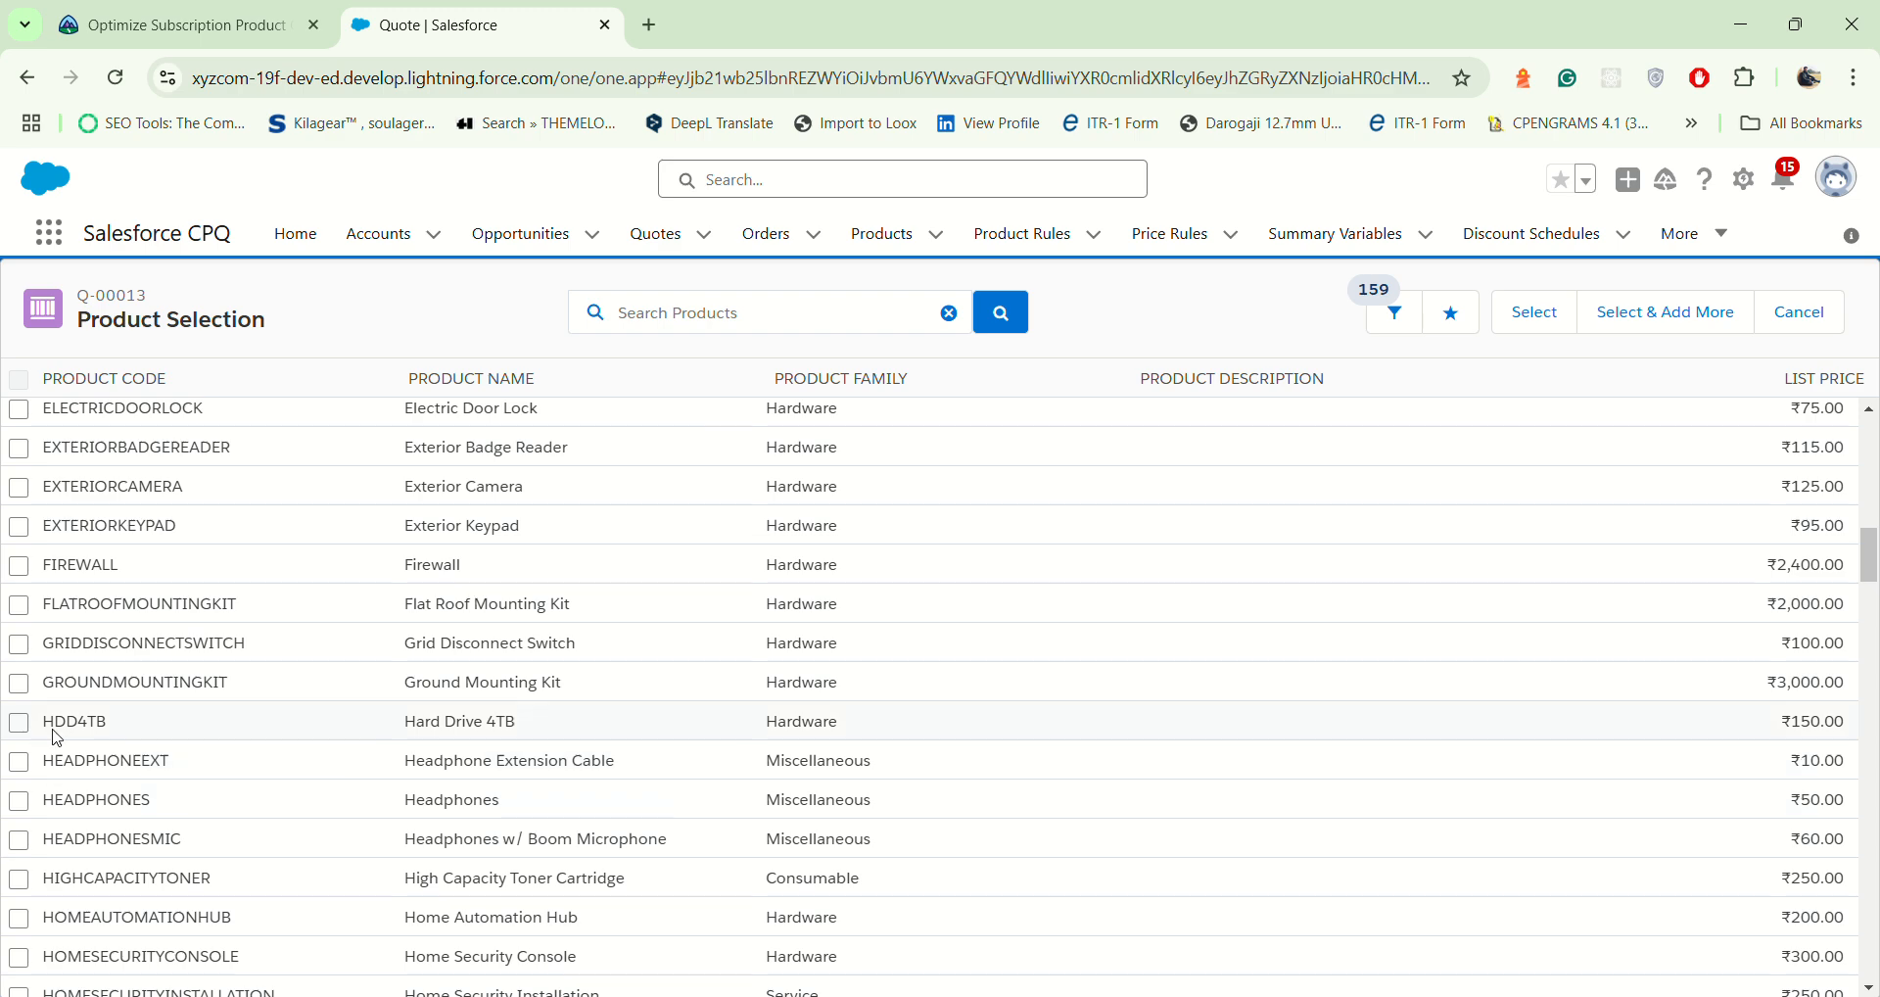
scroll(83, 739, "down", 3)
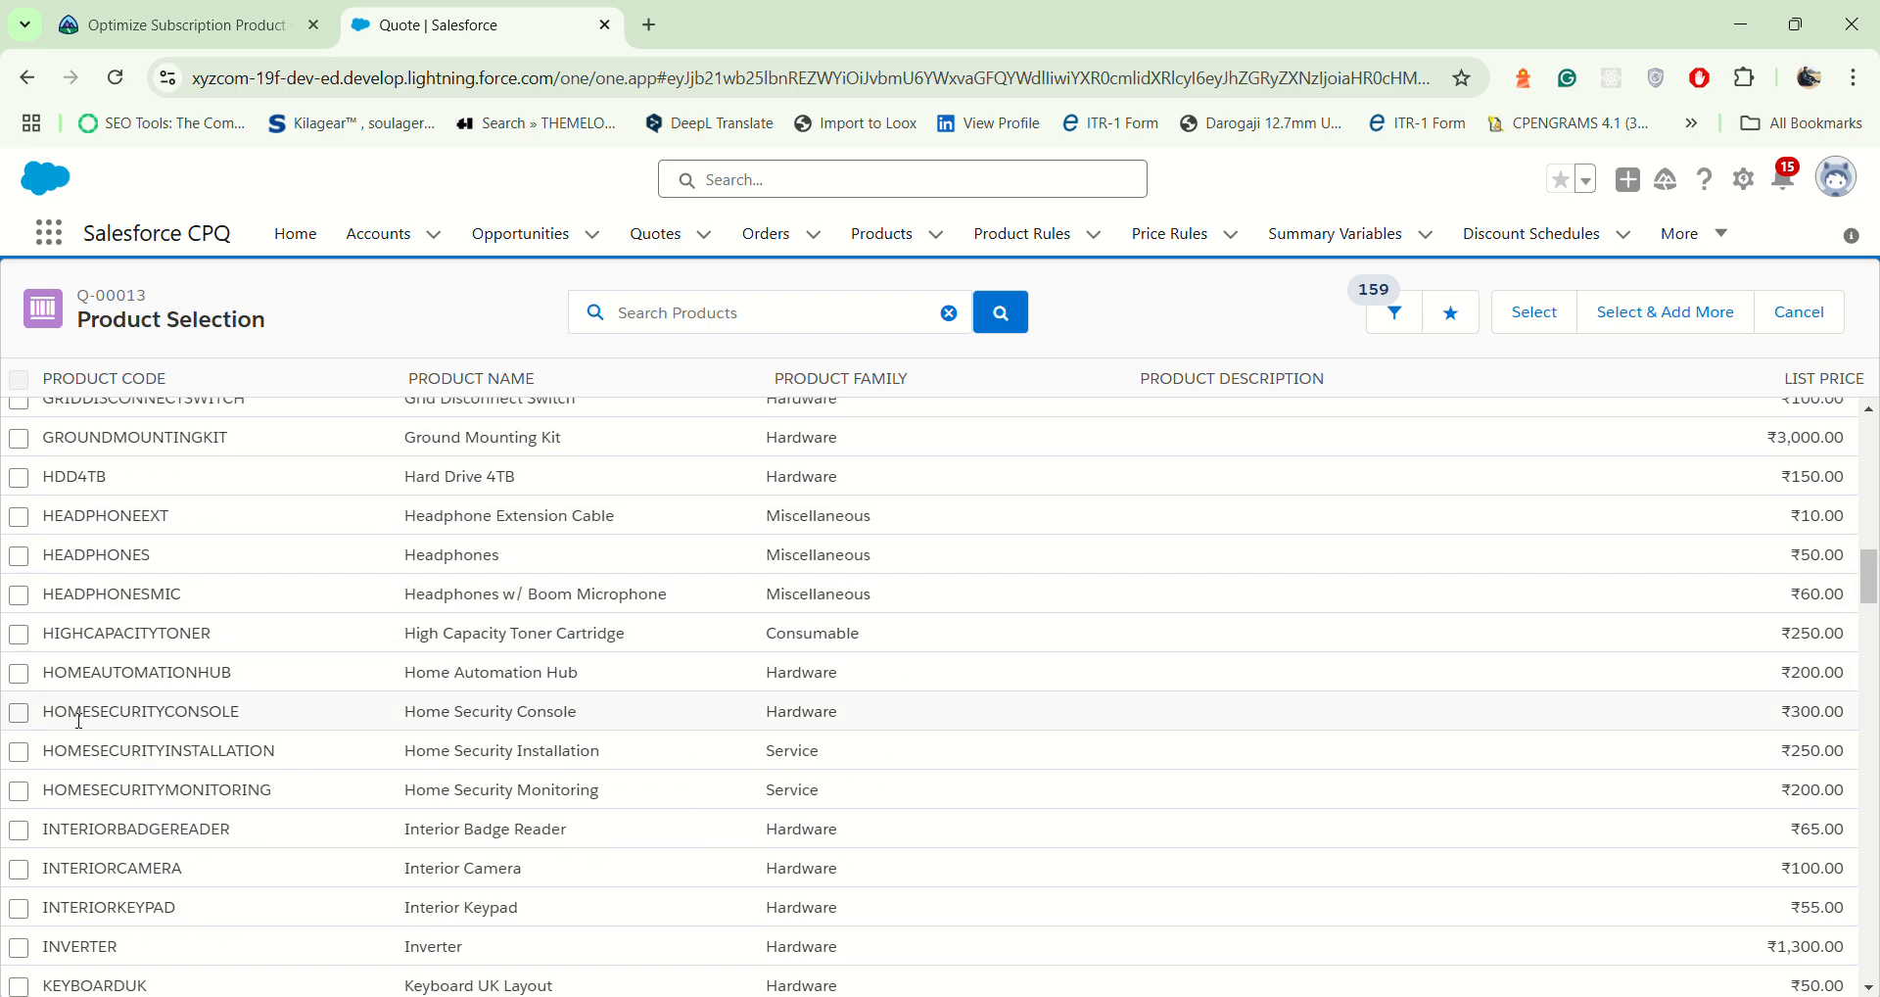
scroll(79, 725, "up", 4)
scroll(79, 722, "up", 1)
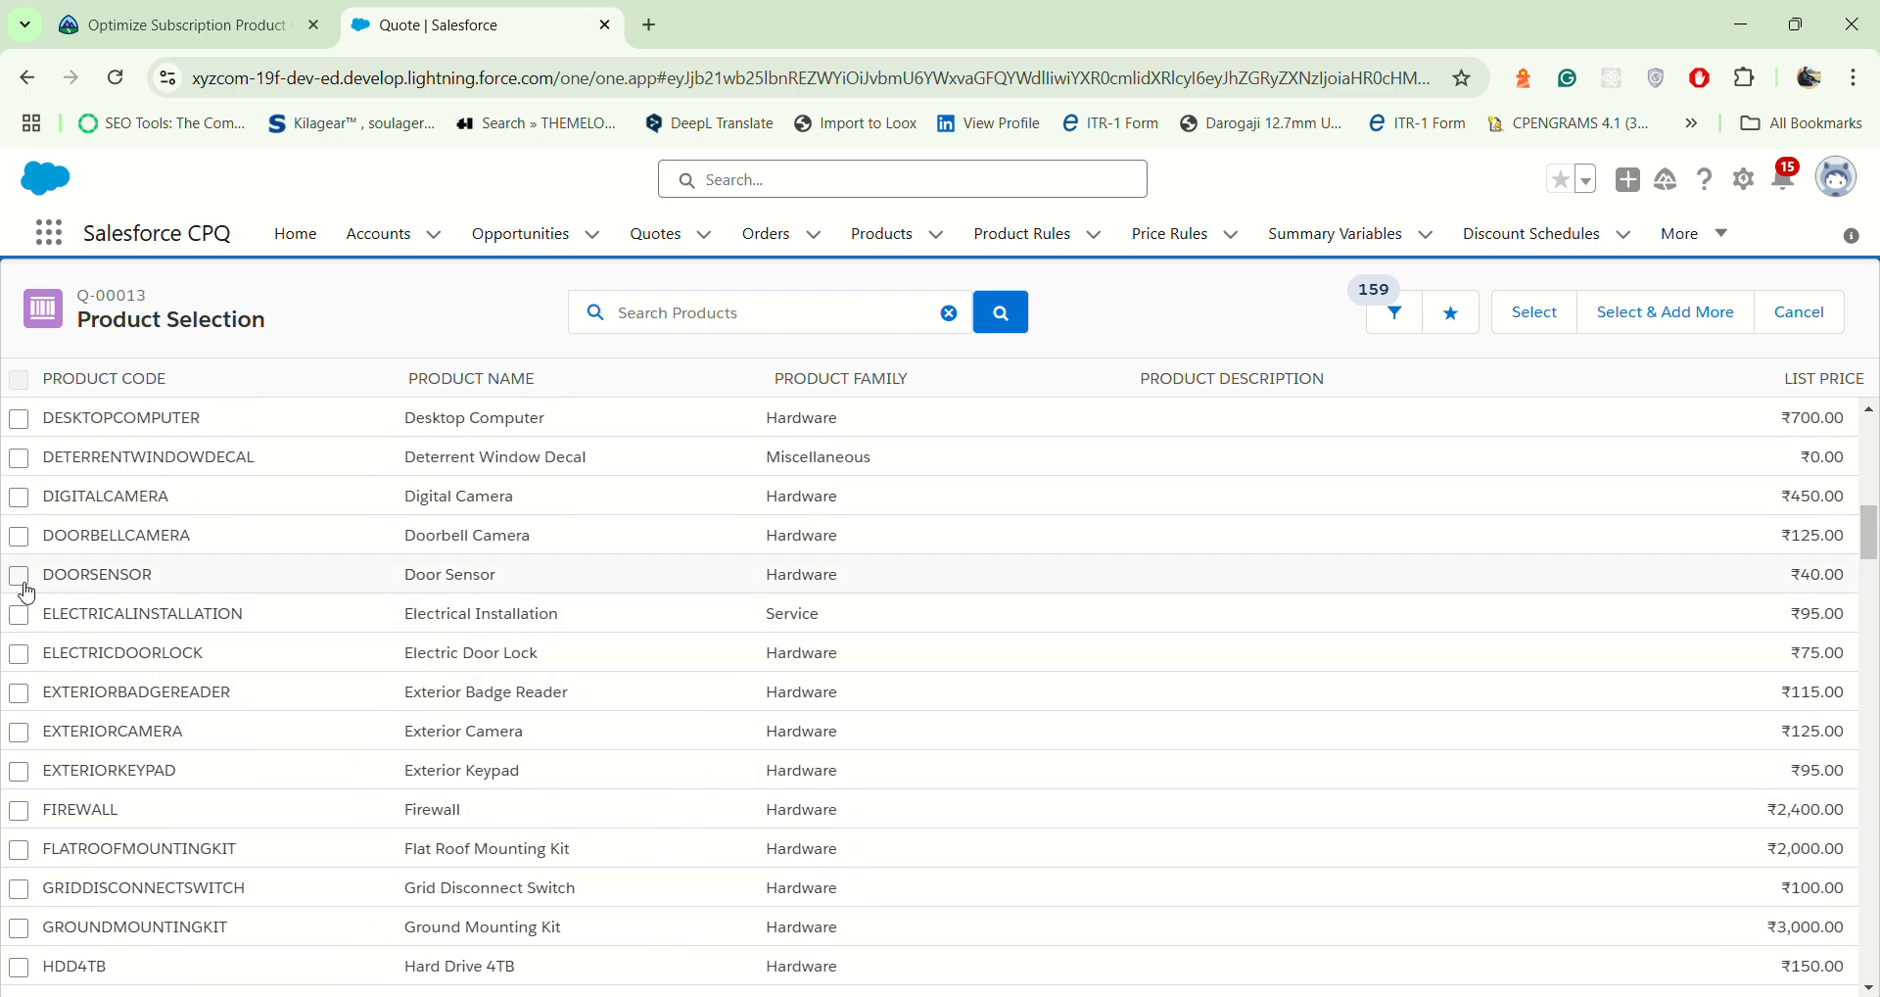
left_click(19, 583)
scroll(26, 592, "down", 1)
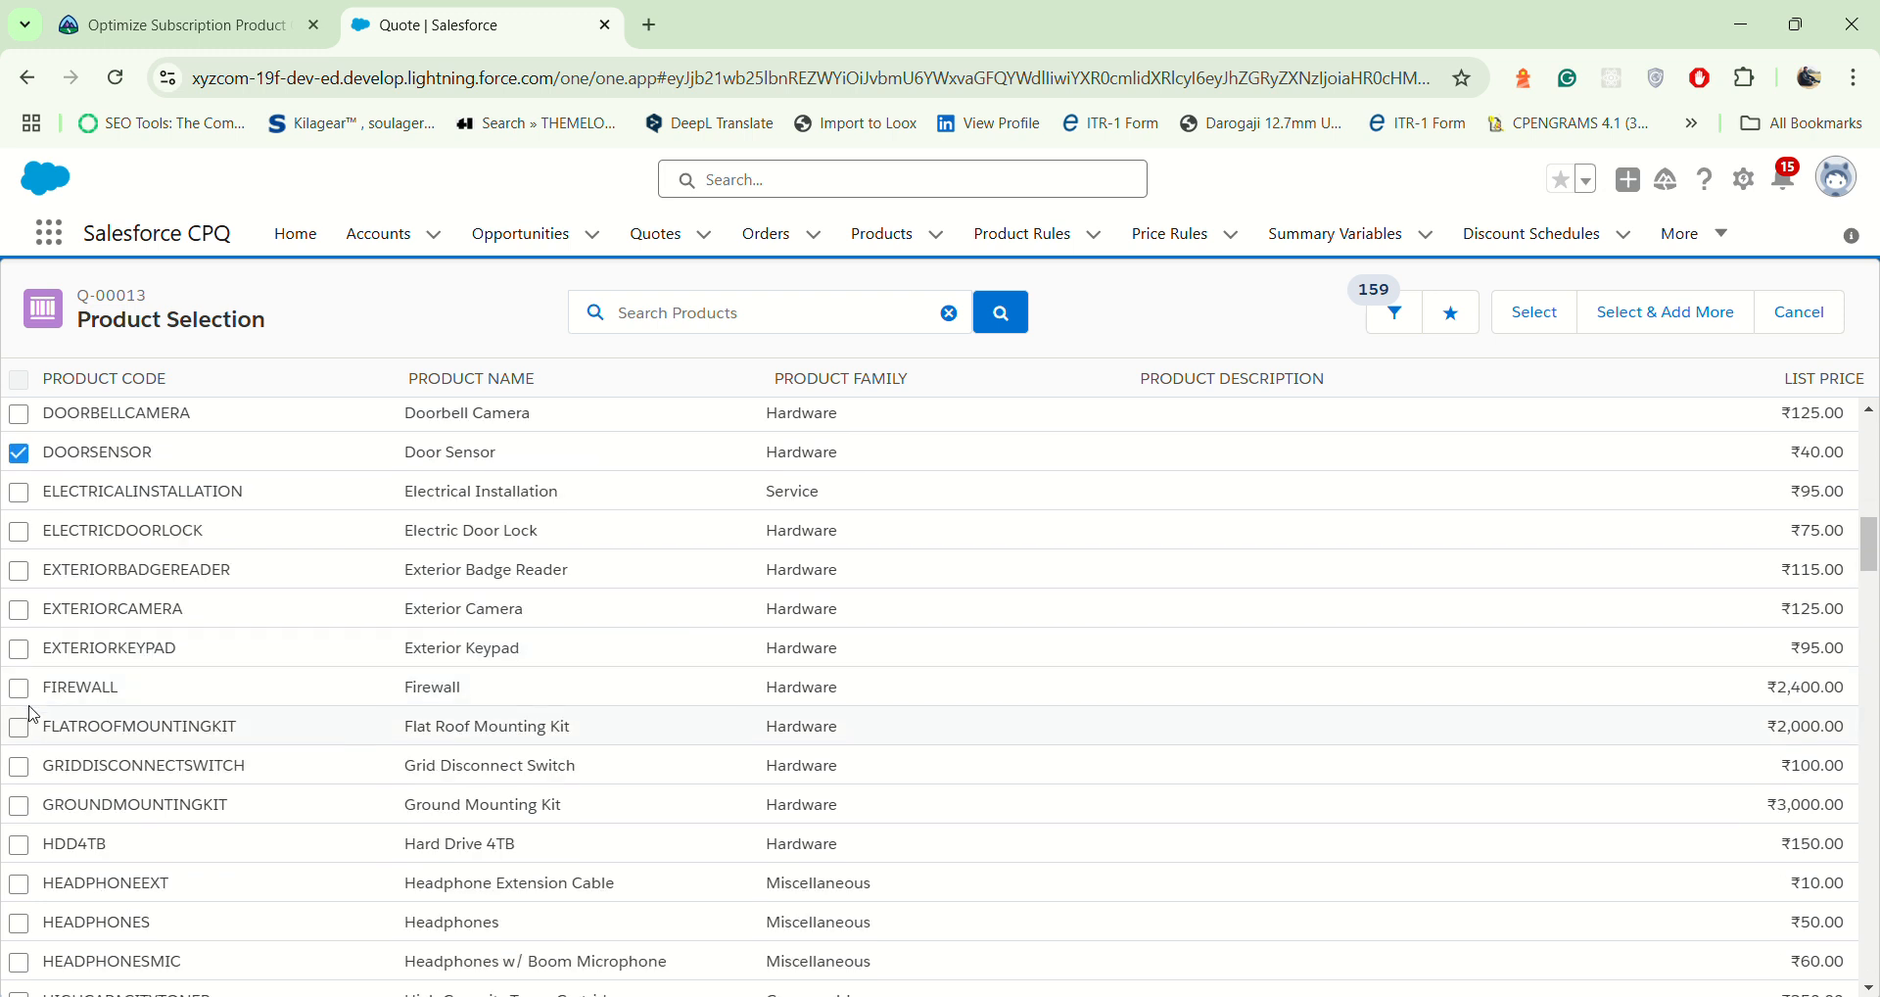
left_click(20, 613)
Step: Mark Home Security Installation for selection too, and review the marked Exterior Camera and Door Sensor products
scroll(459, 718, "down", 1)
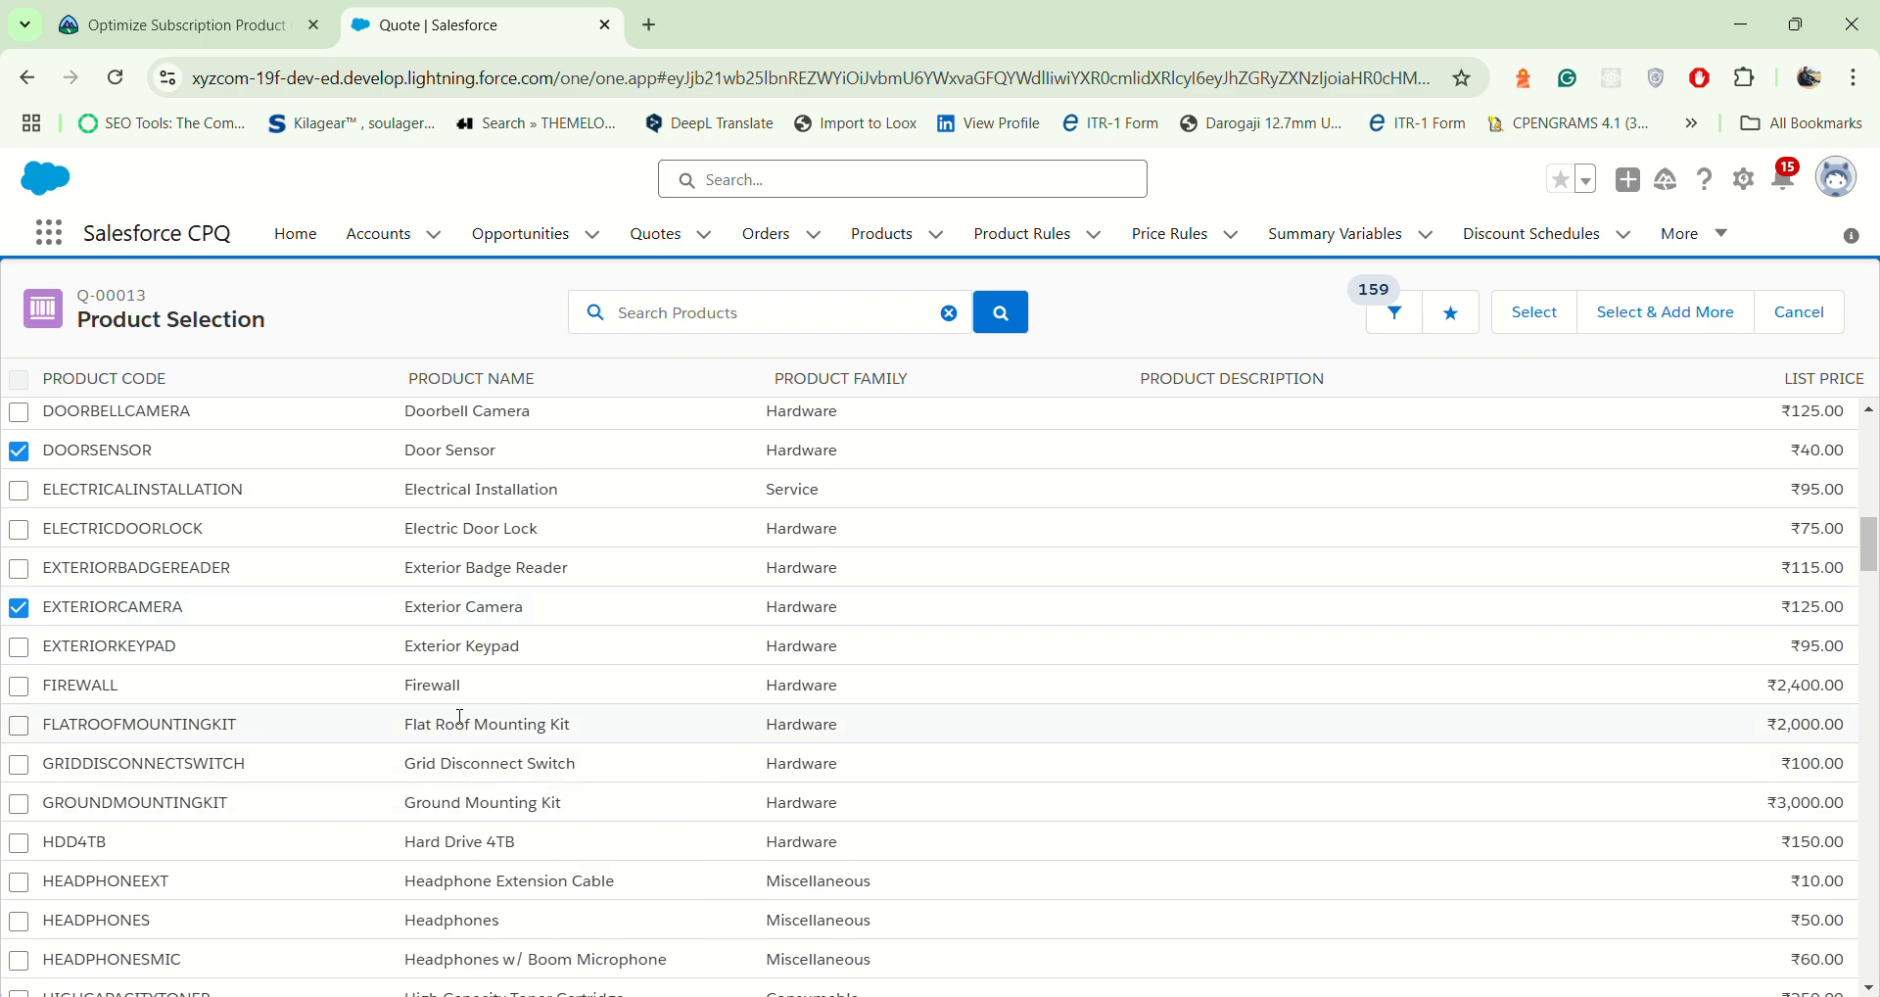
scroll(461, 717, "down", 5)
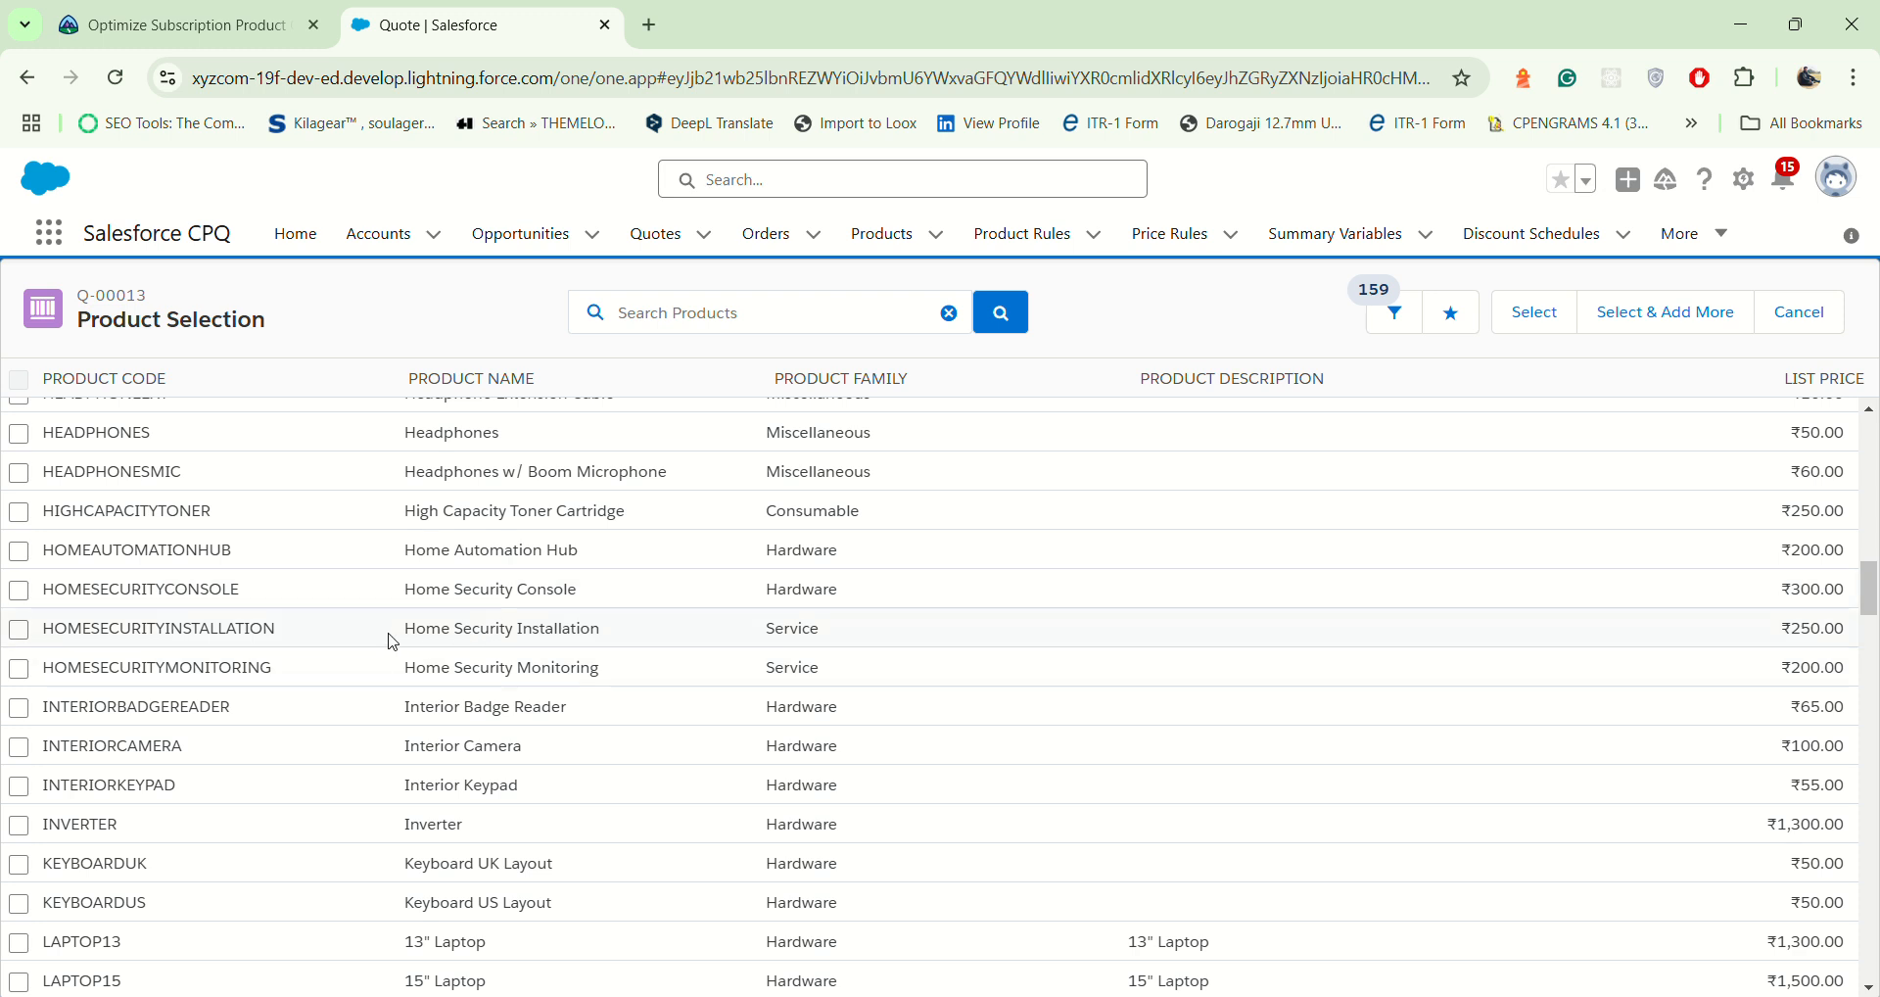
left_click_drag(412, 627, 611, 631)
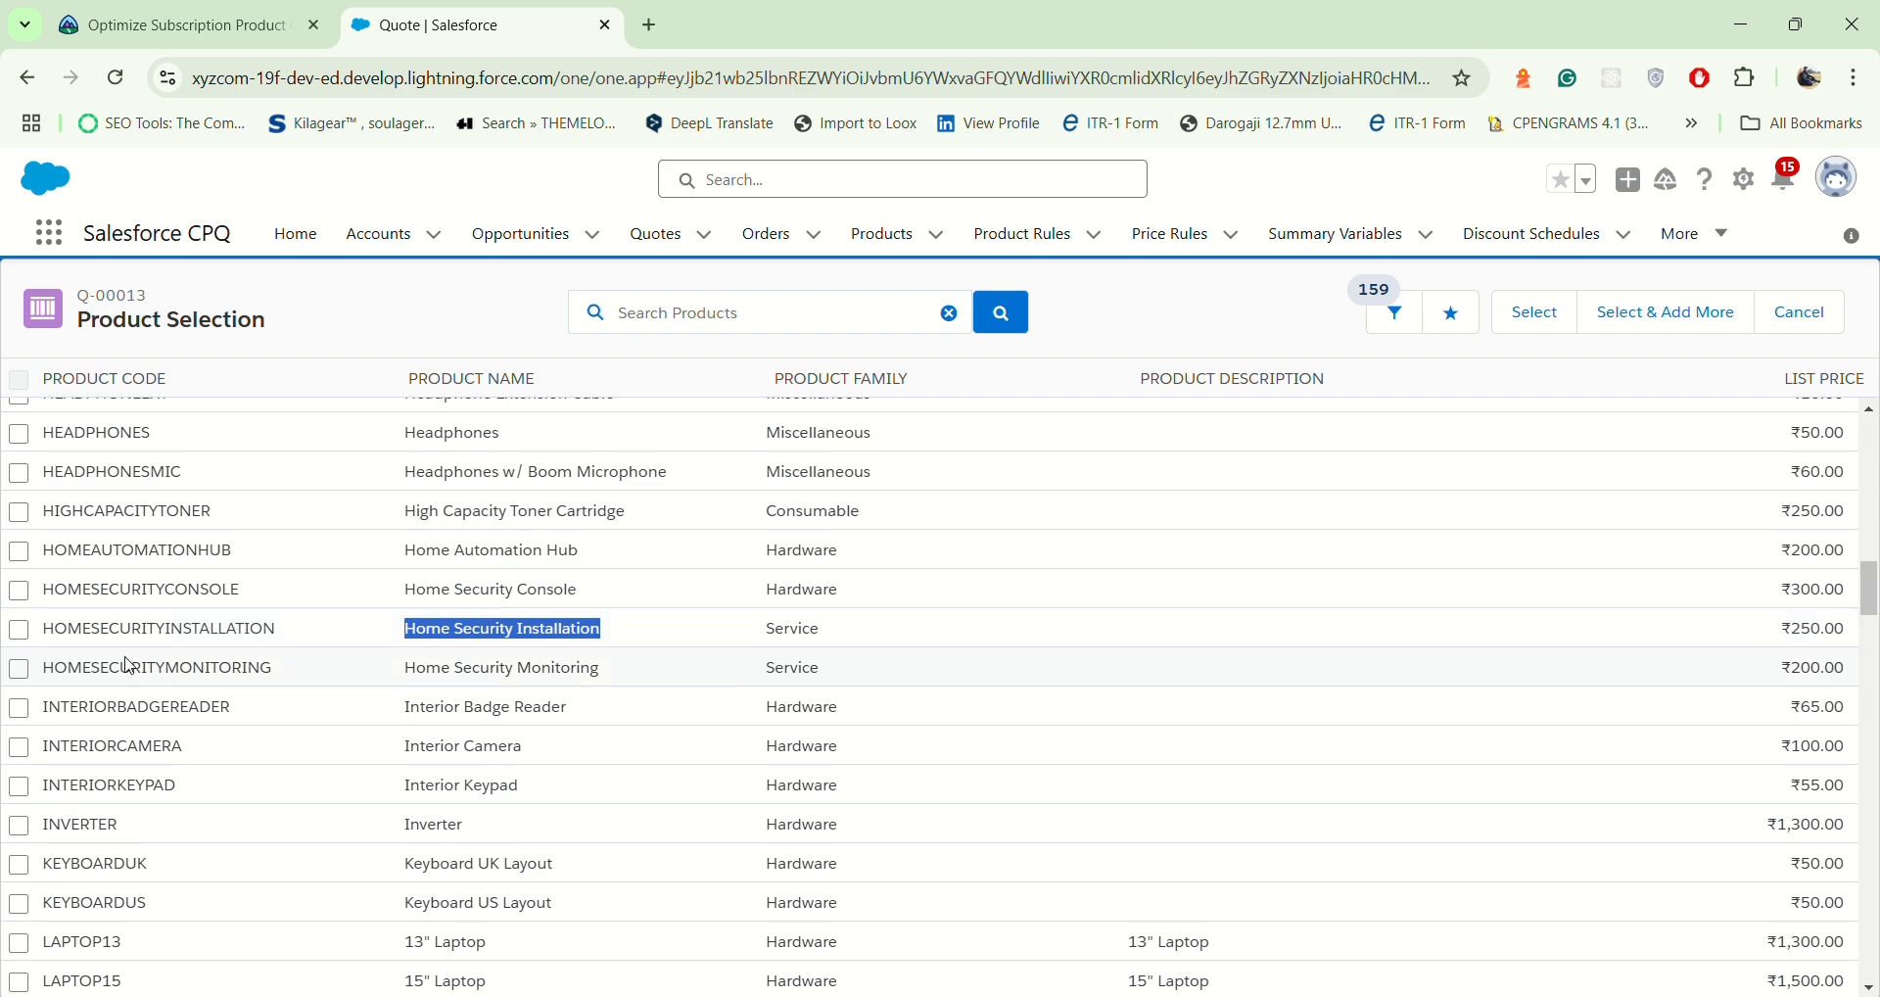
left_click(19, 639)
scroll(20, 642, "up", 5)
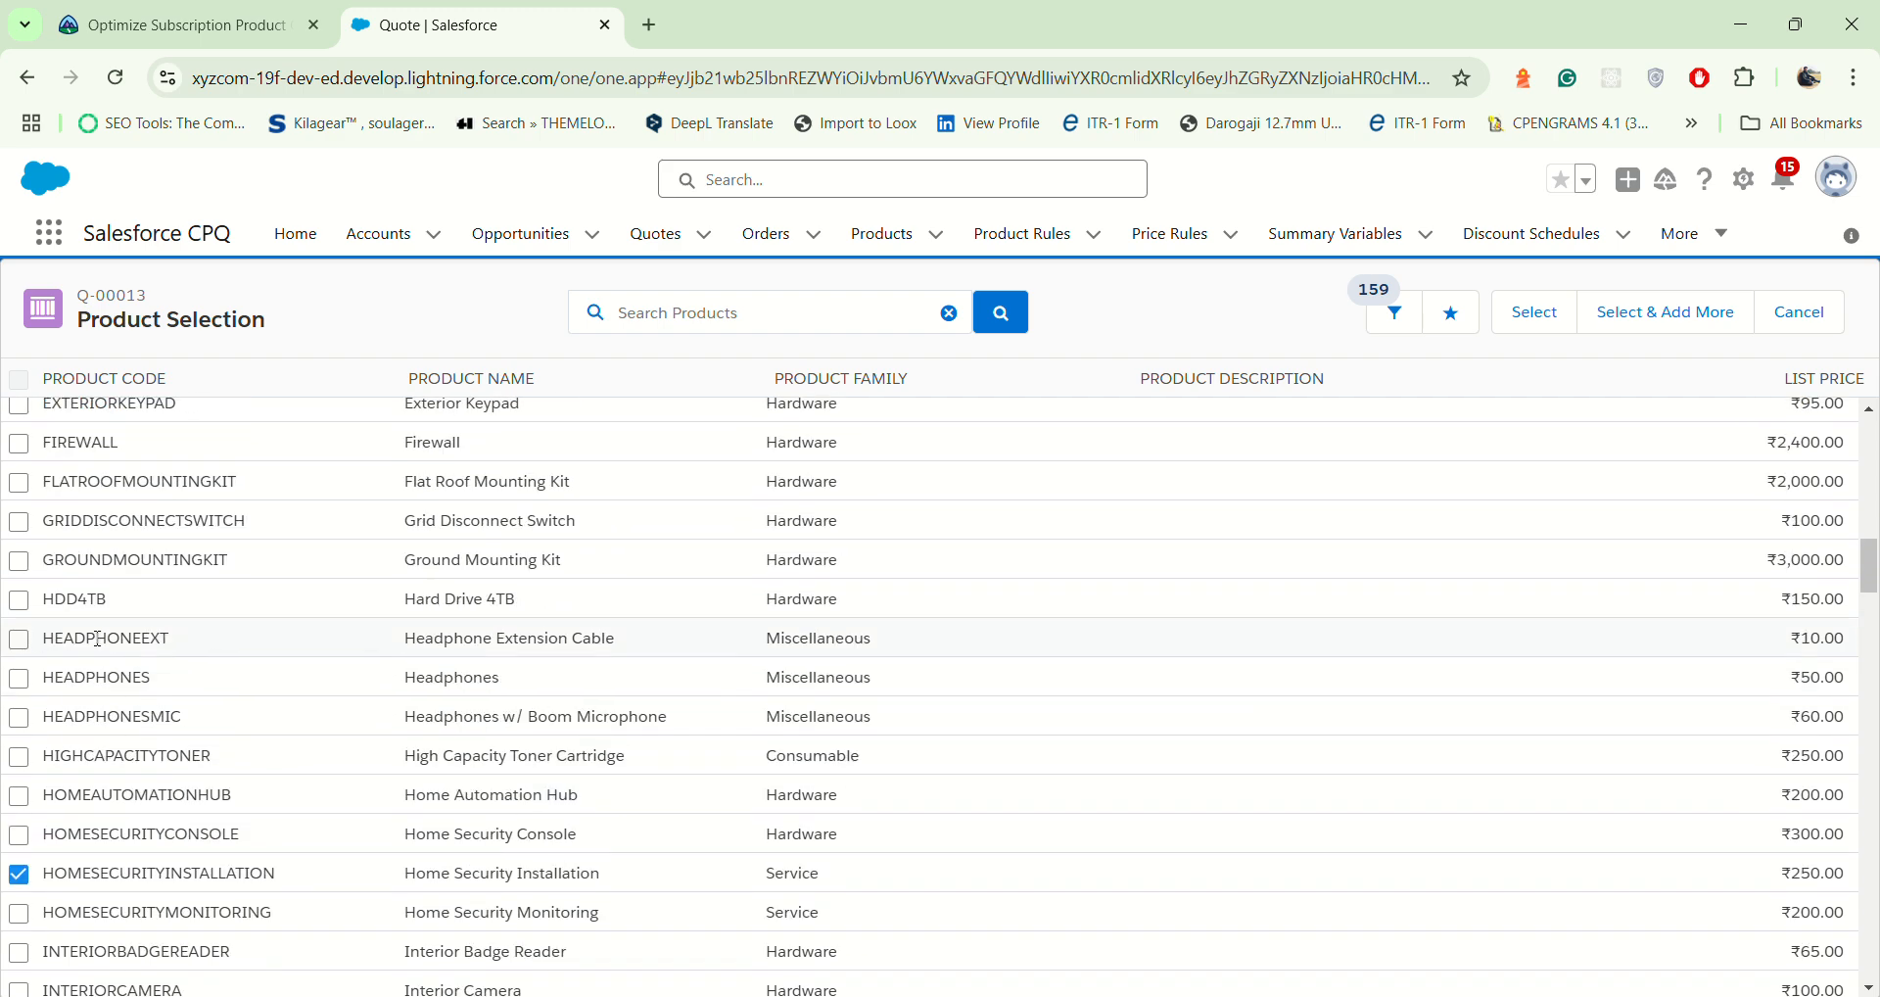
scroll(97, 644, "up", 1)
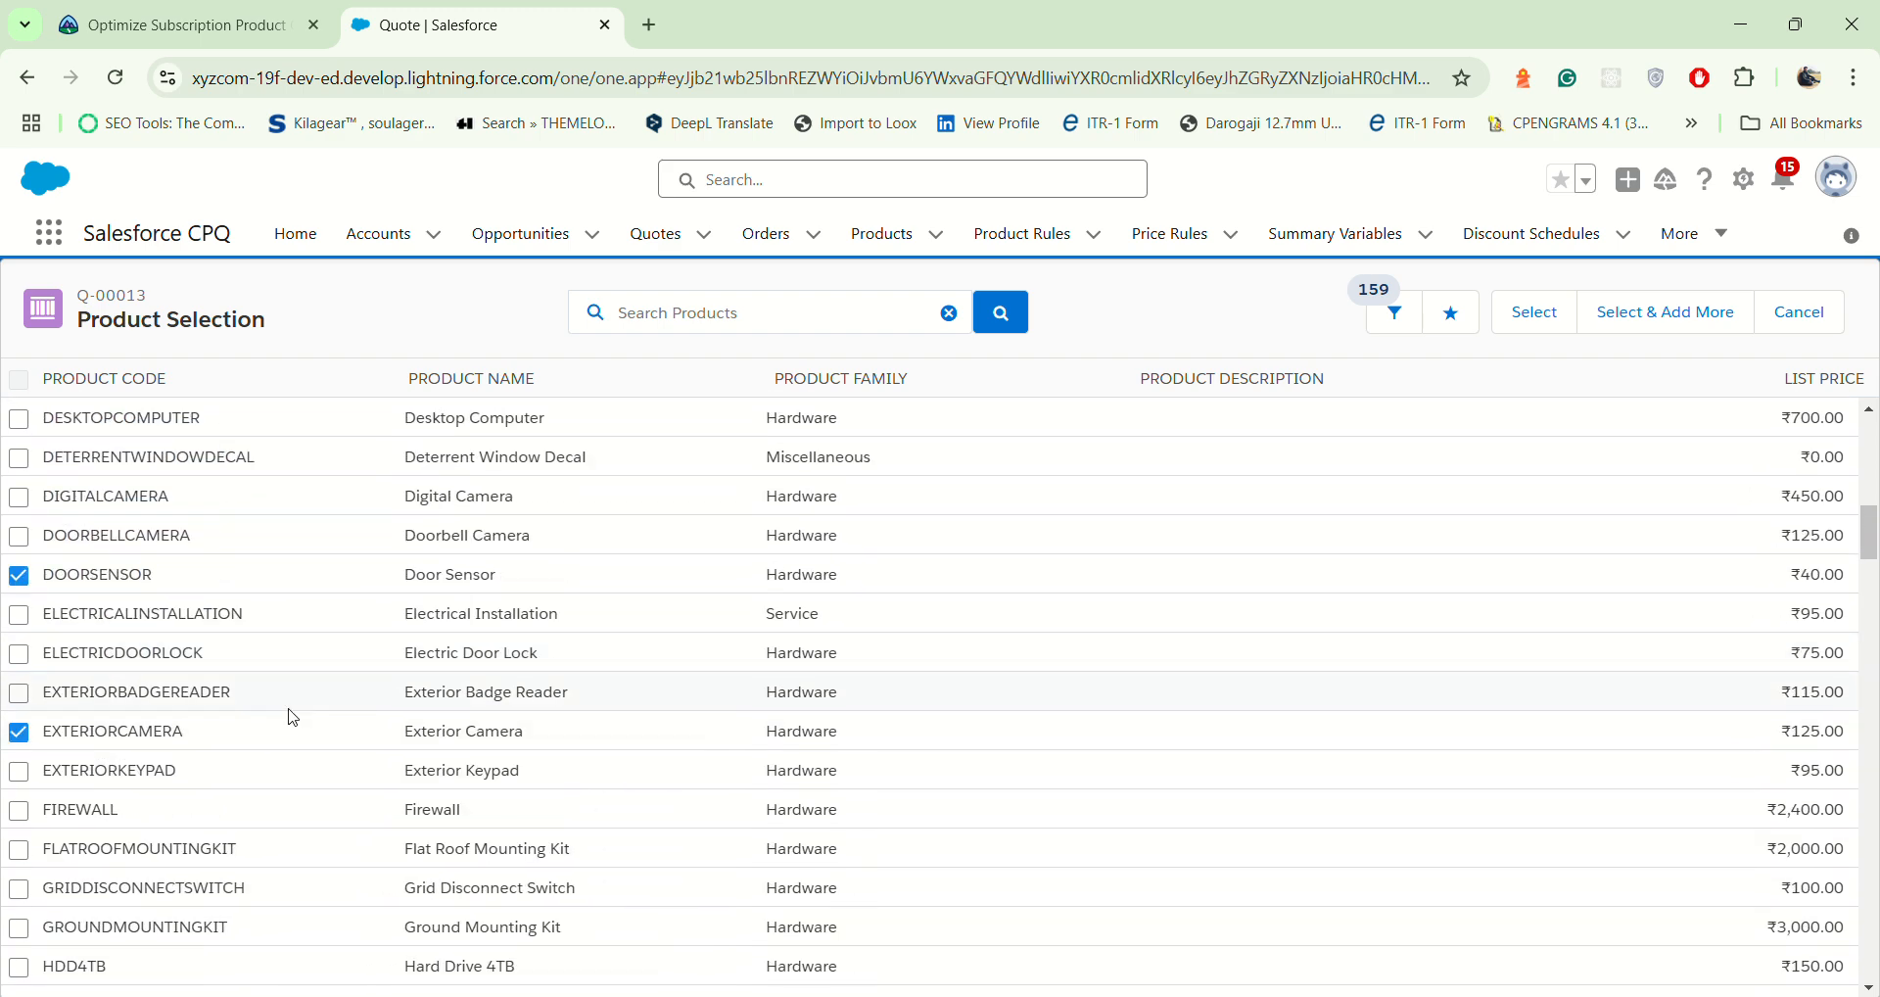
left_click_drag(410, 726, 548, 731)
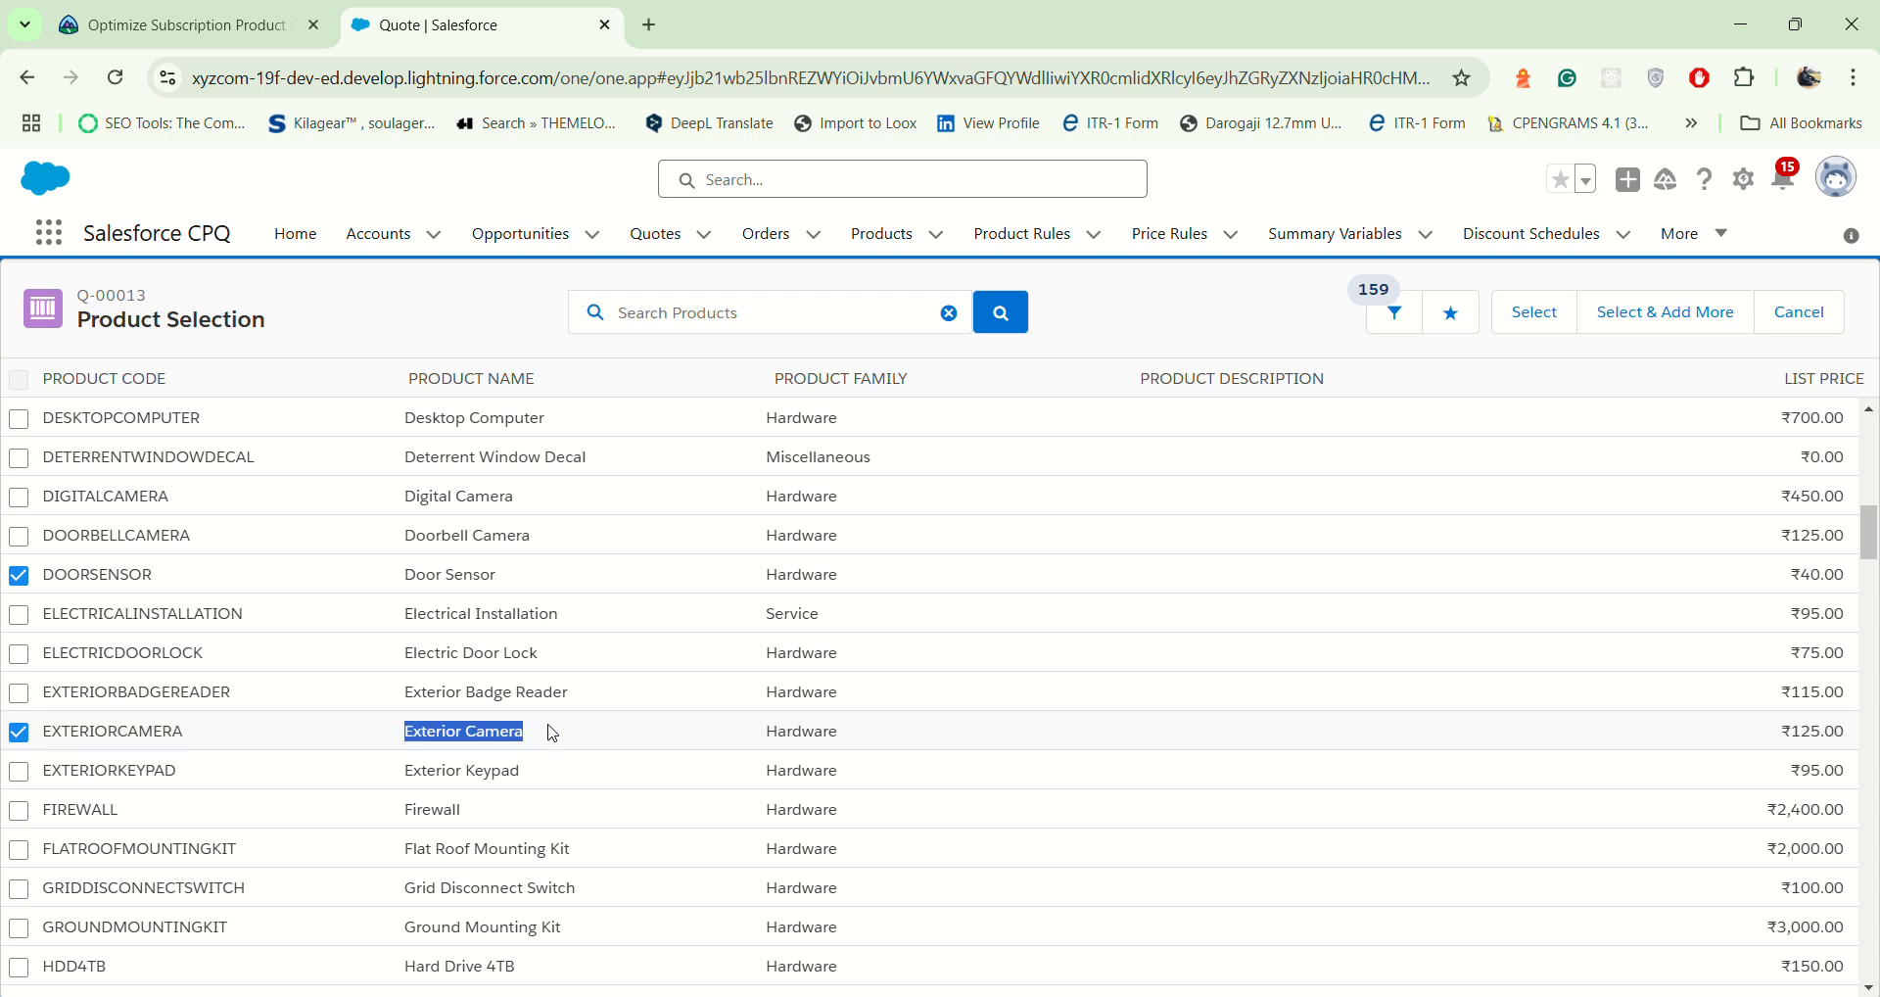
left_click_drag(410, 578, 517, 575)
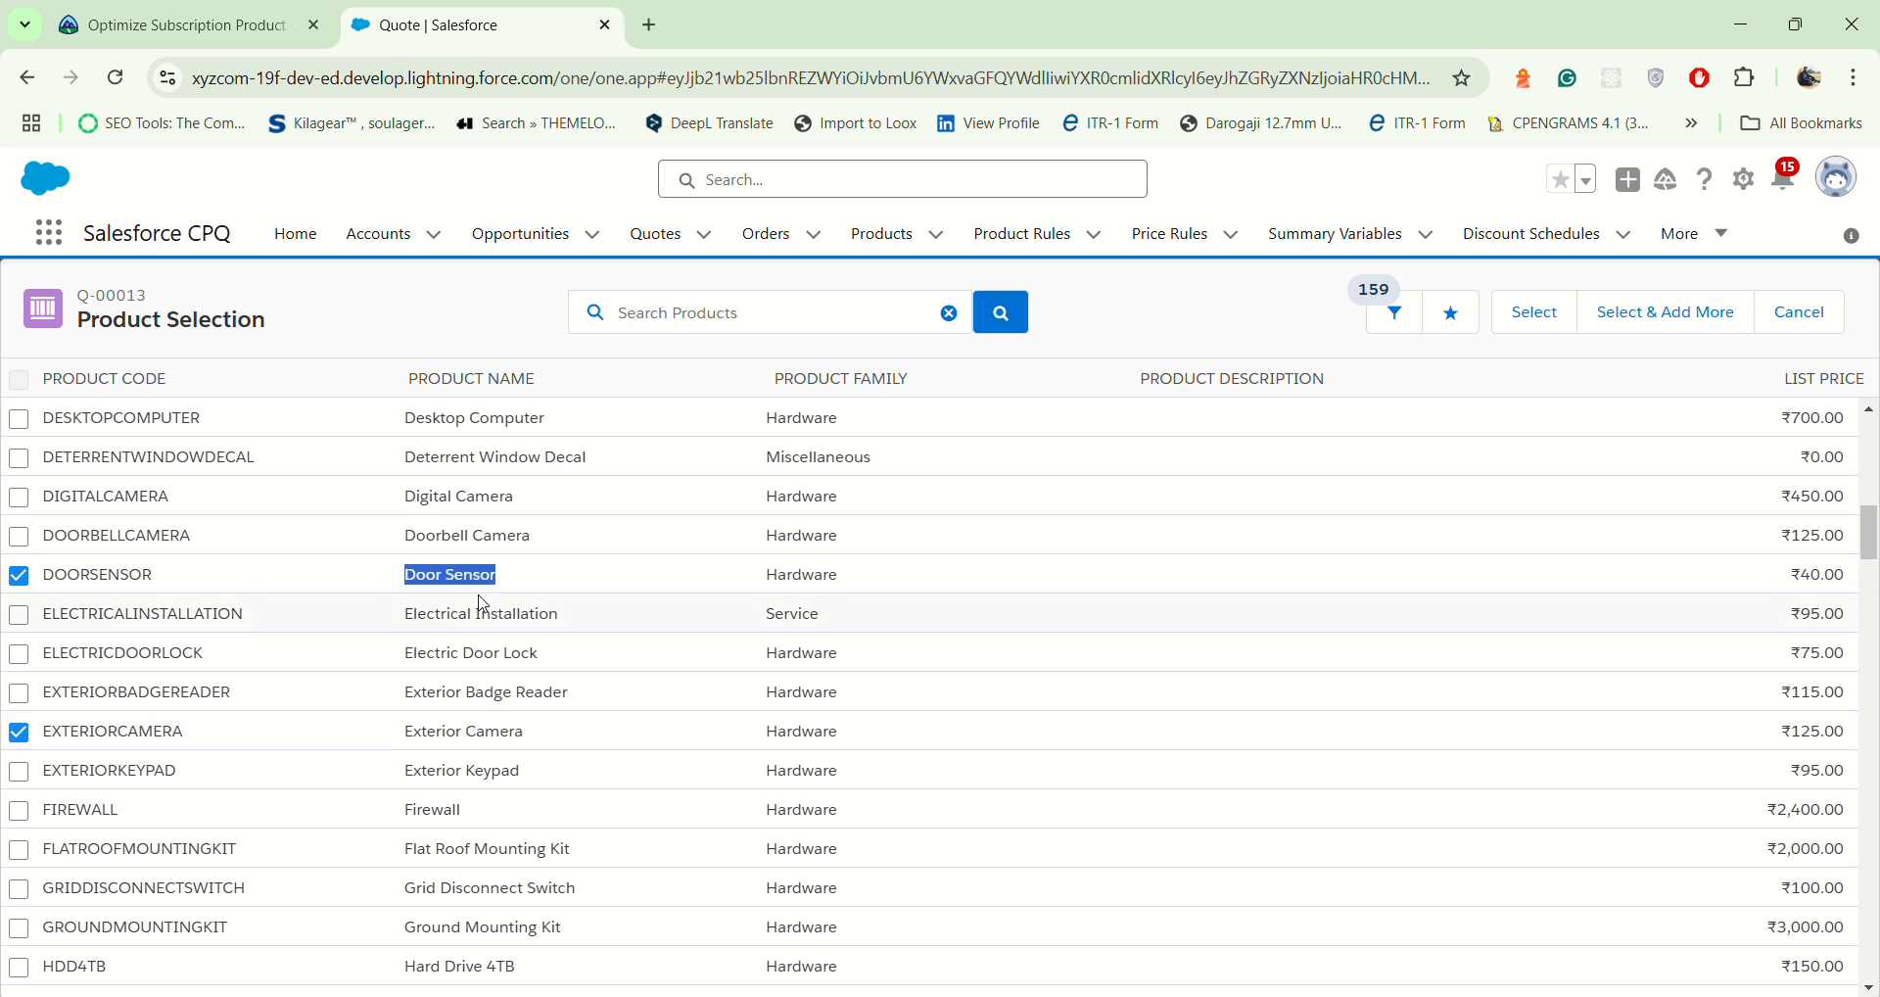
Step: Mark Window Sensor for selection as well in the product list
scroll(413, 709, "down", 4)
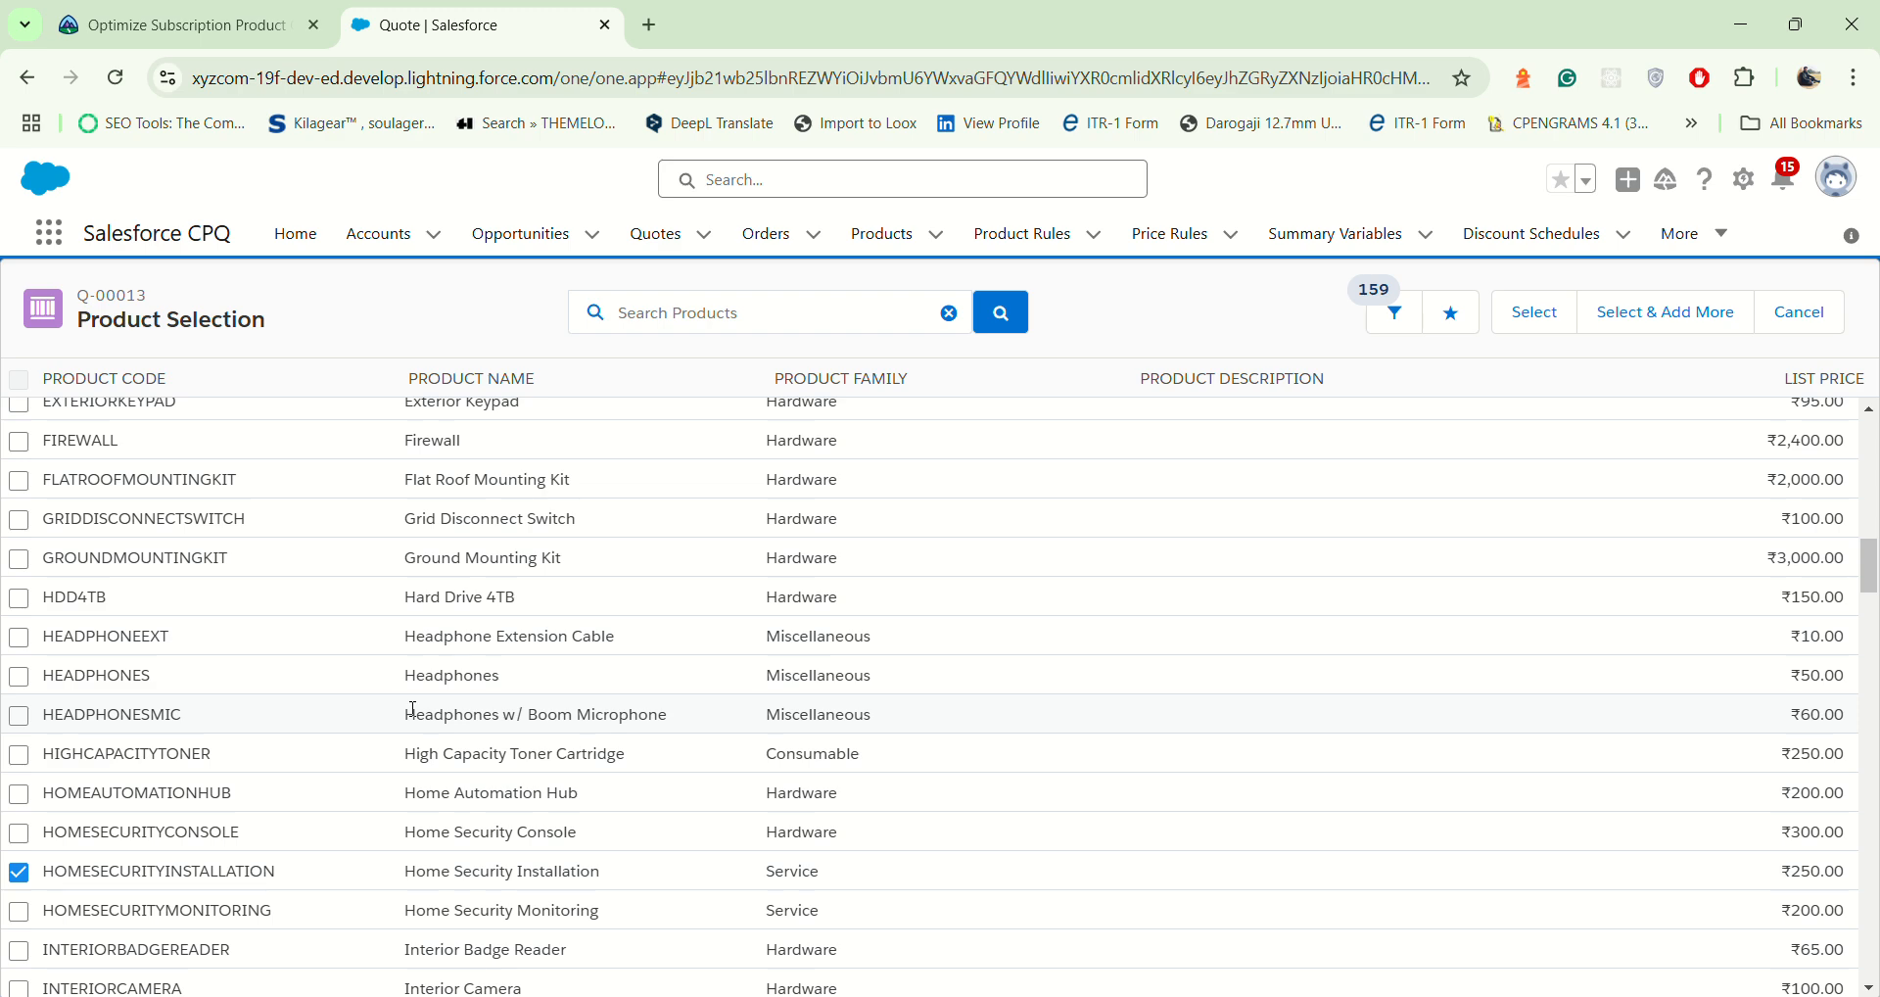
scroll(413, 711, "down", 10)
scroll(413, 714, "down", 20)
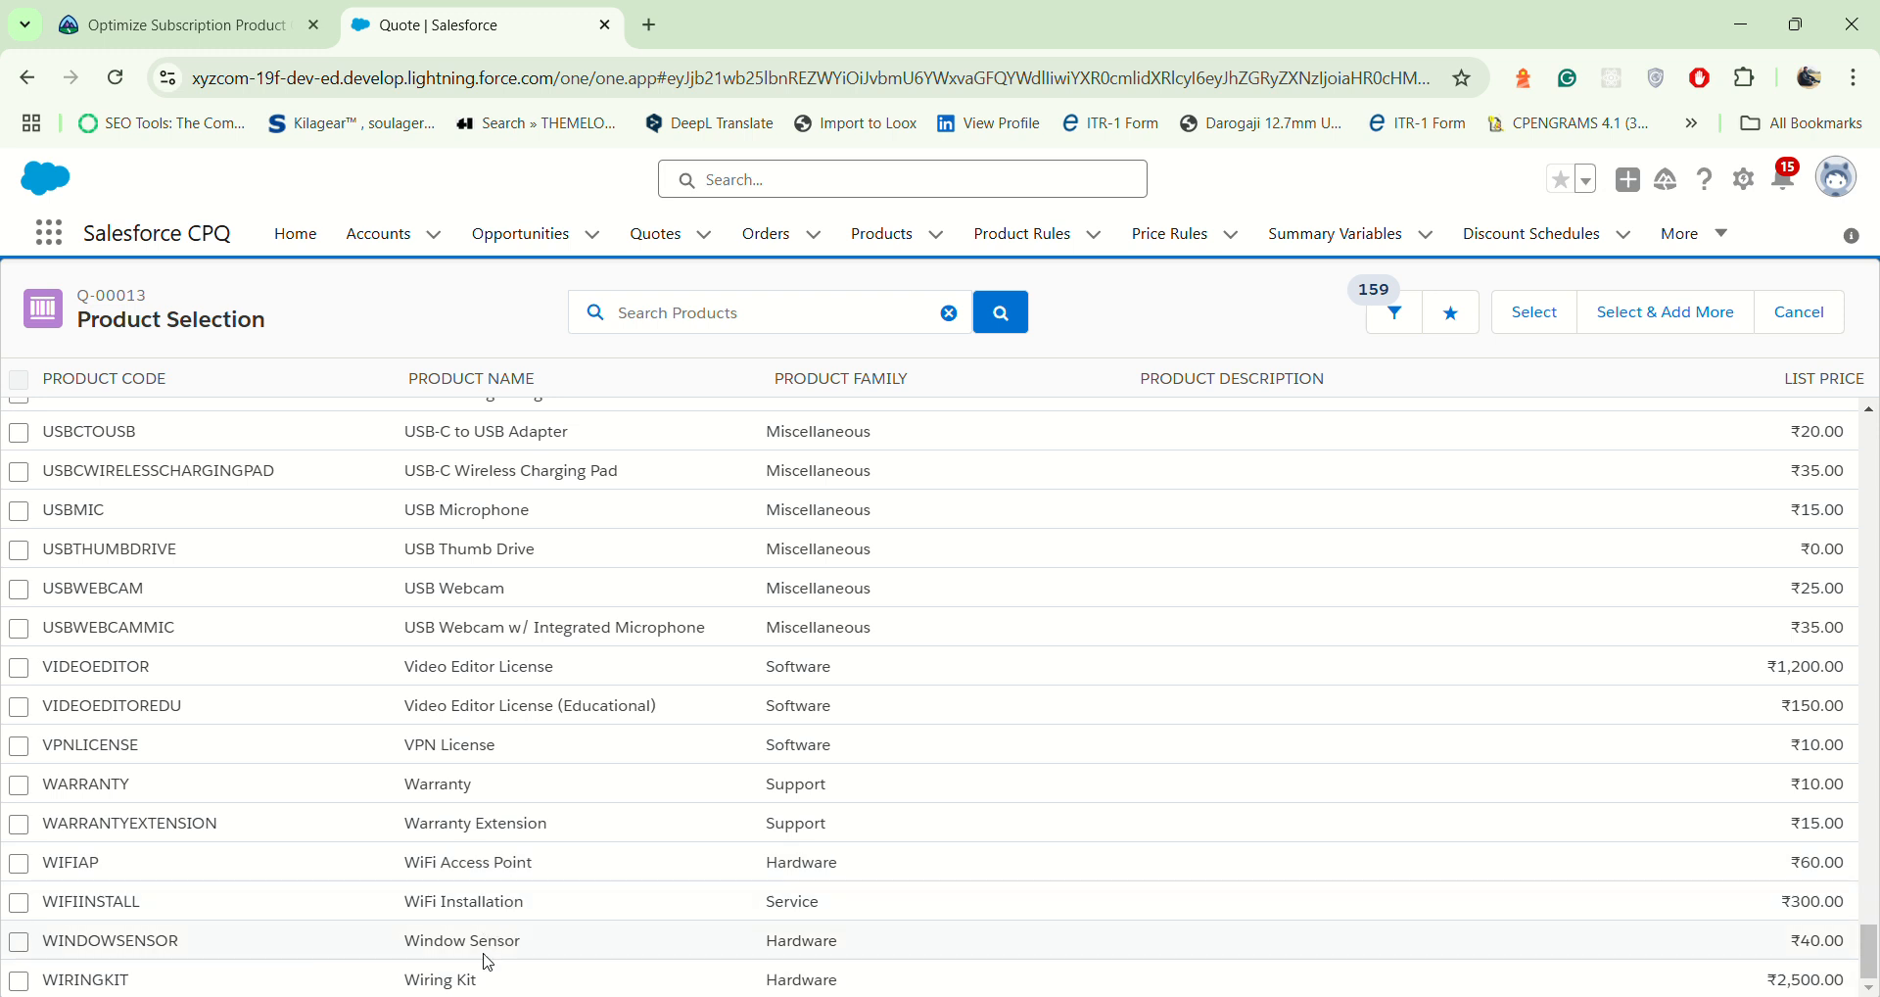
left_click_drag(405, 946, 525, 964)
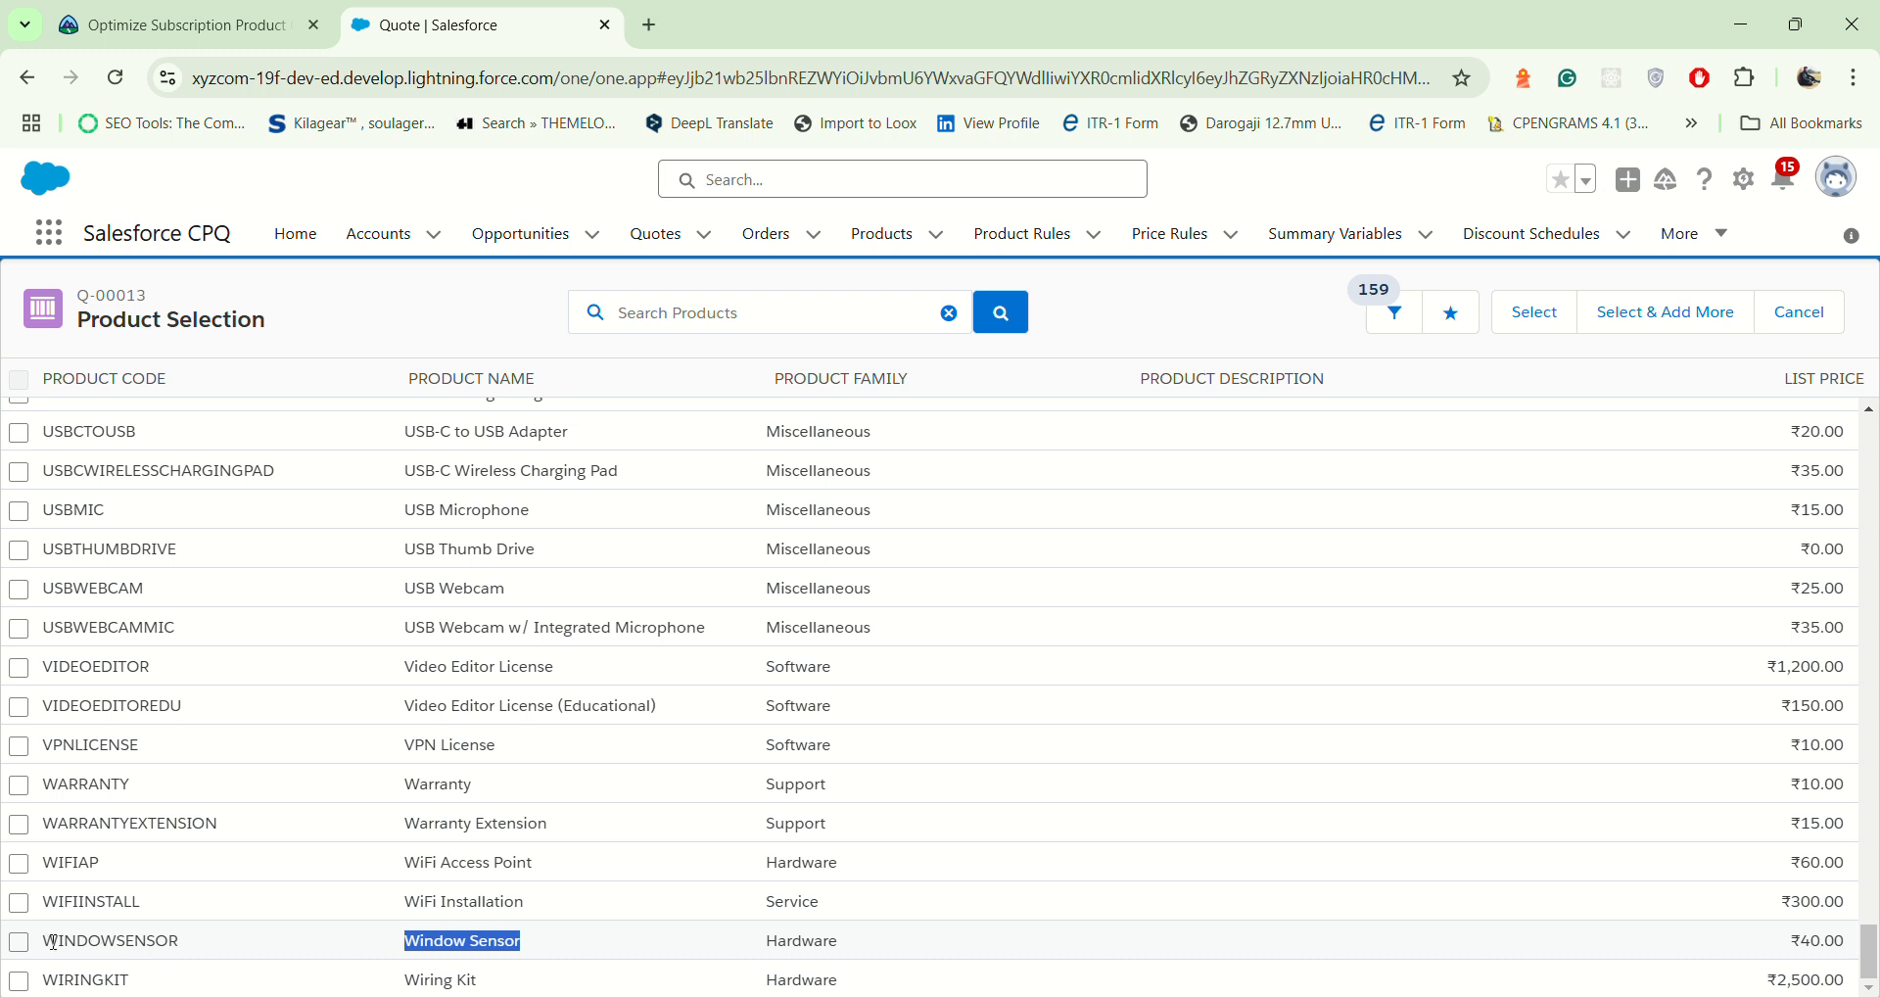
left_click(20, 944)
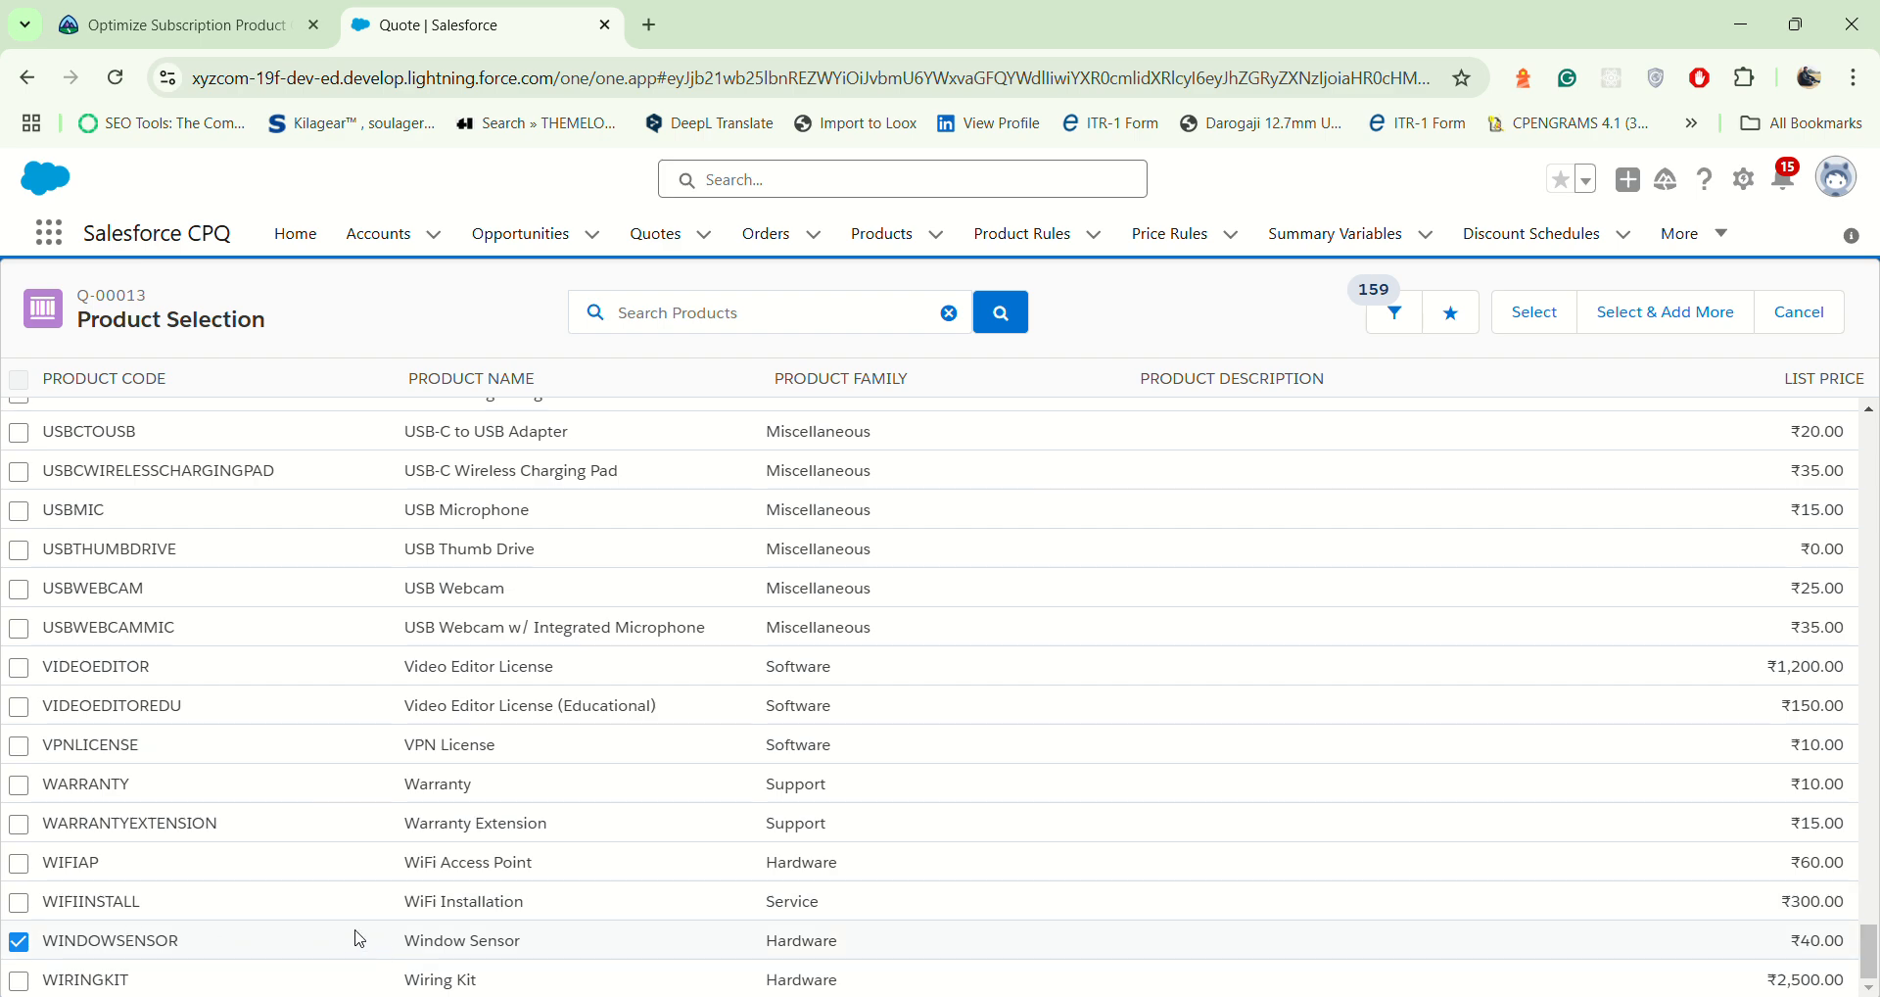
Step: Review the marked products in the list and add them to the quote's One-time Purchases group
scroll(449, 946, "up", 15)
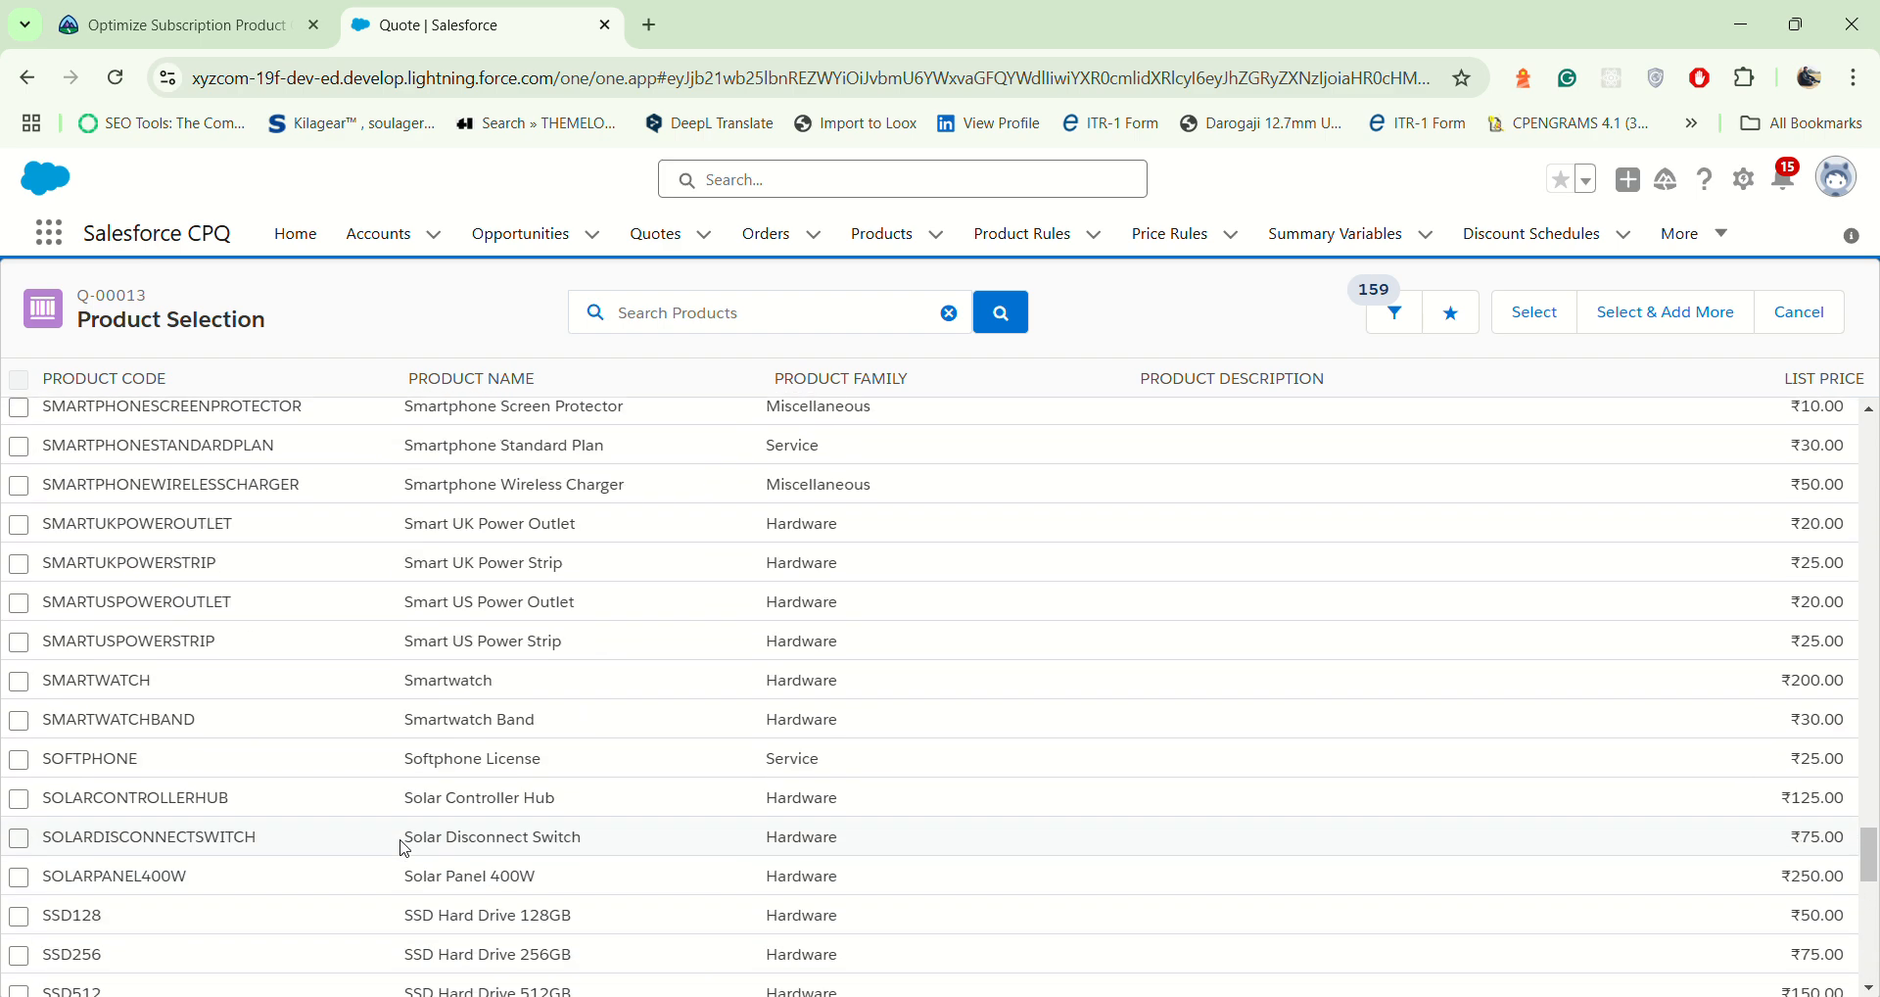
scroll(409, 834, "up", 20)
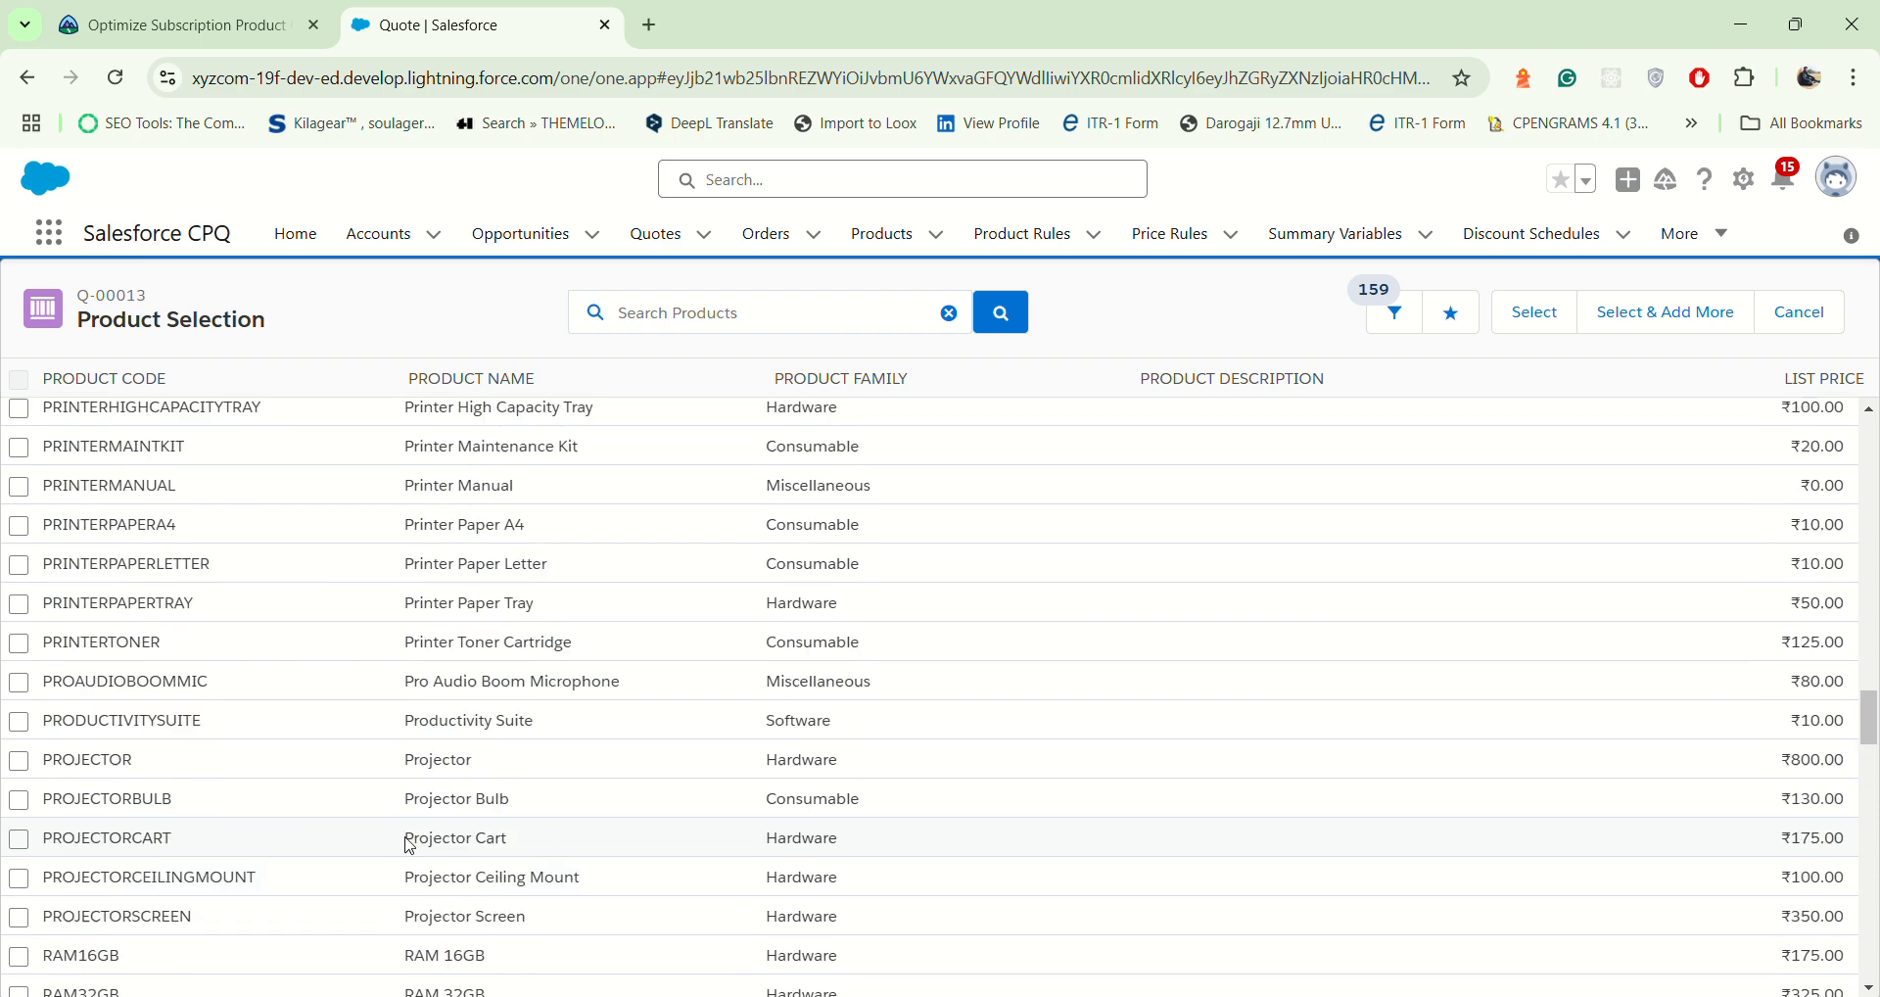
scroll(410, 842, "up", 12)
scroll(218, 842, "down", 5)
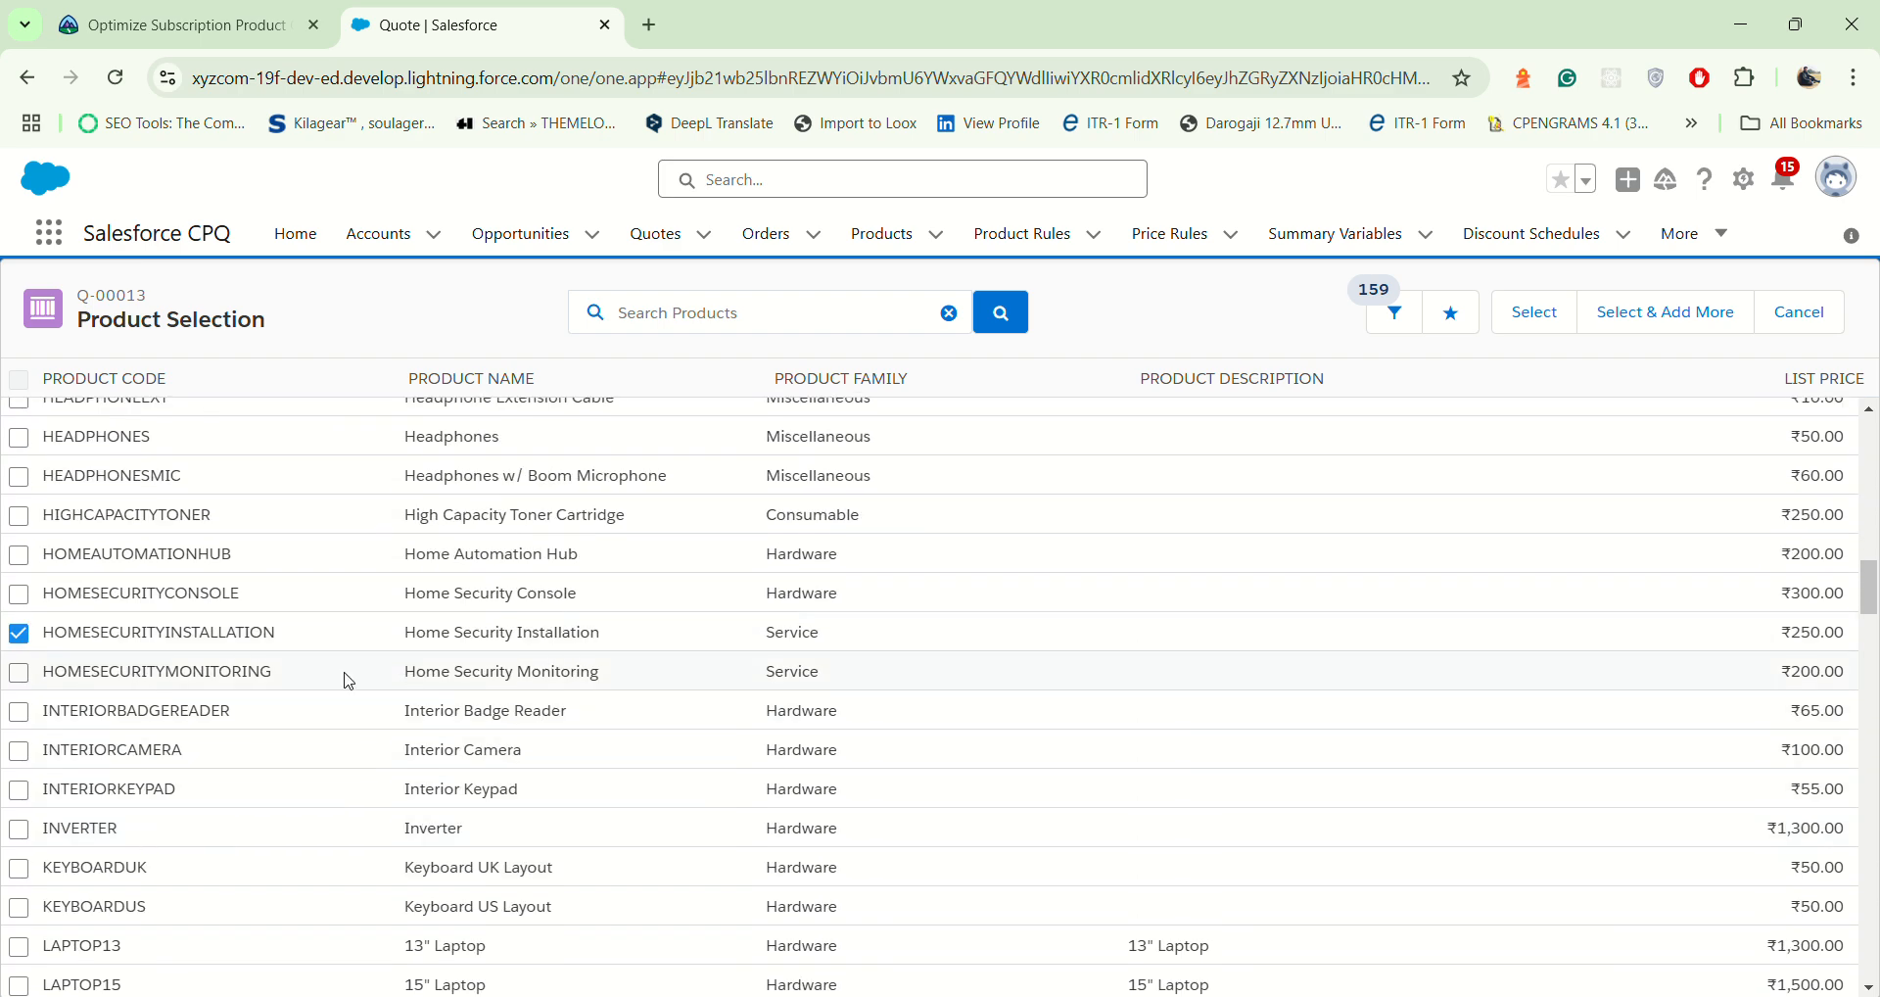
scroll(294, 666, "up", 4)
scroll(412, 529, "up", 3)
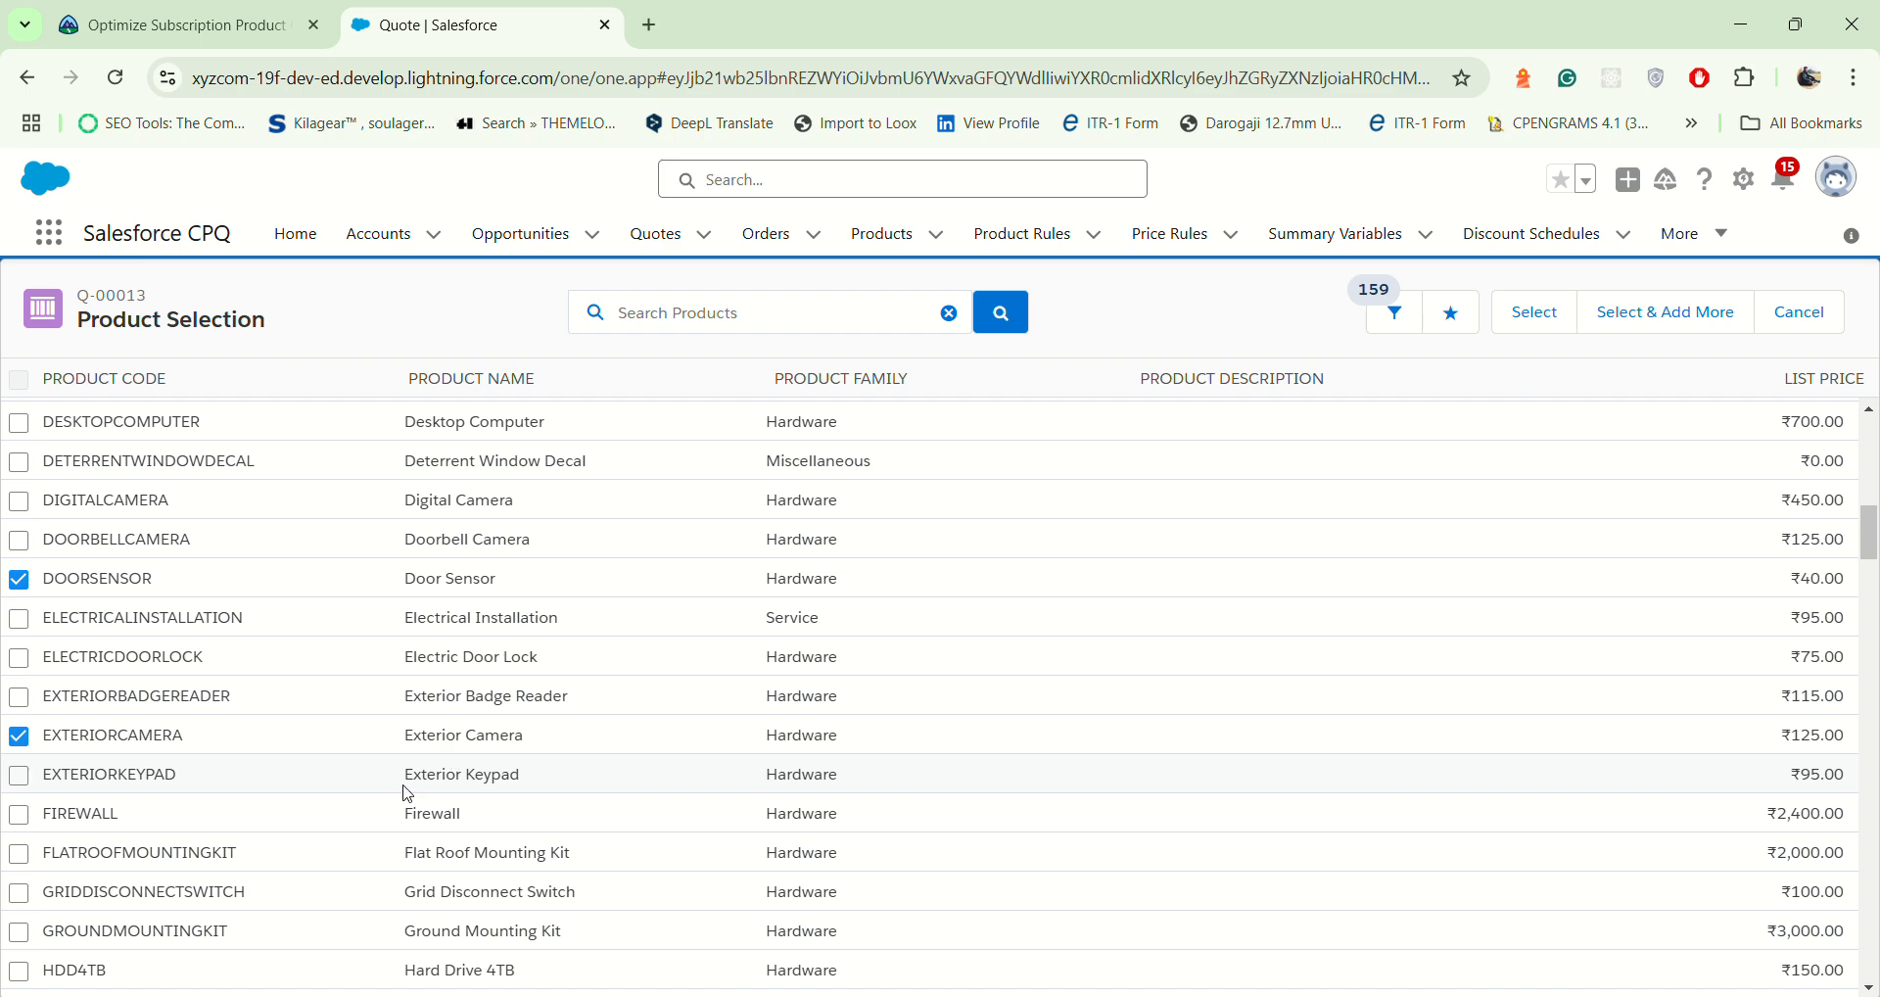
scroll(69, 682, "down", 3)
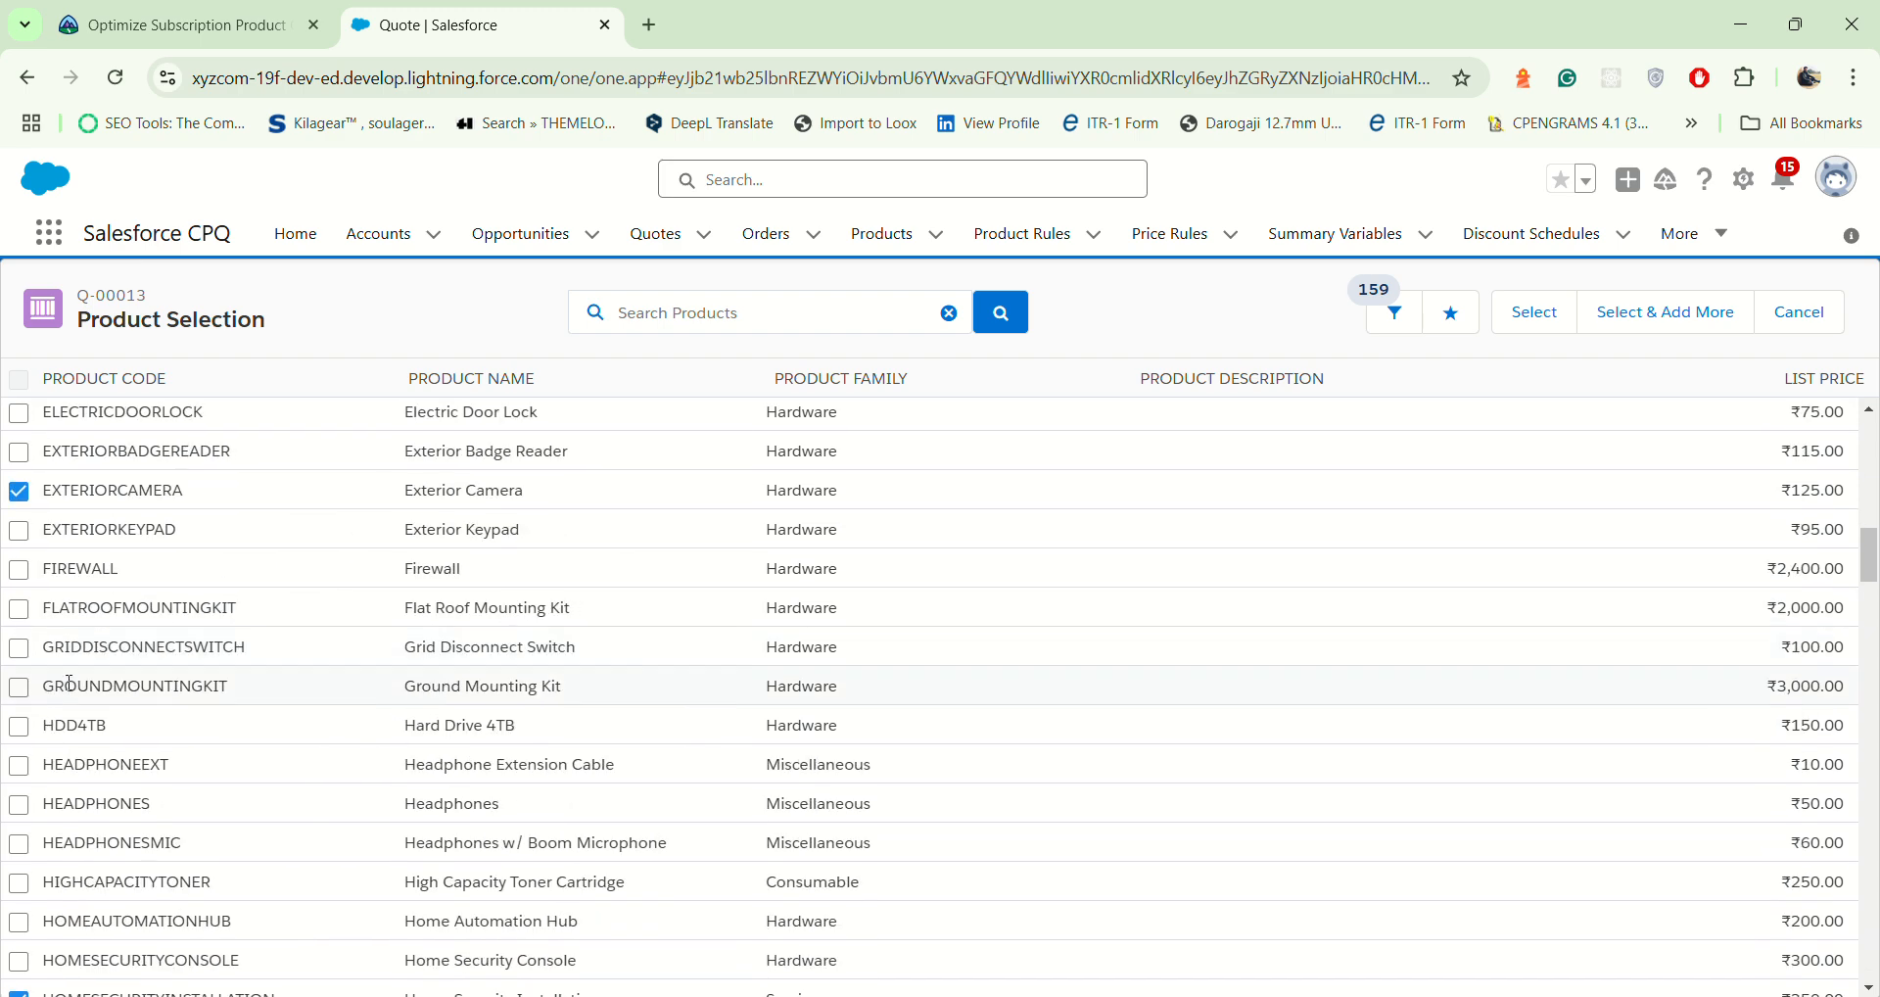
scroll(79, 724, "down", 15)
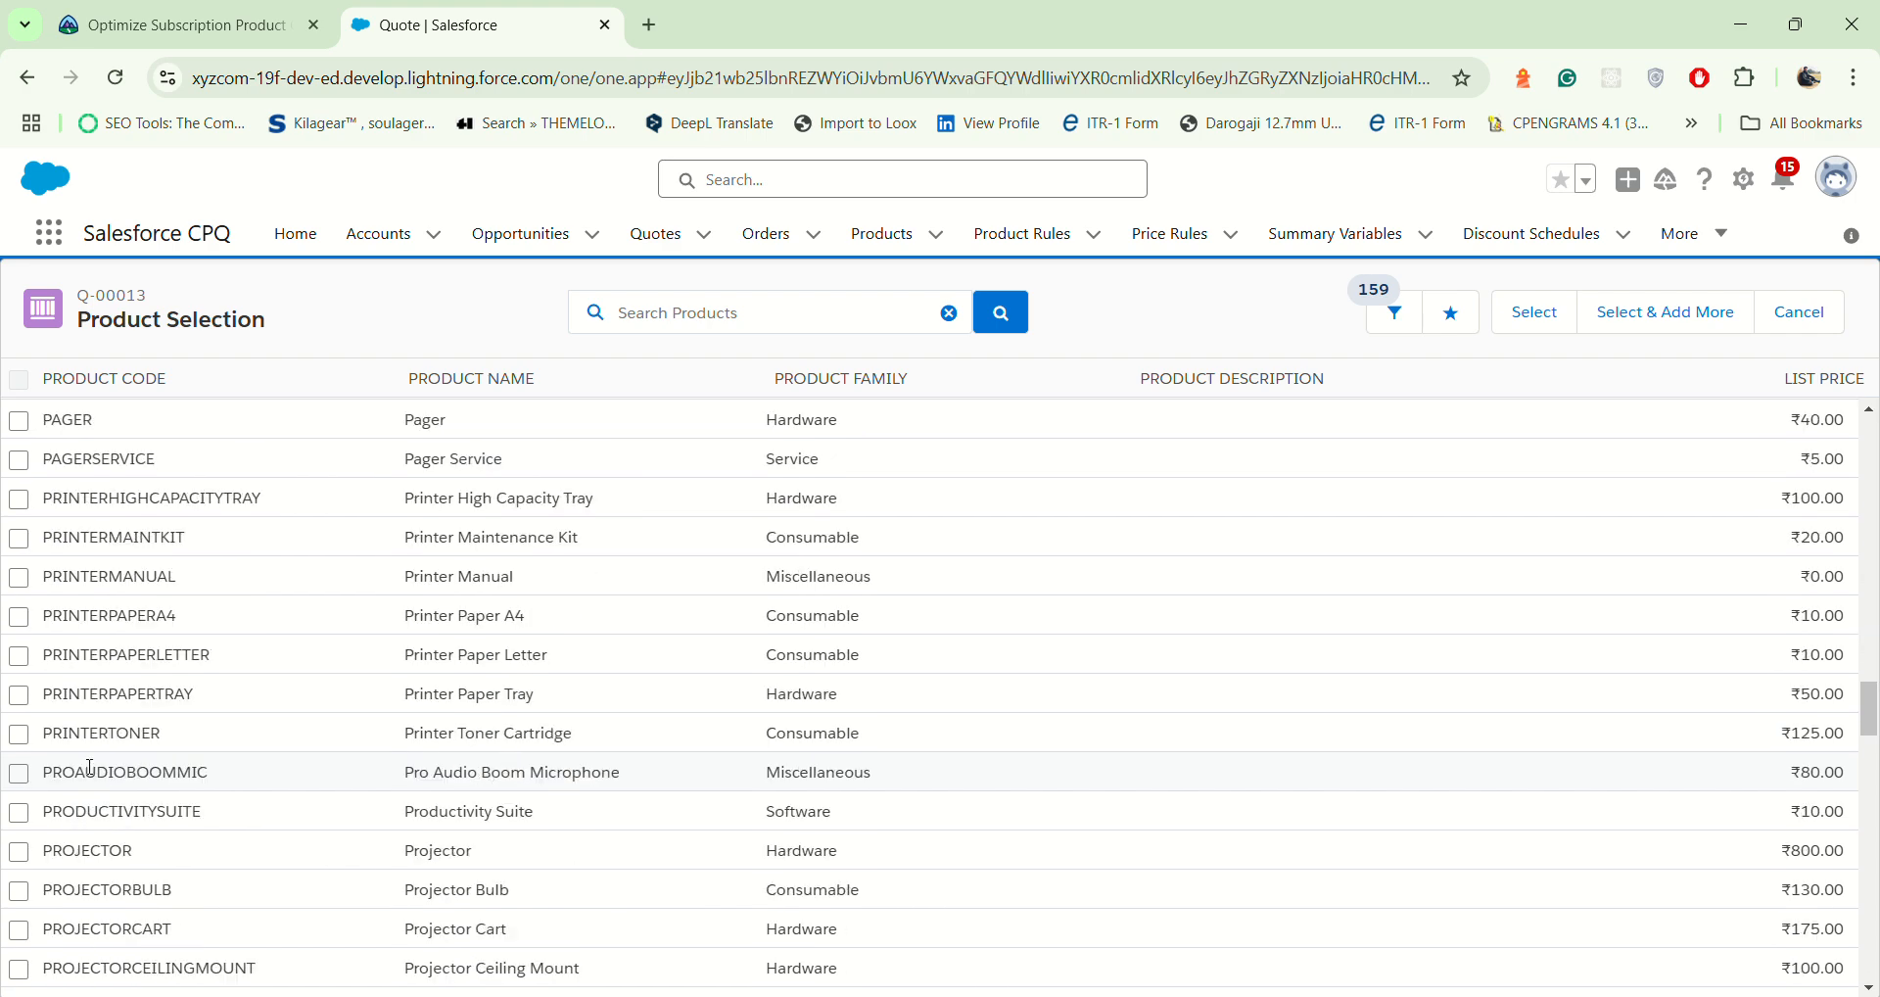
scroll(90, 768, "down", 20)
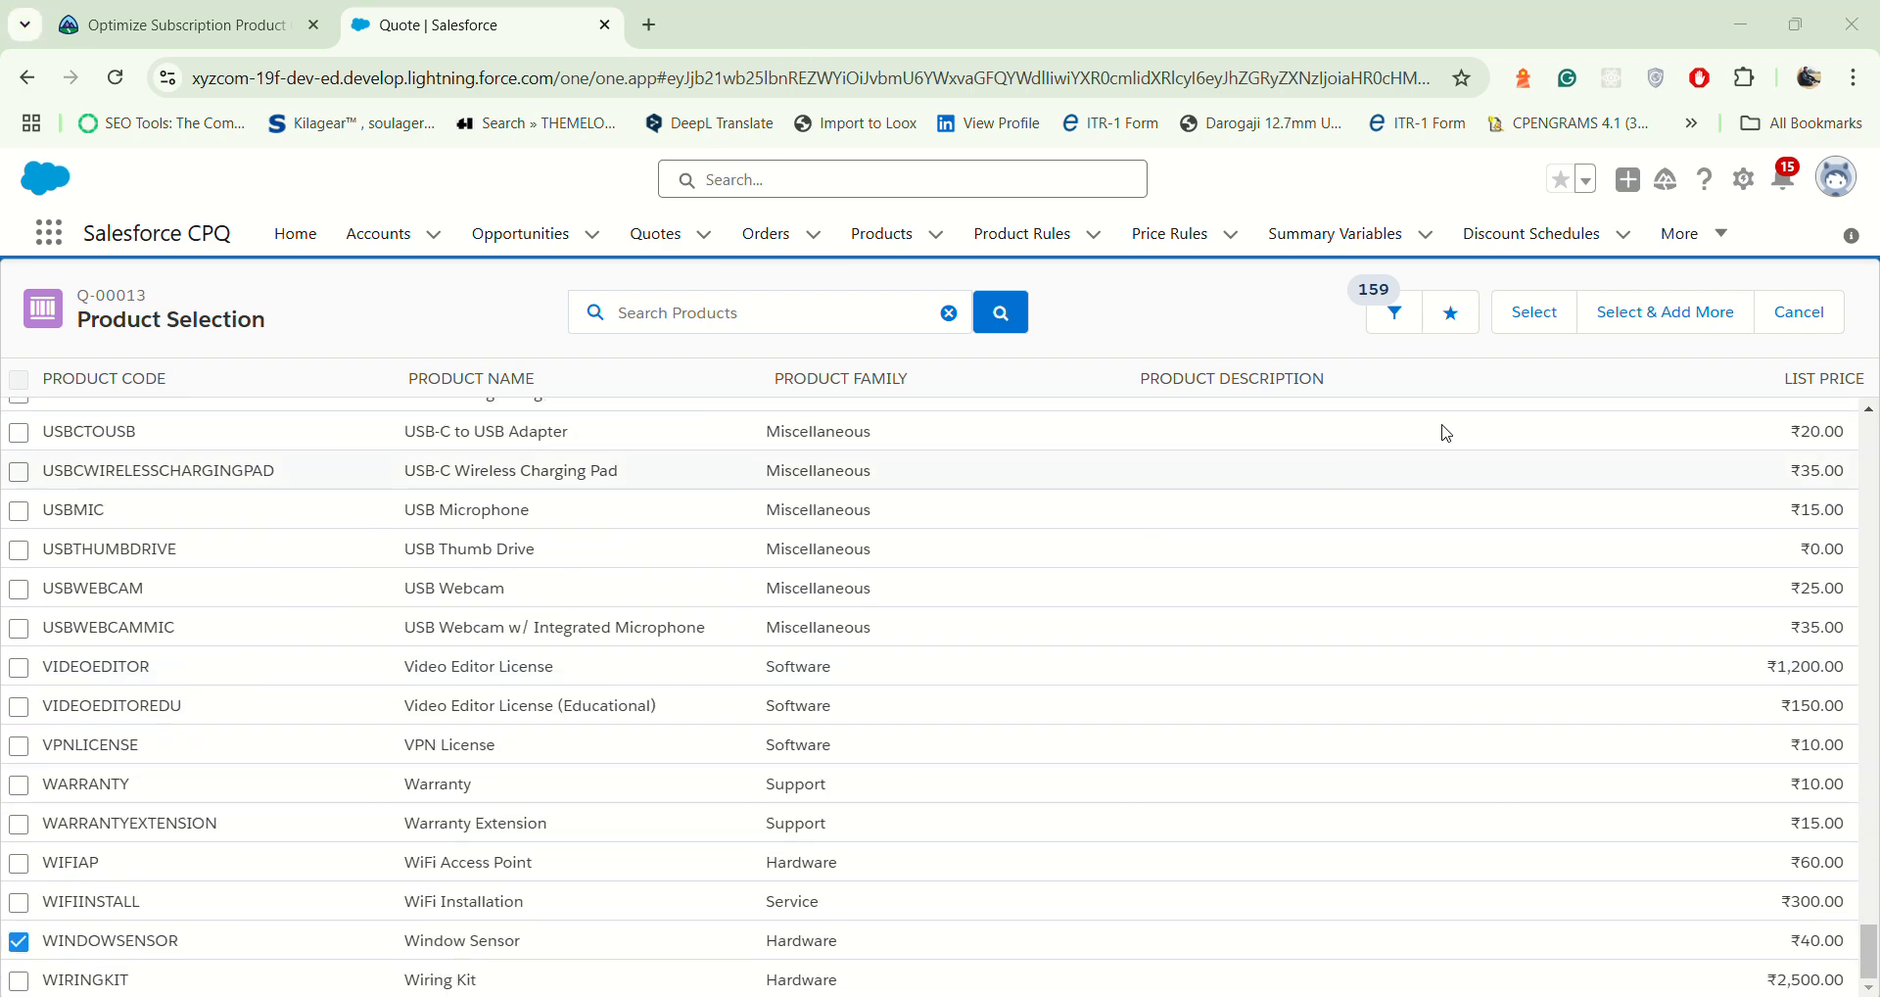
left_click(1534, 315)
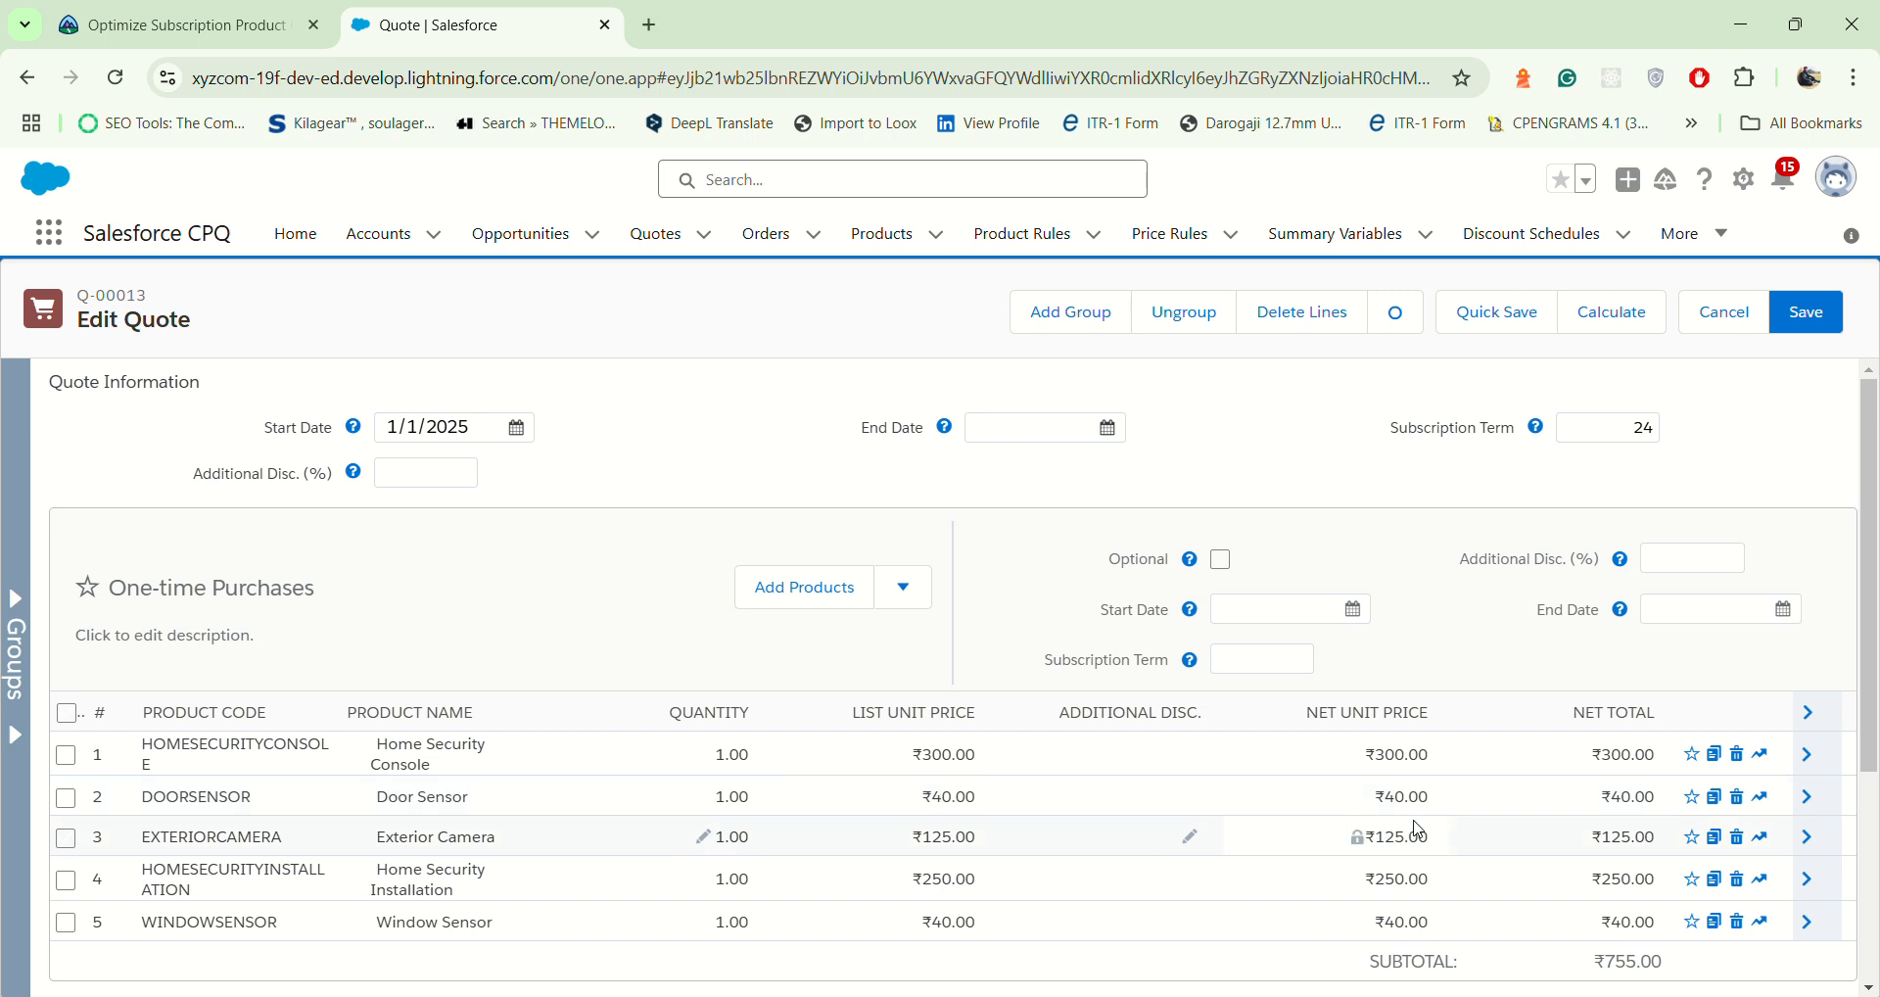
Step: Set the One-time Purchases quantities to 2 for Door Sensor, 3 for Exterior Camera and 8 for Window Sensor
left_click(714, 809)
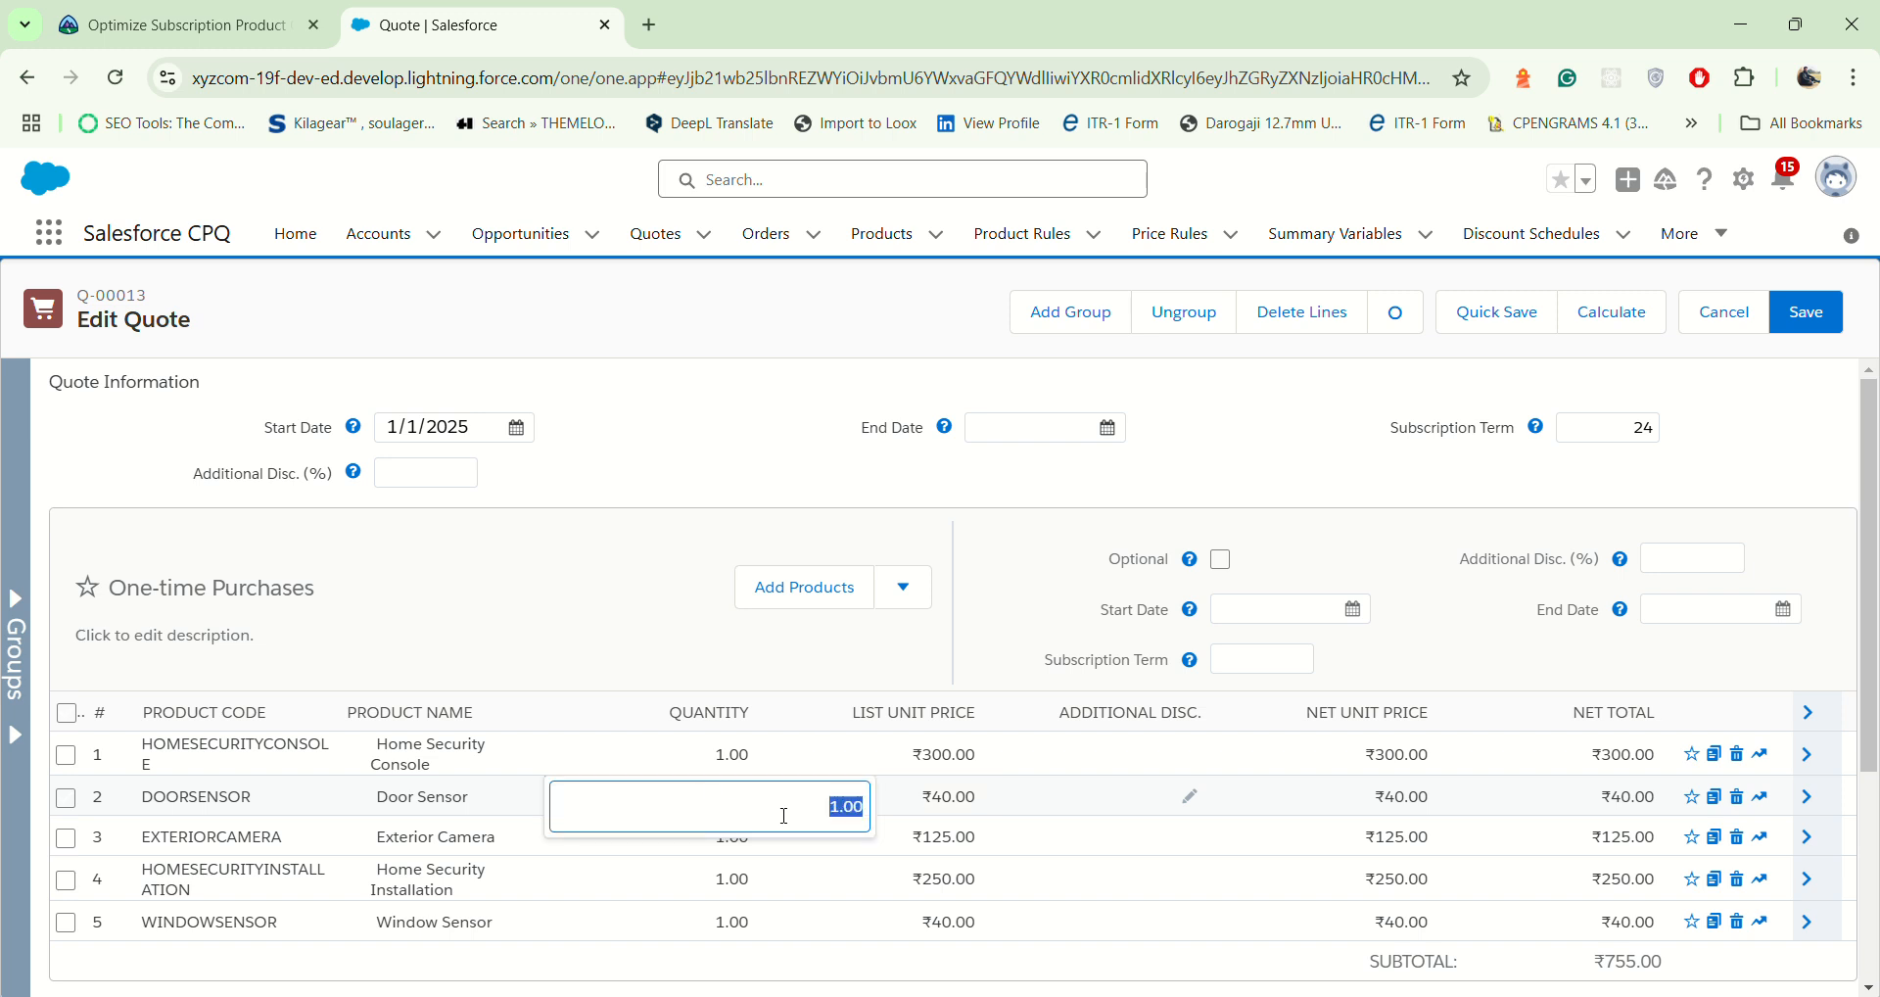
type("2")
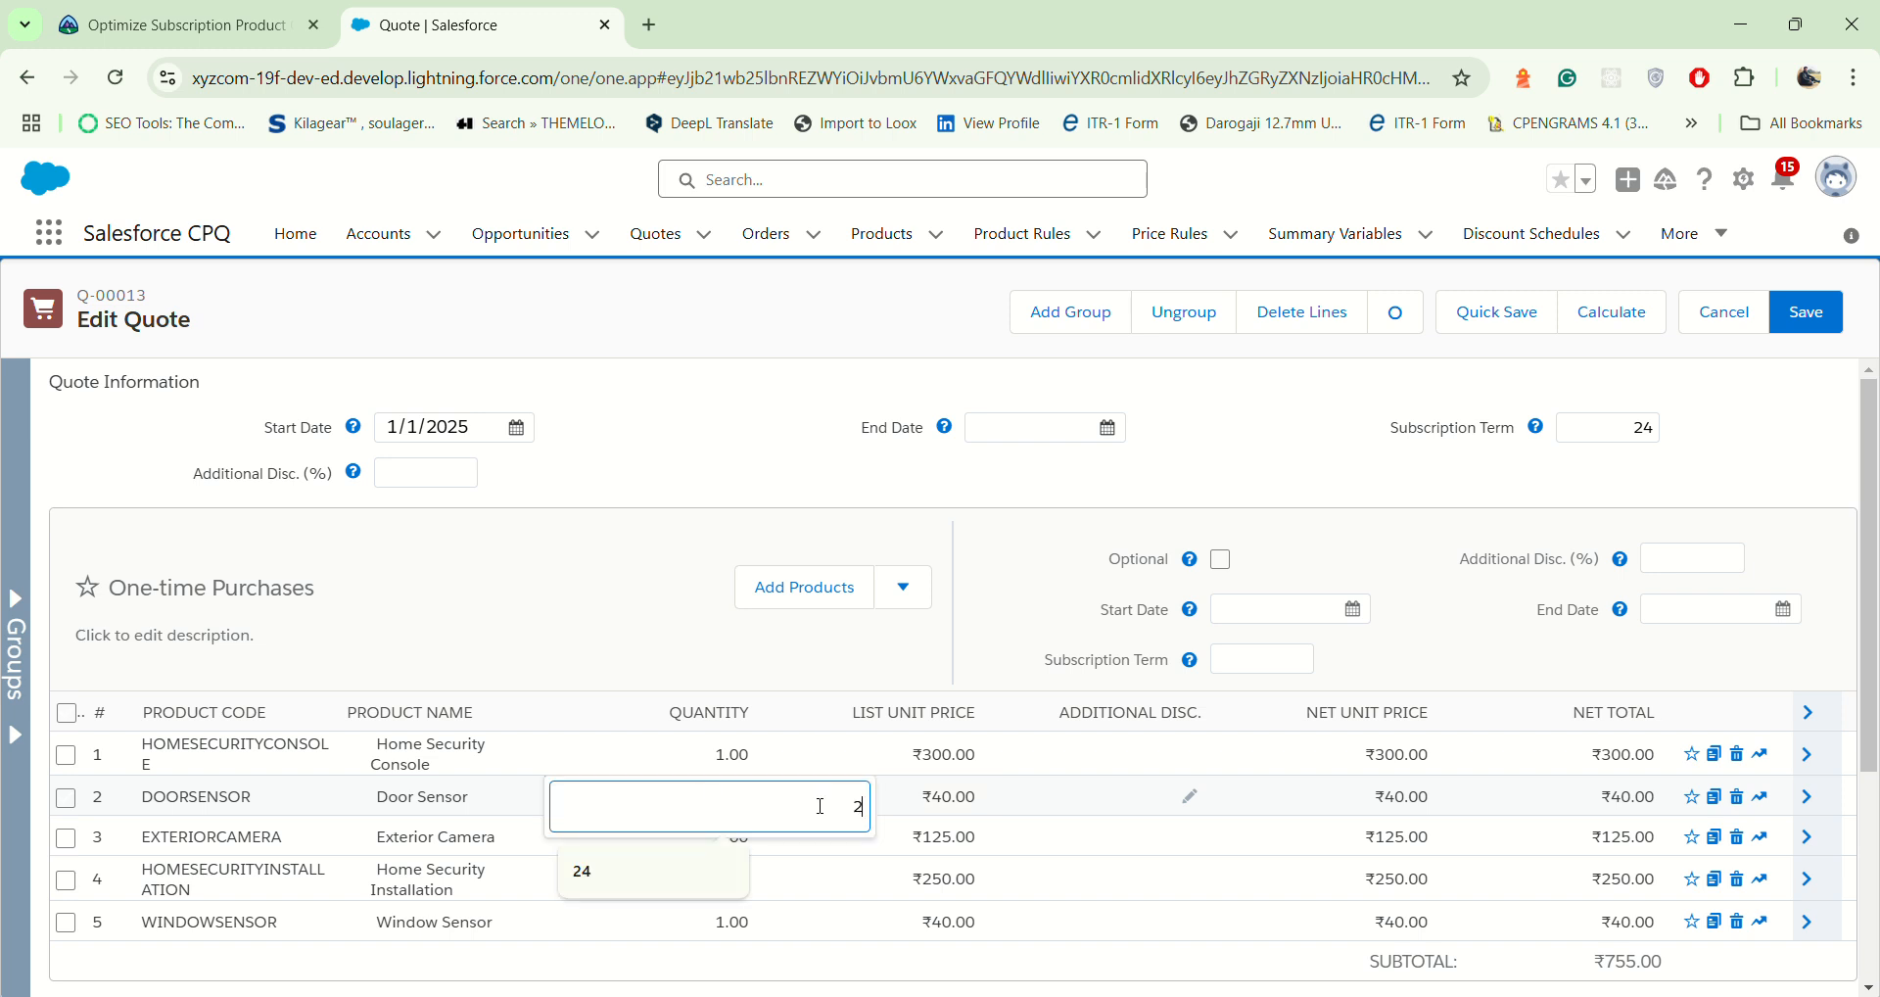
left_click(942, 667)
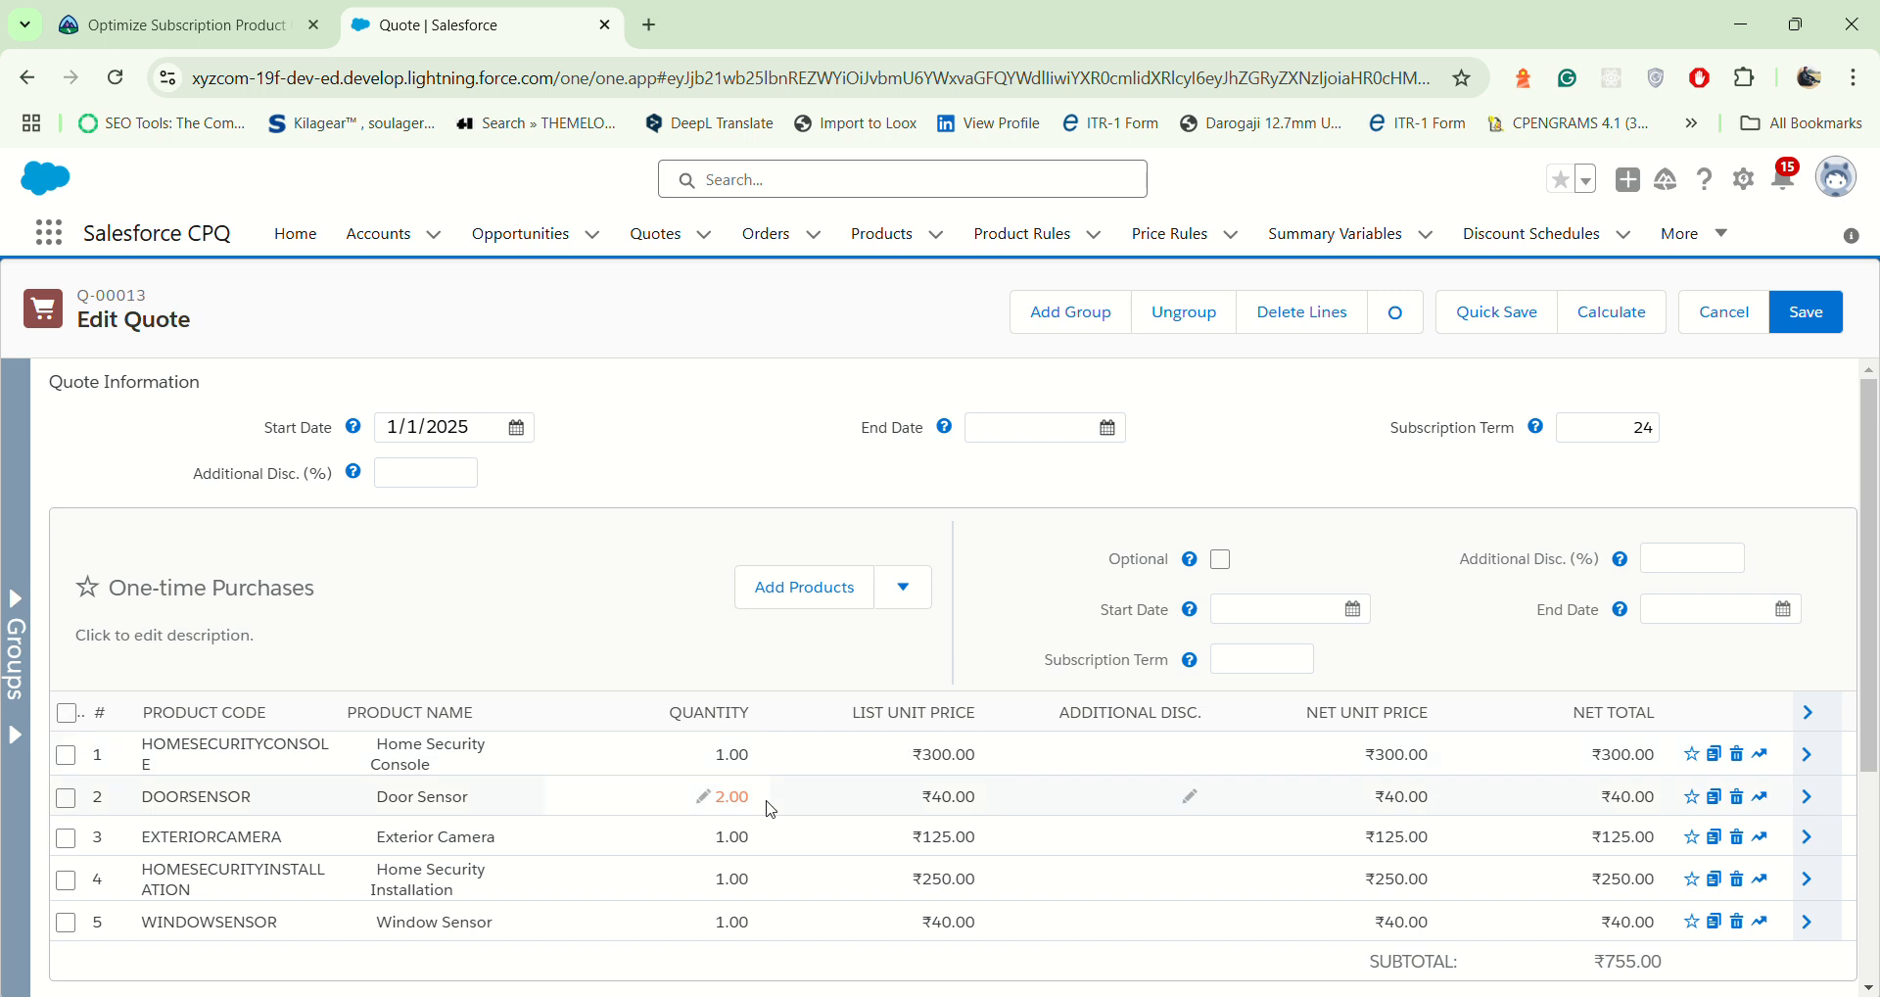
left_click(733, 842)
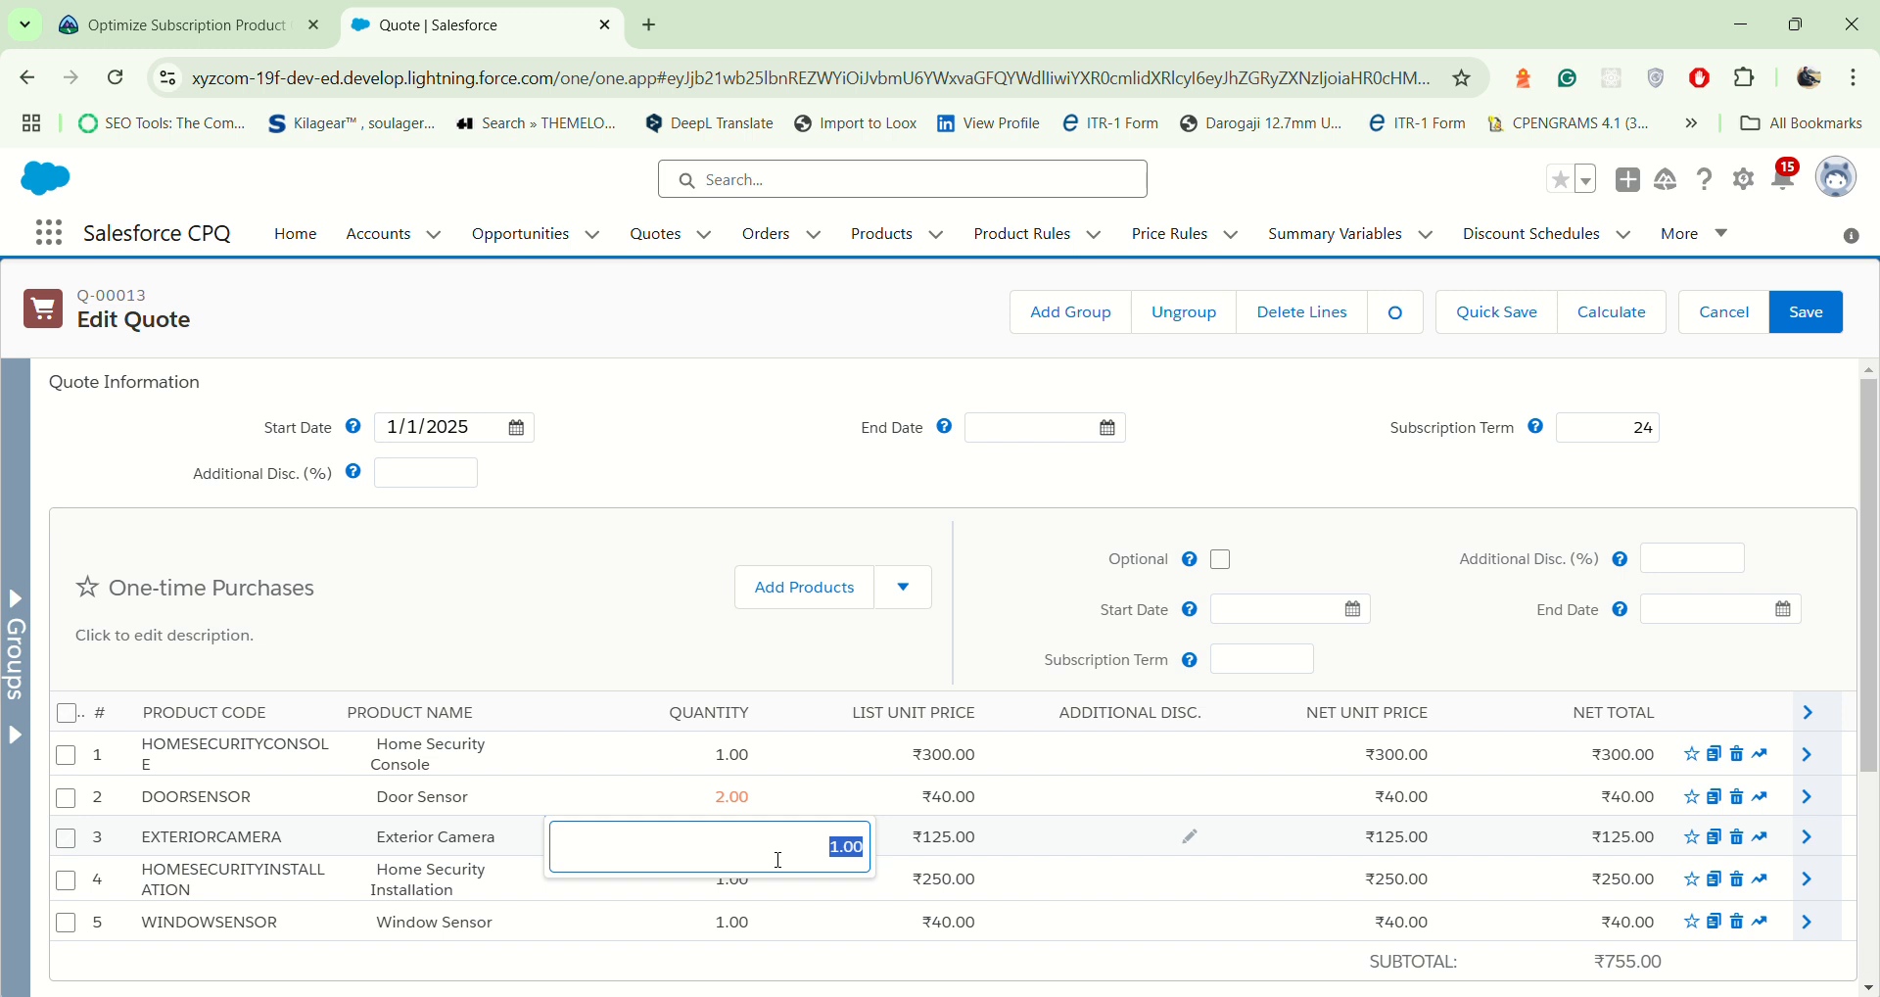
type("3")
left_click(626, 663)
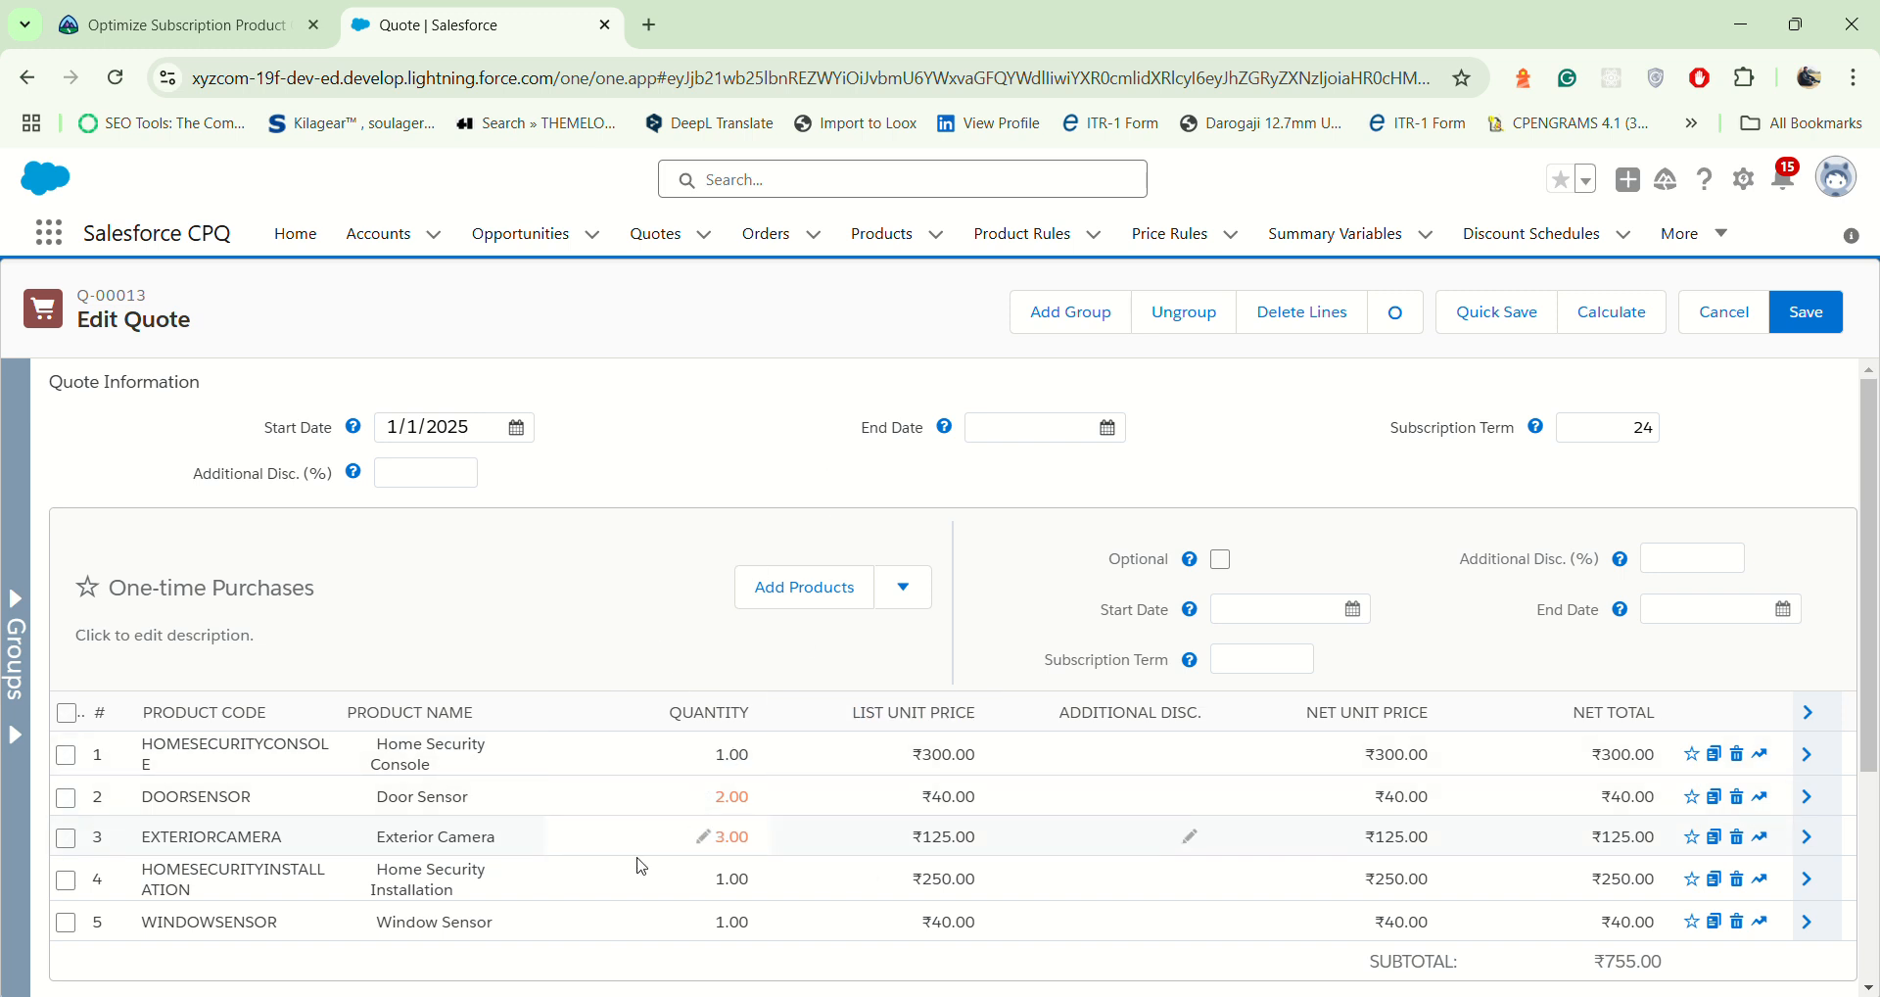
left_click(718, 921)
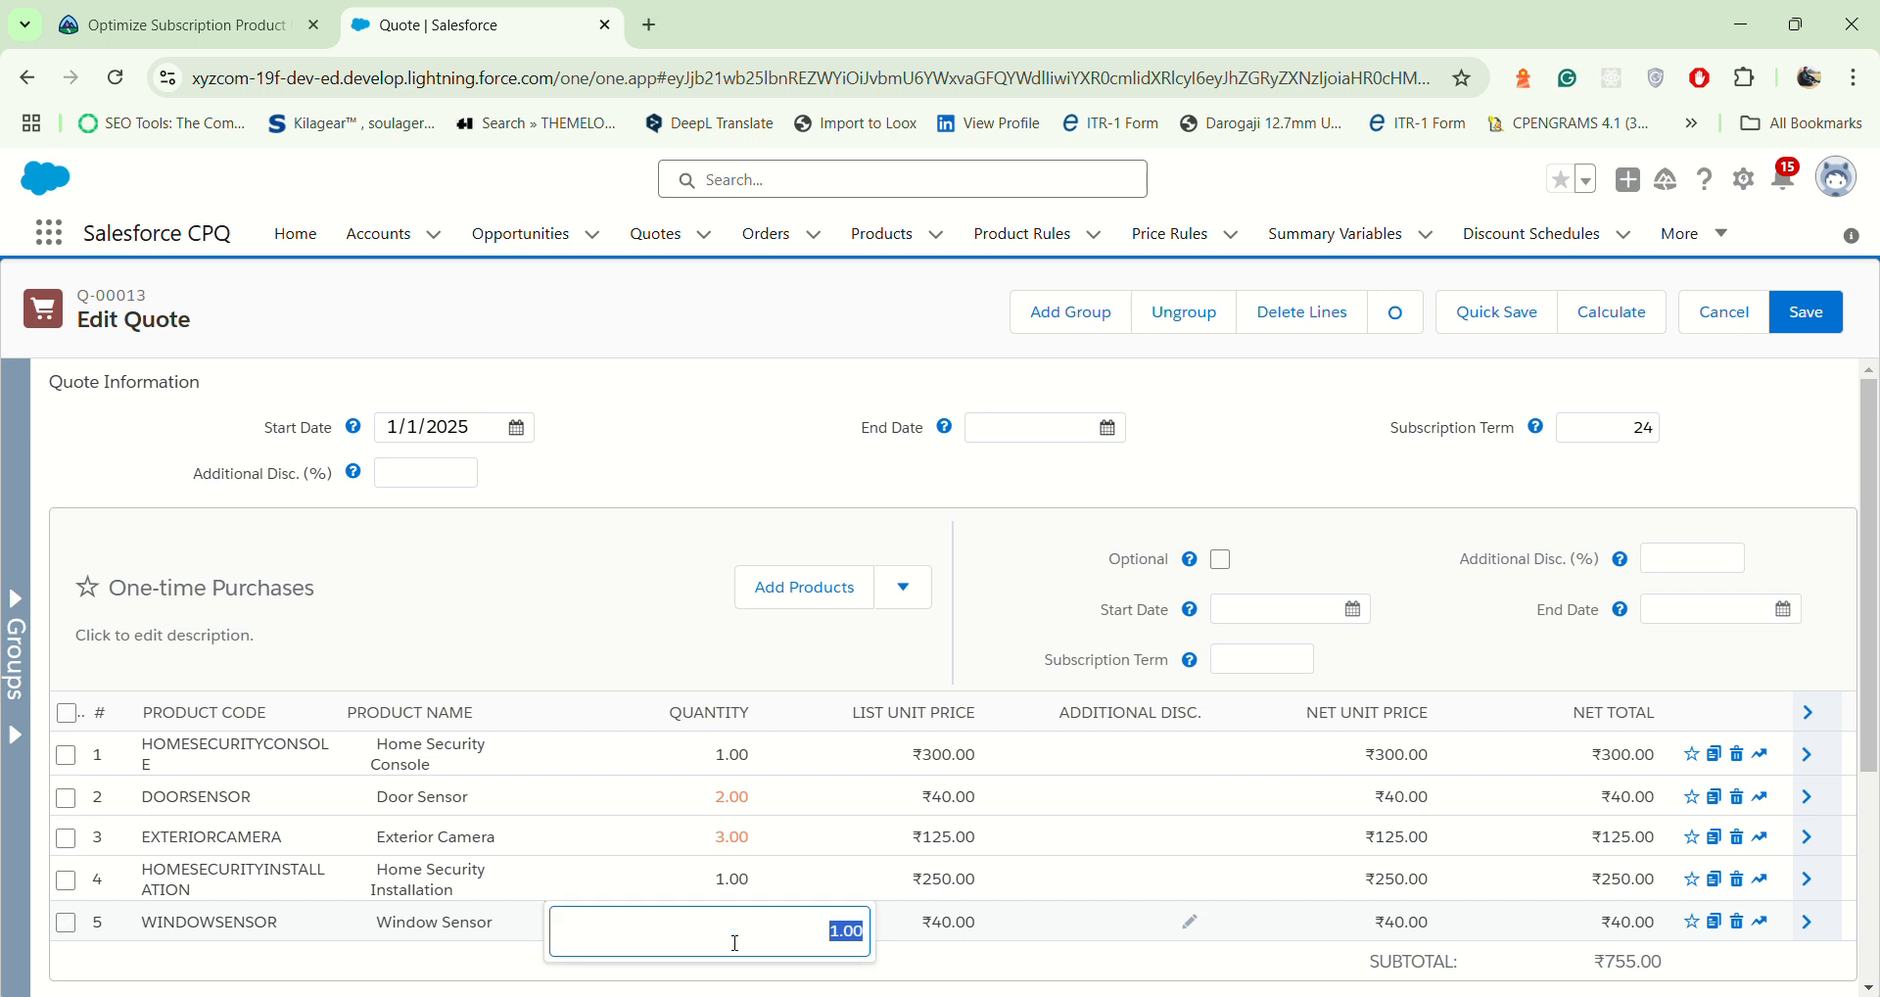
type("8")
left_click(847, 469)
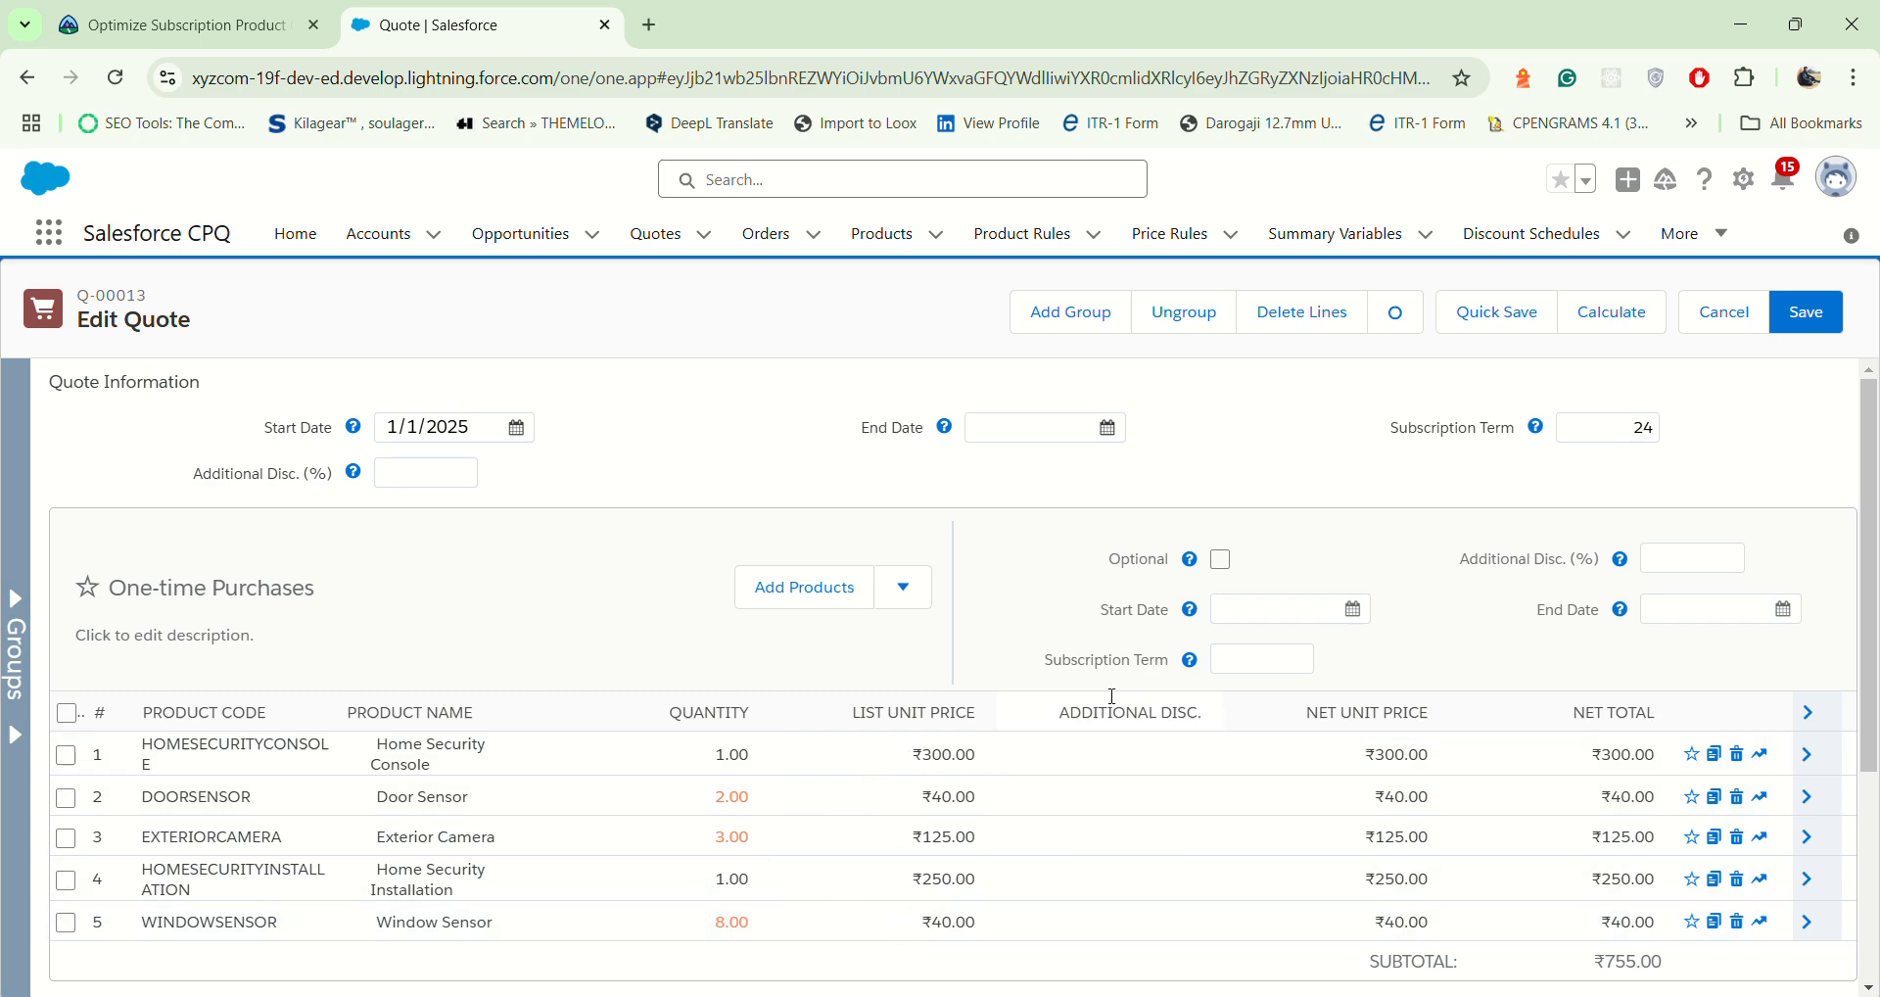
Step: Start adding products to the Ongoing Services group and mark Home Security Monitoring for selection
scroll(911, 817, "down", 3)
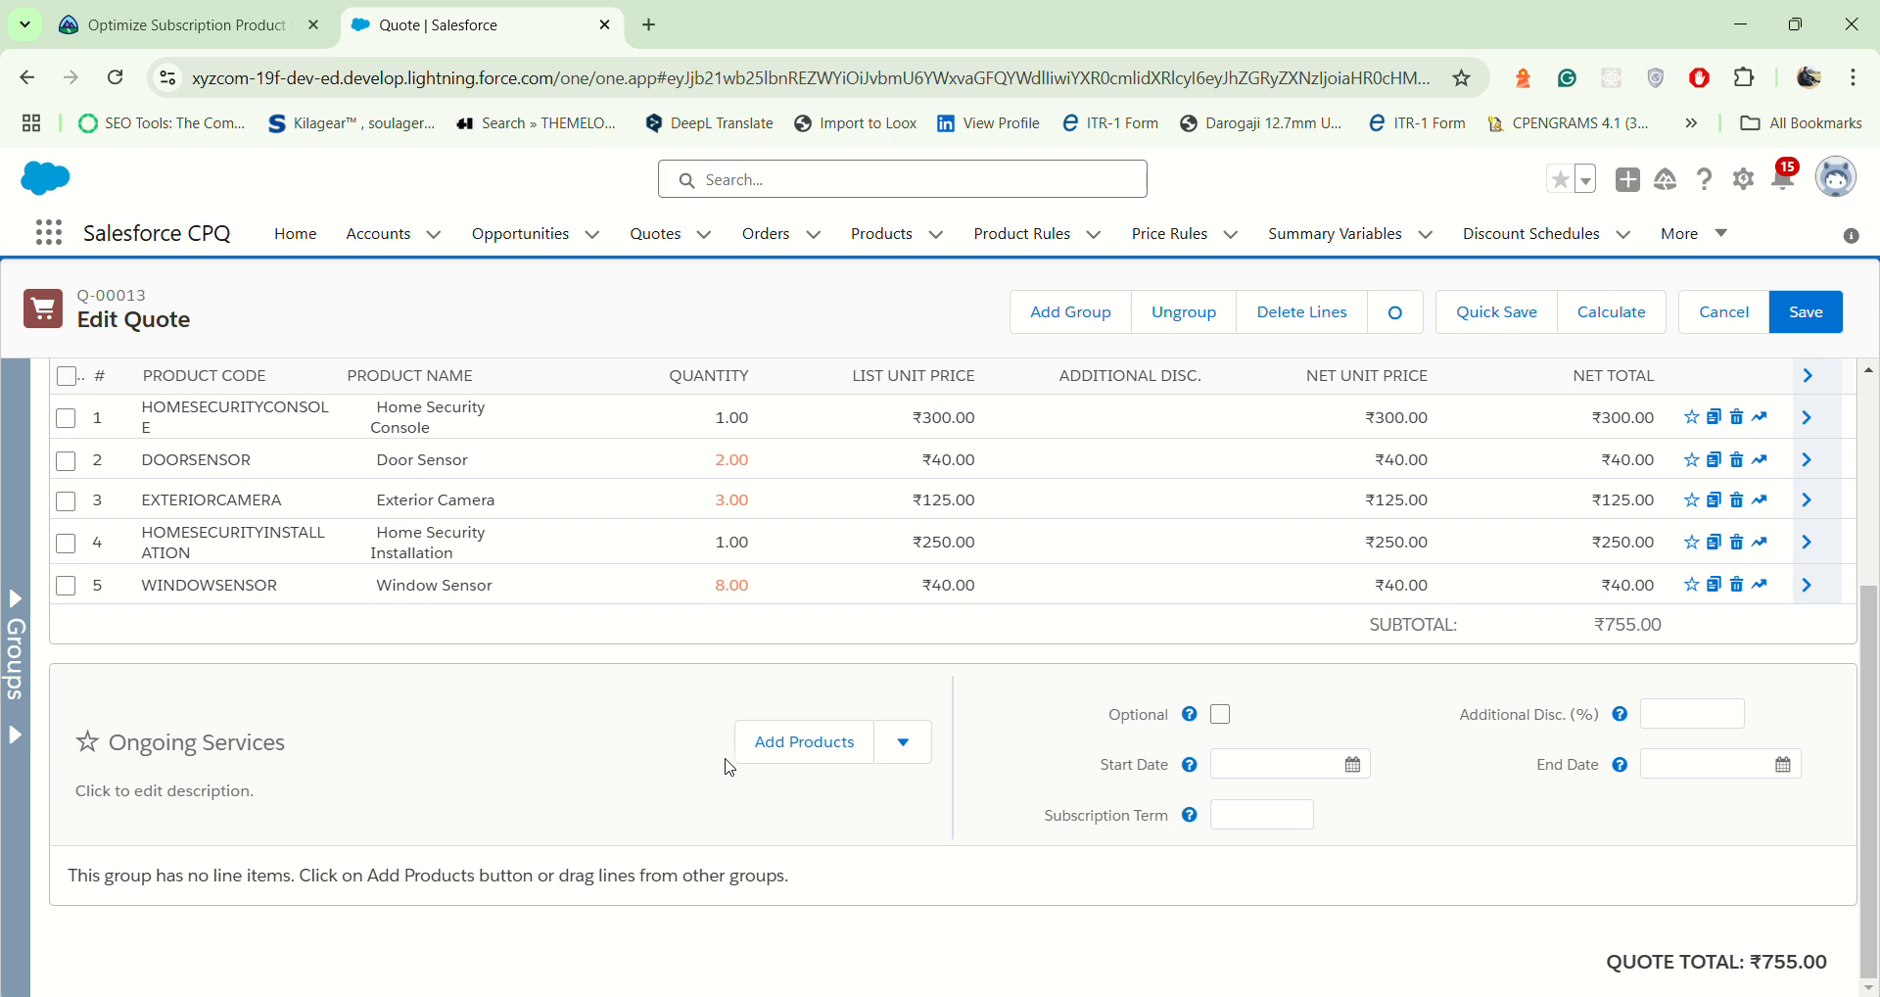
left_click(821, 752)
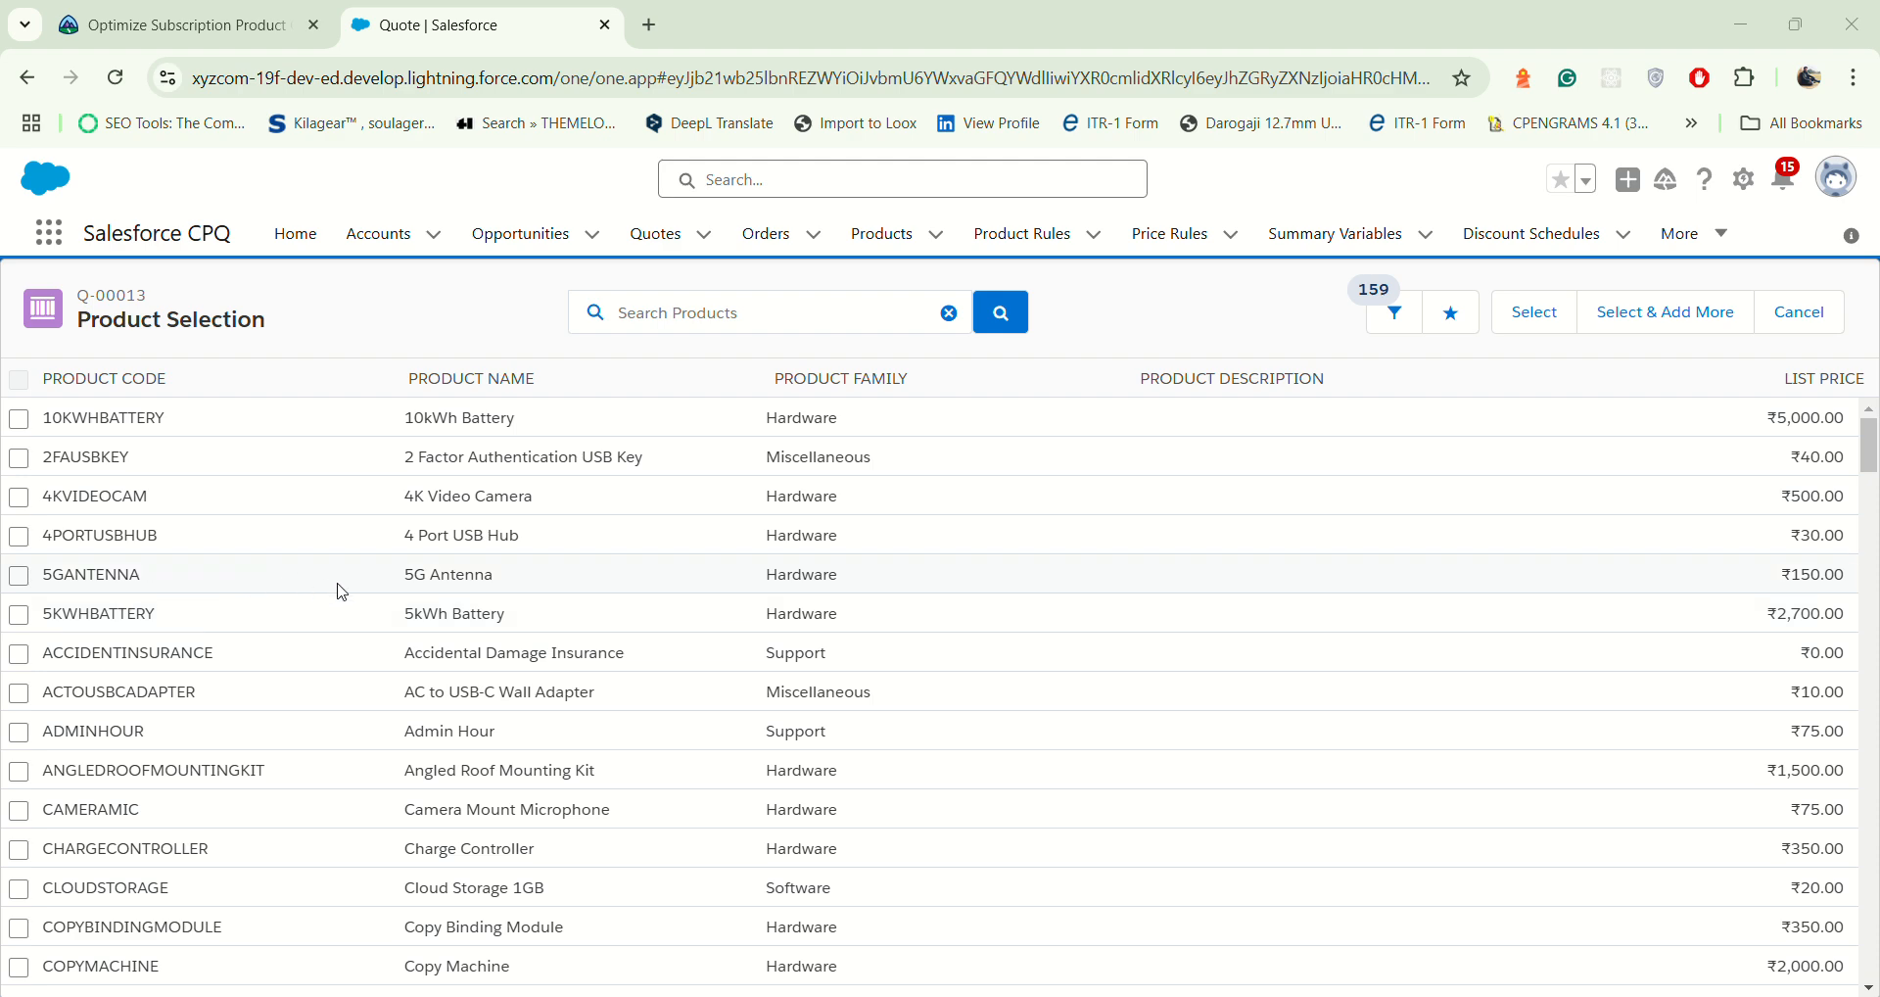
scroll(431, 676, "down", 1)
scroll(461, 774, "down", 11)
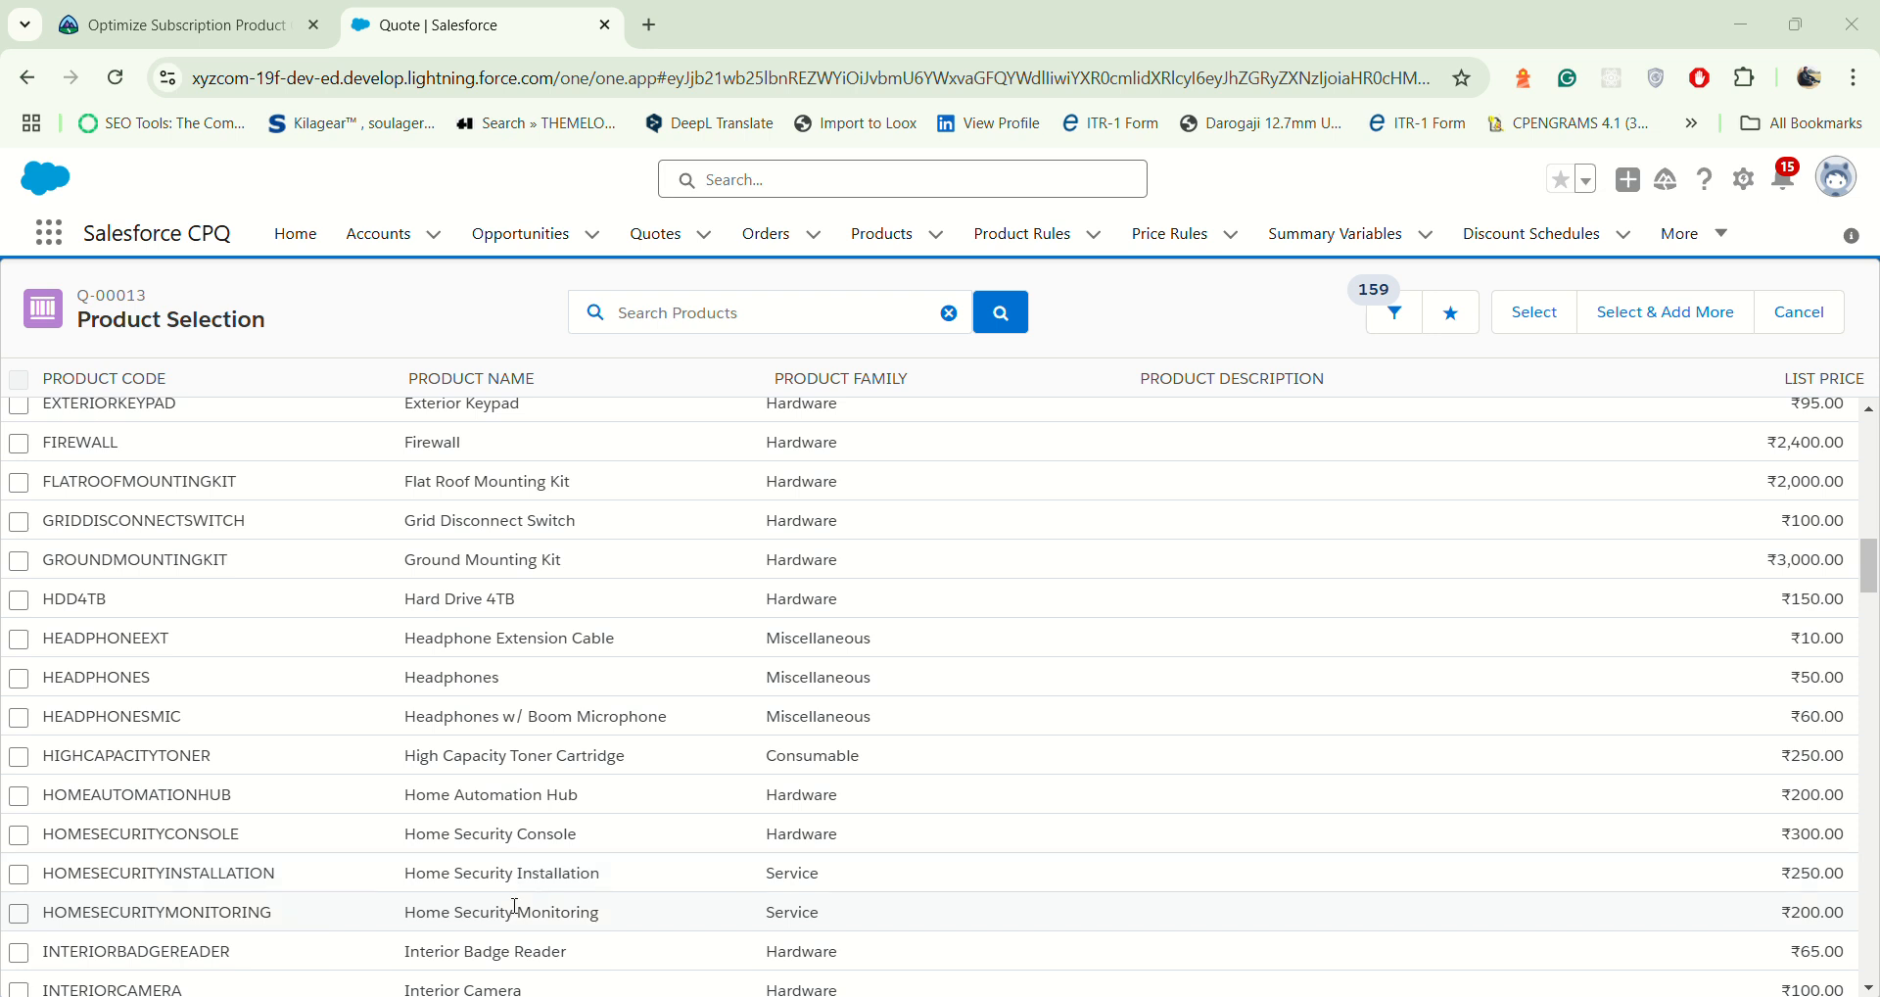
left_click_drag(411, 917, 605, 935)
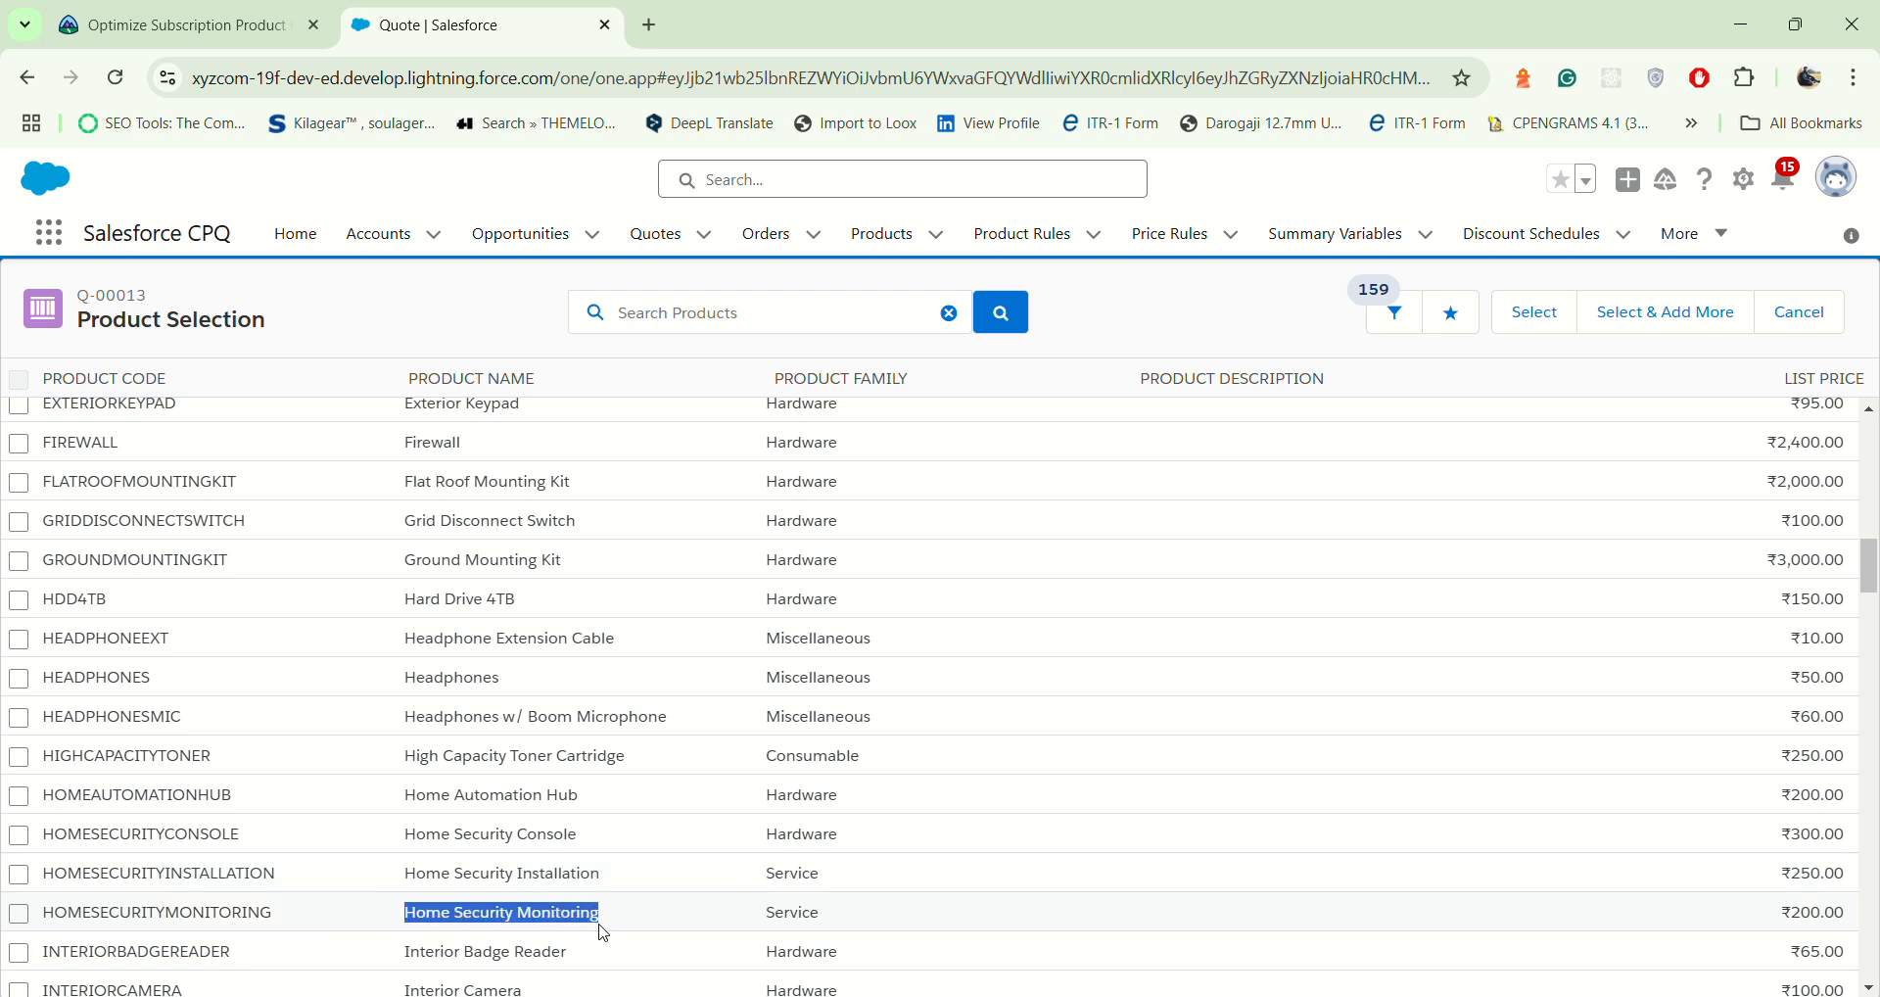
left_click(14, 915)
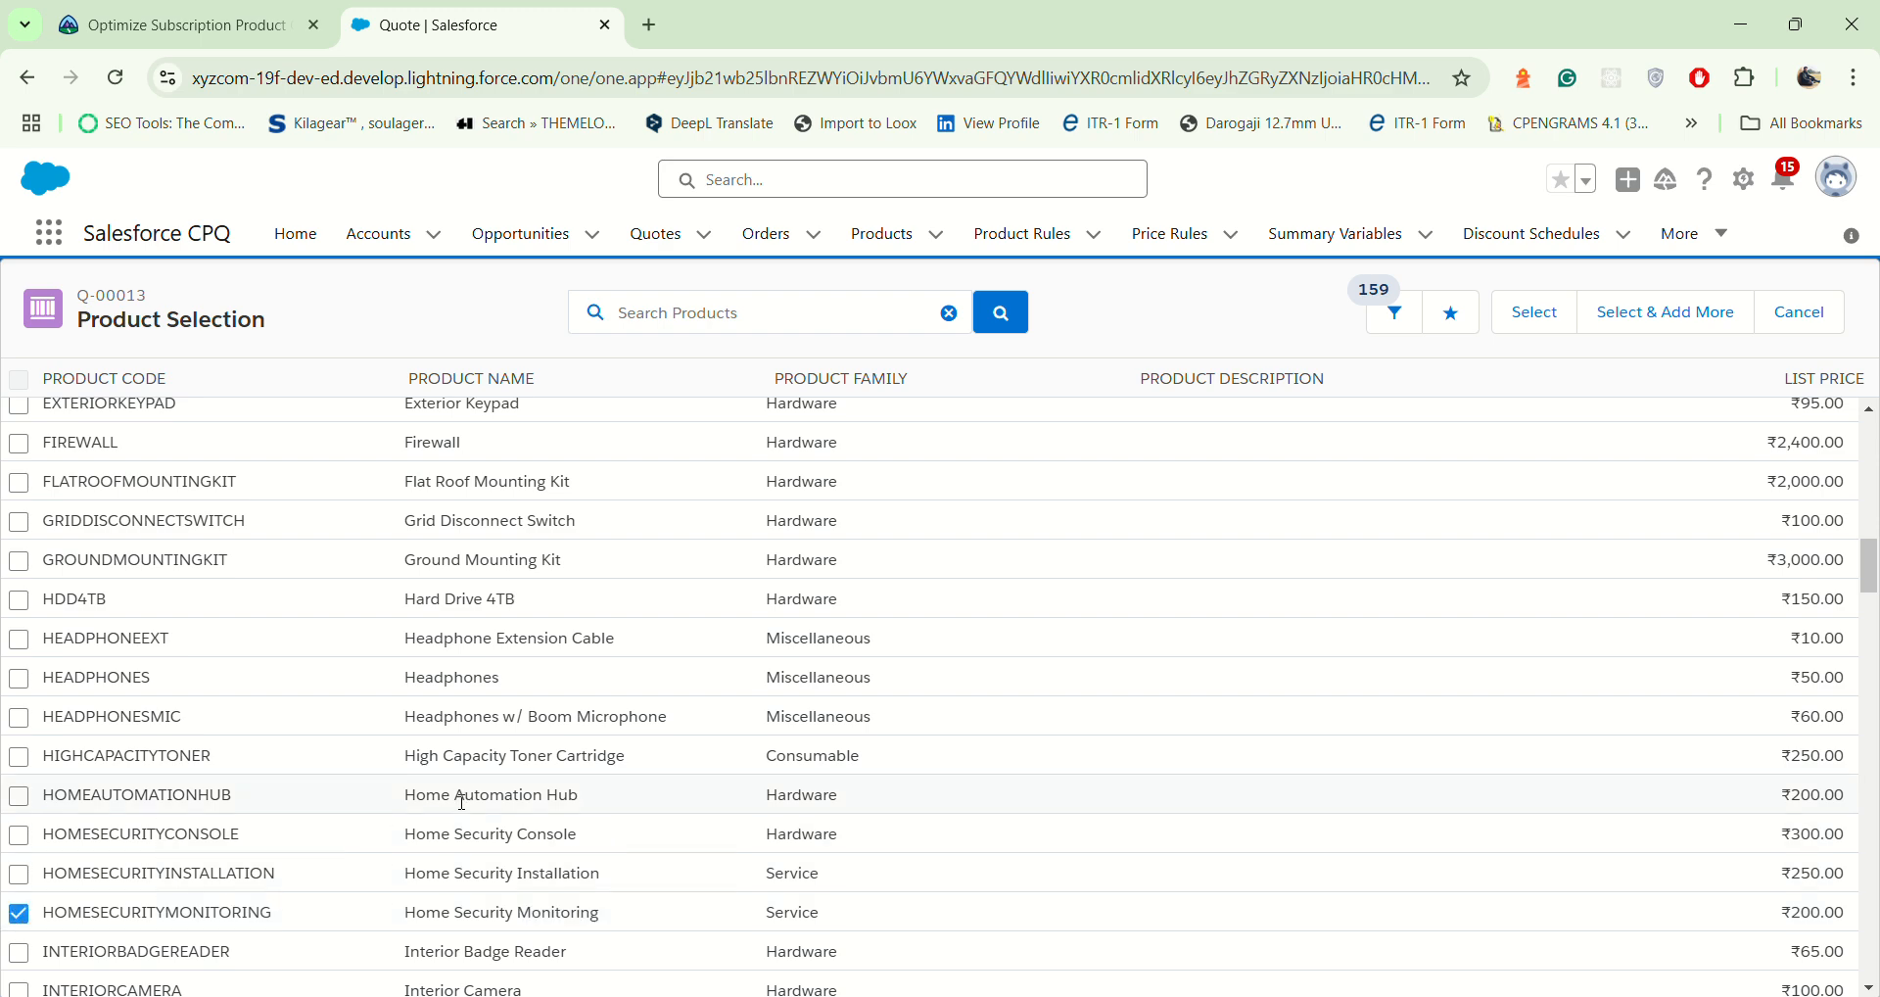
Step: Mark Mobile Monitoring App for selection for the Ongoing Services group
scroll(453, 789, "down", 5)
scroll(454, 789, "down", 2)
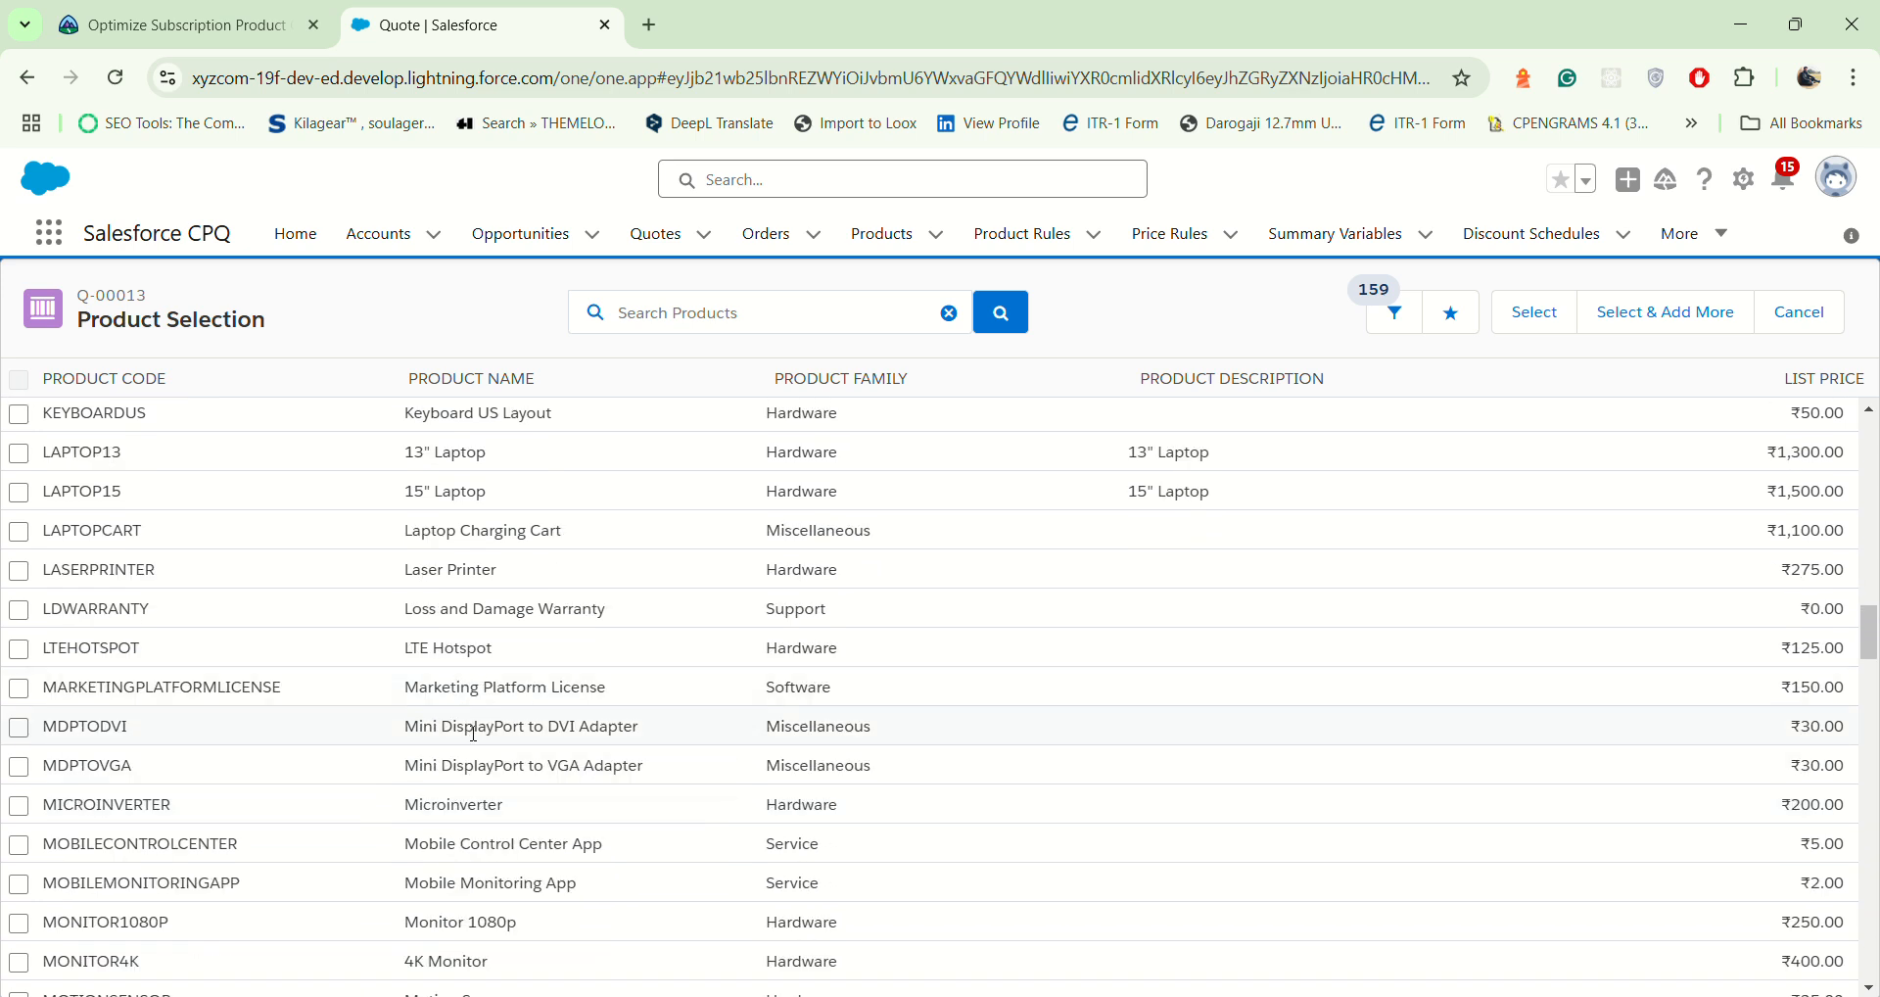
left_click_drag(411, 886, 617, 882)
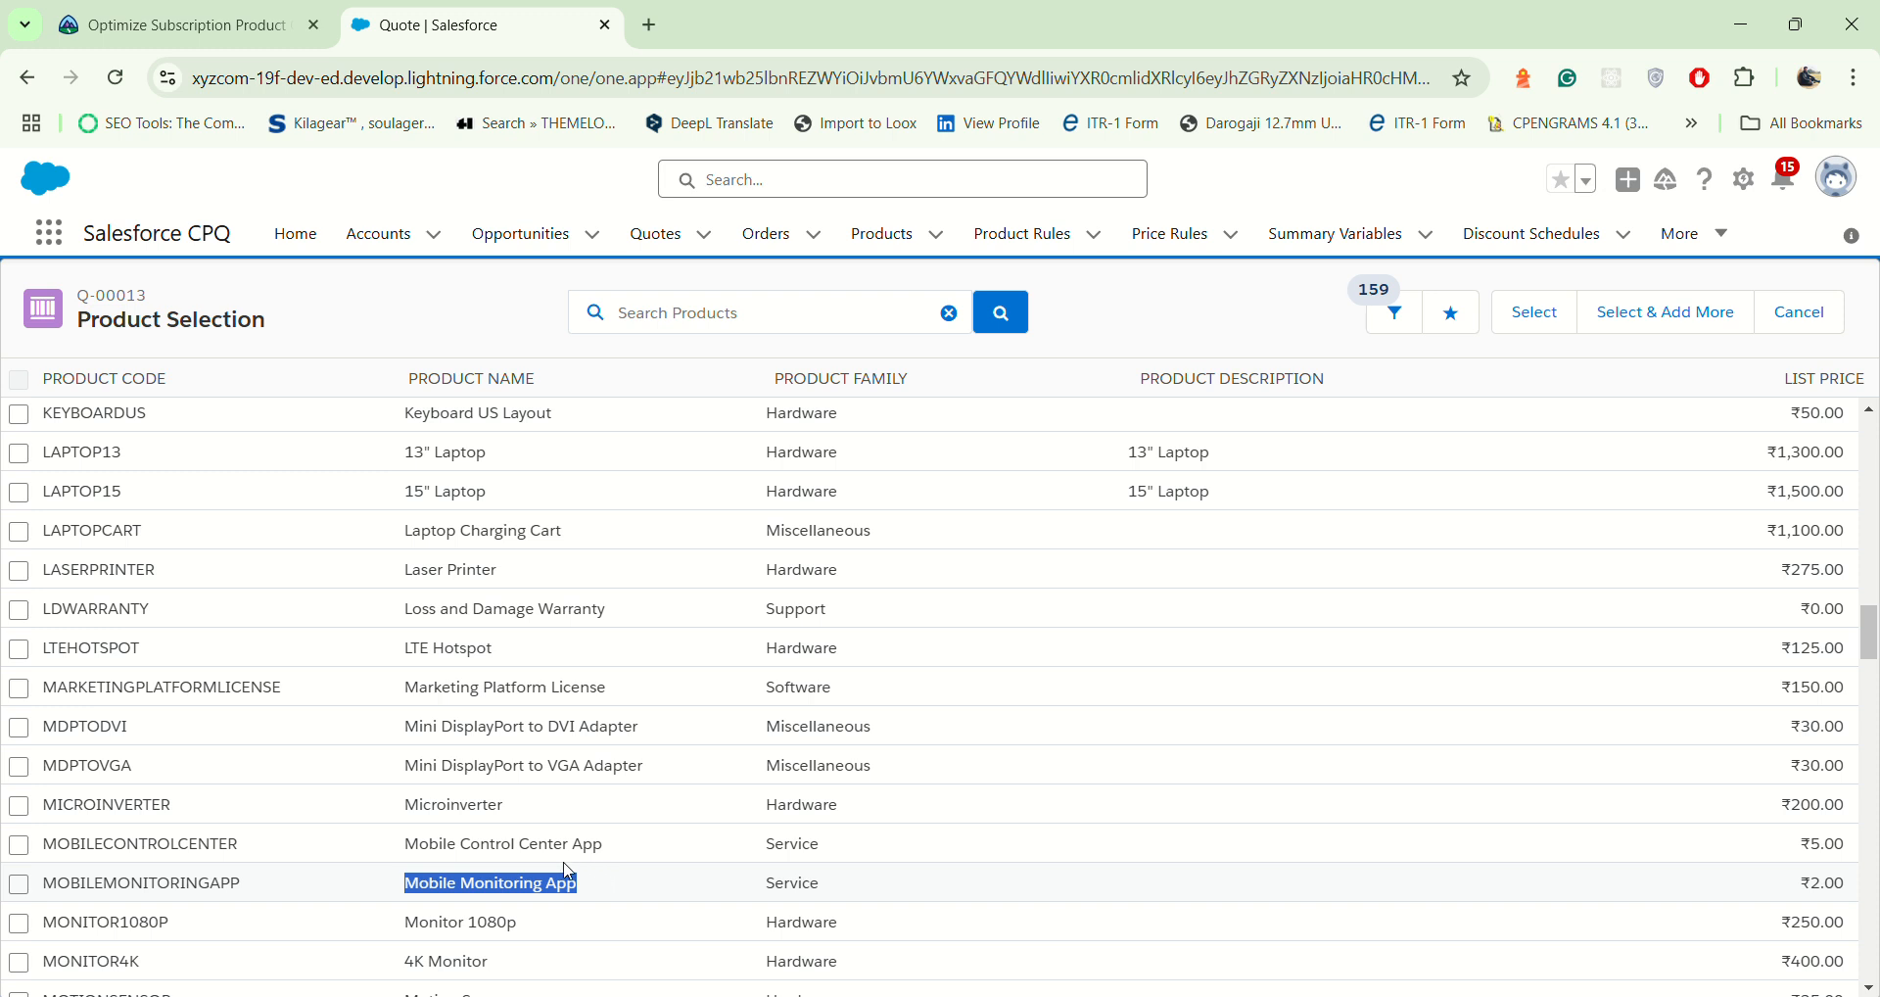
left_click(27, 893)
left_click(23, 887)
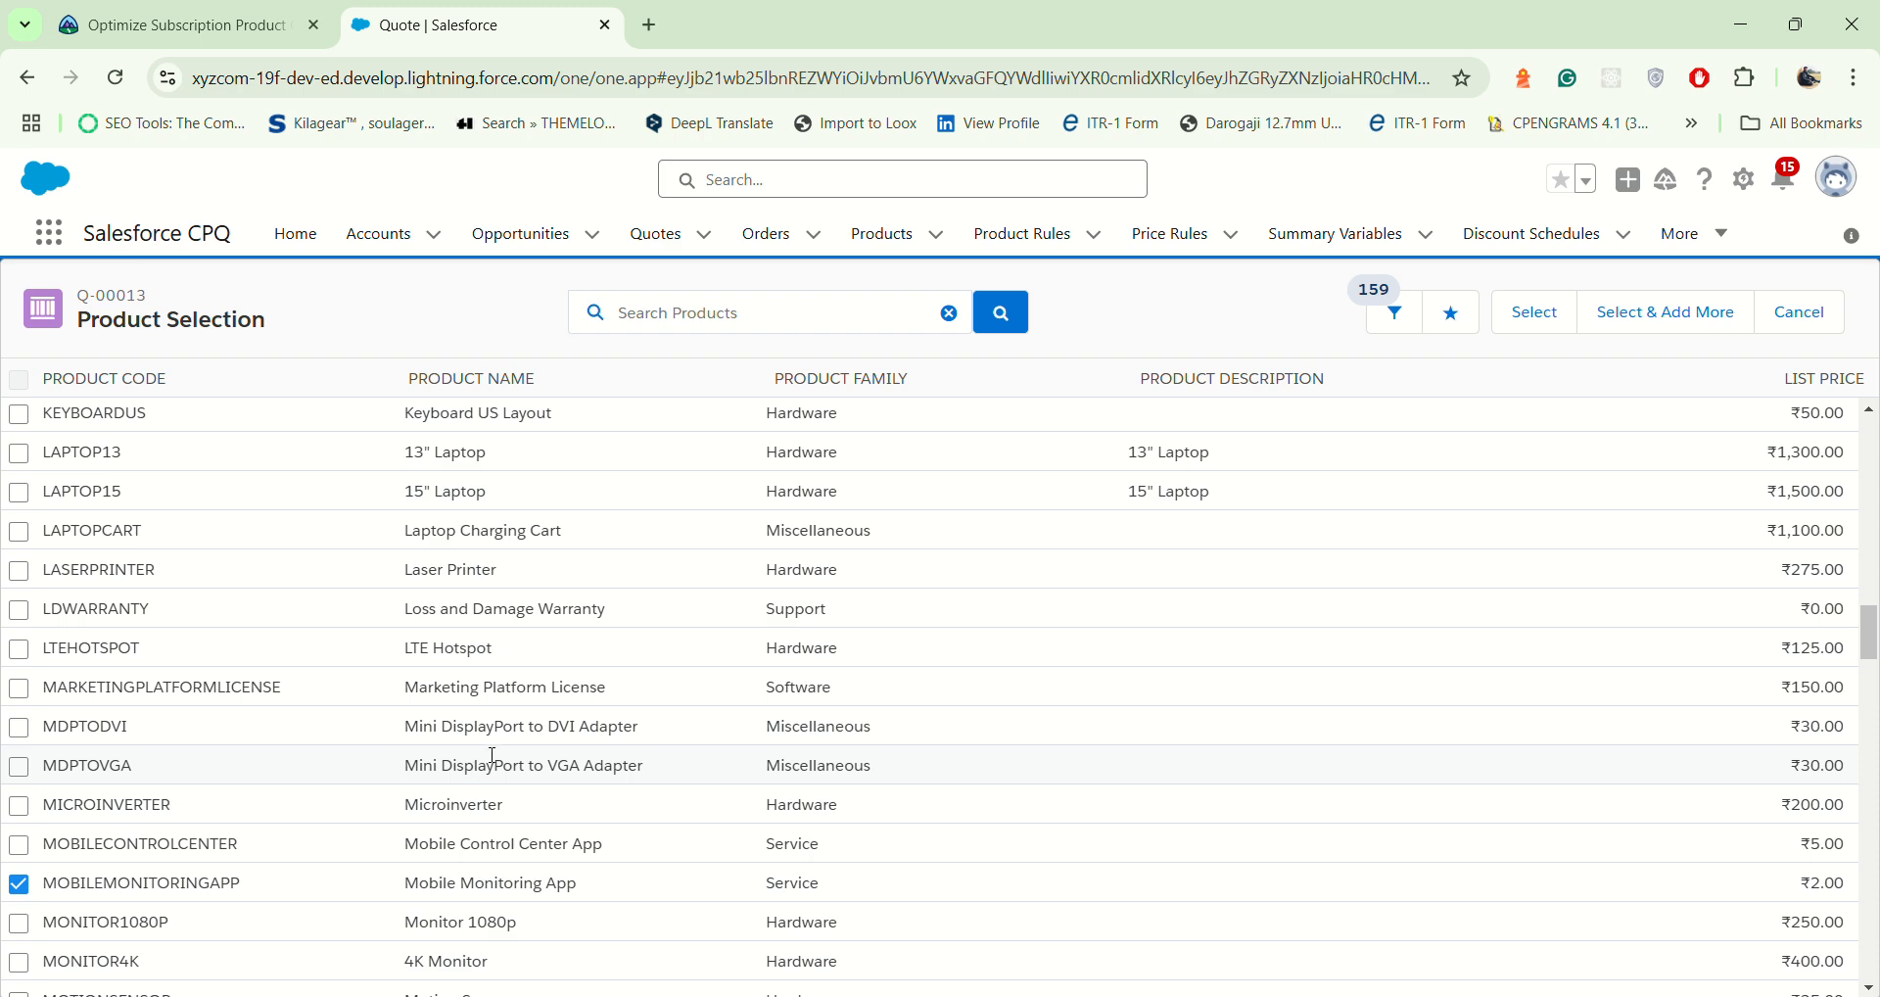
Step: Find Offsite Video Storage 1GB in the product list and mark it for selection for the Ongoing Services group
scroll(495, 757, "down", 20)
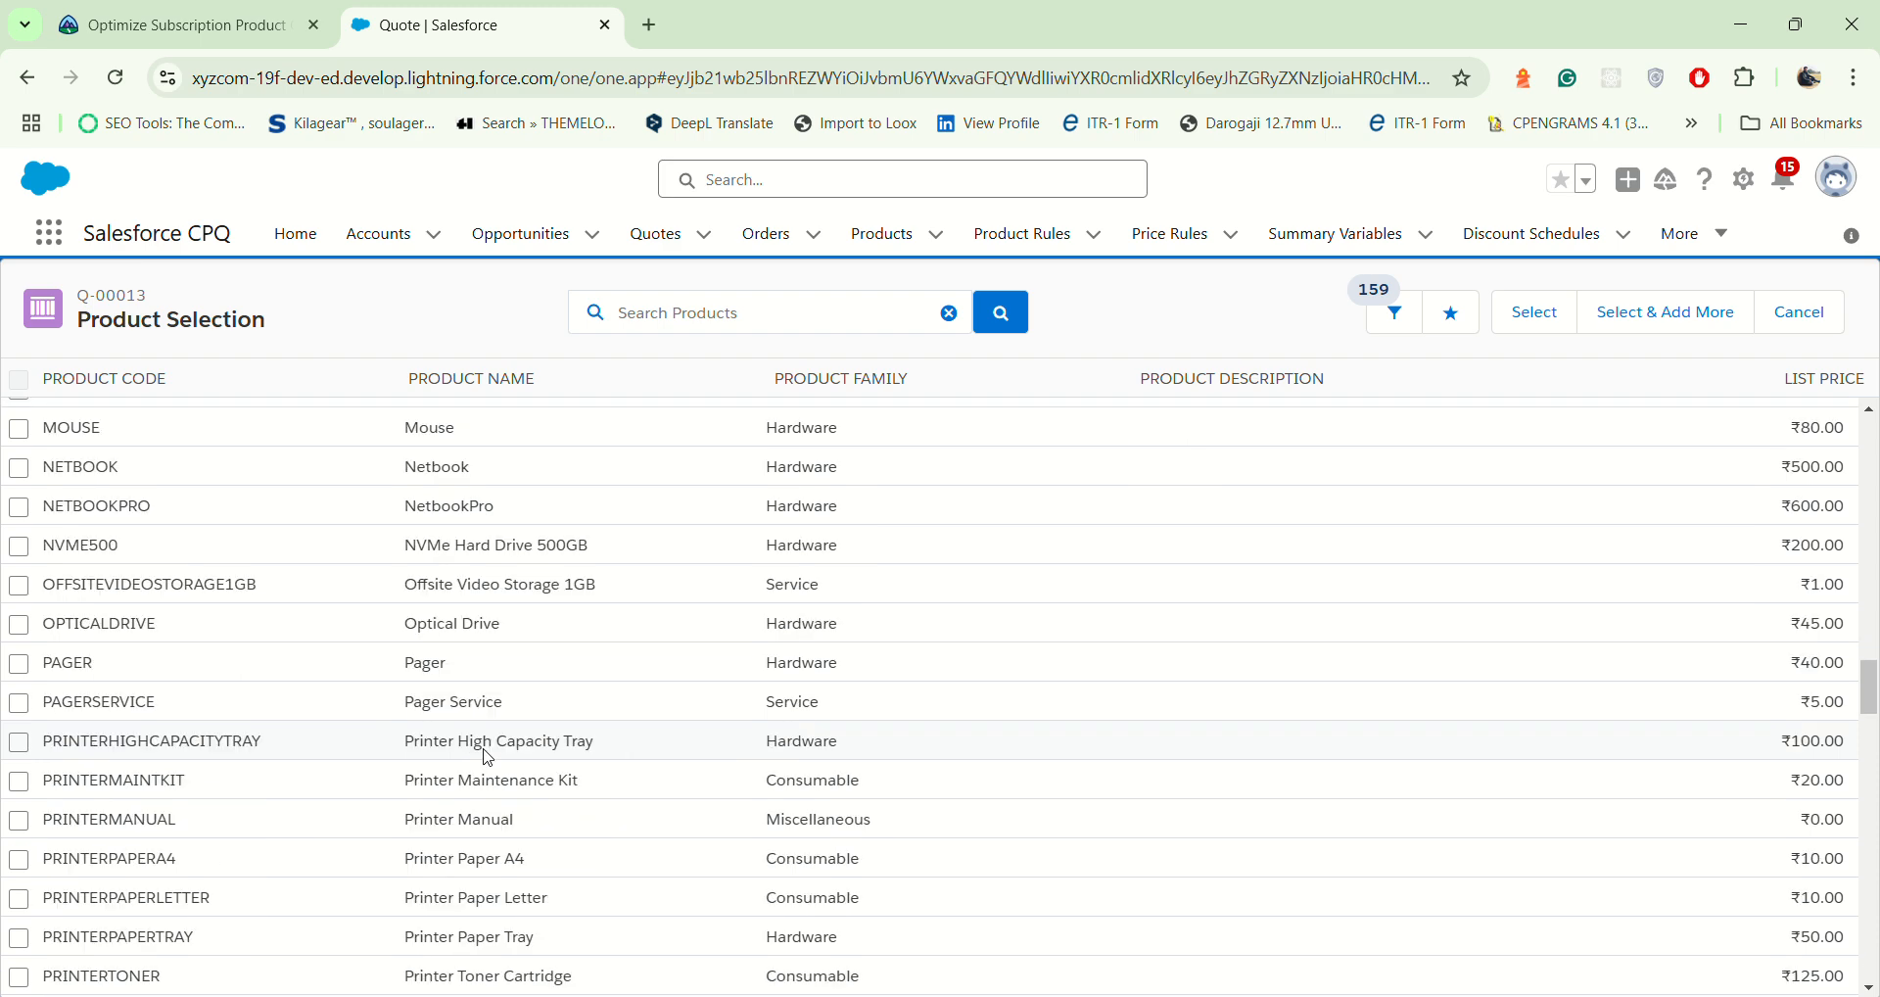
scroll(497, 760, "down", 15)
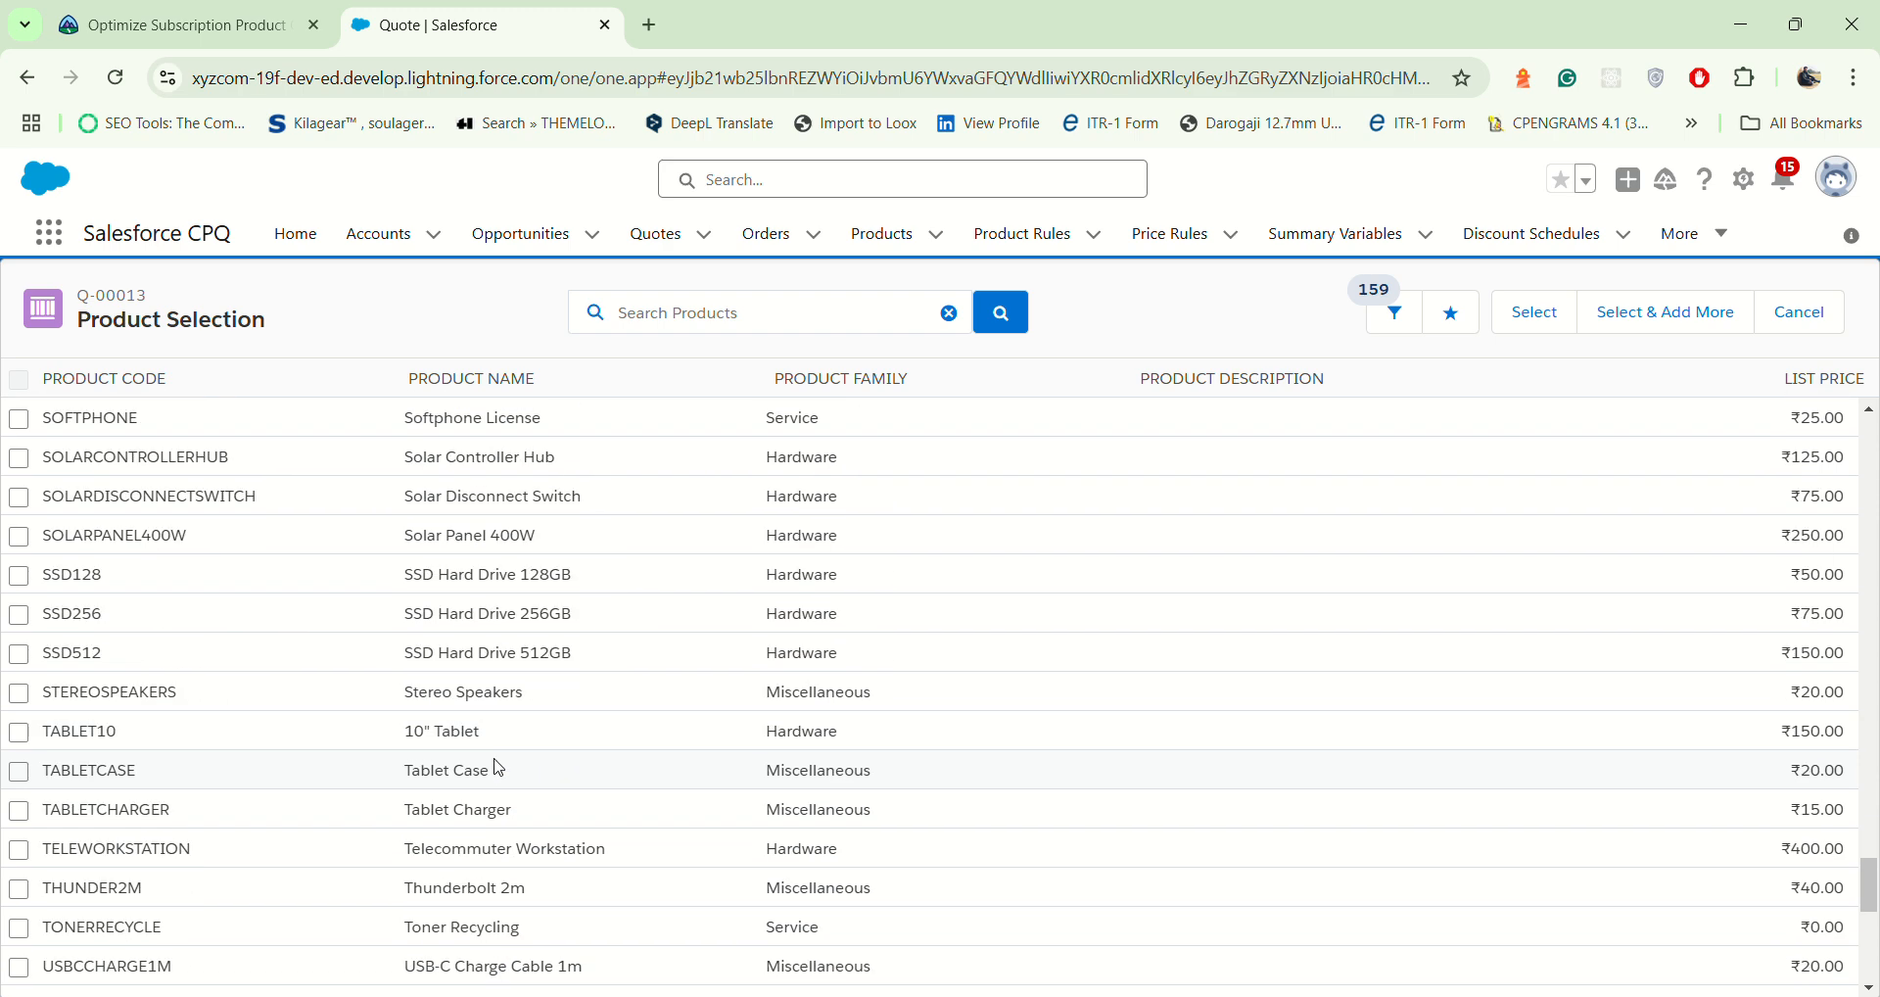
scroll(495, 766, "up", 6)
scroll(501, 770, "down", 6)
scroll(502, 773, "up", 18)
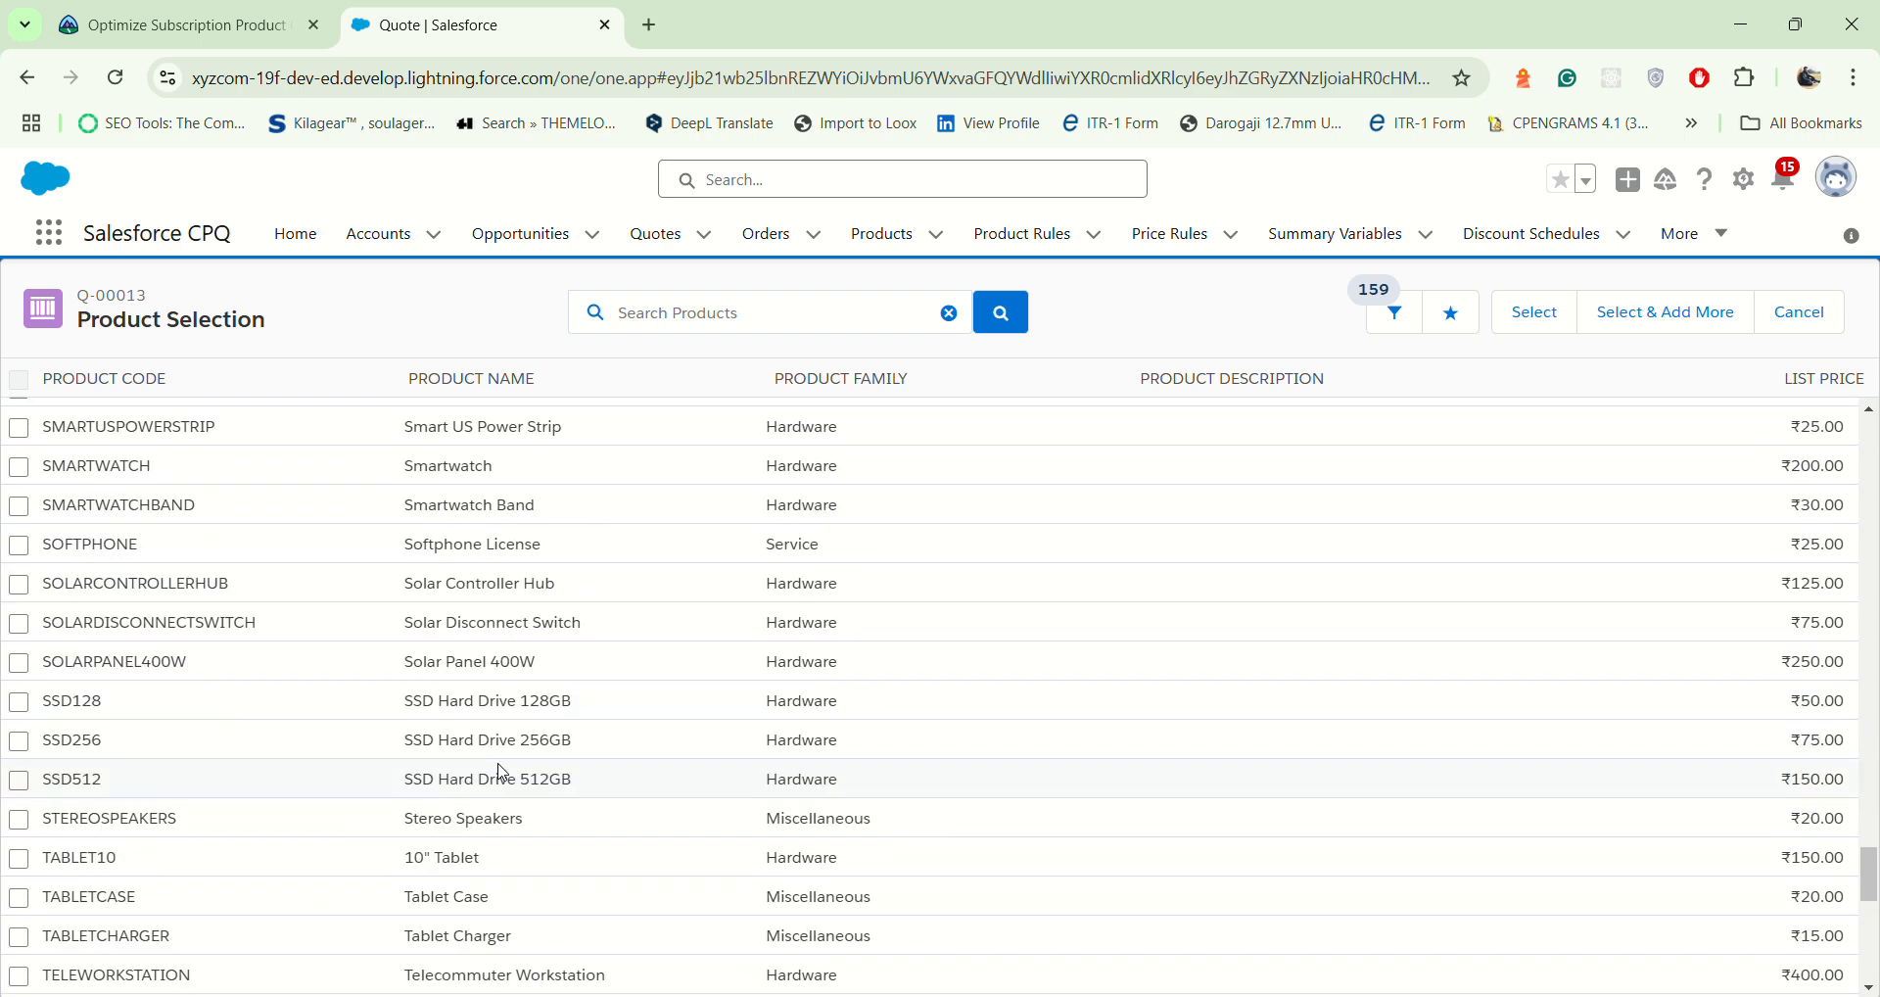
scroll(502, 773, "up", 10)
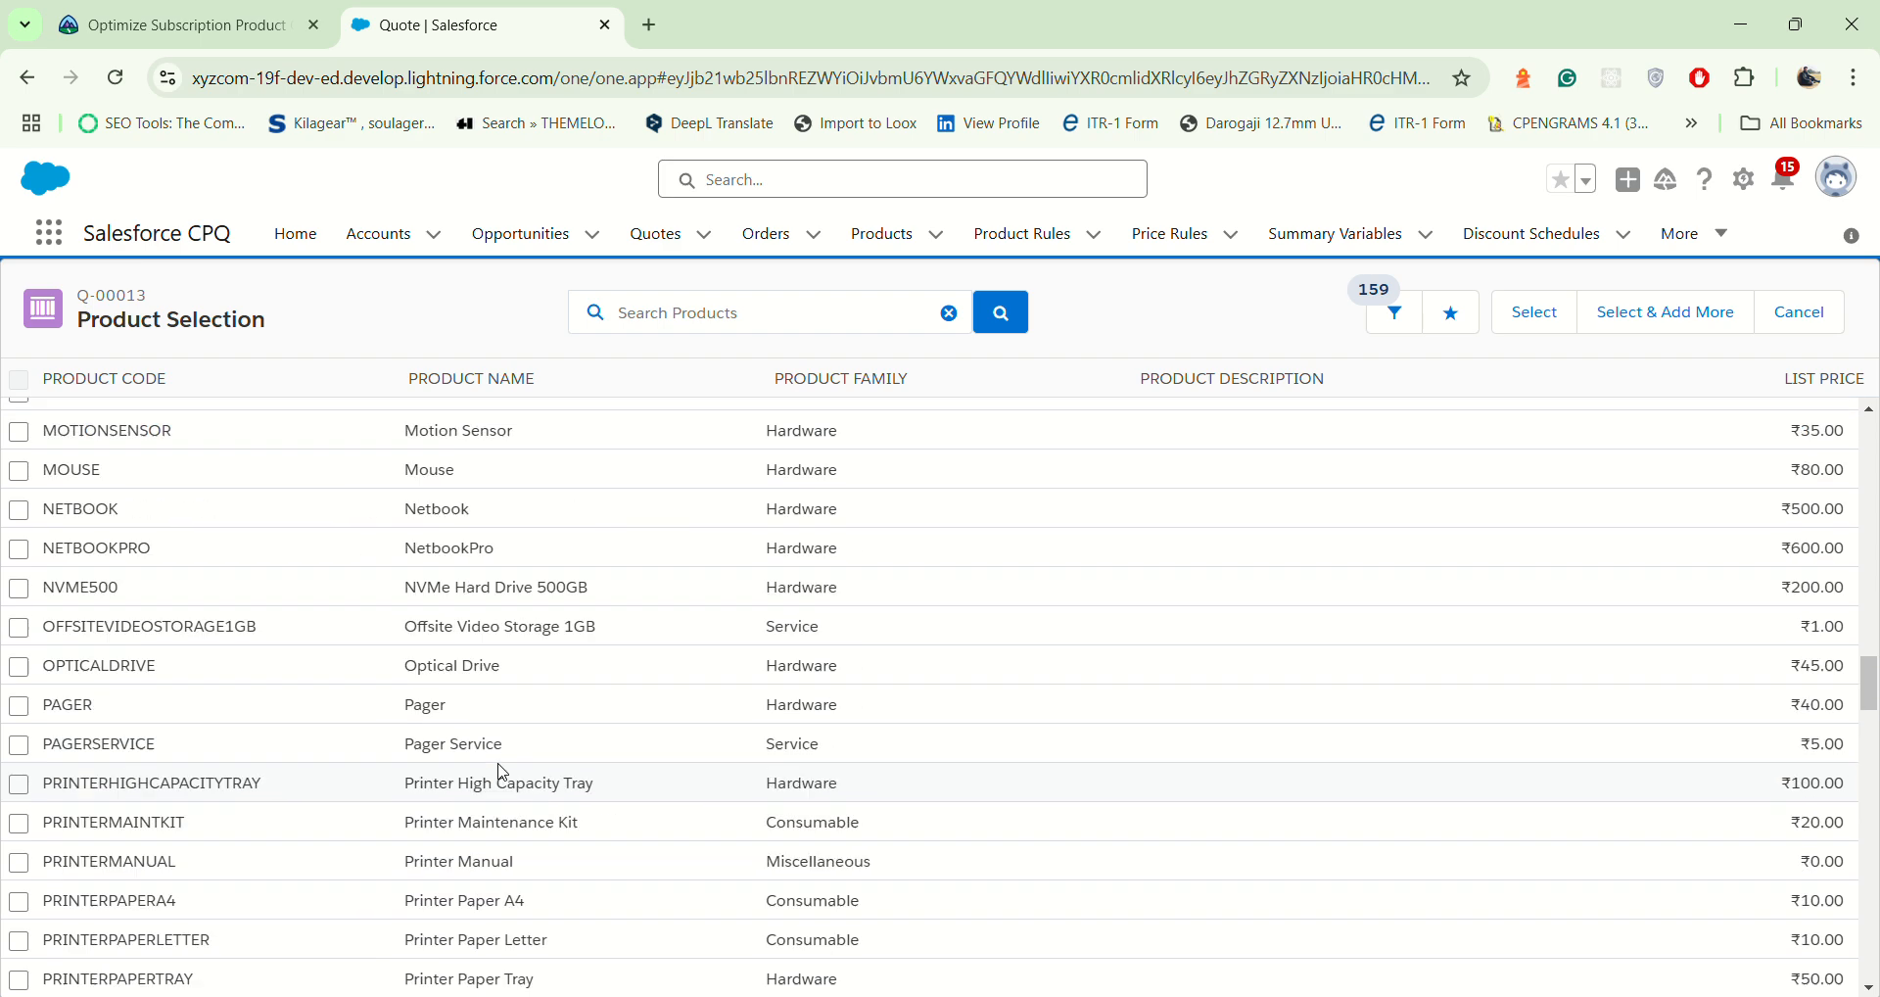
scroll(501, 766, "up", 5)
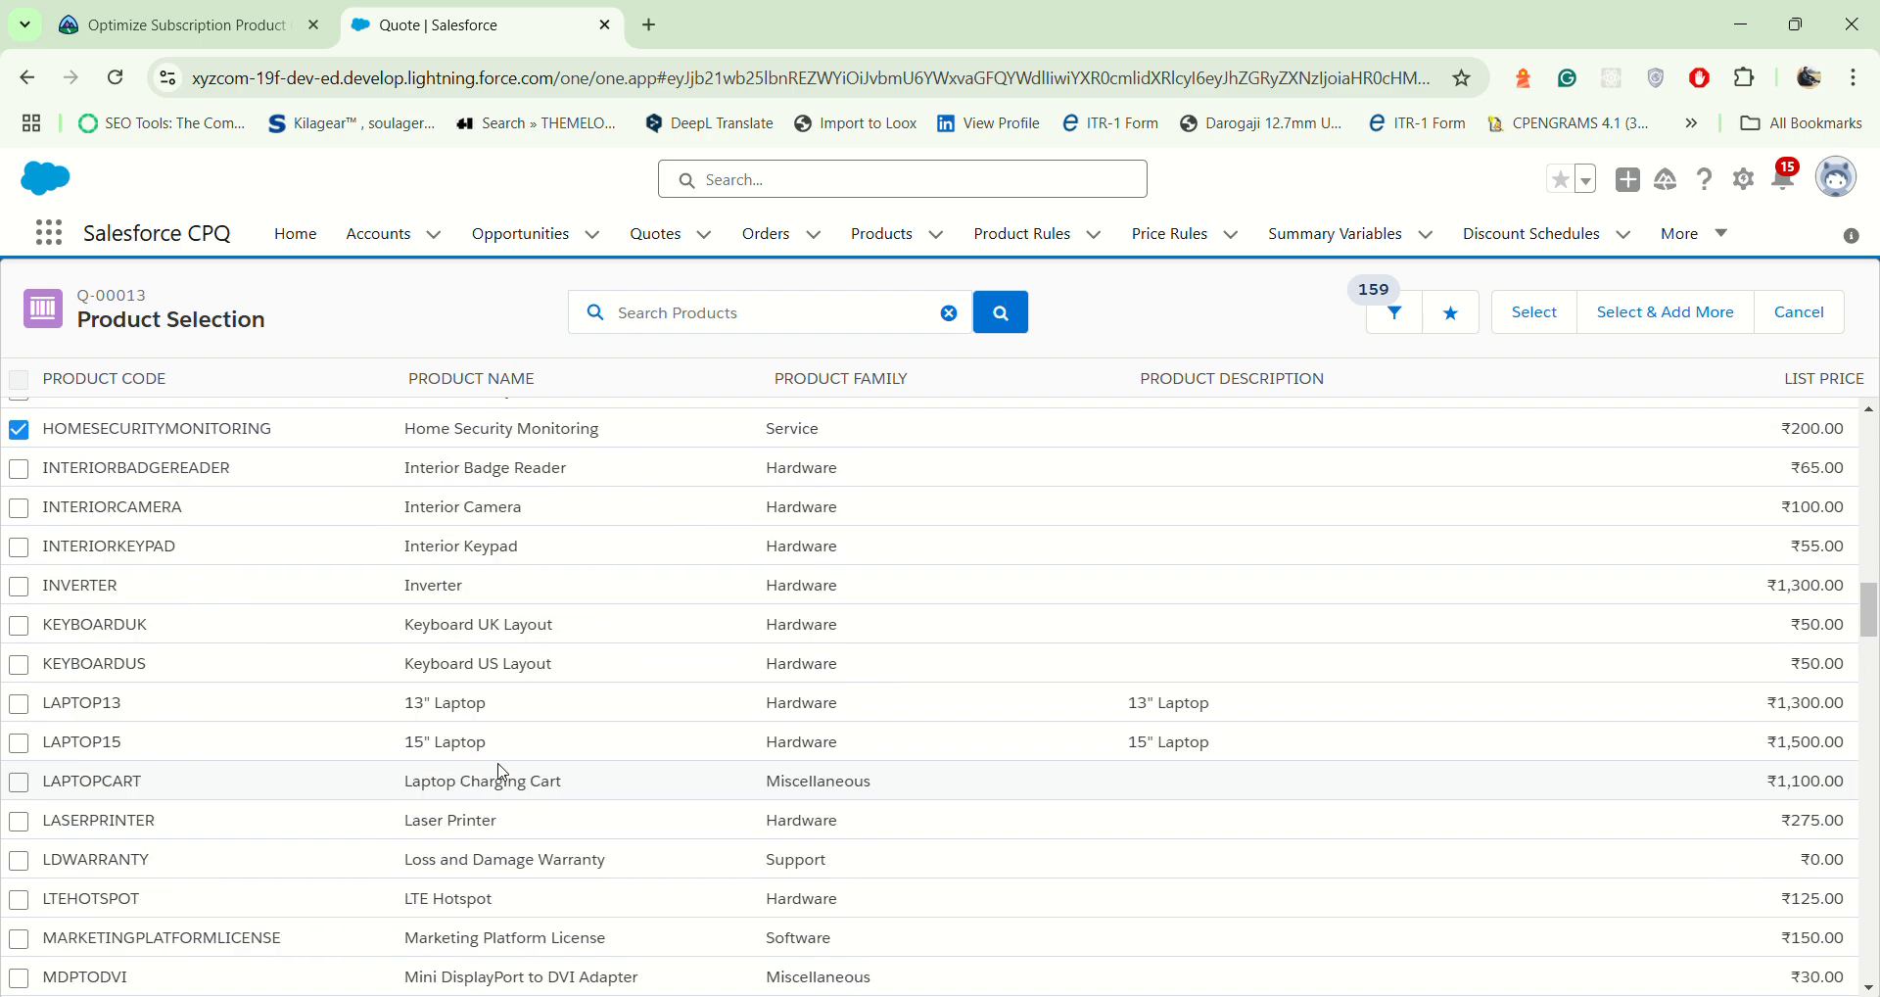
scroll(502, 773, "up", 6)
scroll(501, 766, "down", 5)
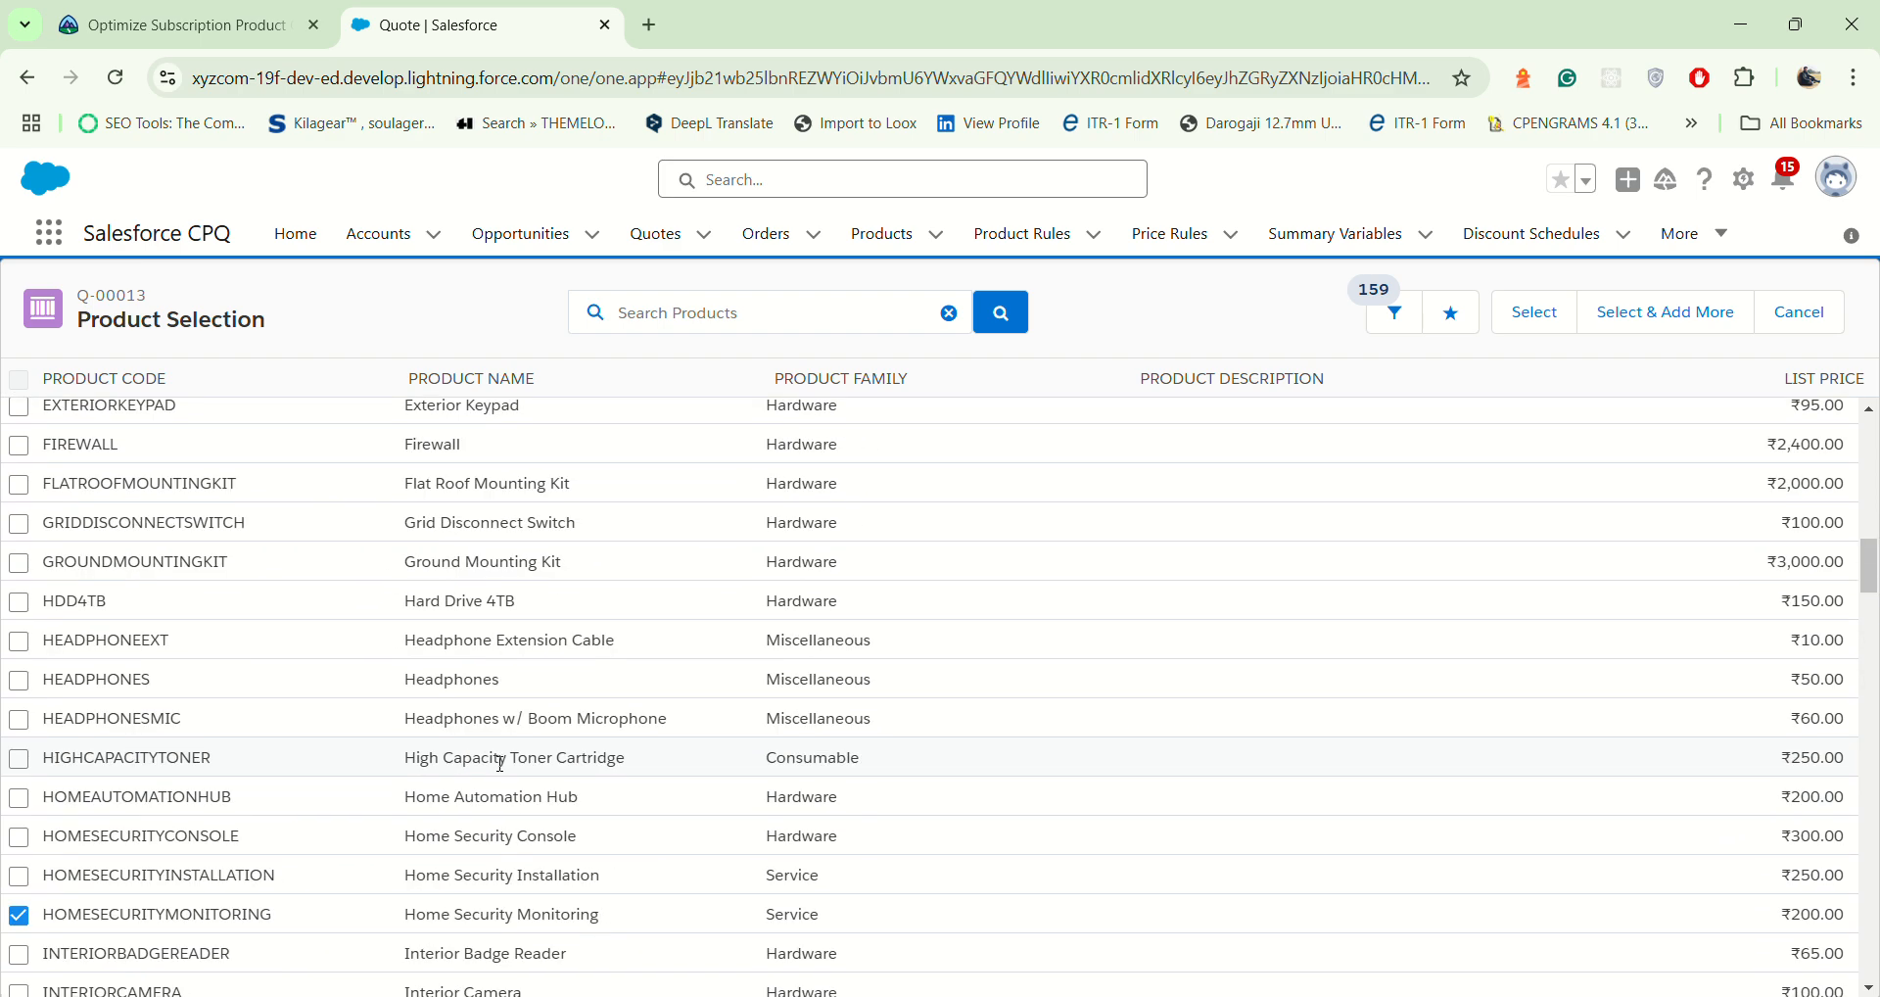
scroll(497, 688, "down", 10)
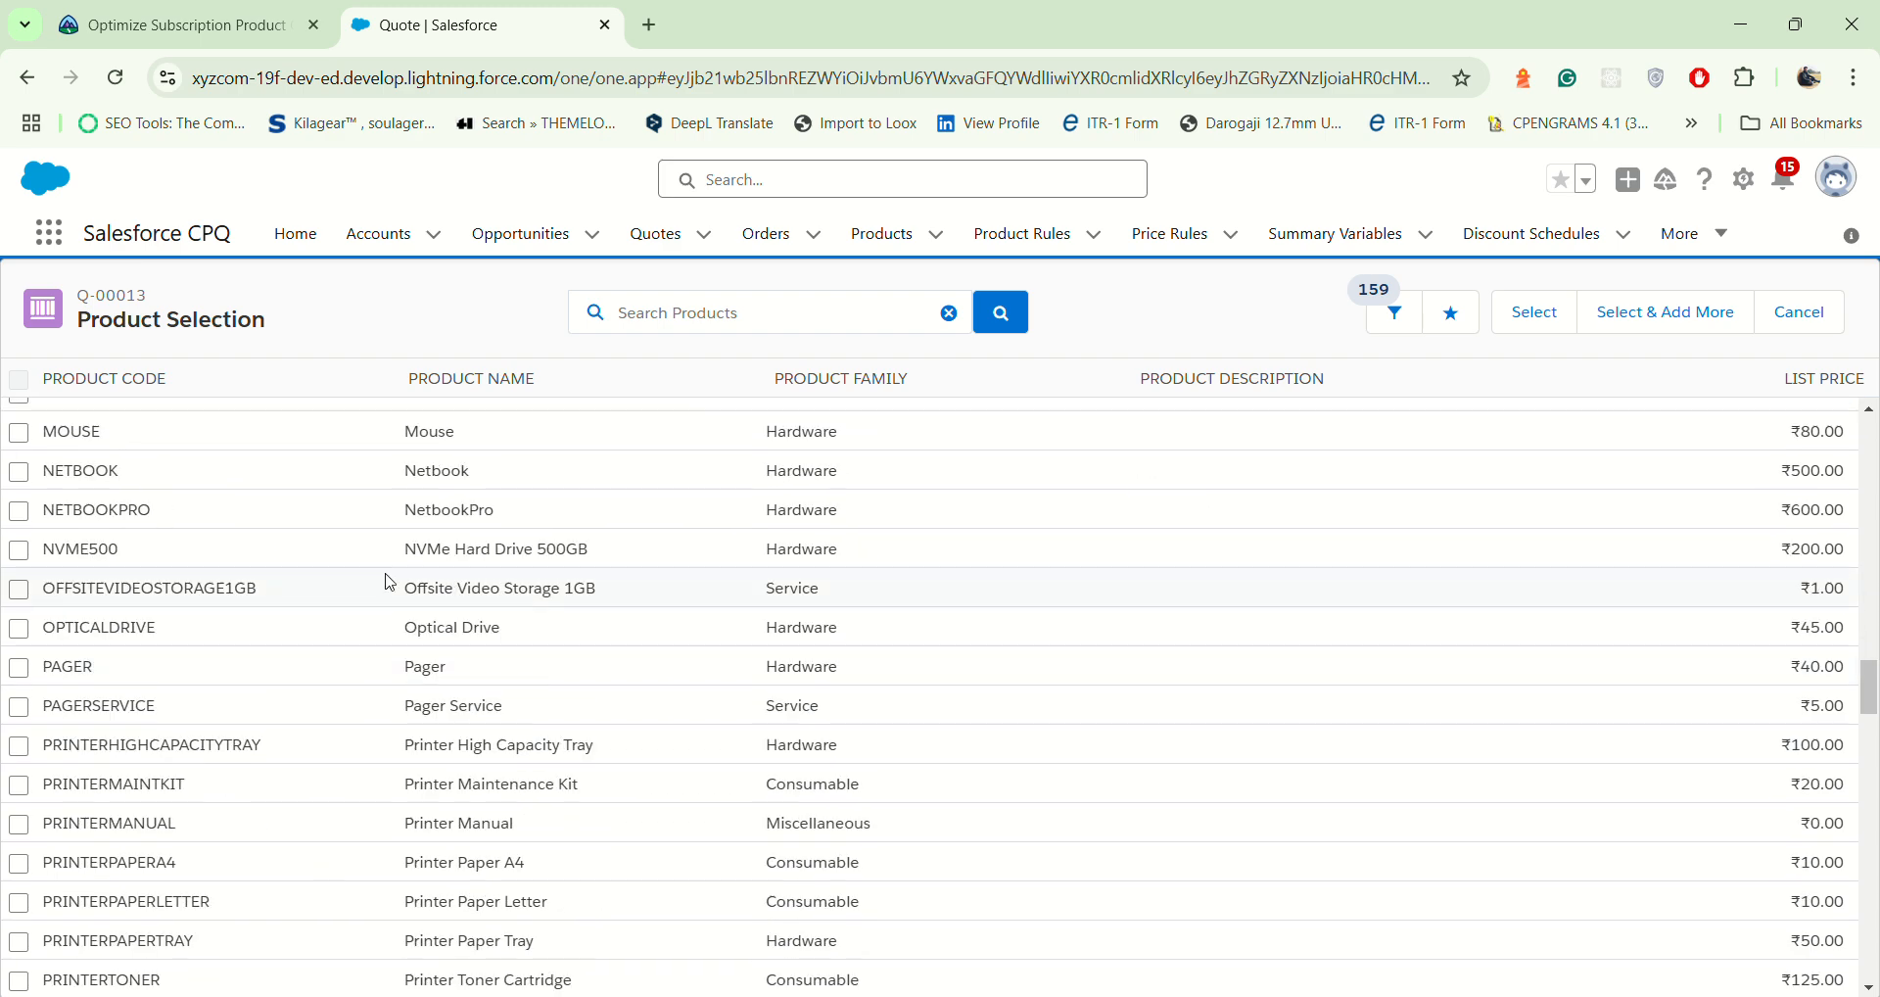
left_click_drag(412, 585, 609, 604)
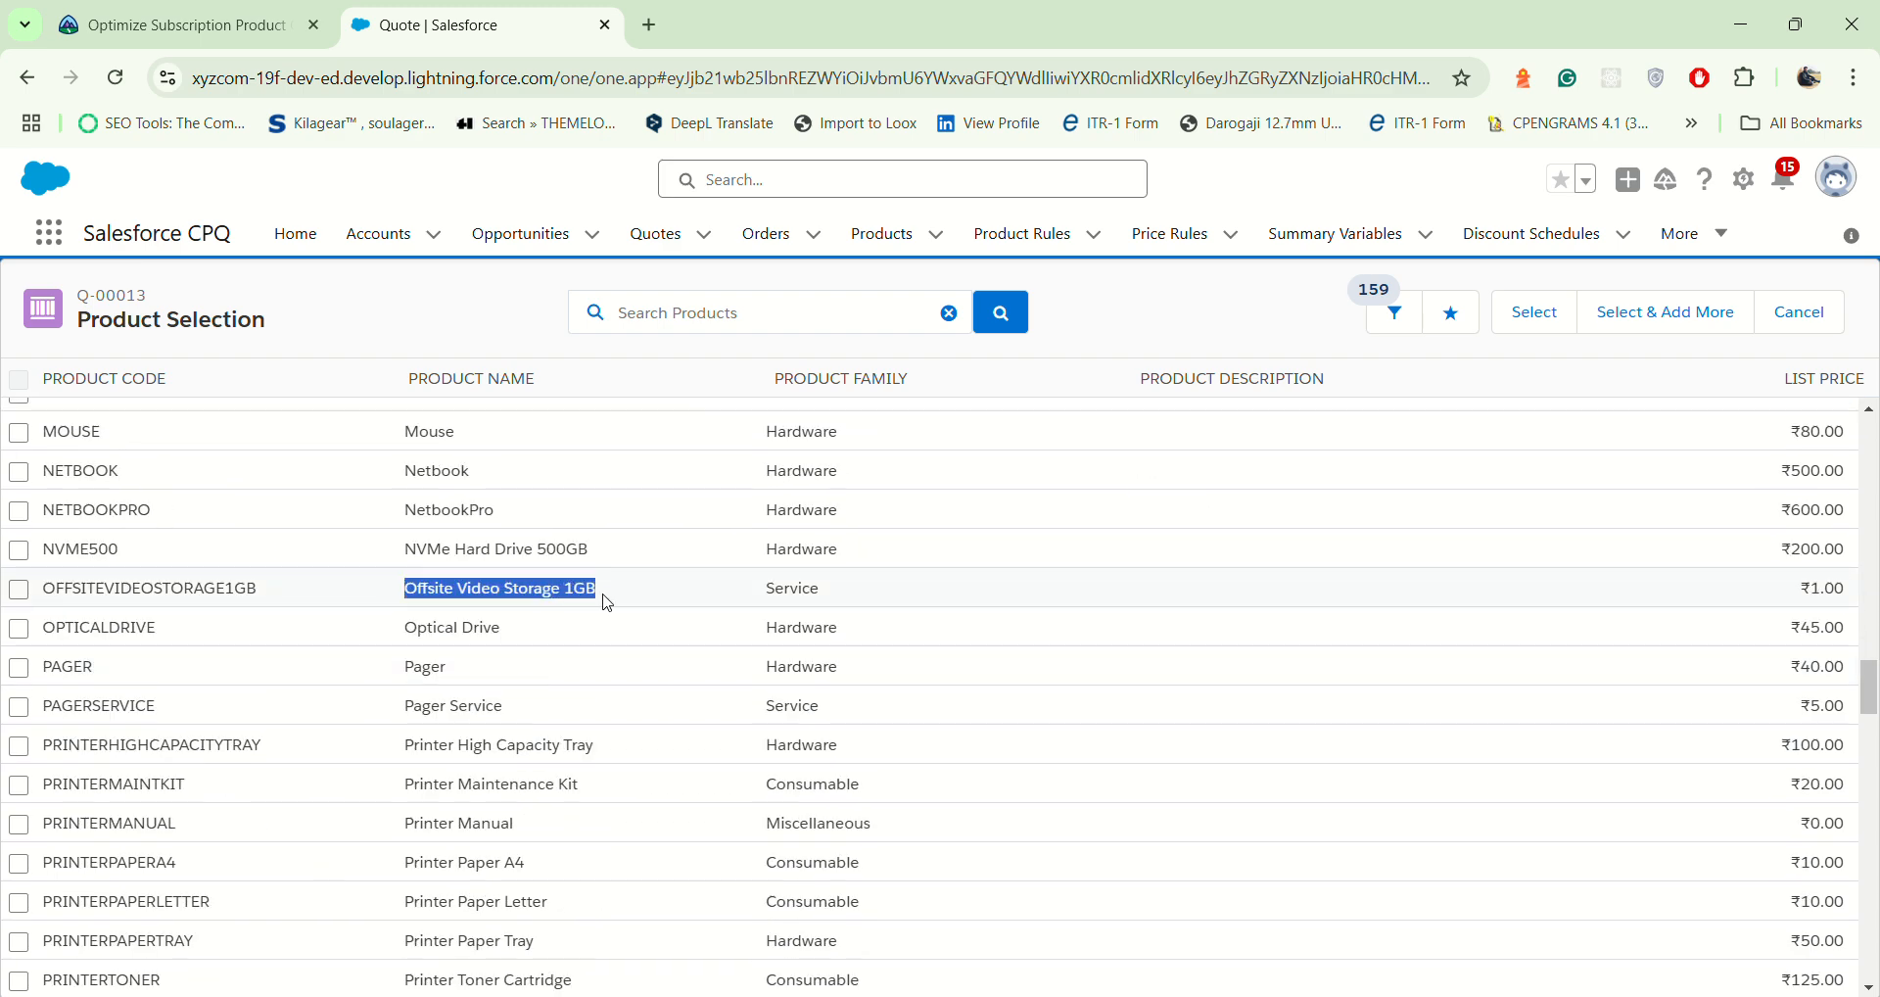
left_click(19, 591)
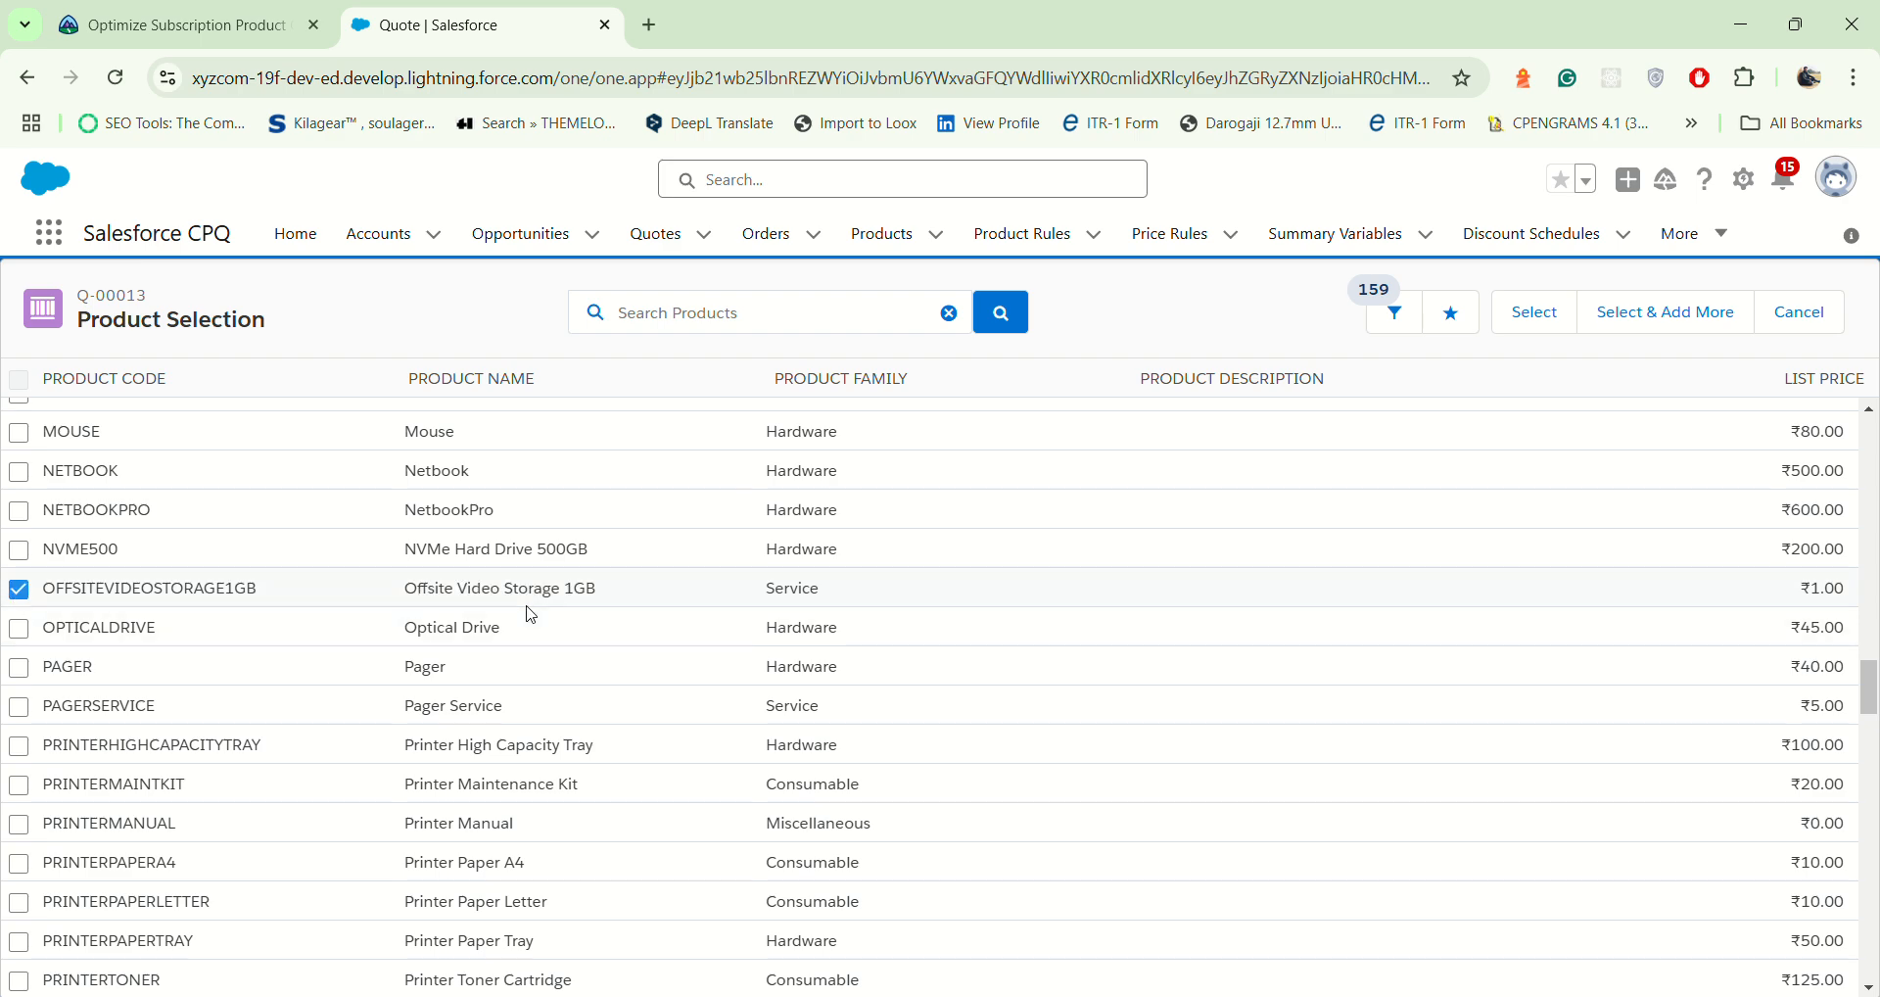
Step: Find the Warranty product in the list and mark it for selection for the Ongoing Services group
scroll(490, 690, "down", 6)
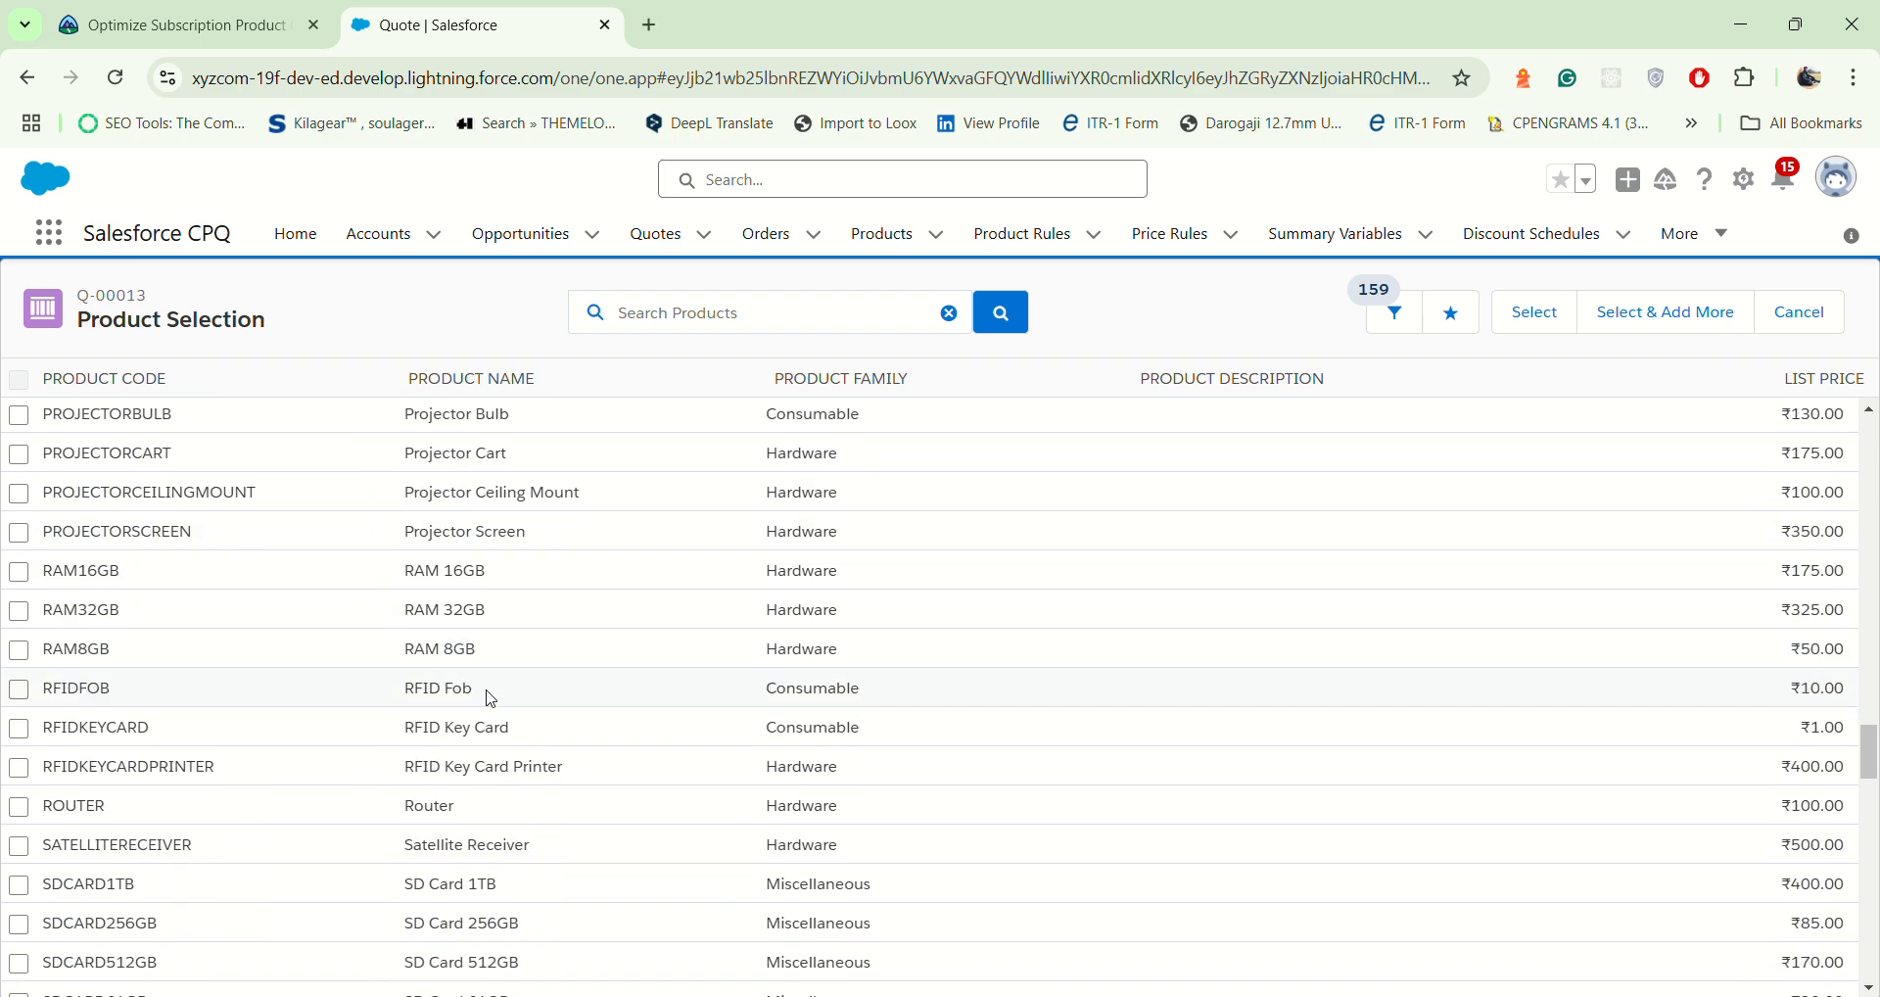
scroll(492, 699, "down", 8)
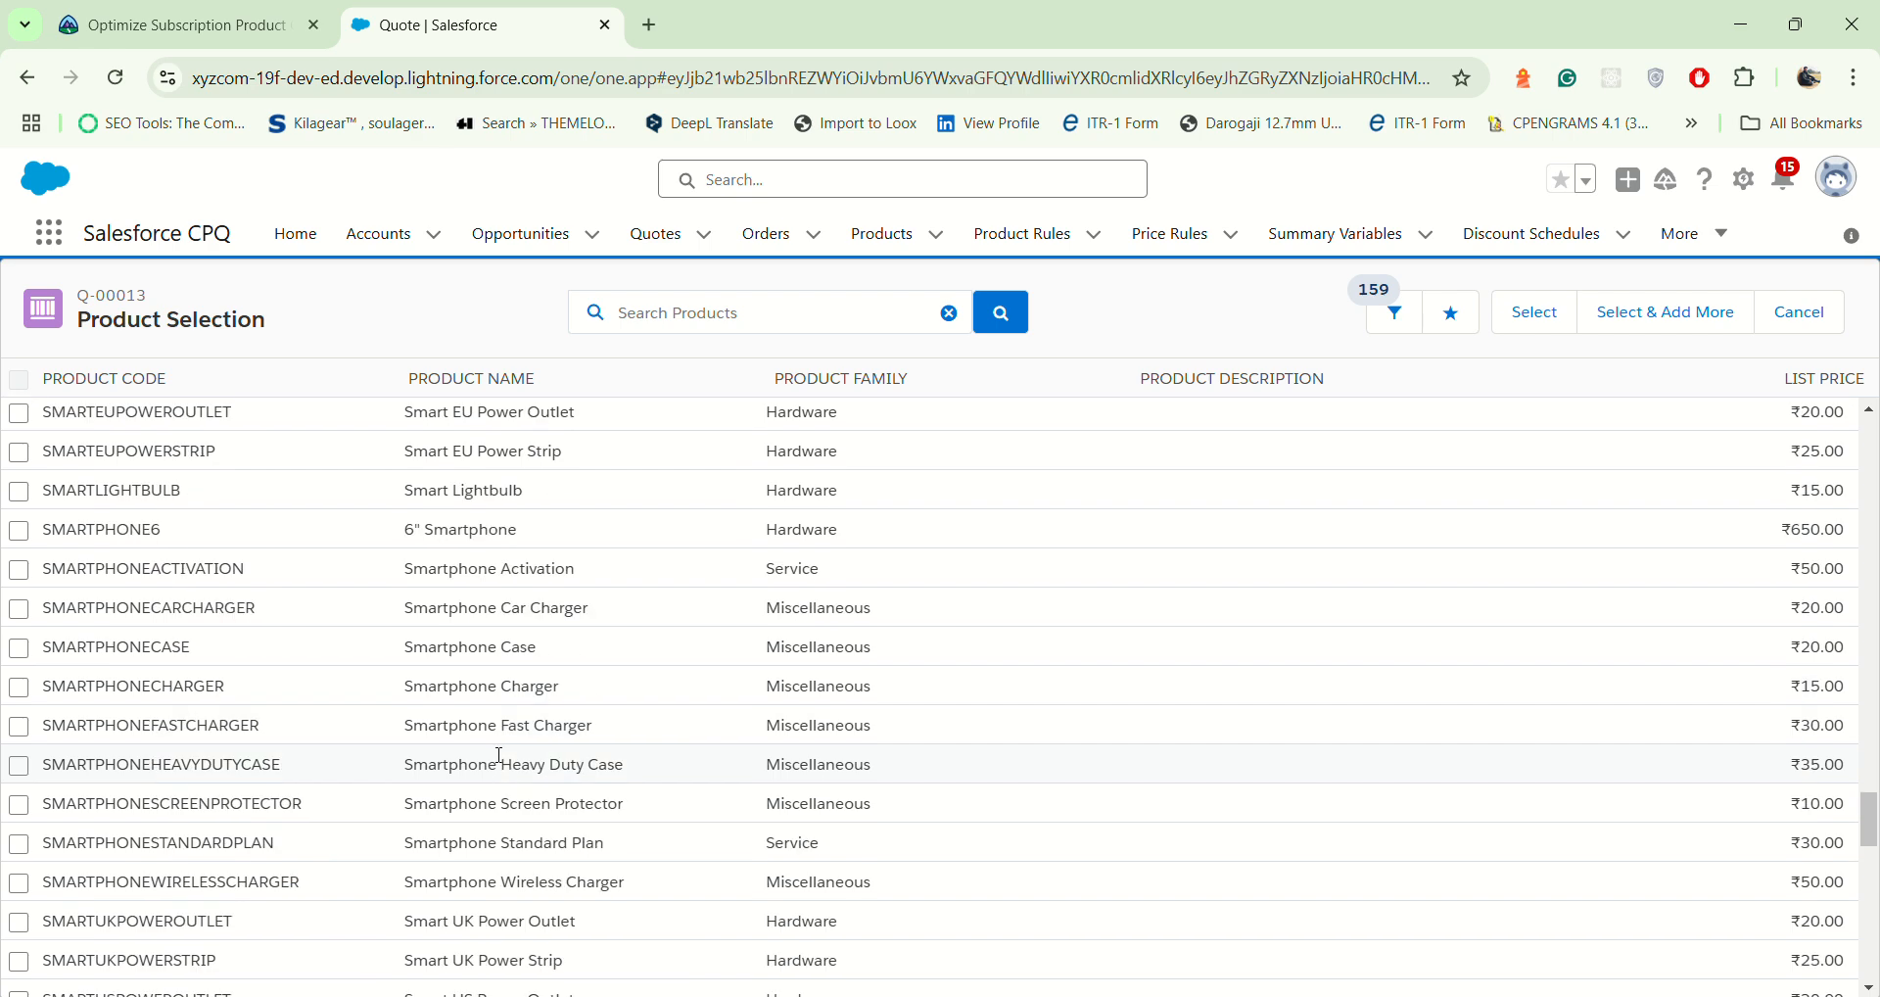
scroll(500, 756, "down", 10)
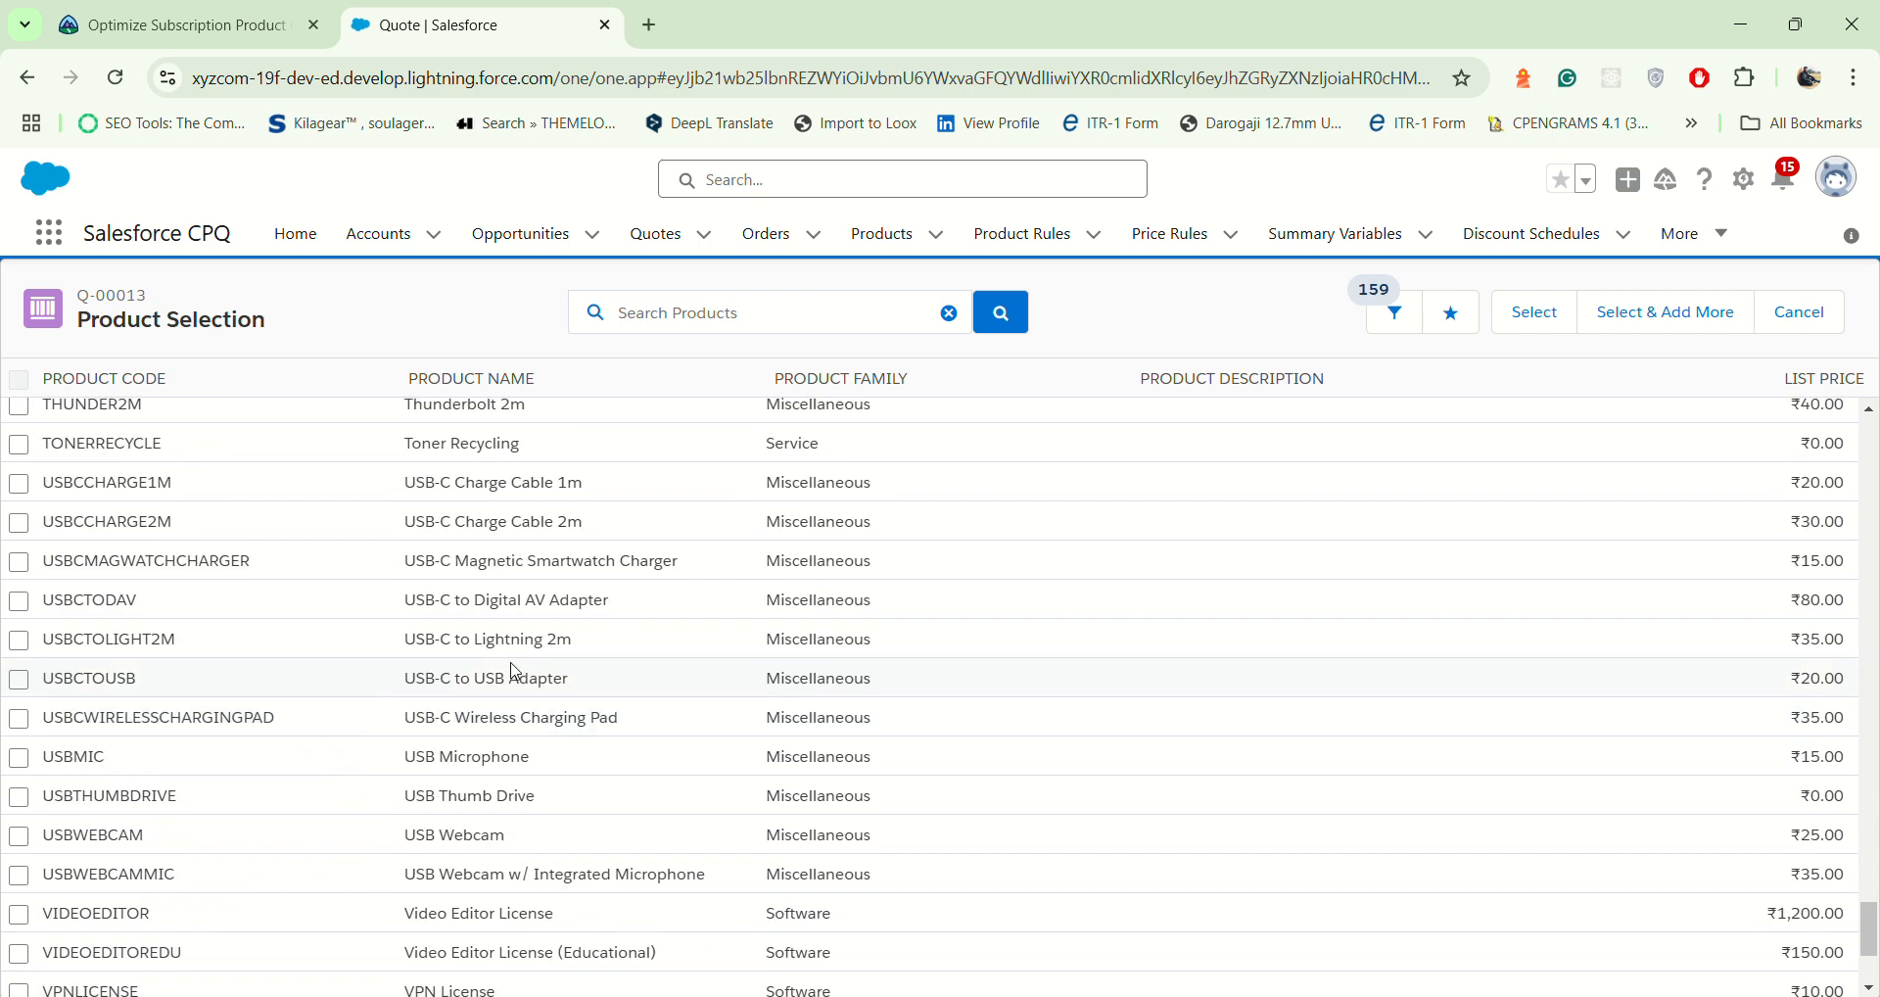
scroll(516, 671, "up", 3)
scroll(516, 672, "down", 6)
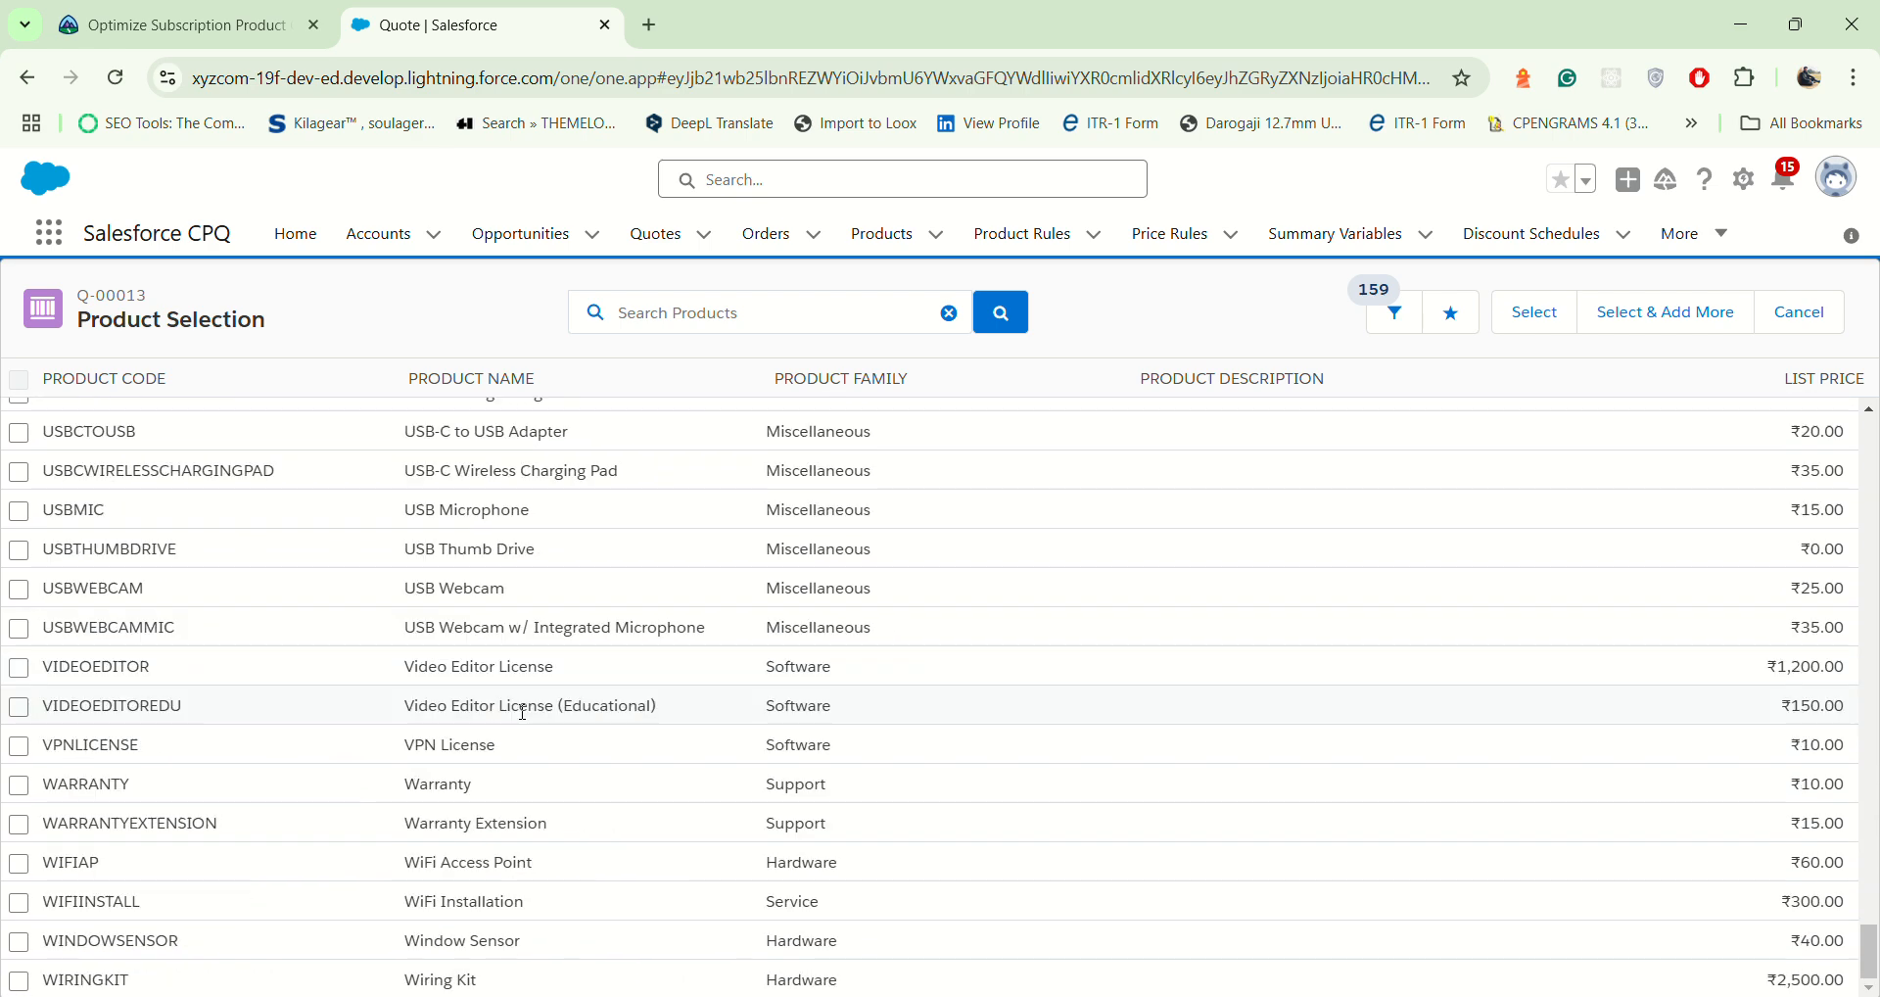
left_click_drag(404, 790, 476, 785)
left_click(18, 793)
Step: Check the marked service products in the list and add them to the quote's Ongoing Services group
scroll(384, 774, "up", 8)
scroll(385, 775, "up", 20)
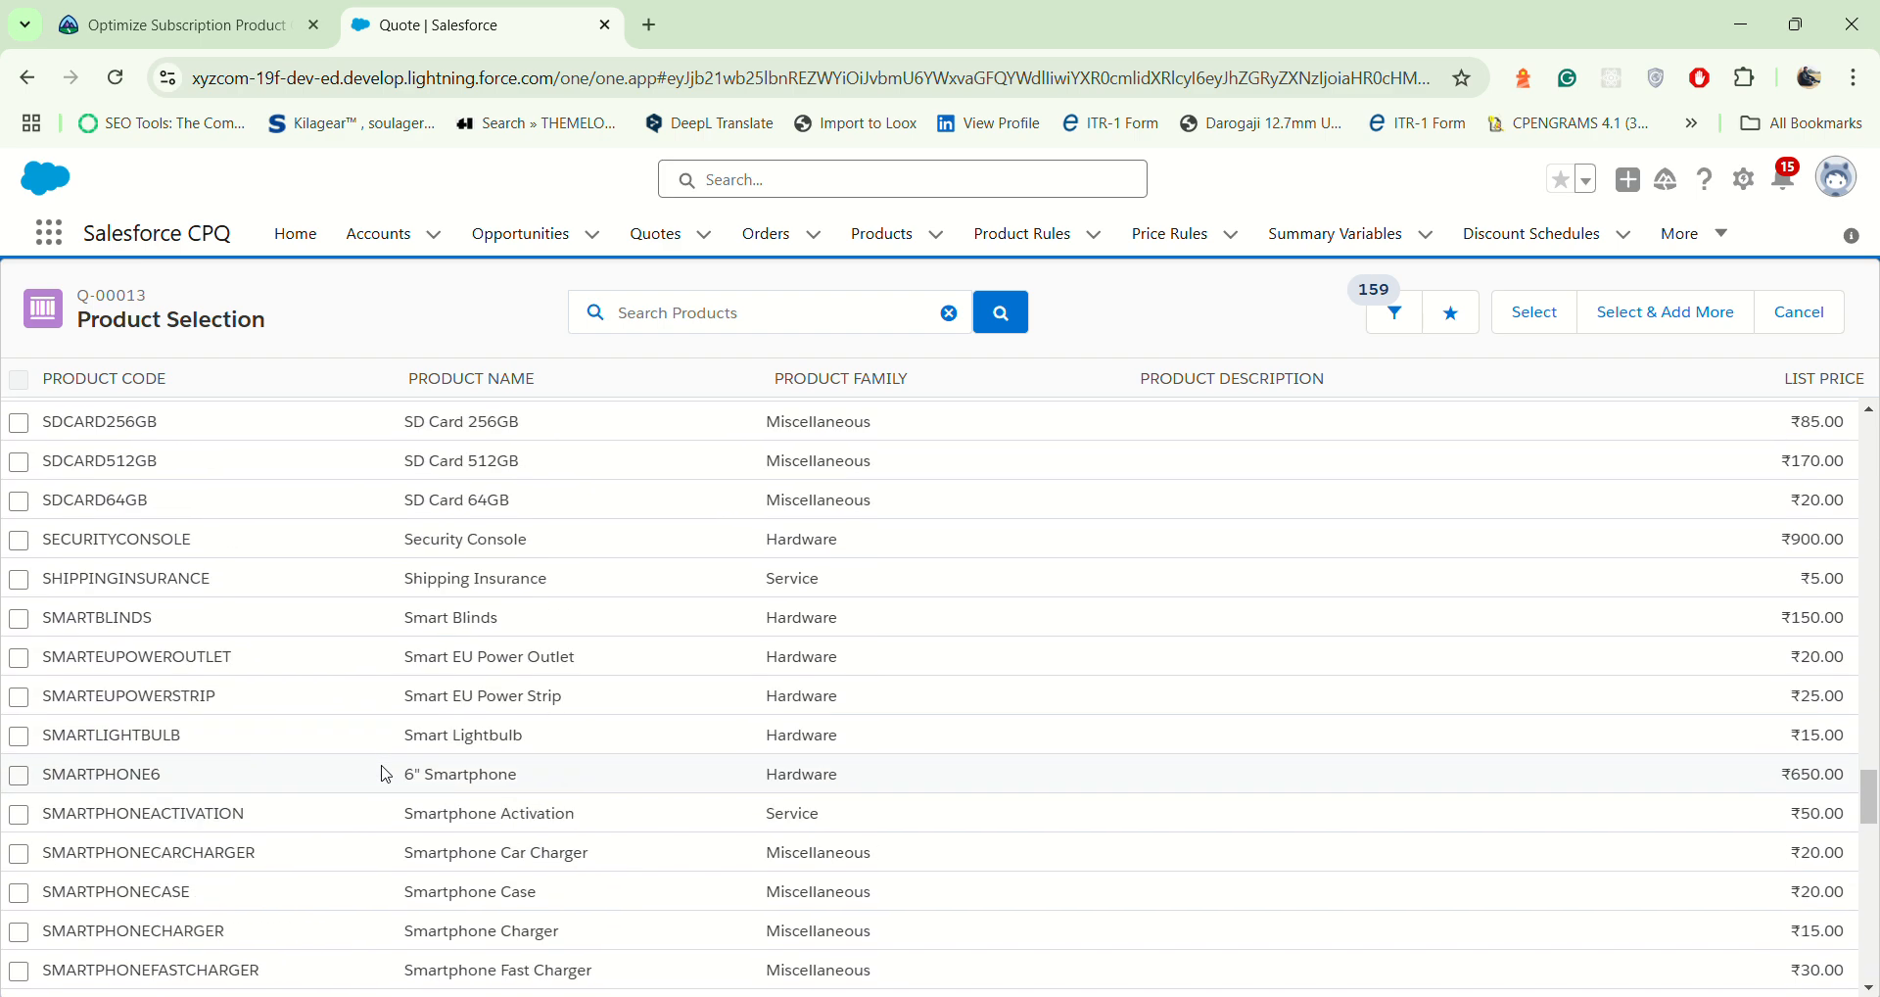
scroll(385, 774, "up", 6)
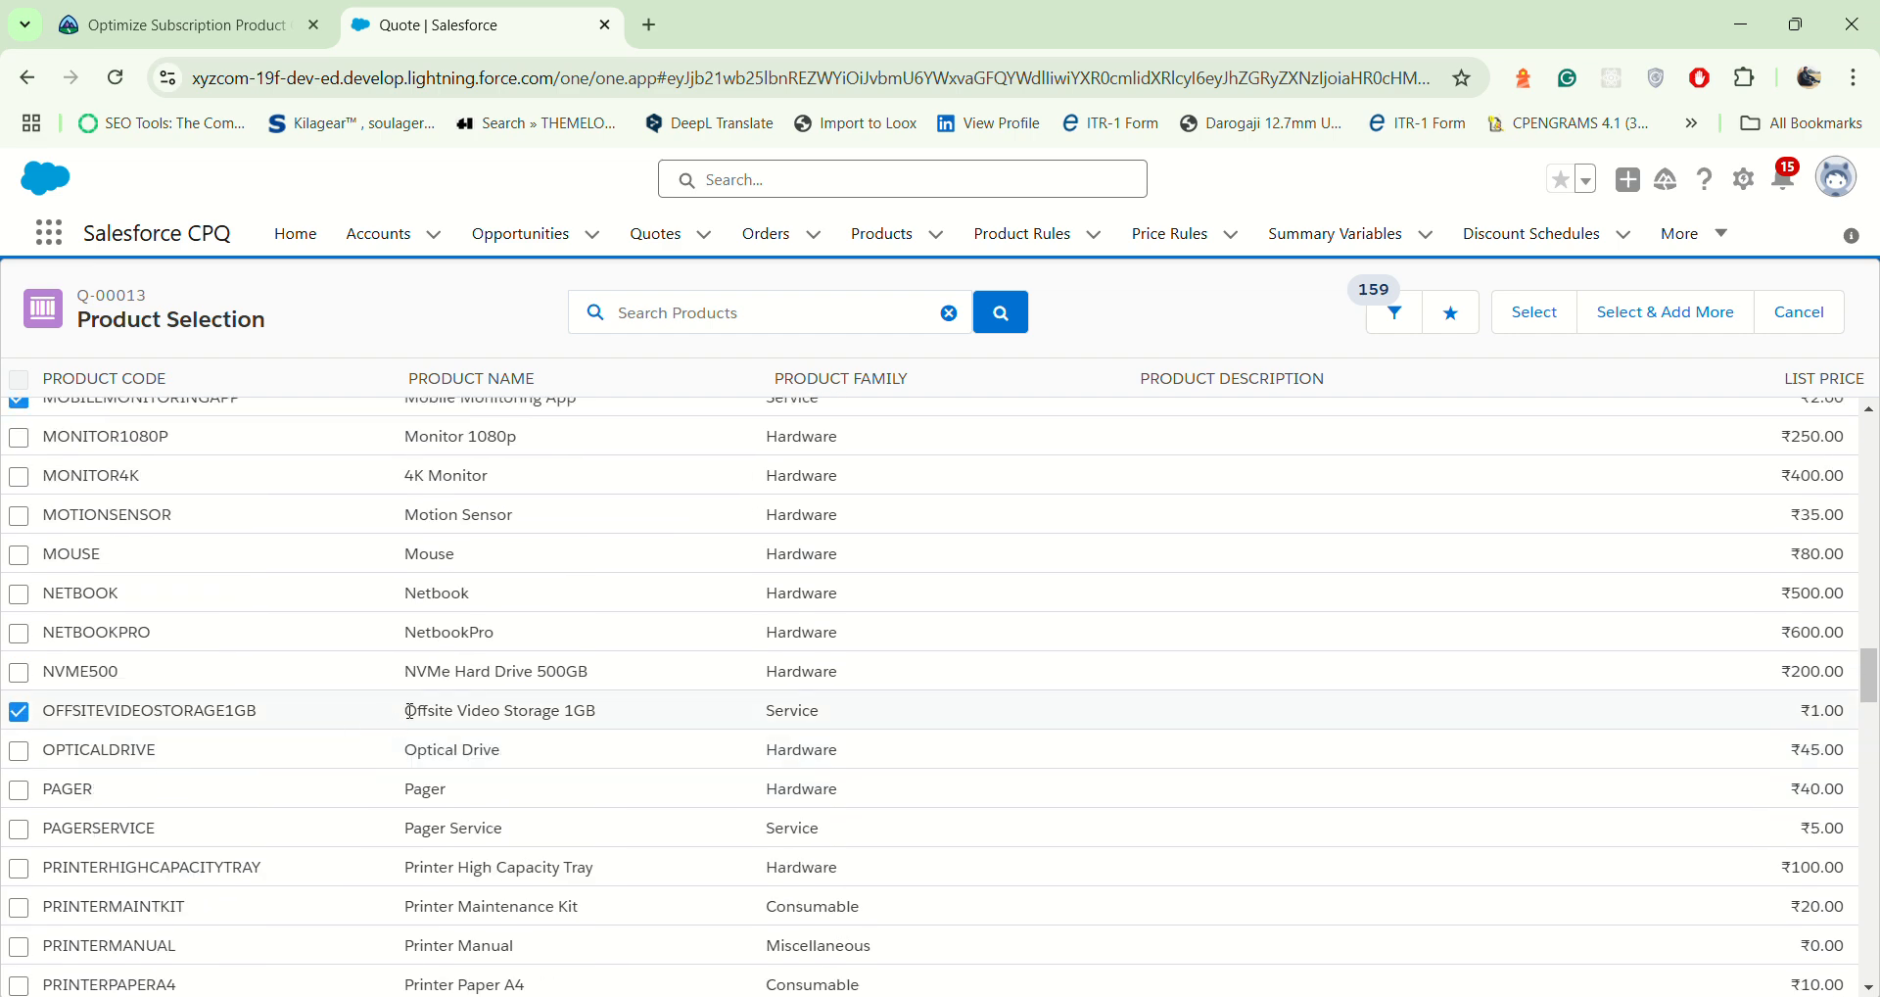
left_click_drag(409, 710, 617, 714)
scroll(529, 723, "up", 6)
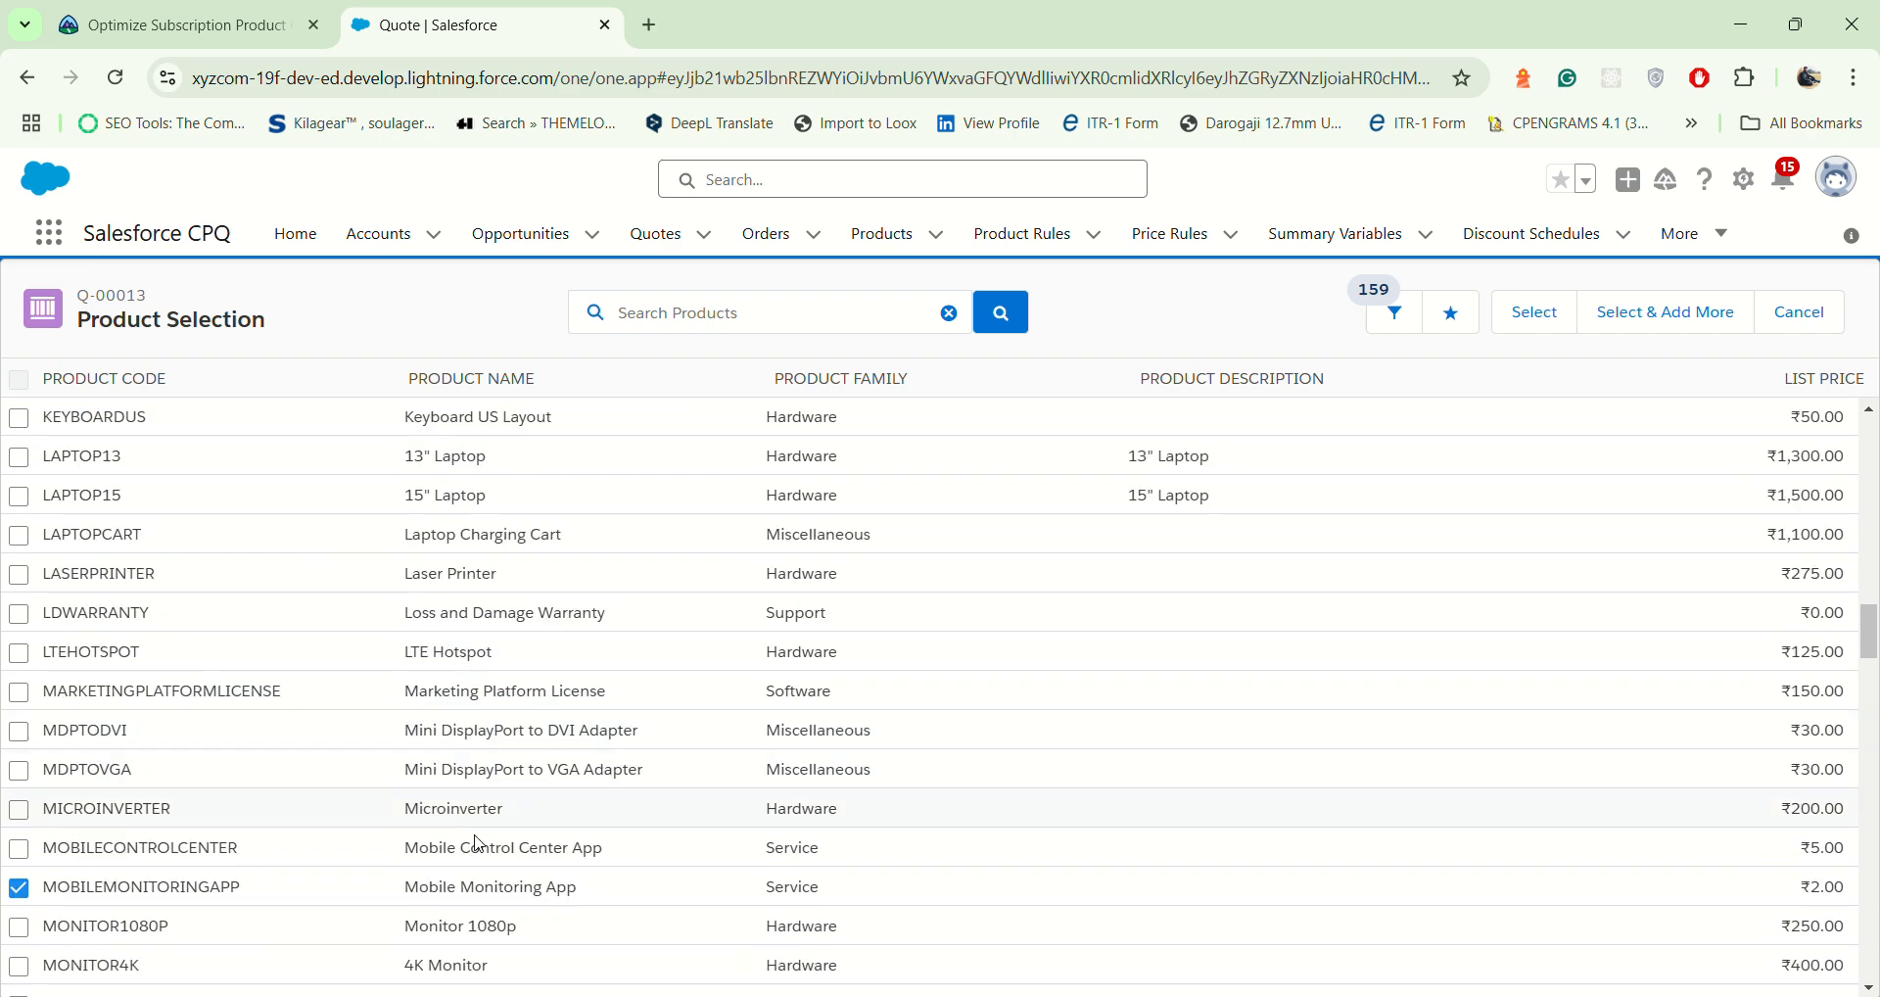
scroll(479, 844, "down", 2)
left_click_drag(412, 766, 599, 768)
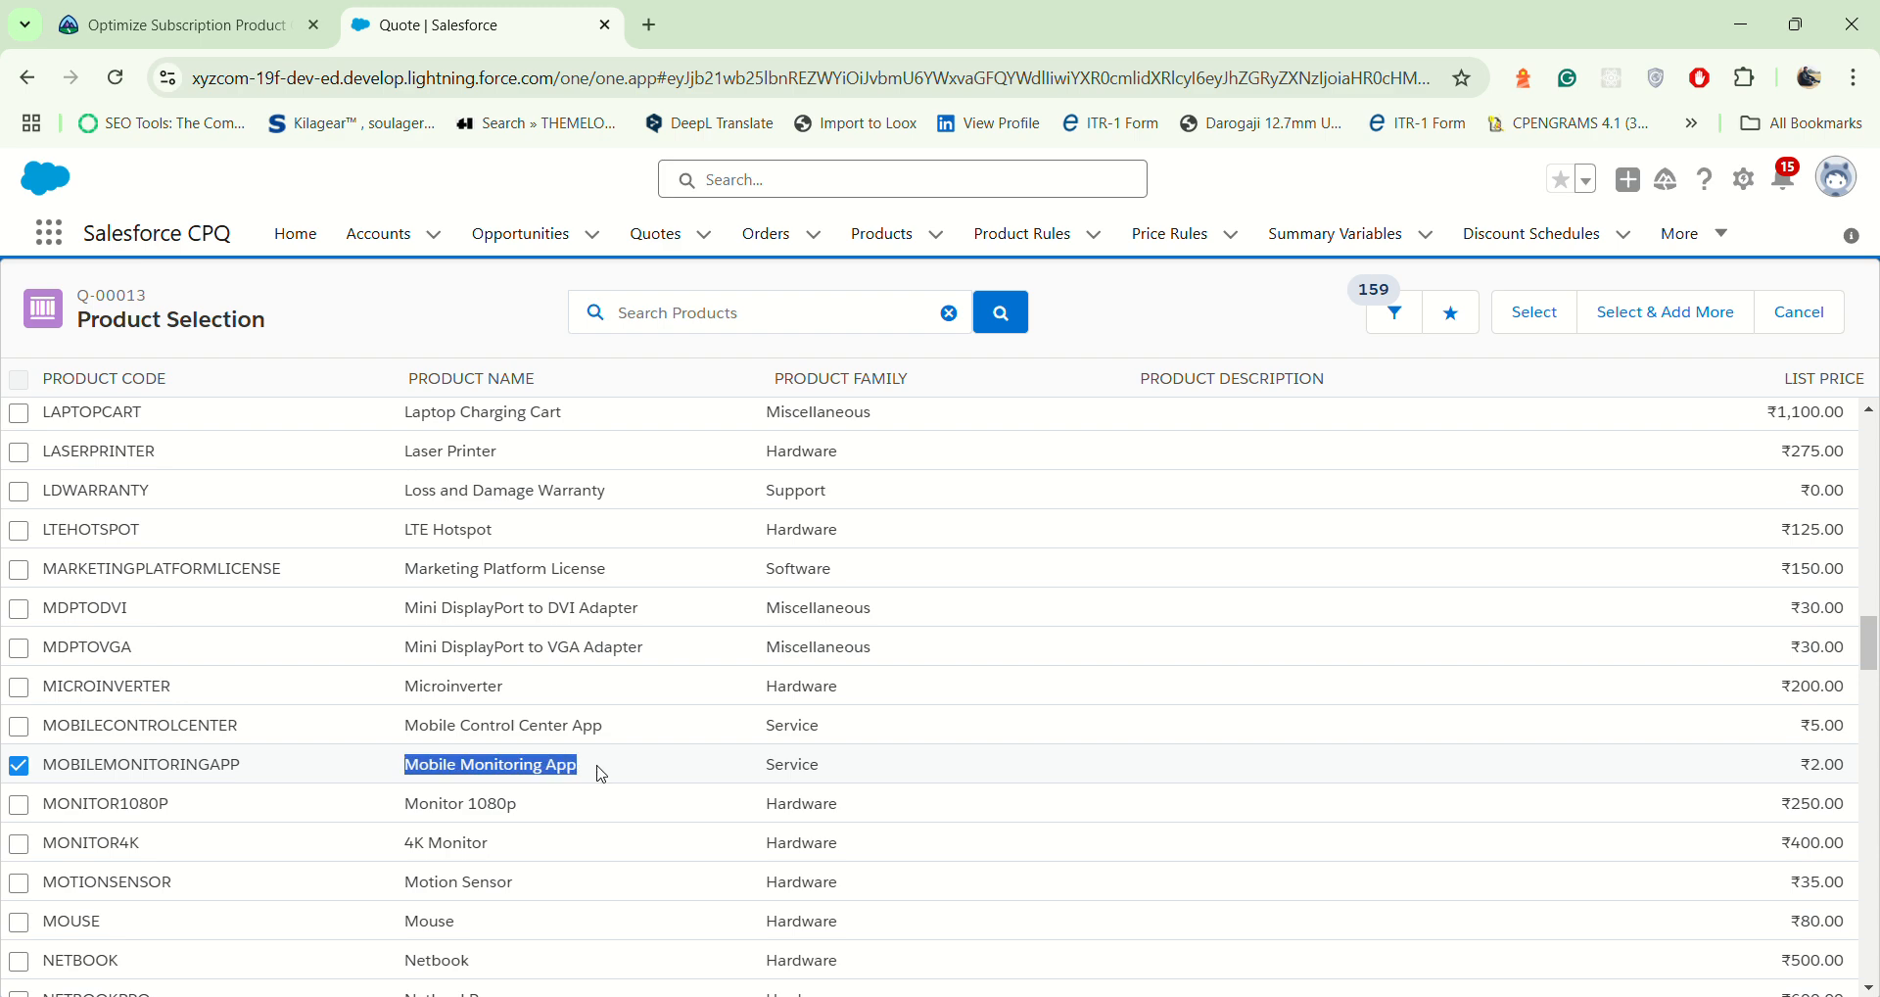
scroll(549, 754, "down", 1)
scroll(479, 741, "up", 7)
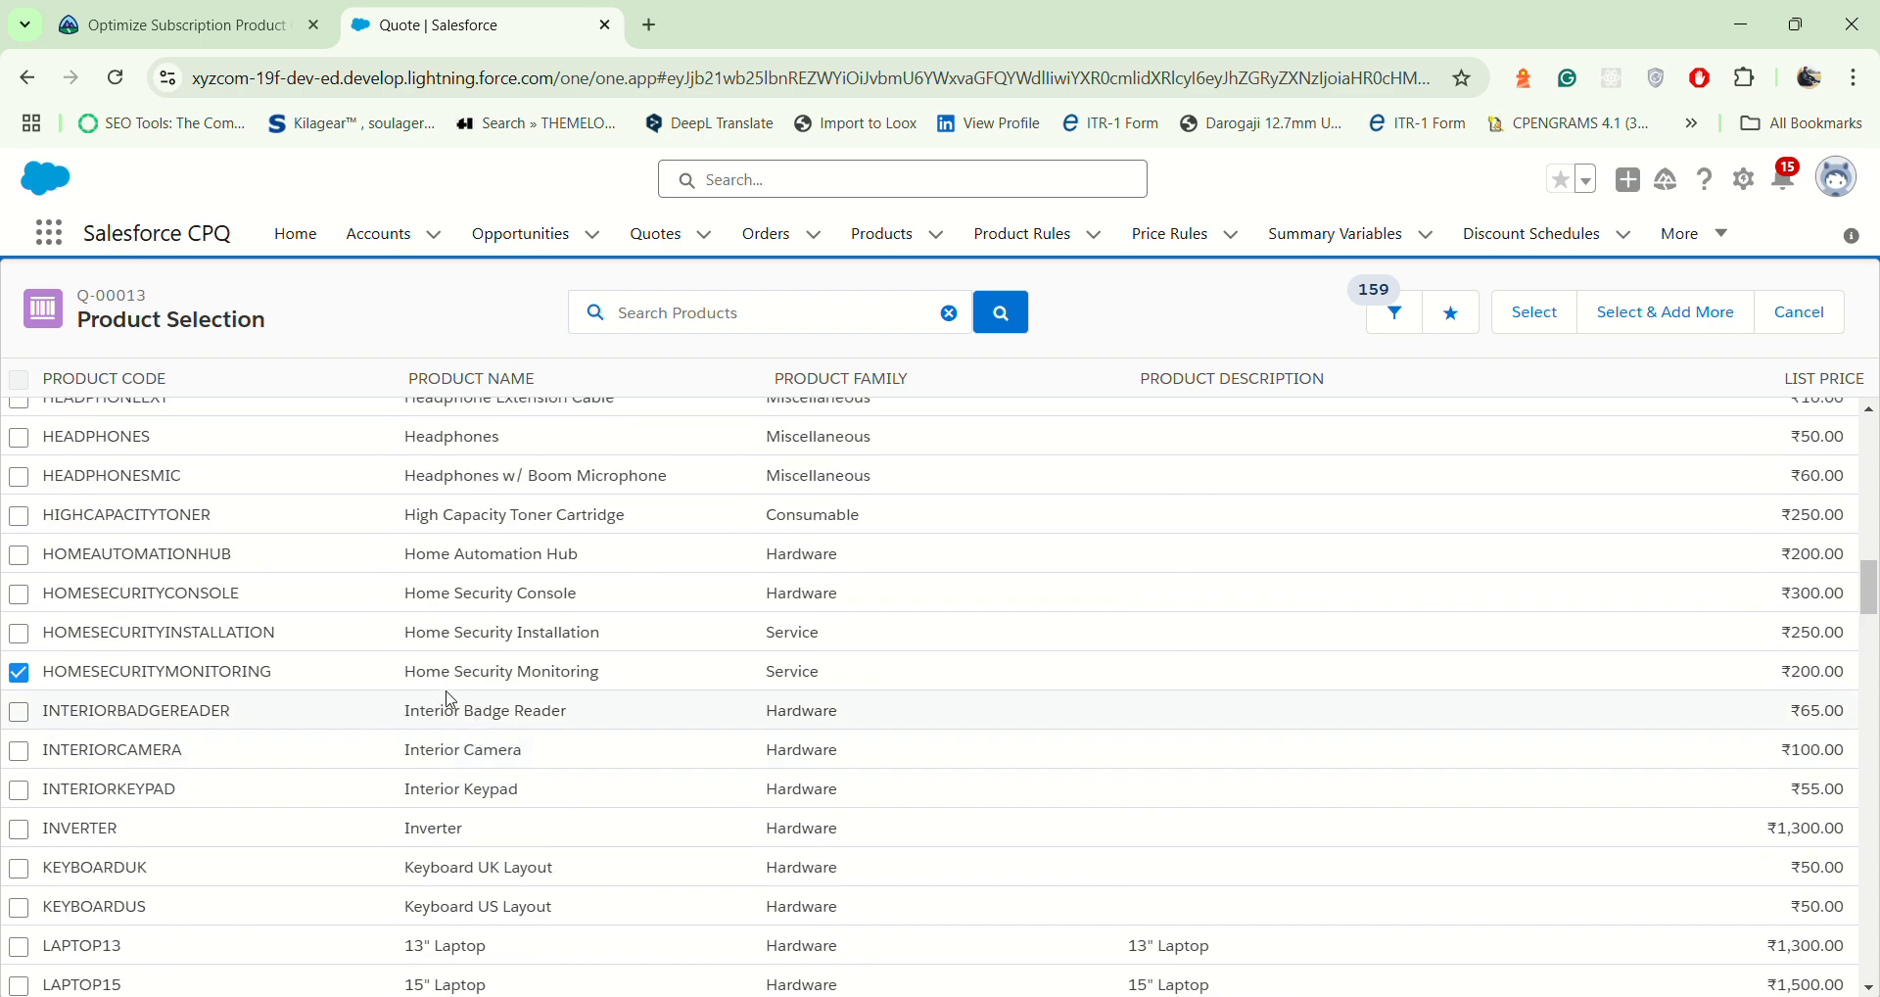
left_click_drag(410, 672, 621, 691)
scroll(503, 710, "up", 12)
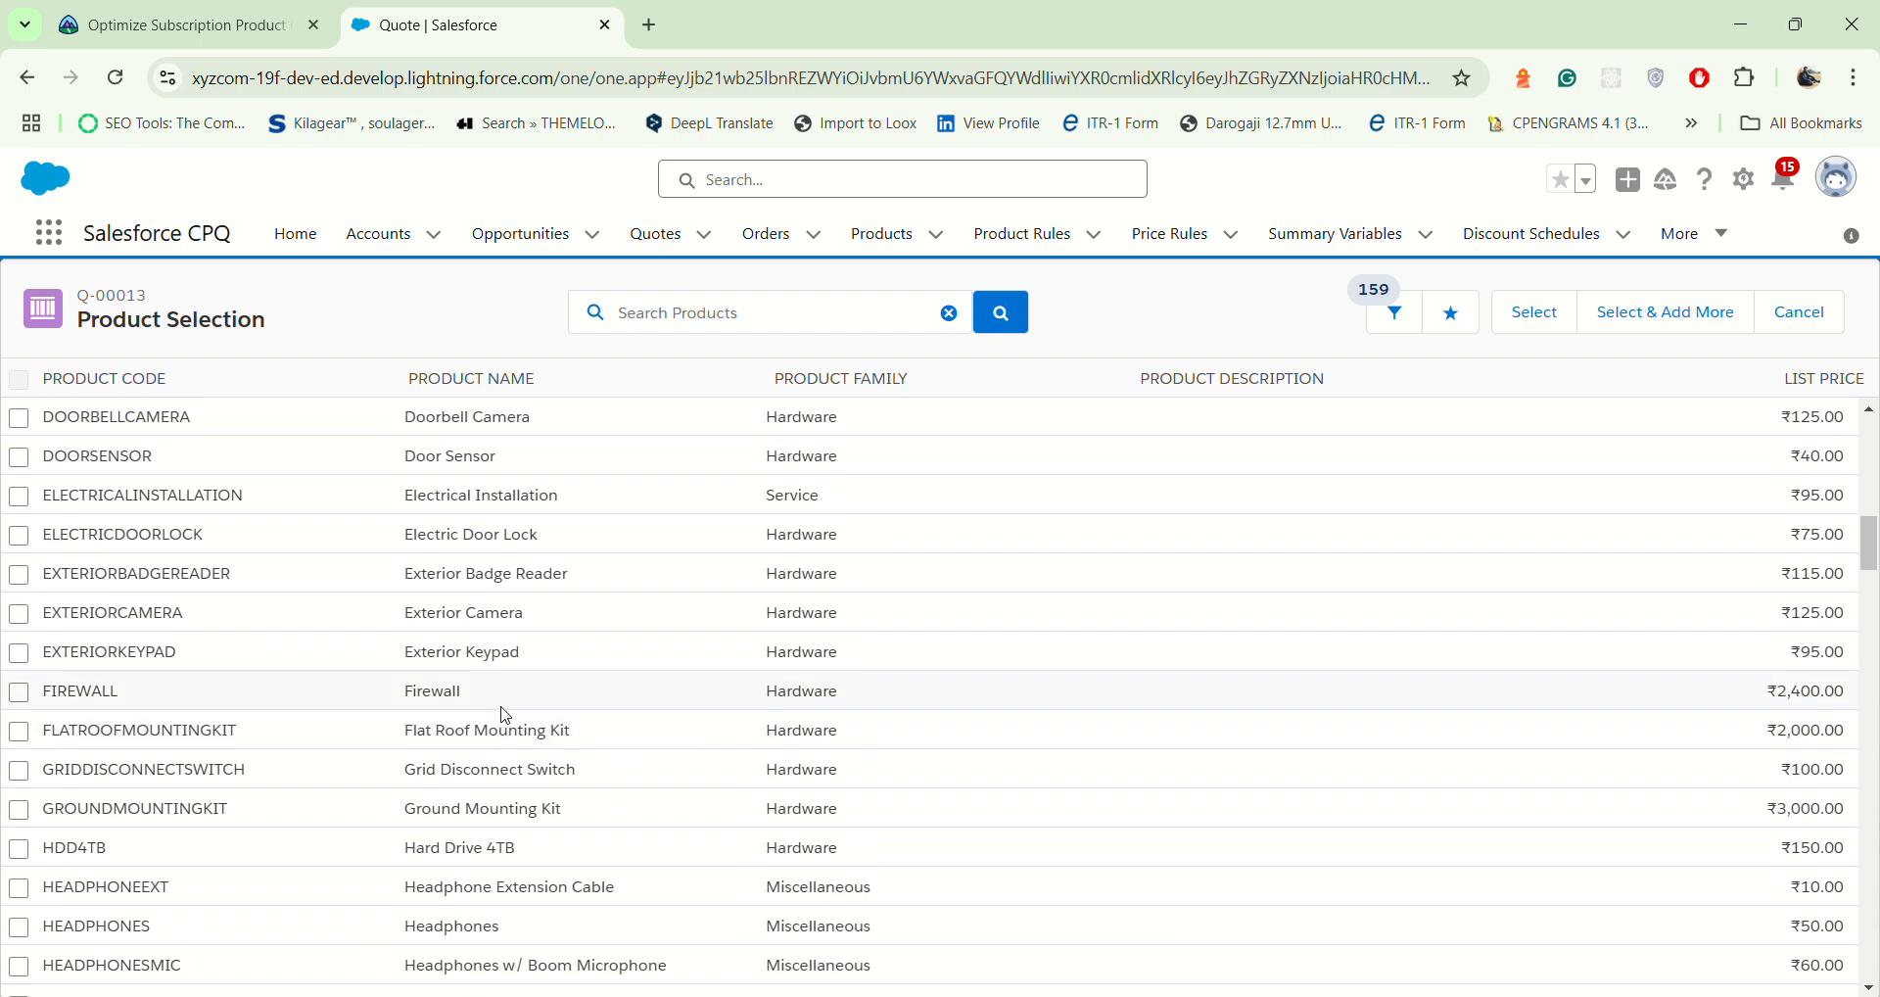
scroll(503, 710, "up", 5)
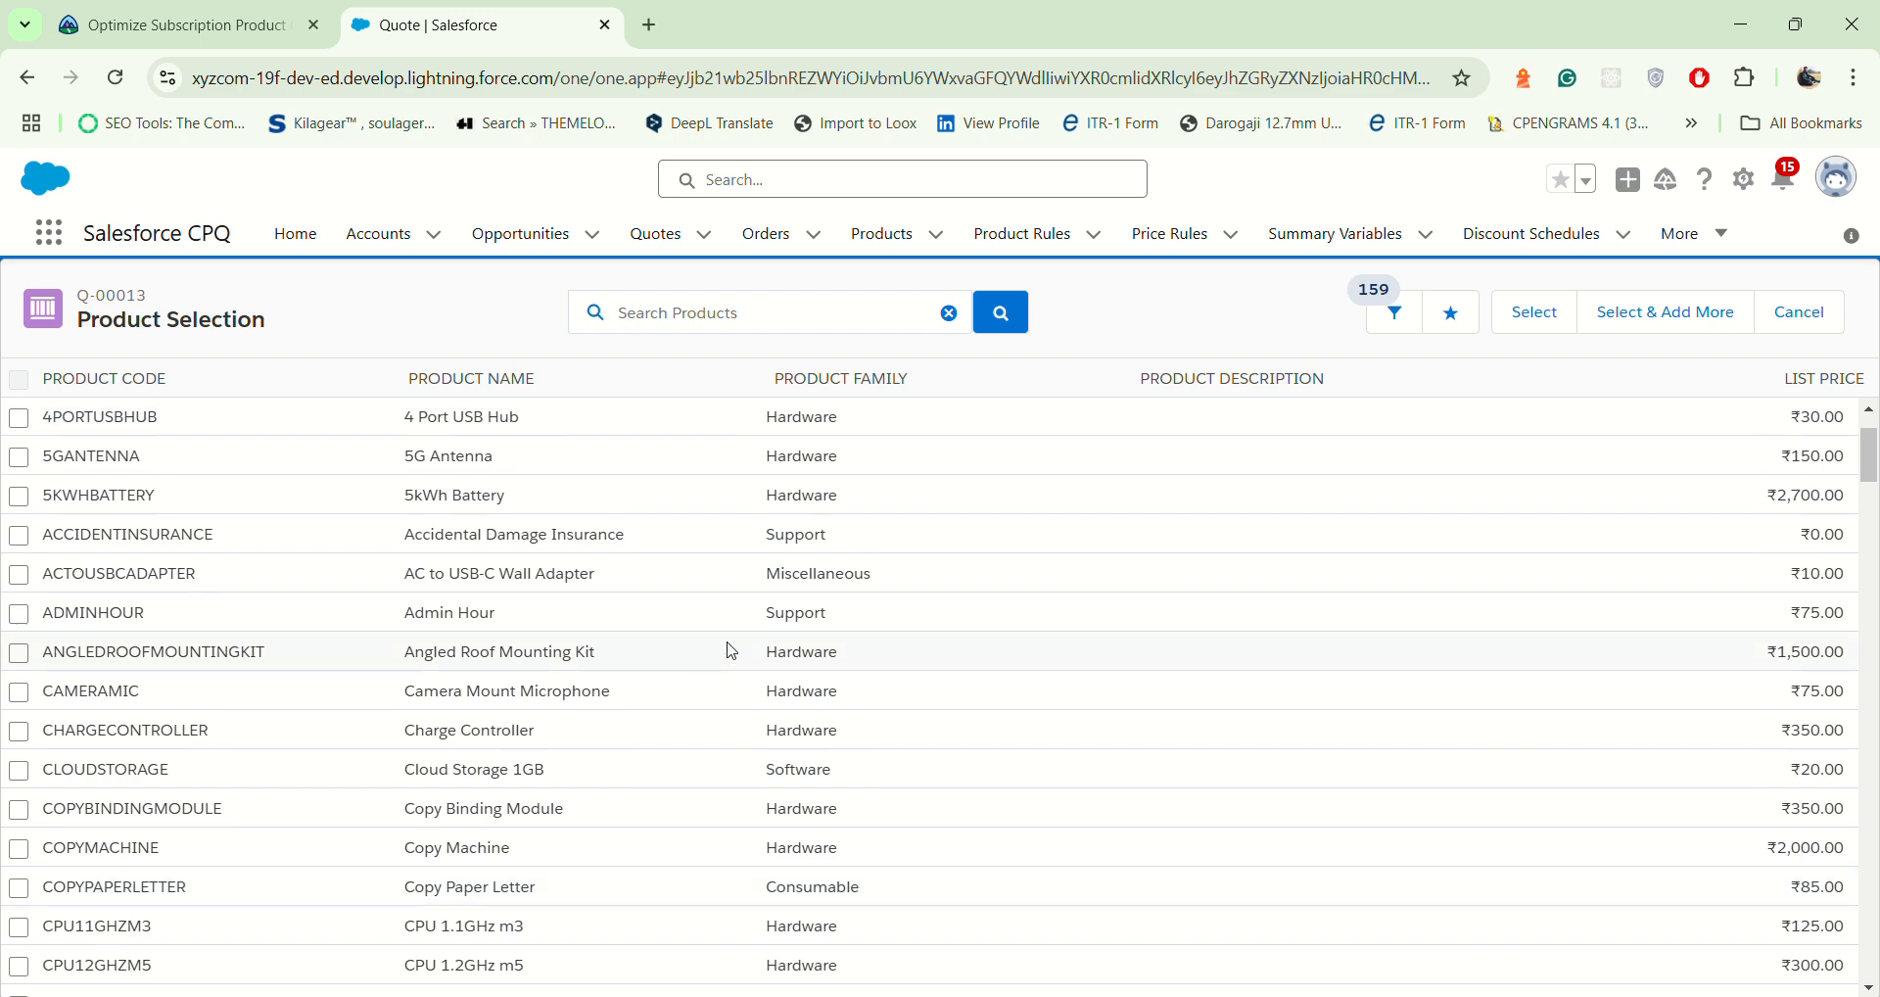
left_click(1529, 318)
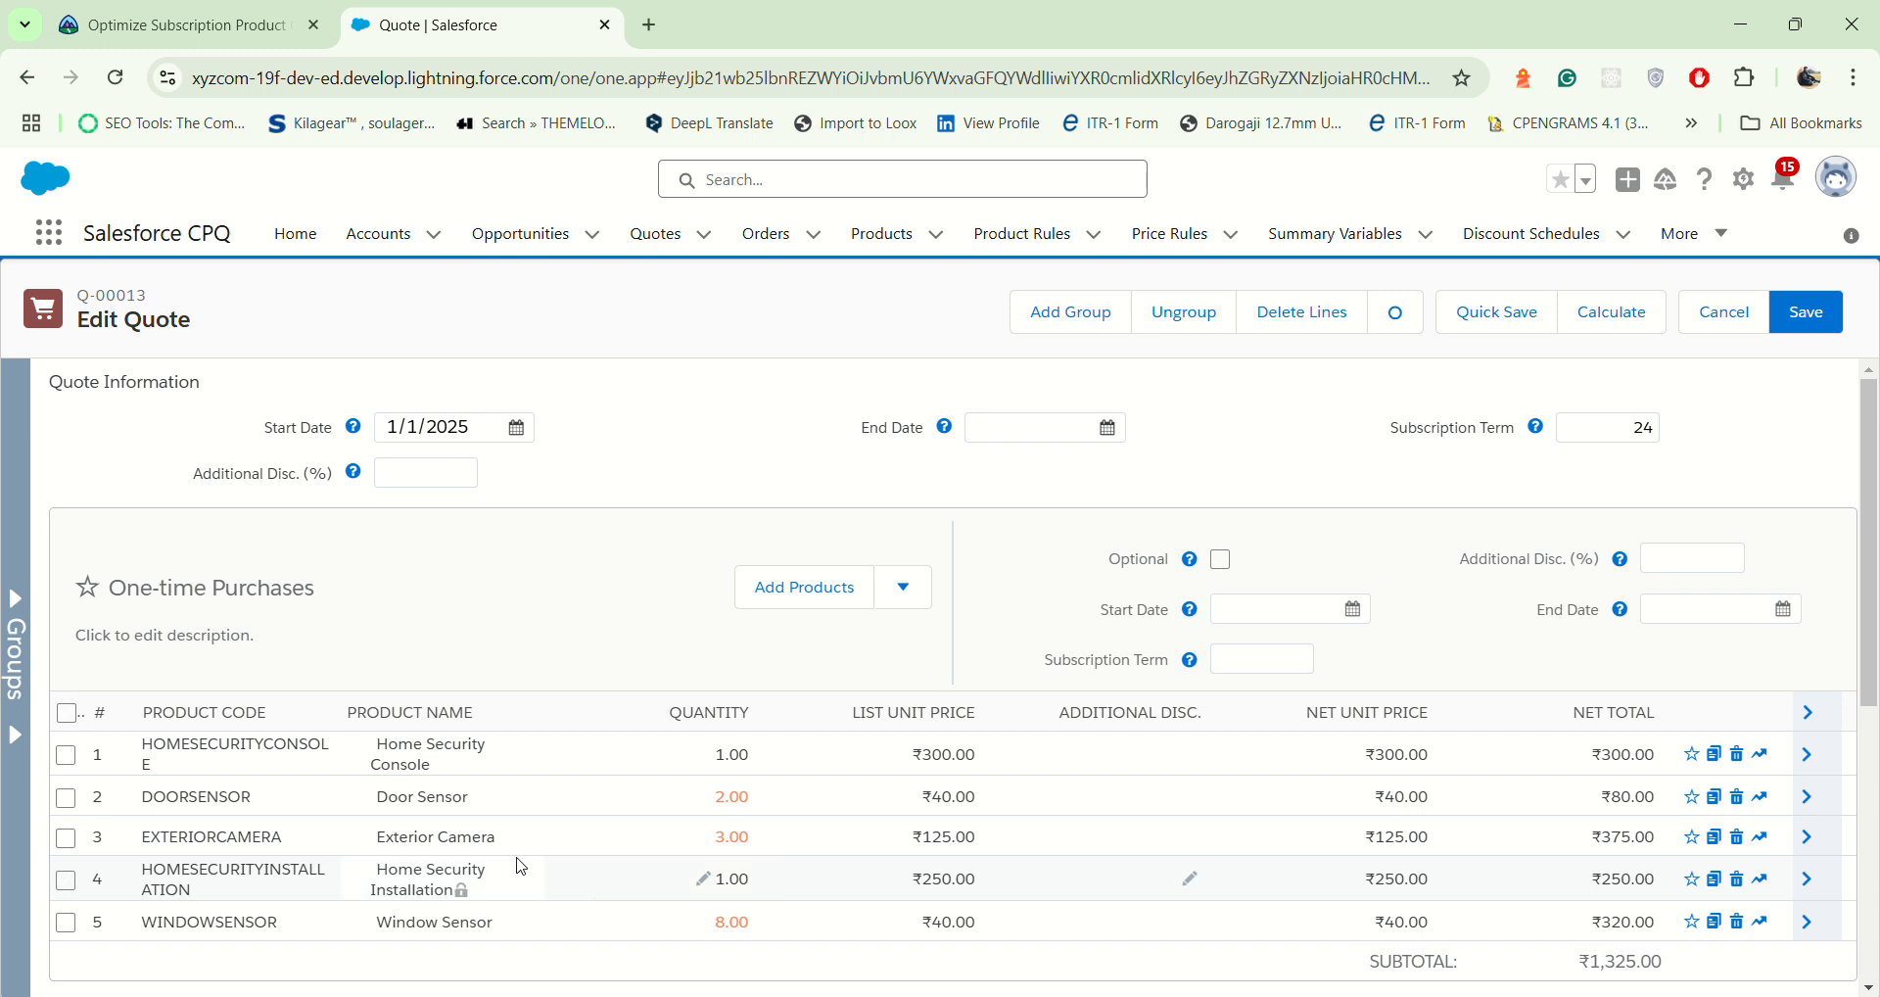
Step: Set the quantity of Offsite Video Storage 1GB in Ongoing Services to 2 and save the quote lines
scroll(887, 591, "down", 5)
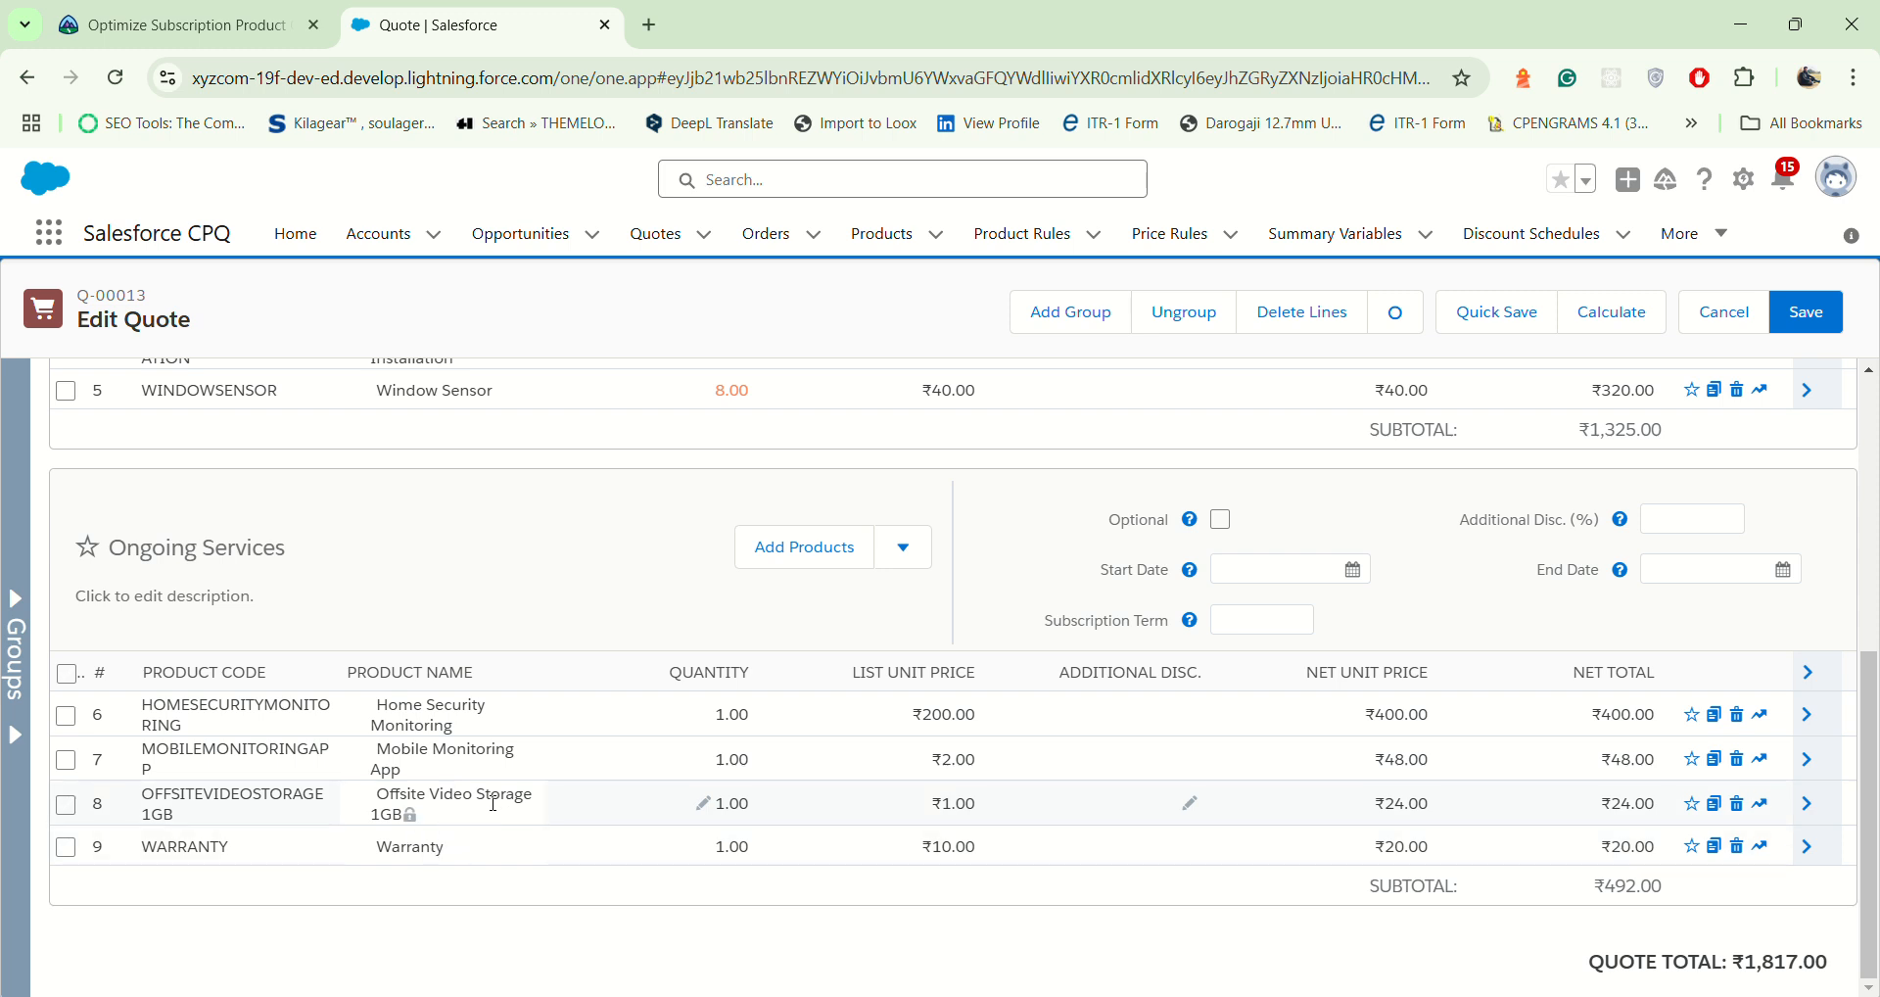
left_click(706, 809)
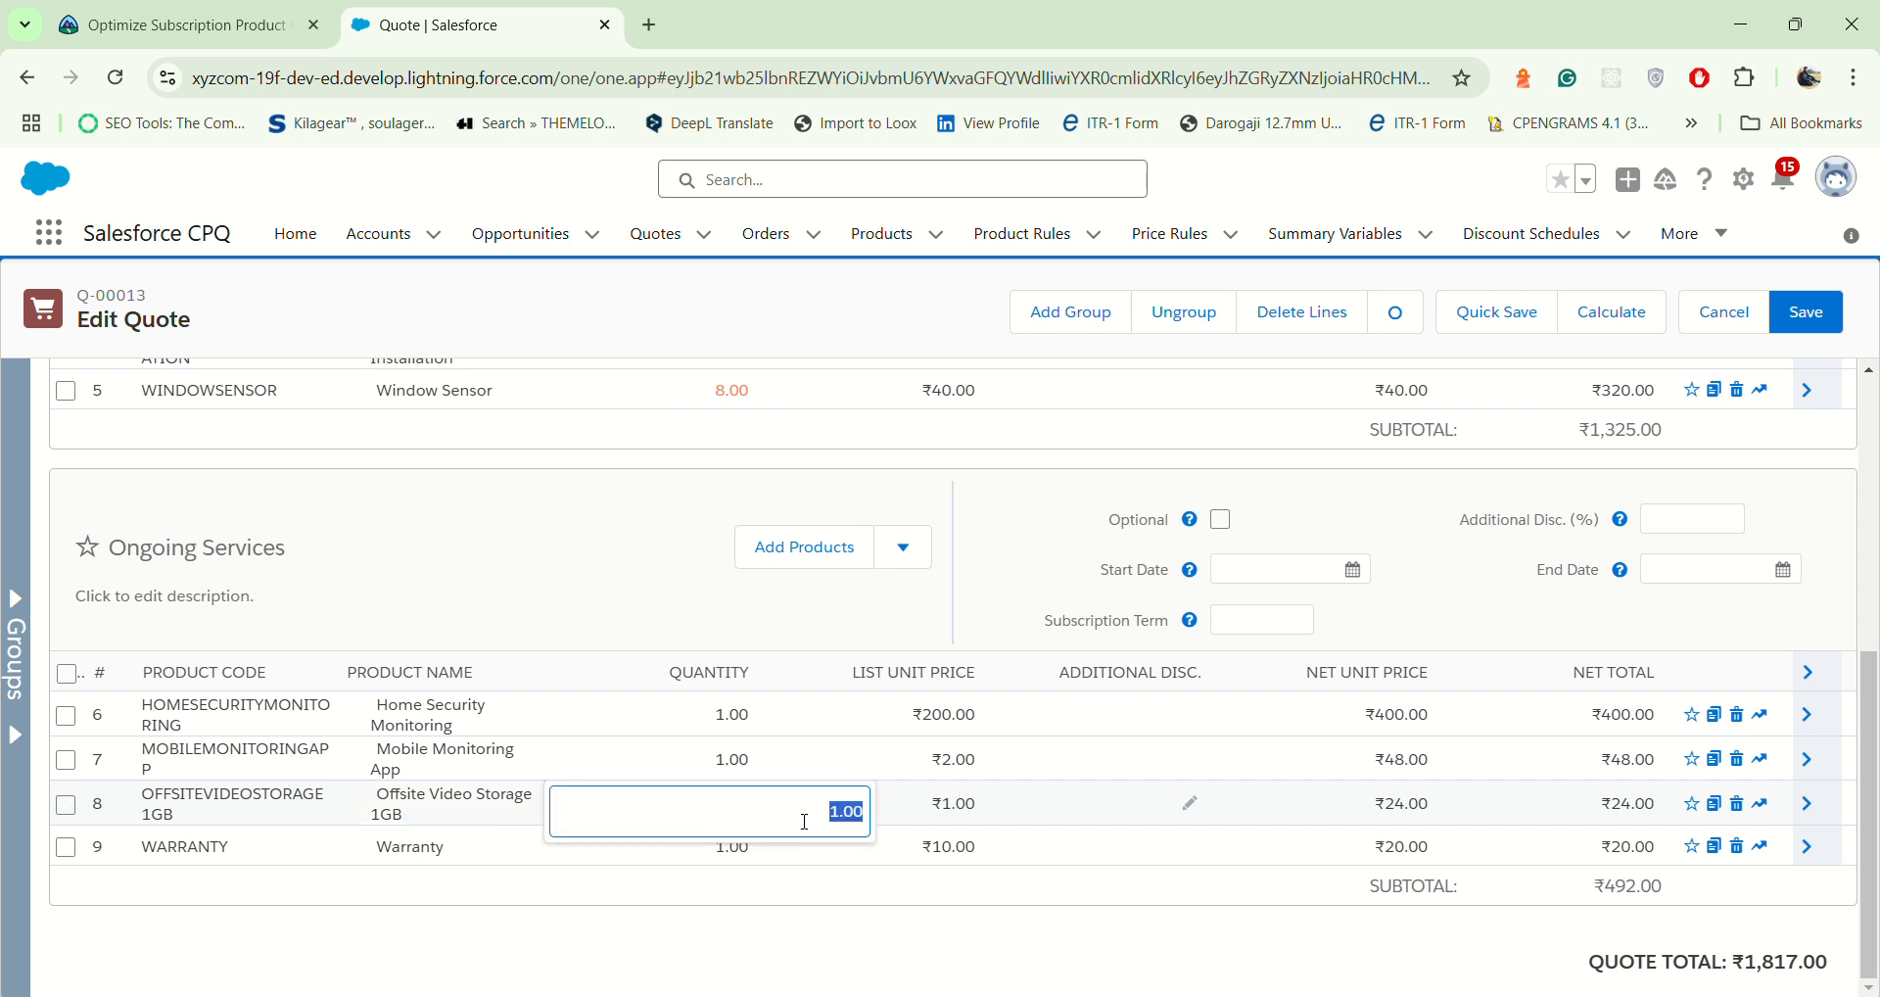
type("2")
left_click(934, 920)
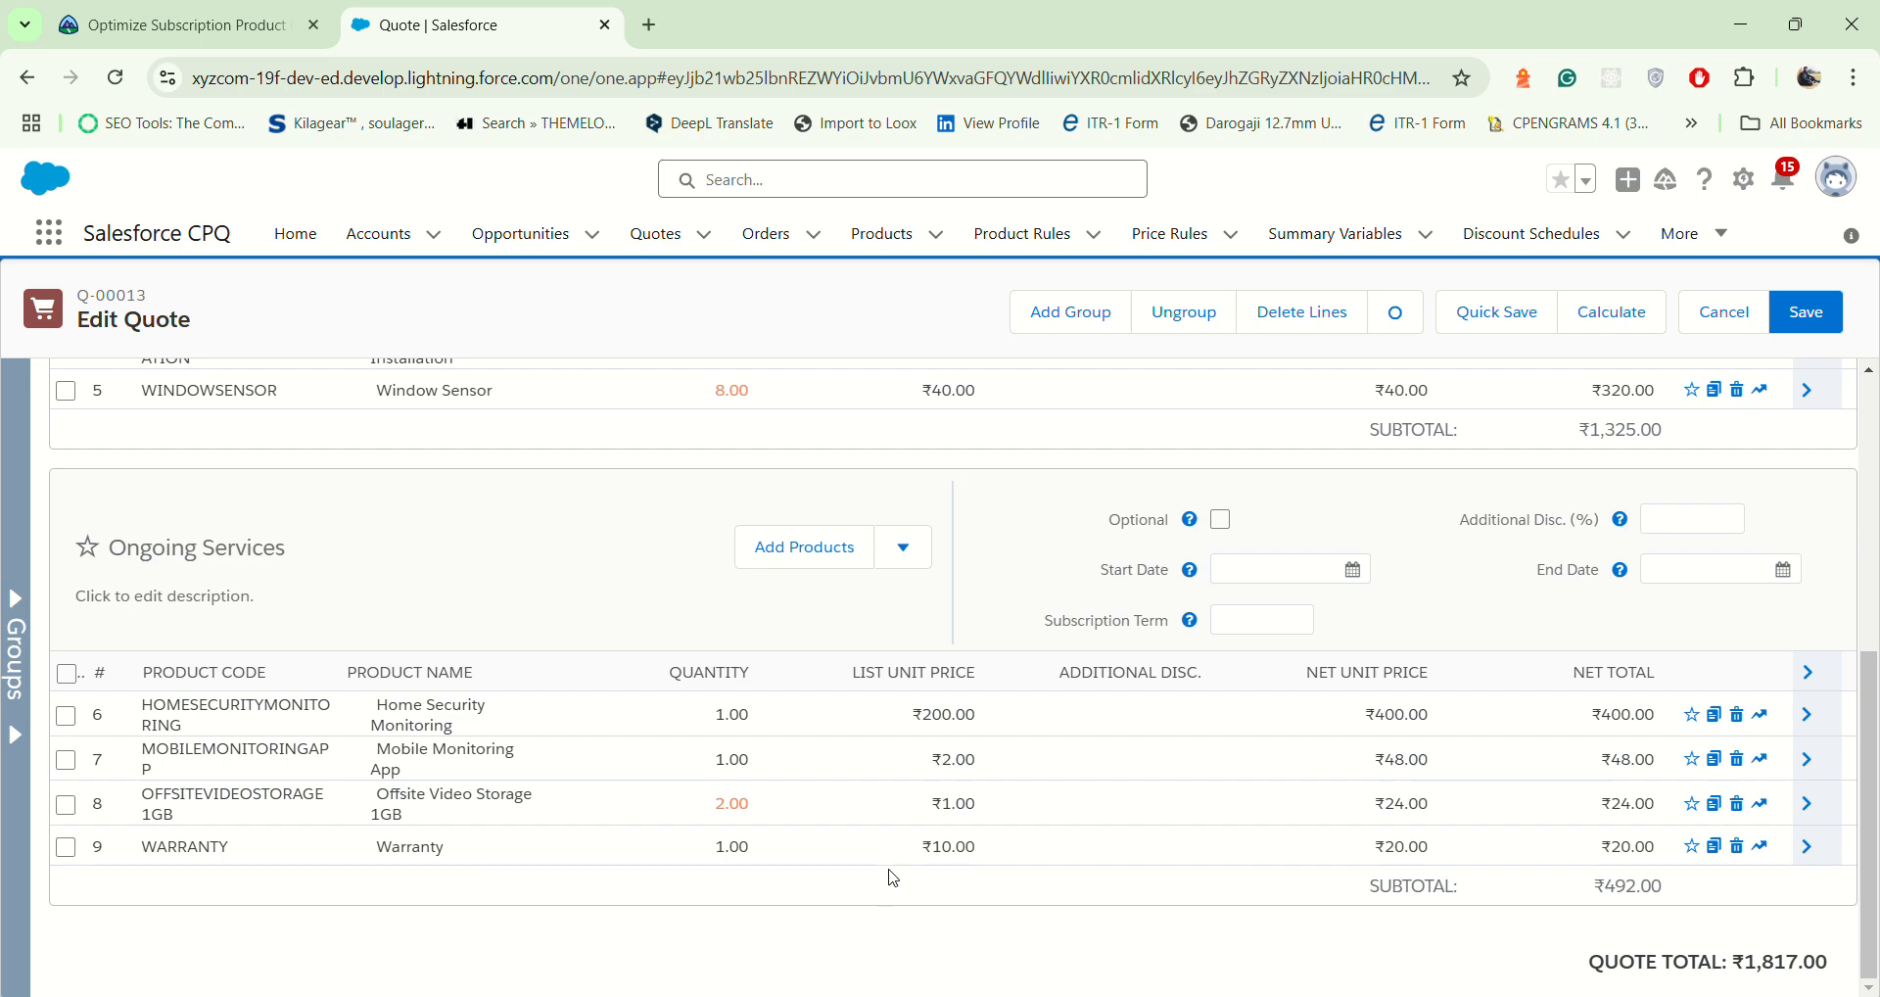
left_click(1807, 323)
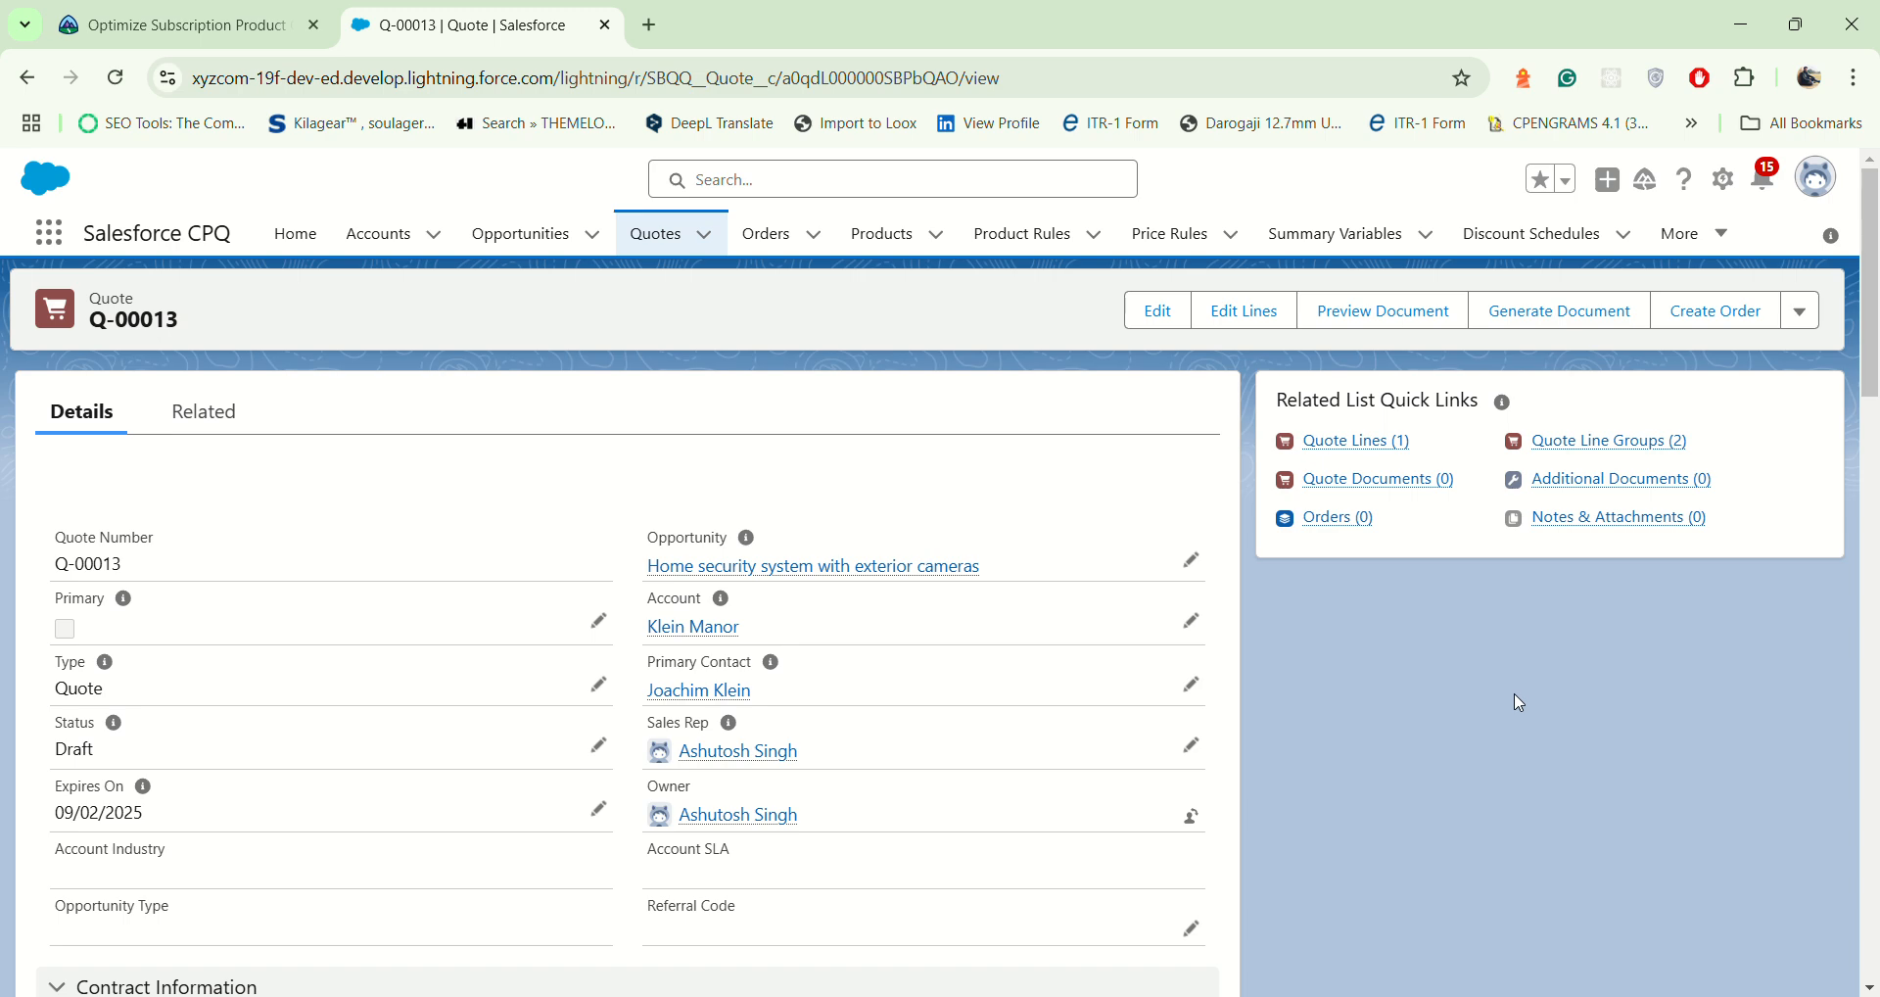
Step: Edit the quote record to mark it as Primary and enable Order By Quote Line Group, and save it
left_click(1157, 311)
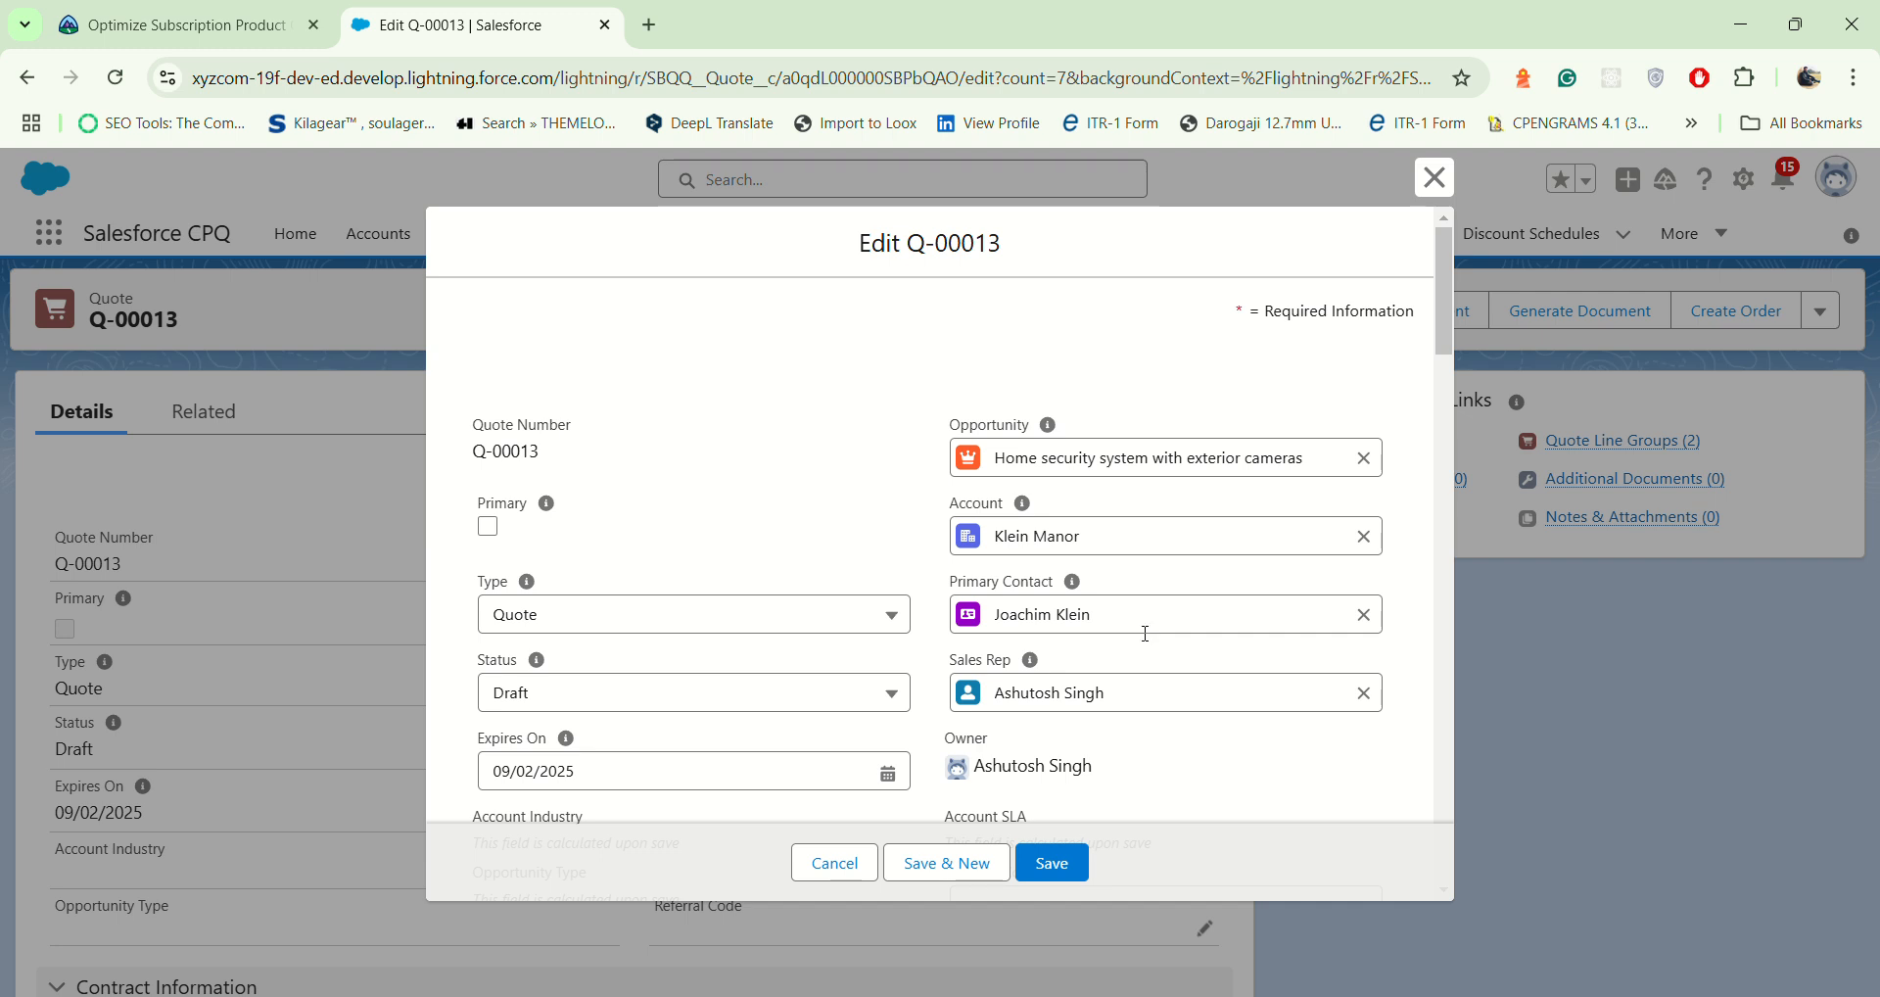
left_click(487, 526)
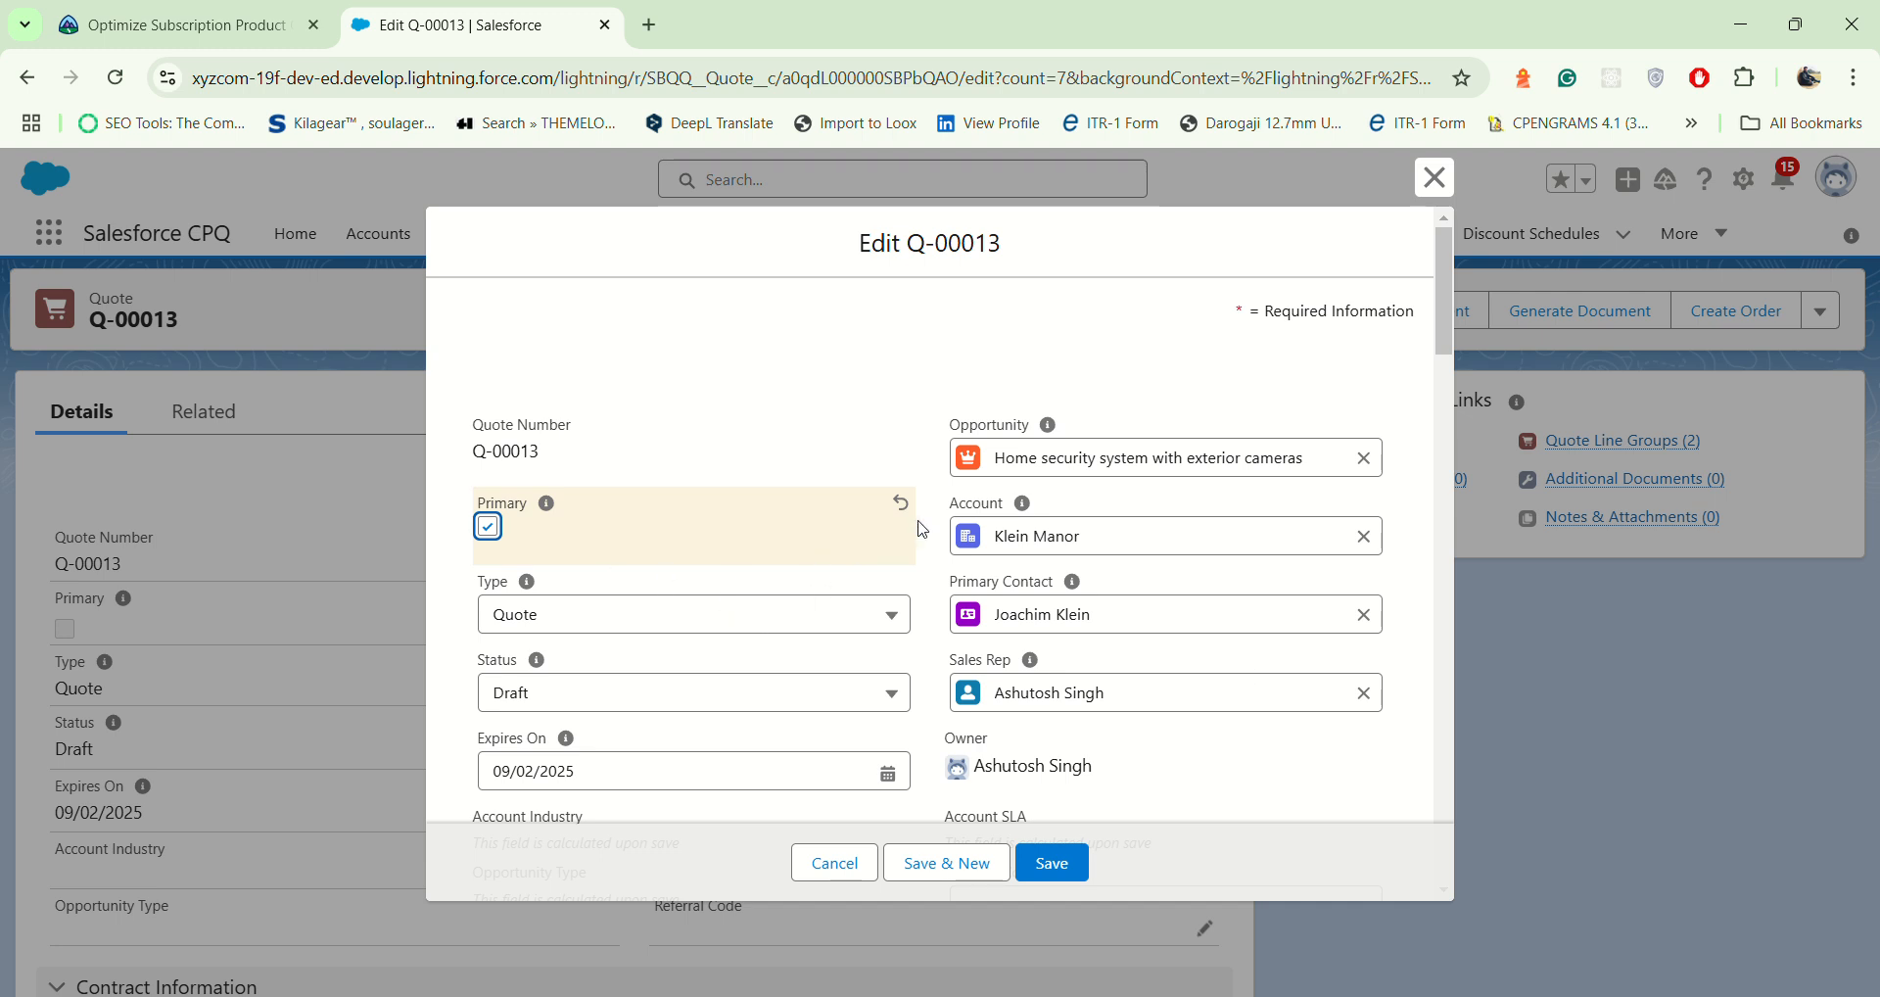
scroll(902, 607, "down", 4)
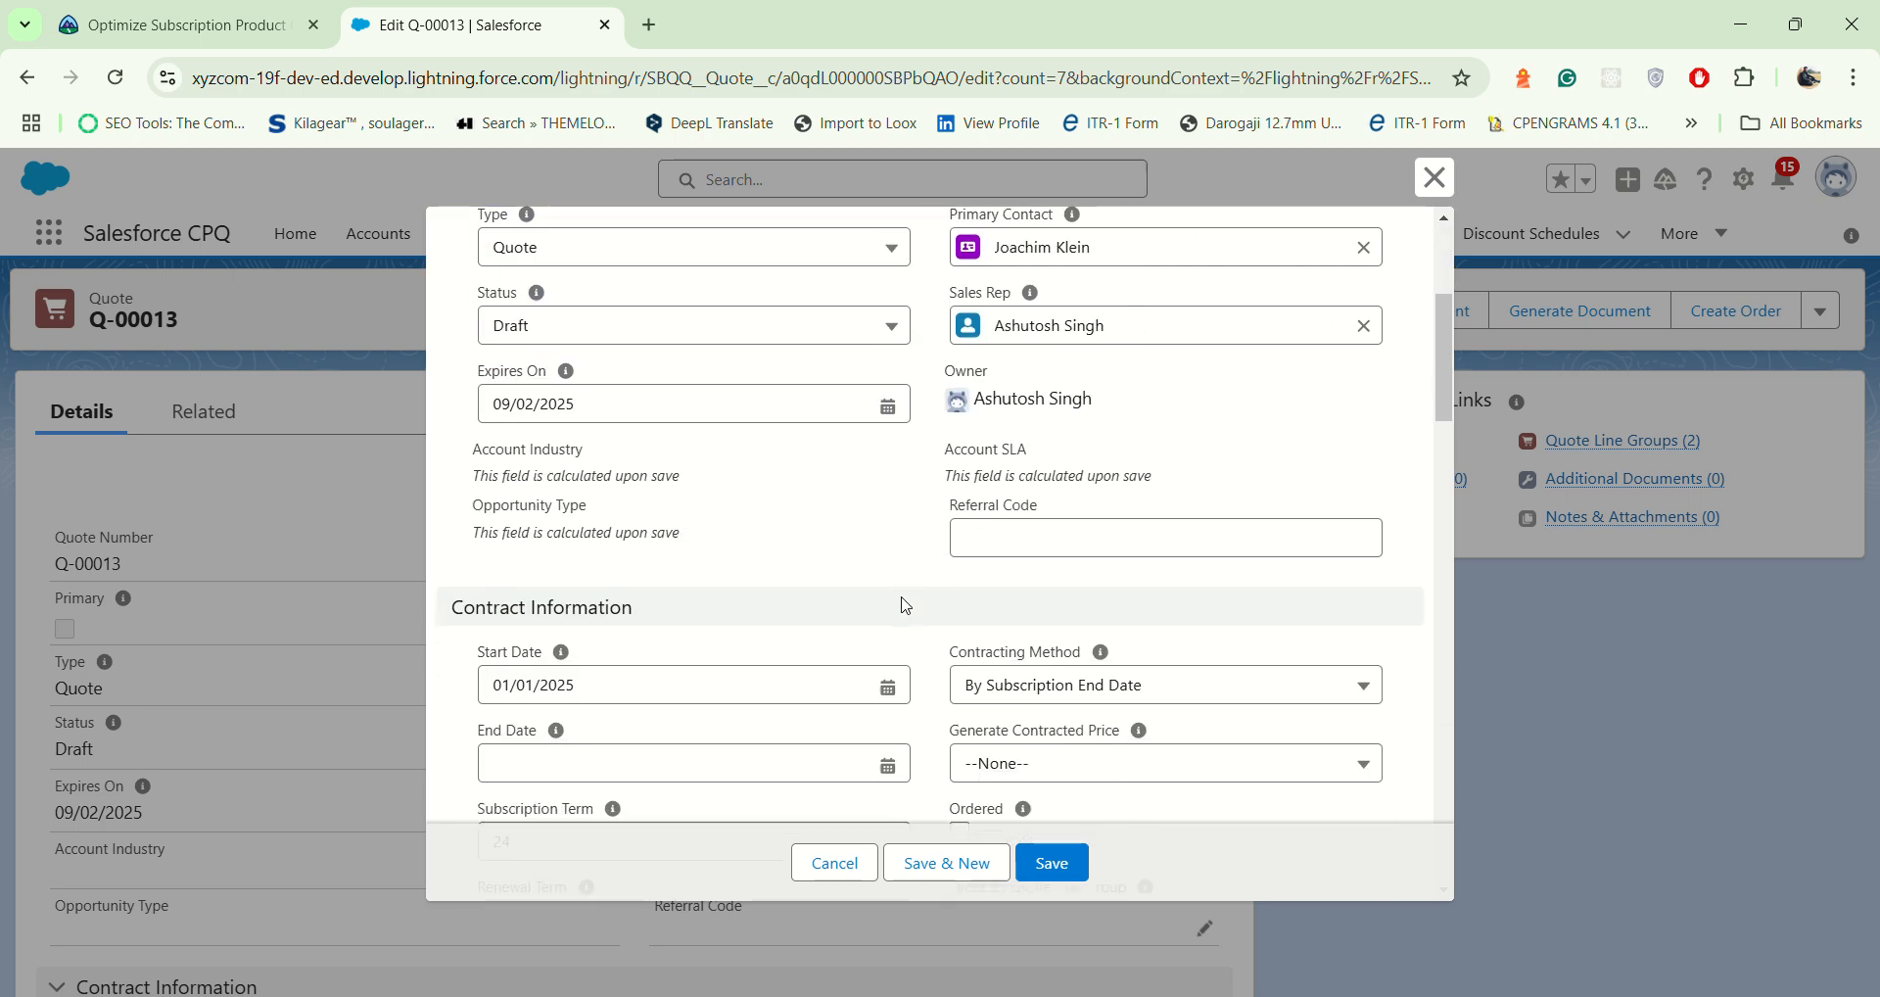
scroll(1021, 602, "down", 15)
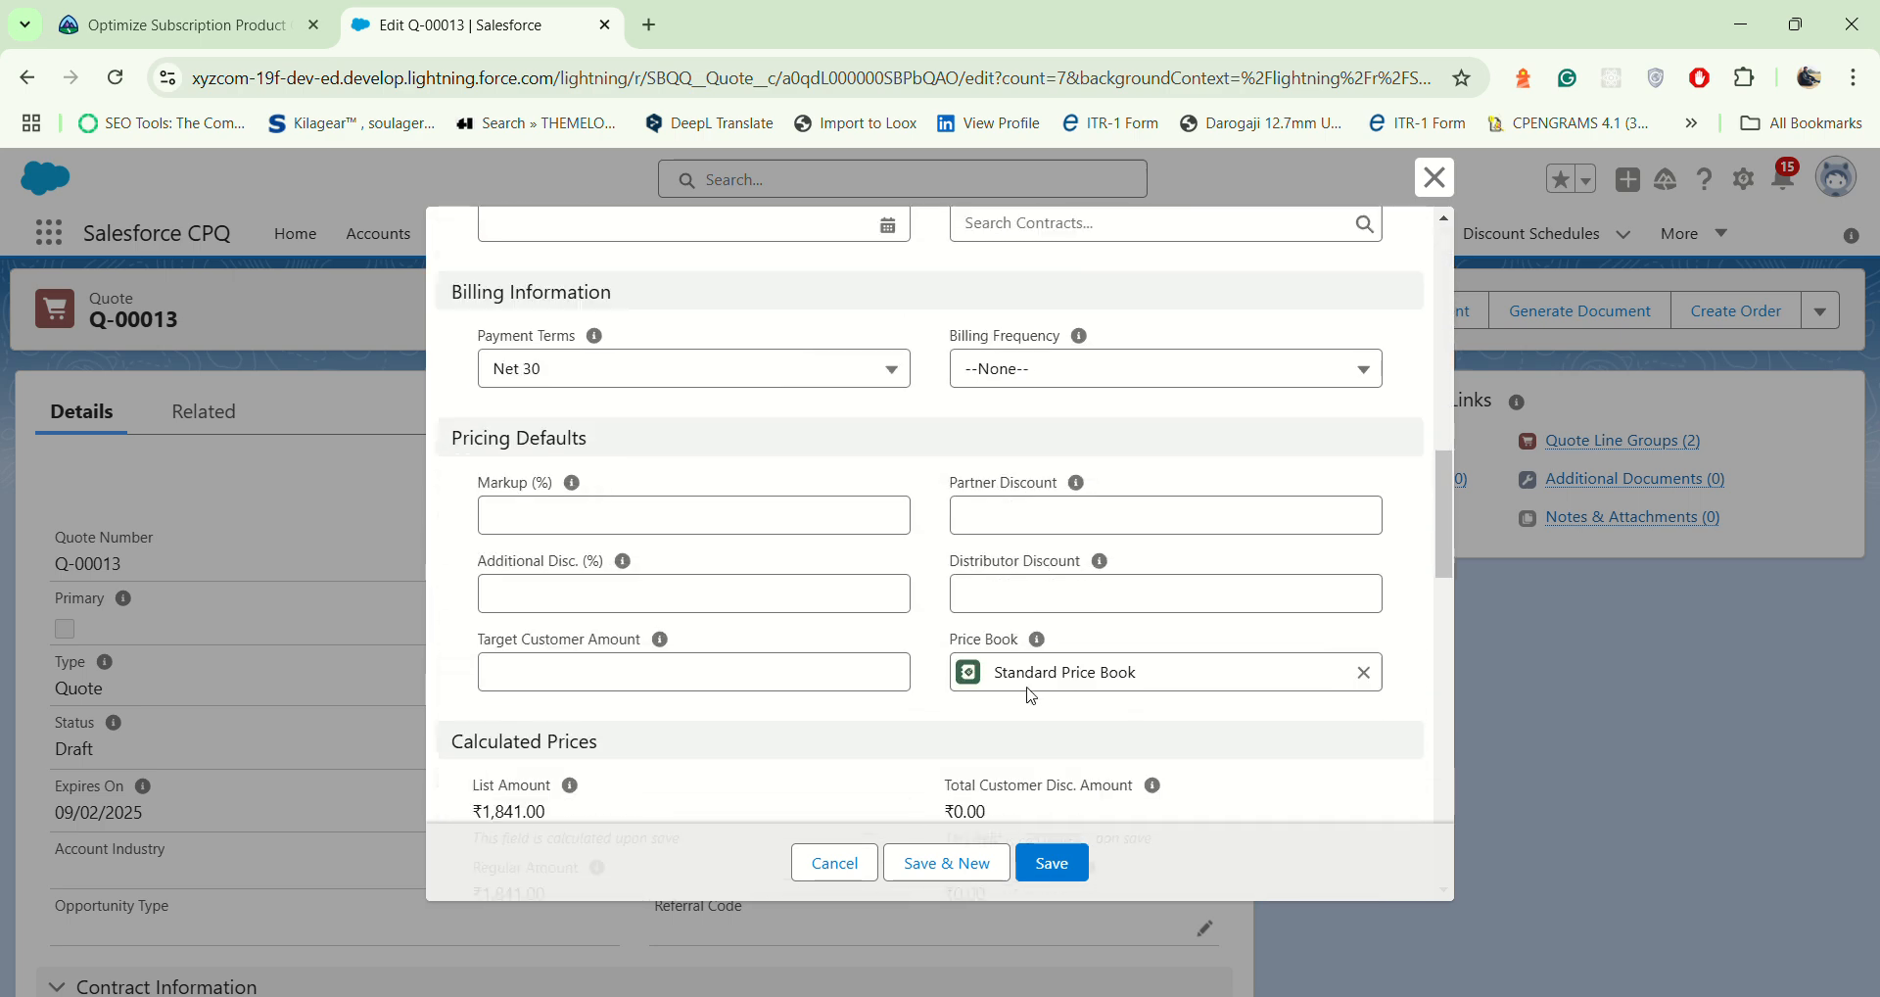
scroll(1037, 713, "down", 4)
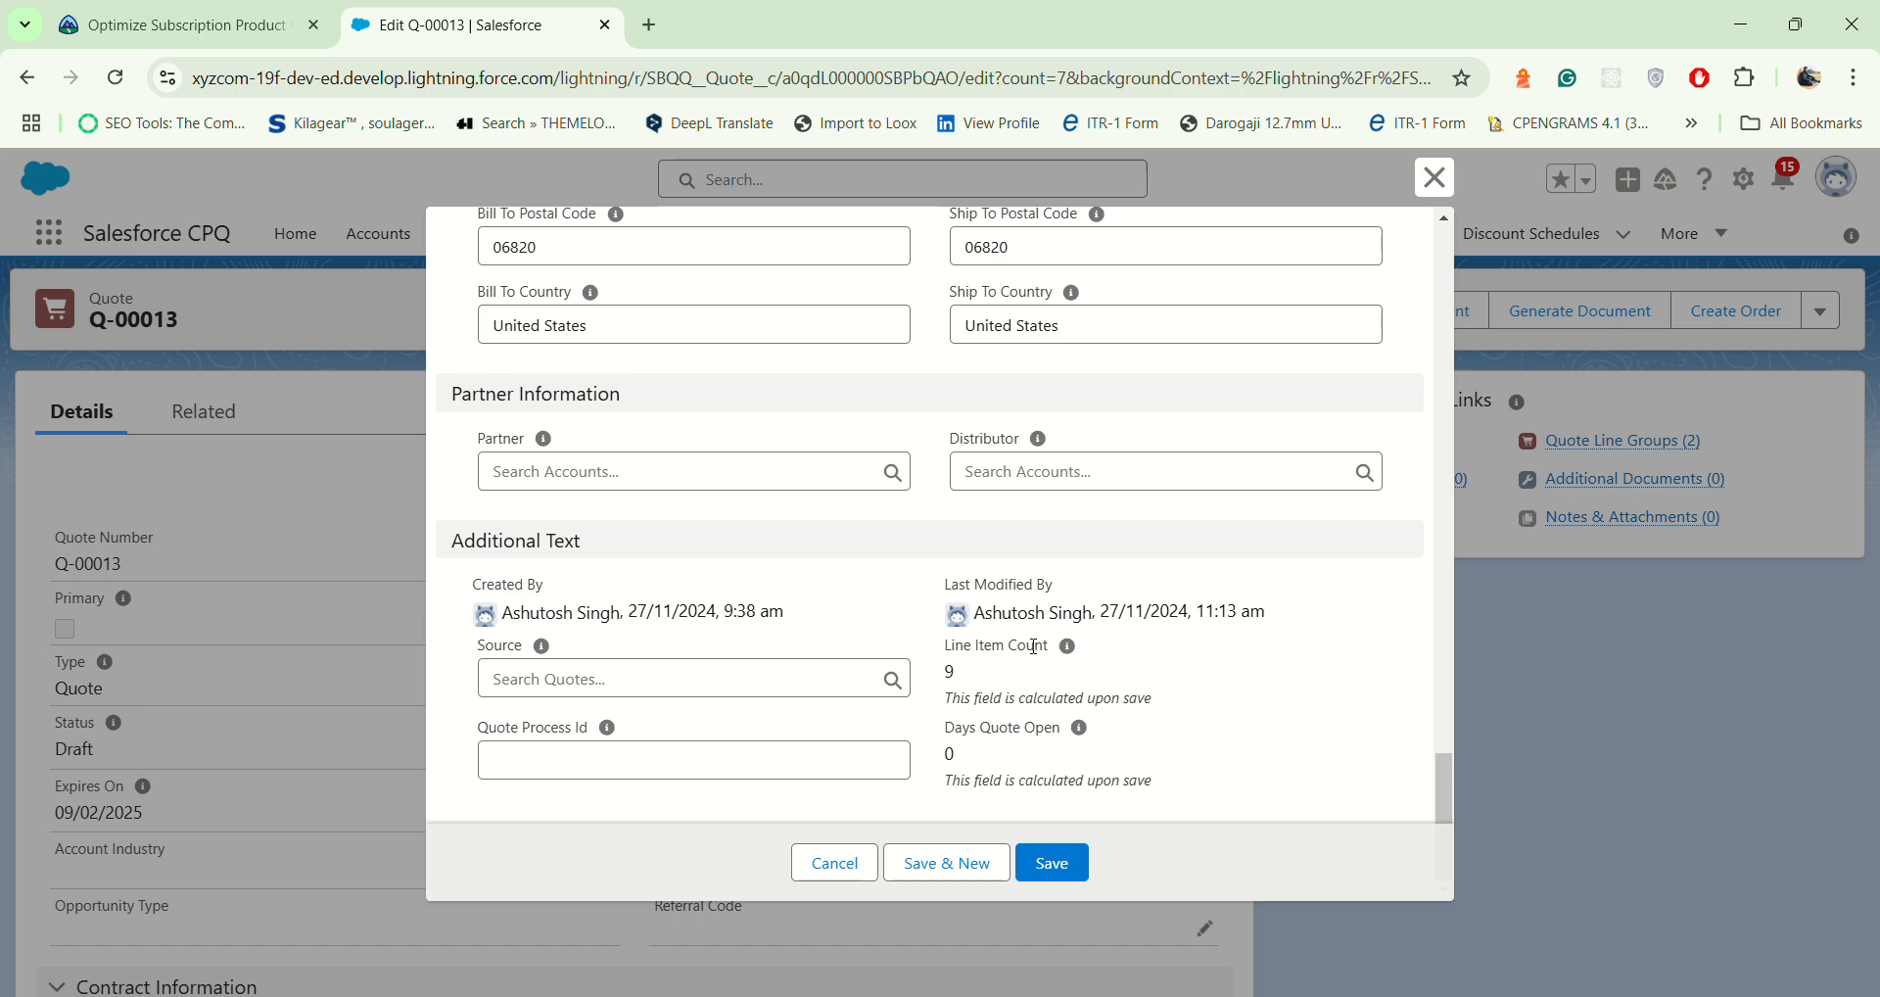
scroll(1028, 656, "up", 2)
scroll(1036, 654, "up", 10)
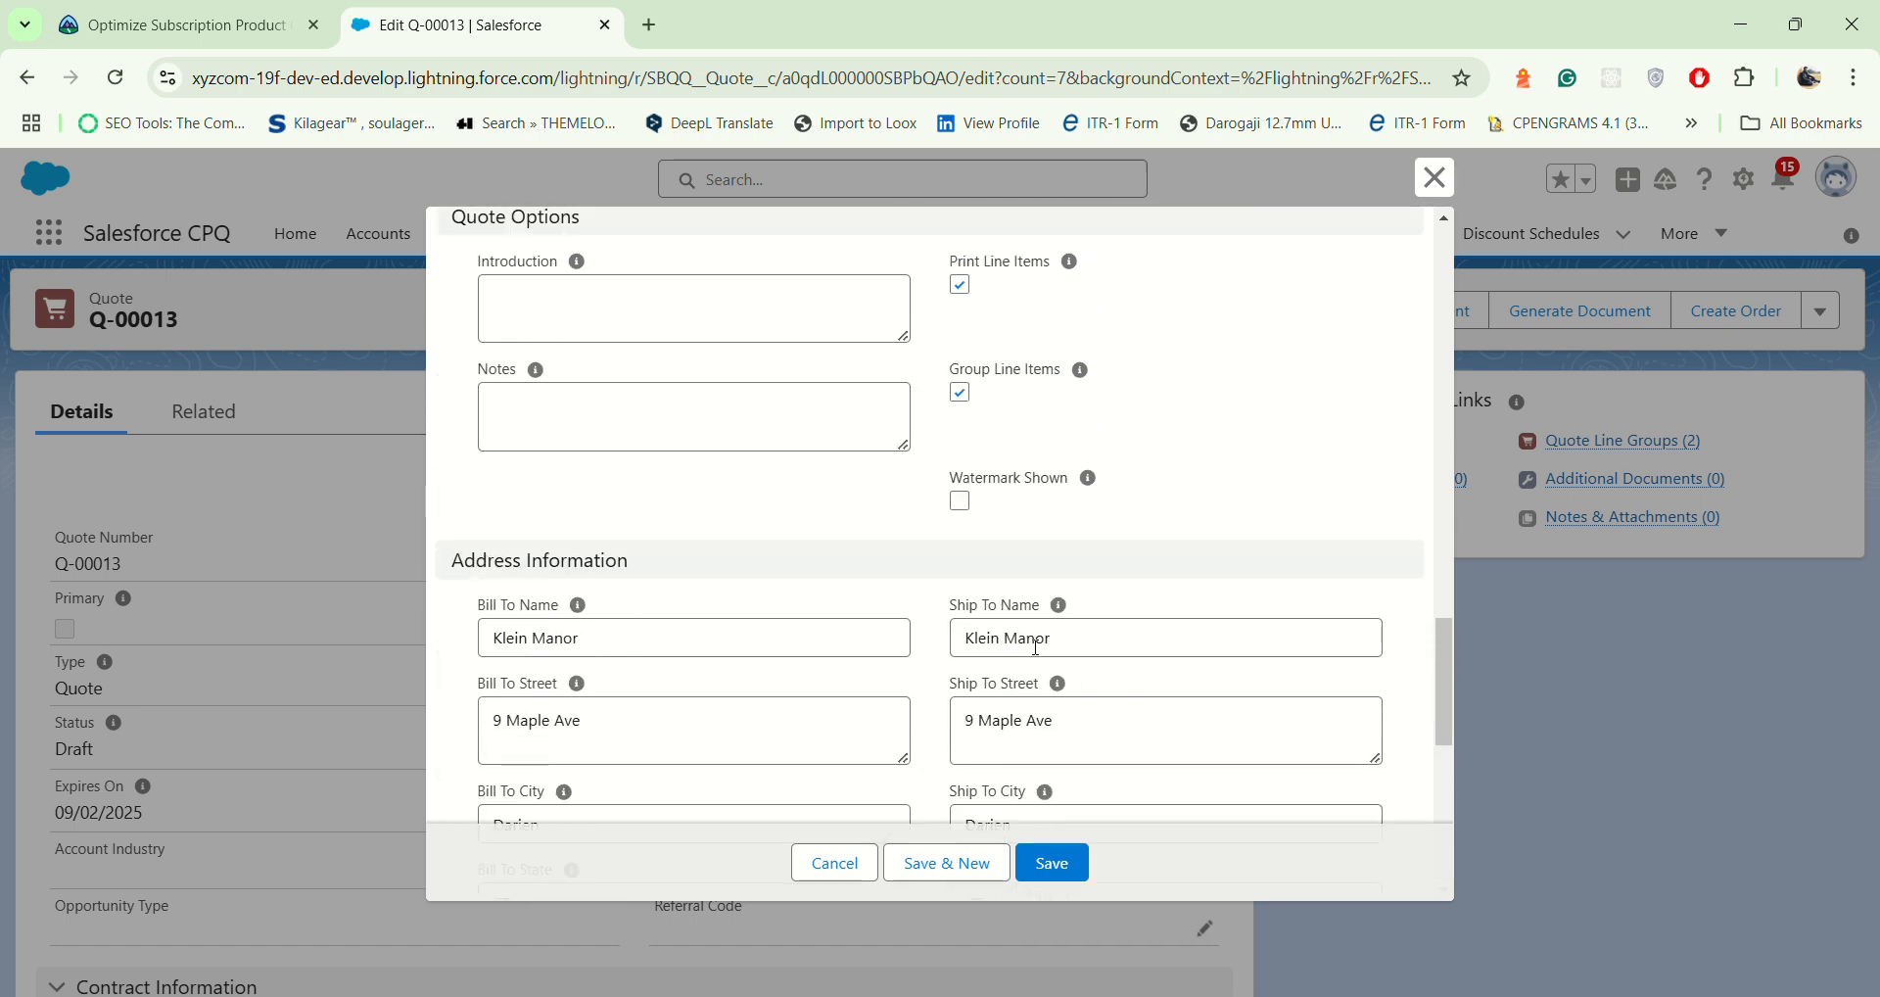
scroll(1068, 570, "up", 3)
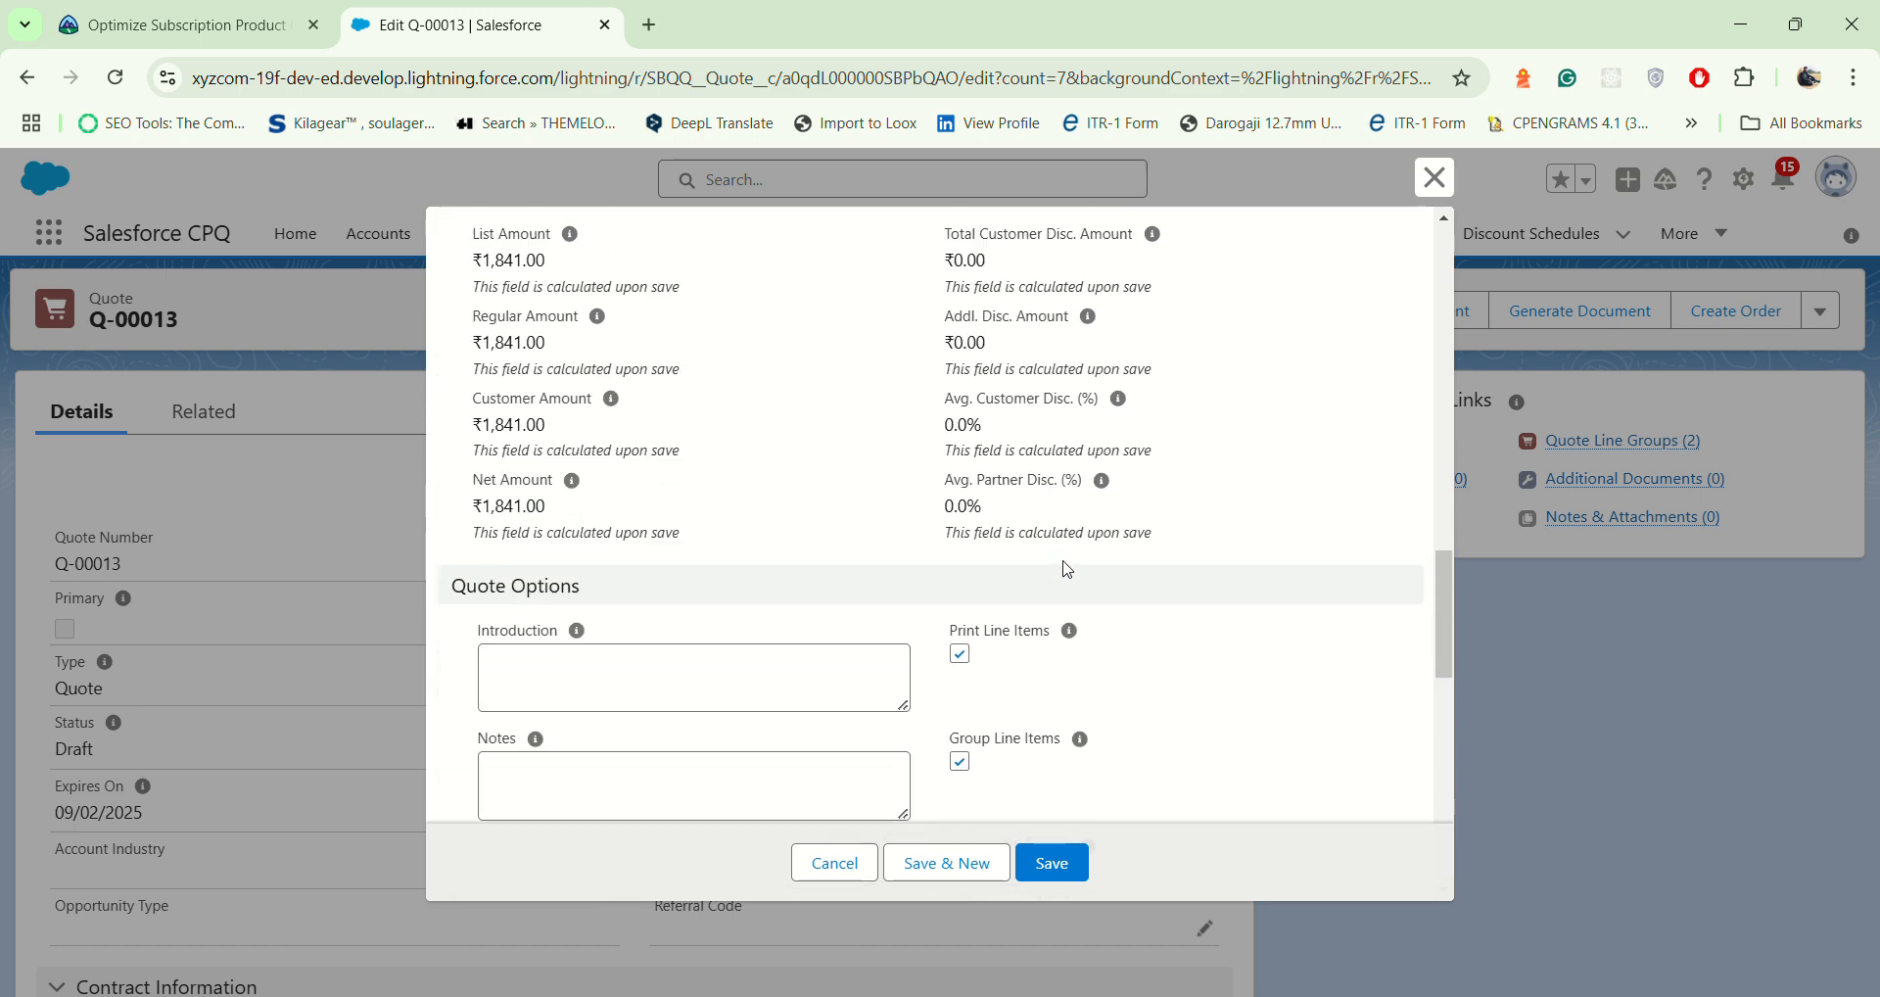
scroll(1067, 570, "up", 10)
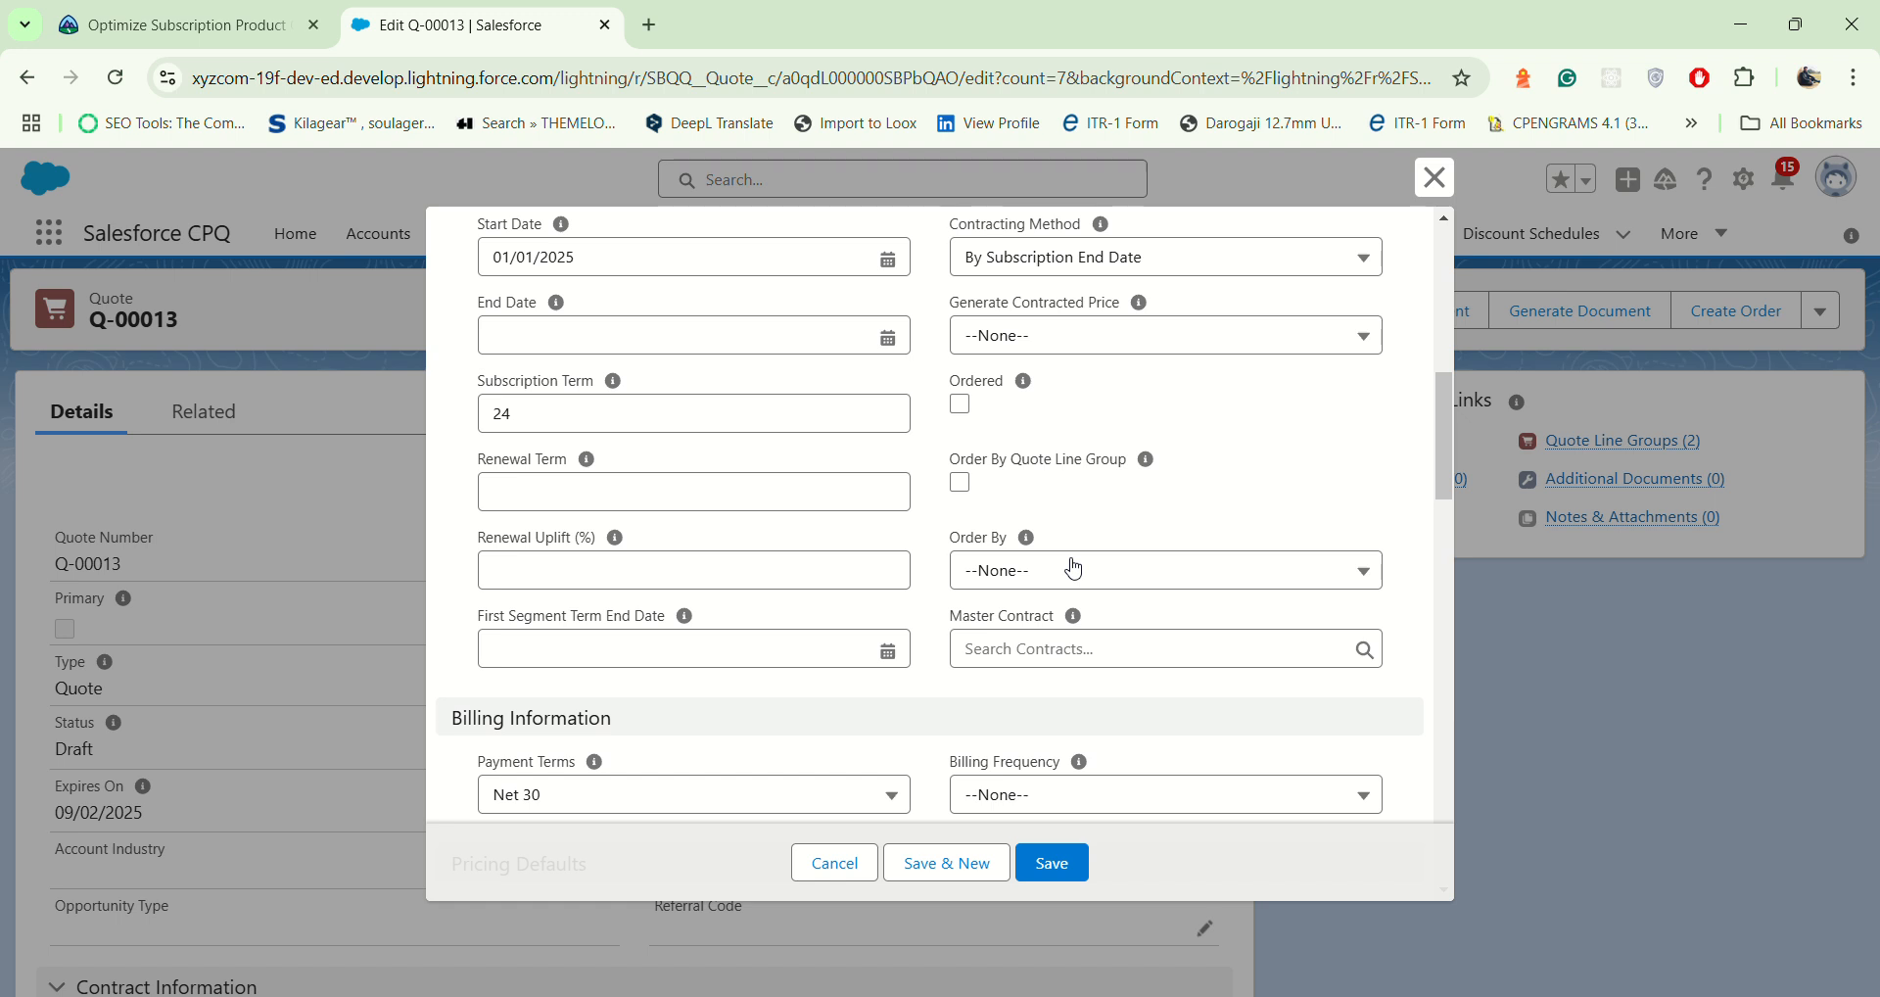
left_click(960, 484)
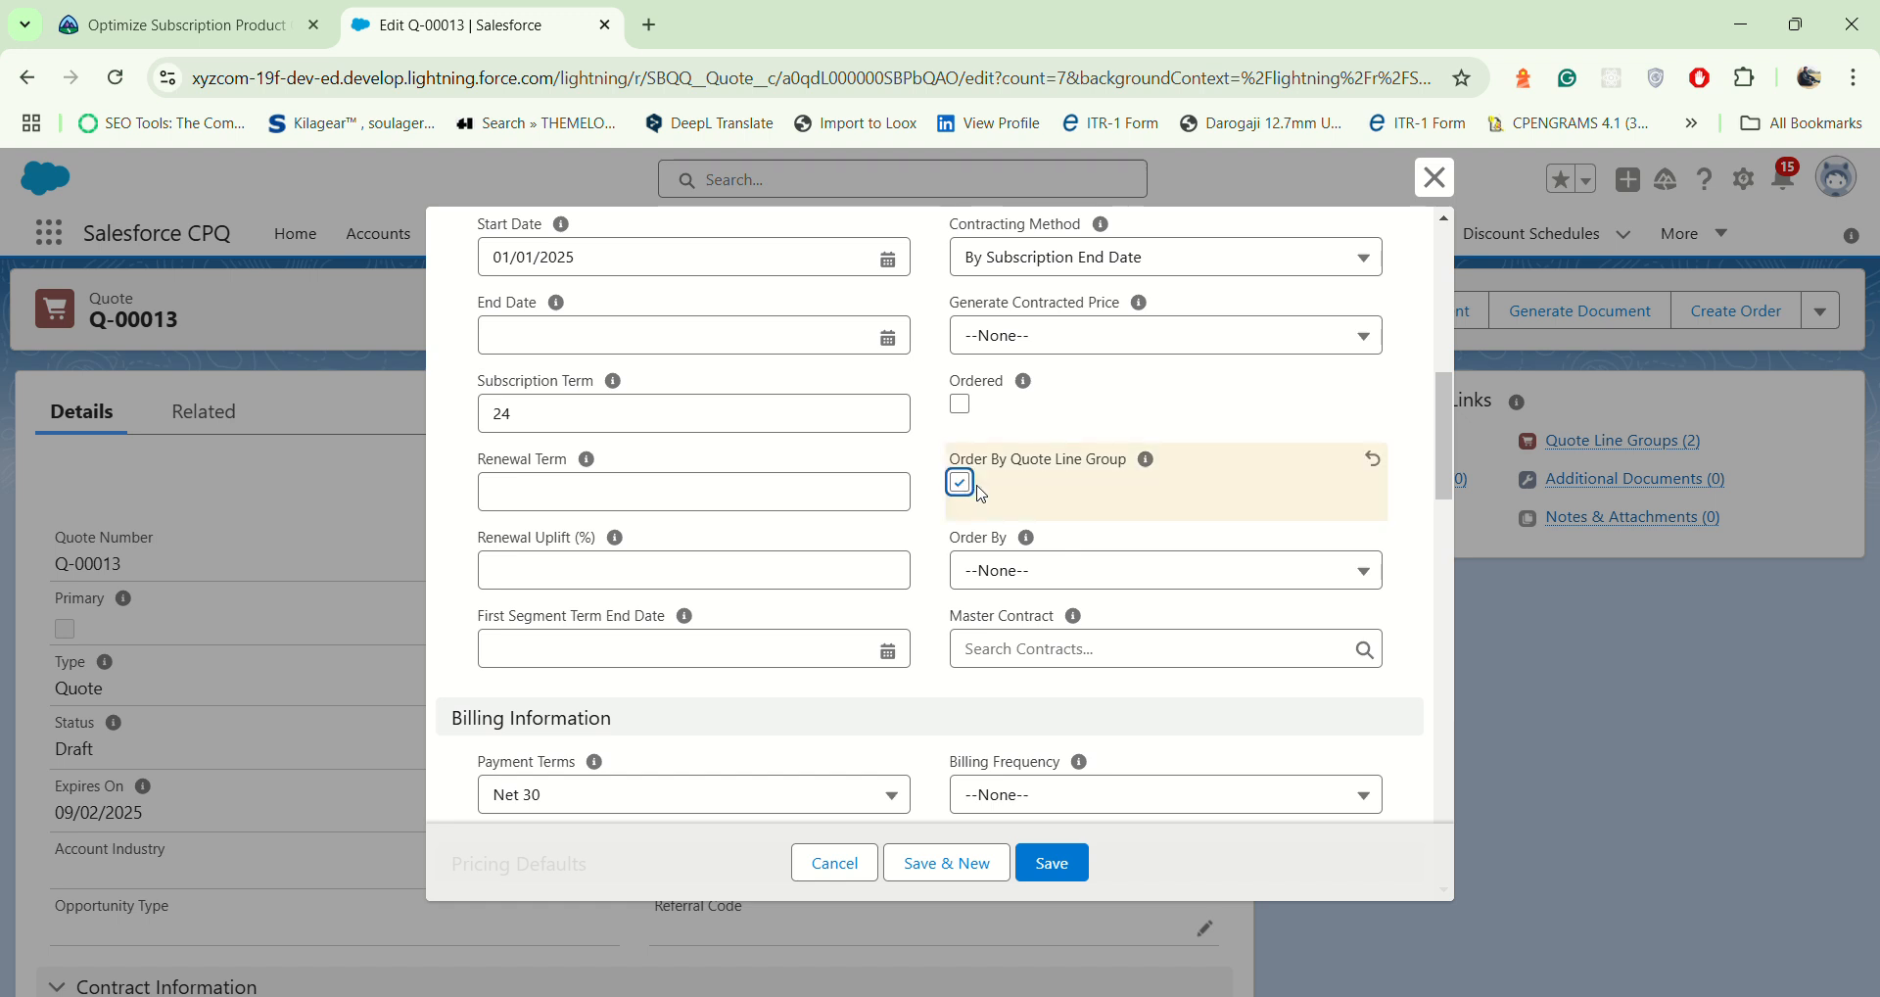
scroll(982, 494, "up", 10)
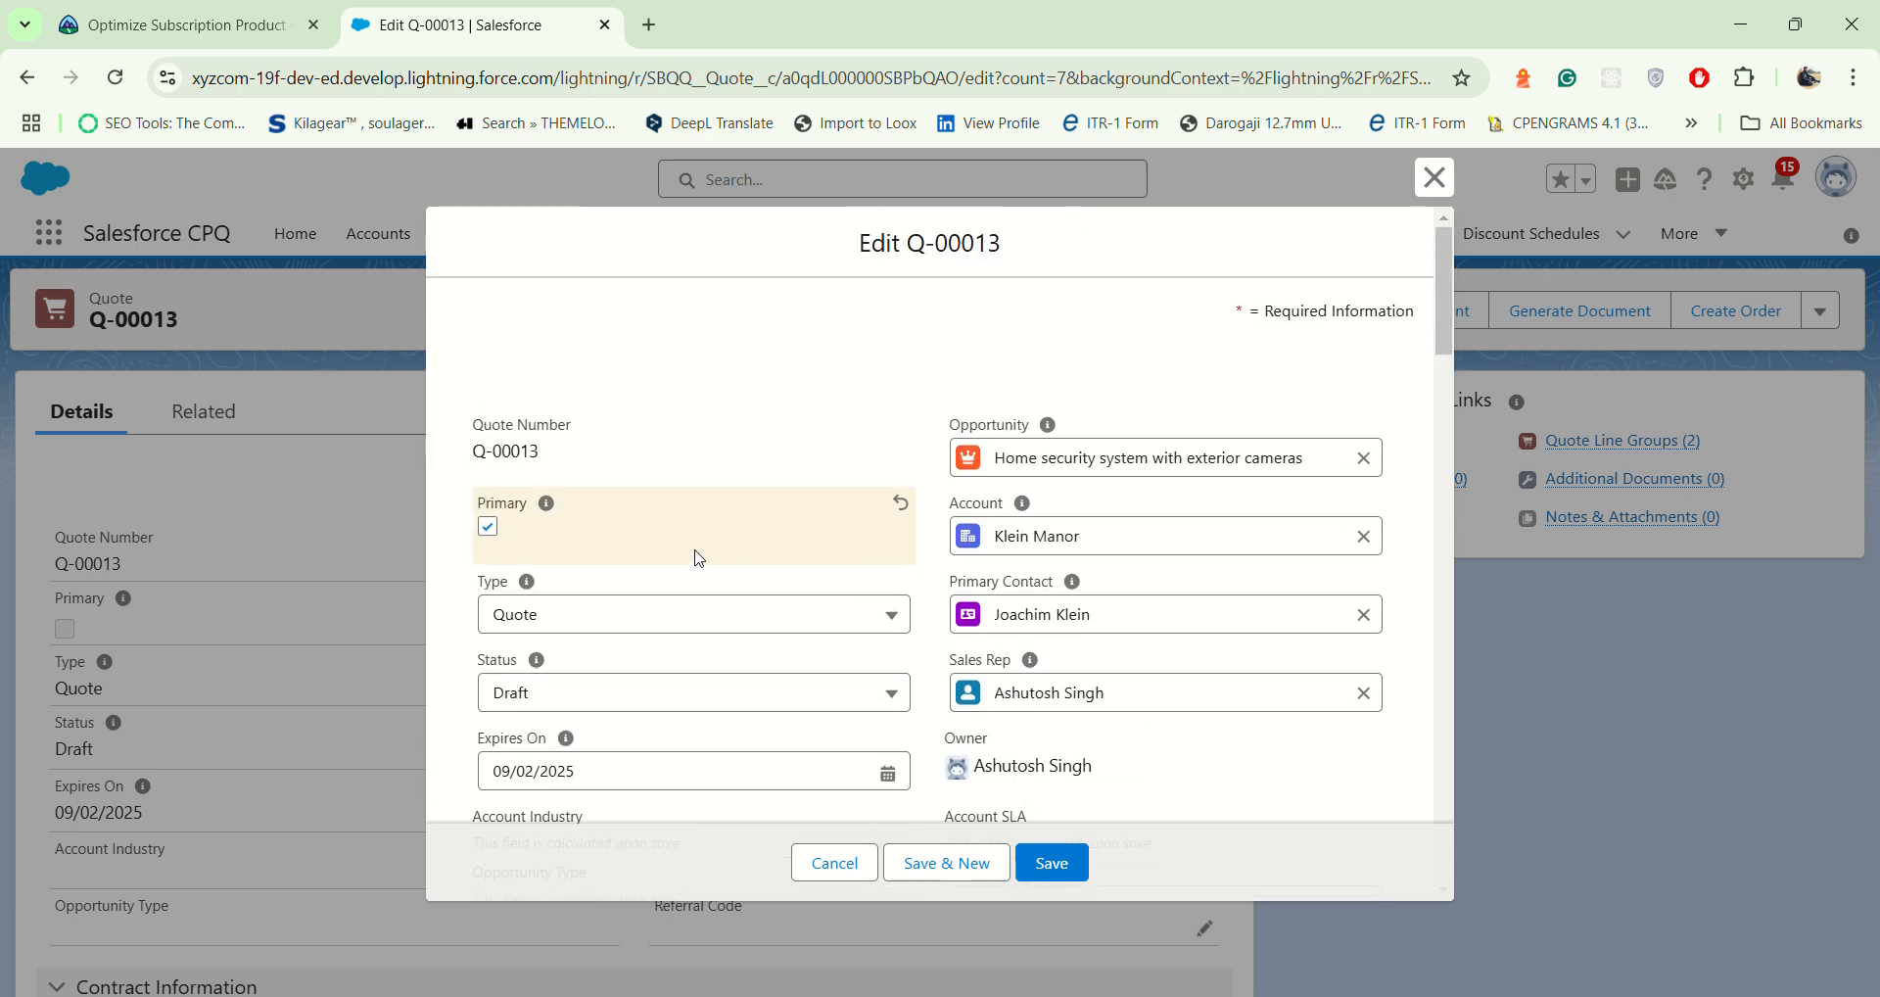
left_click(1055, 869)
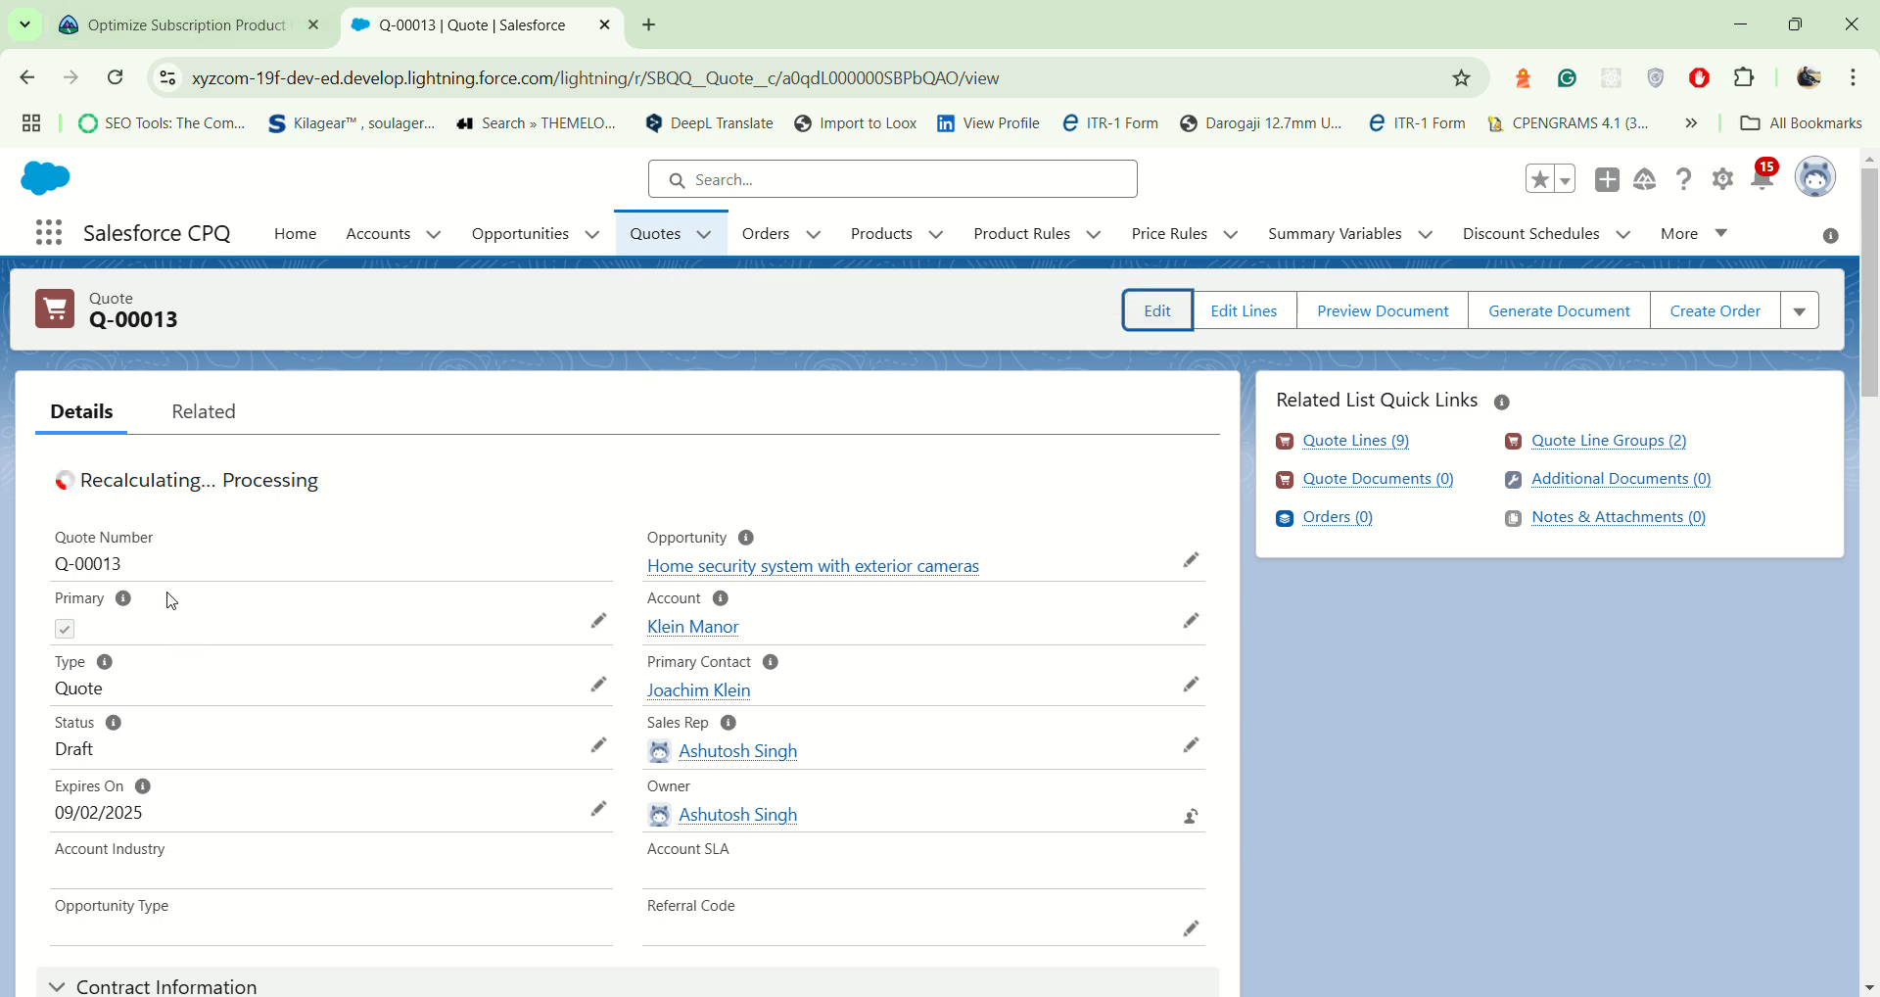
left_click_drag(82, 479, 357, 500)
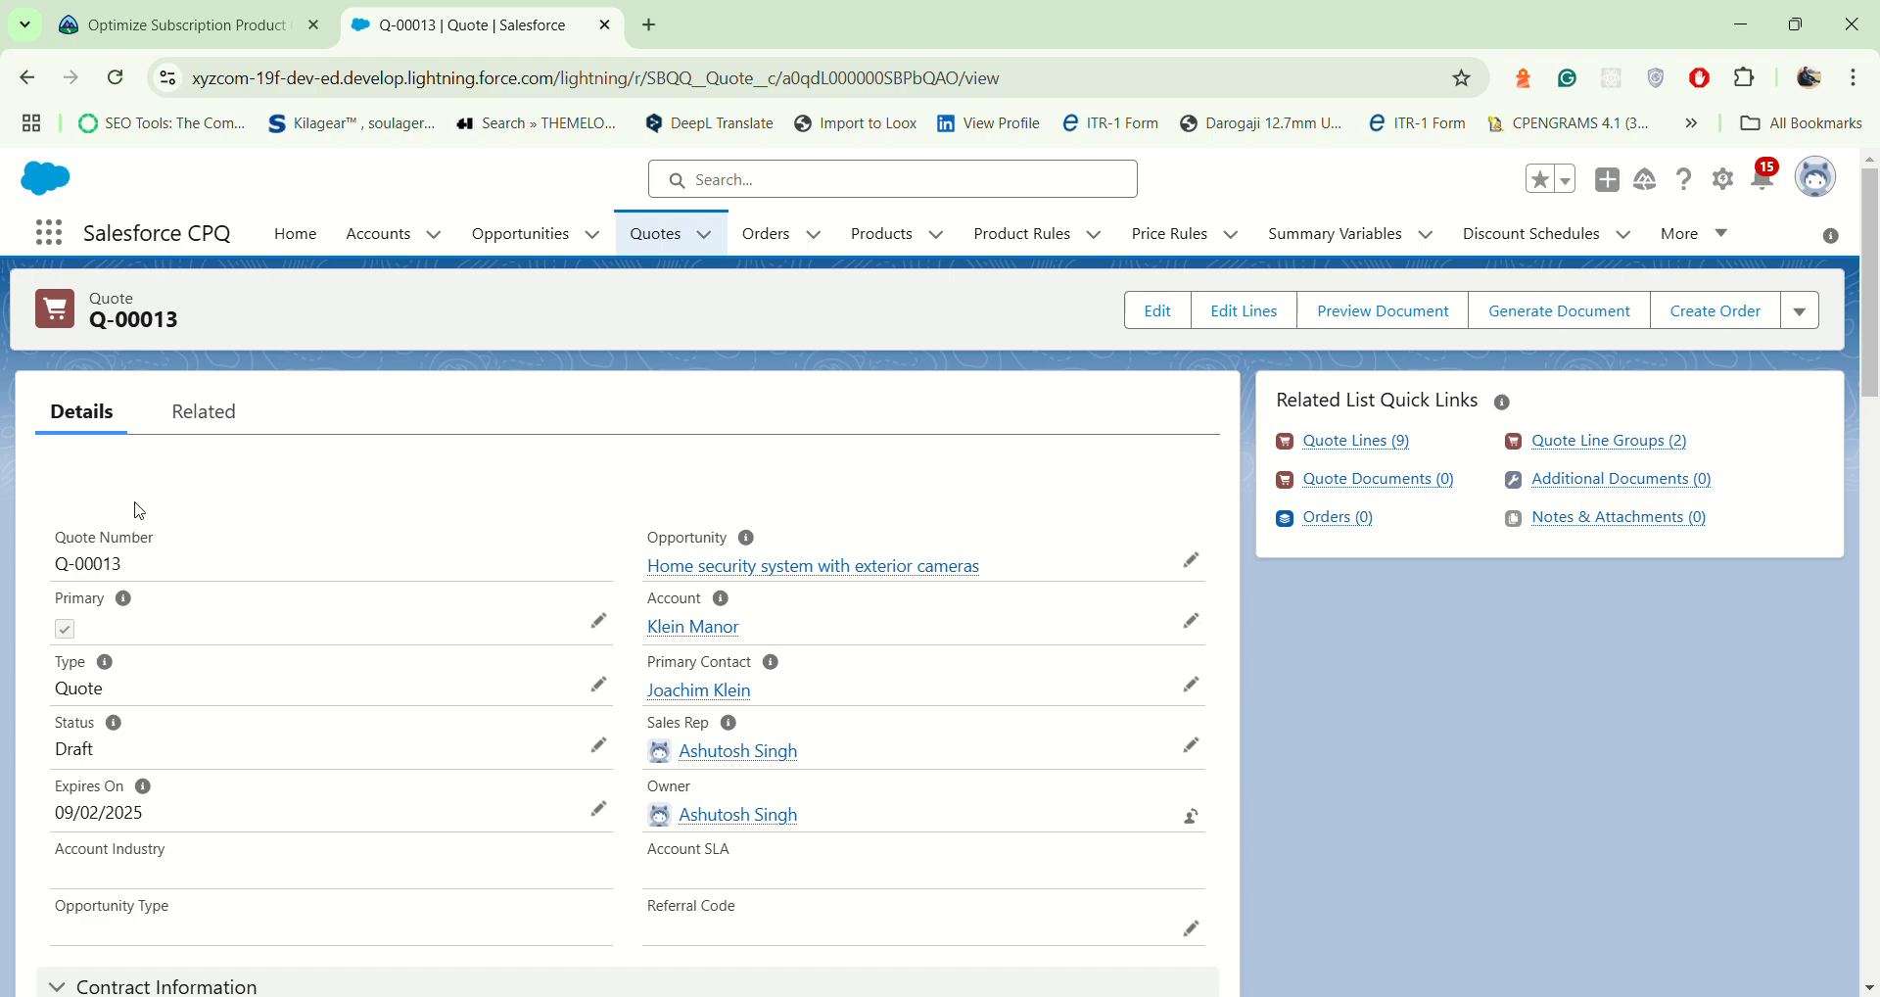
Step: Switch to the Trailhead project page and submit the Create a Quote with Subscription Products step for verification
left_click(245, 24)
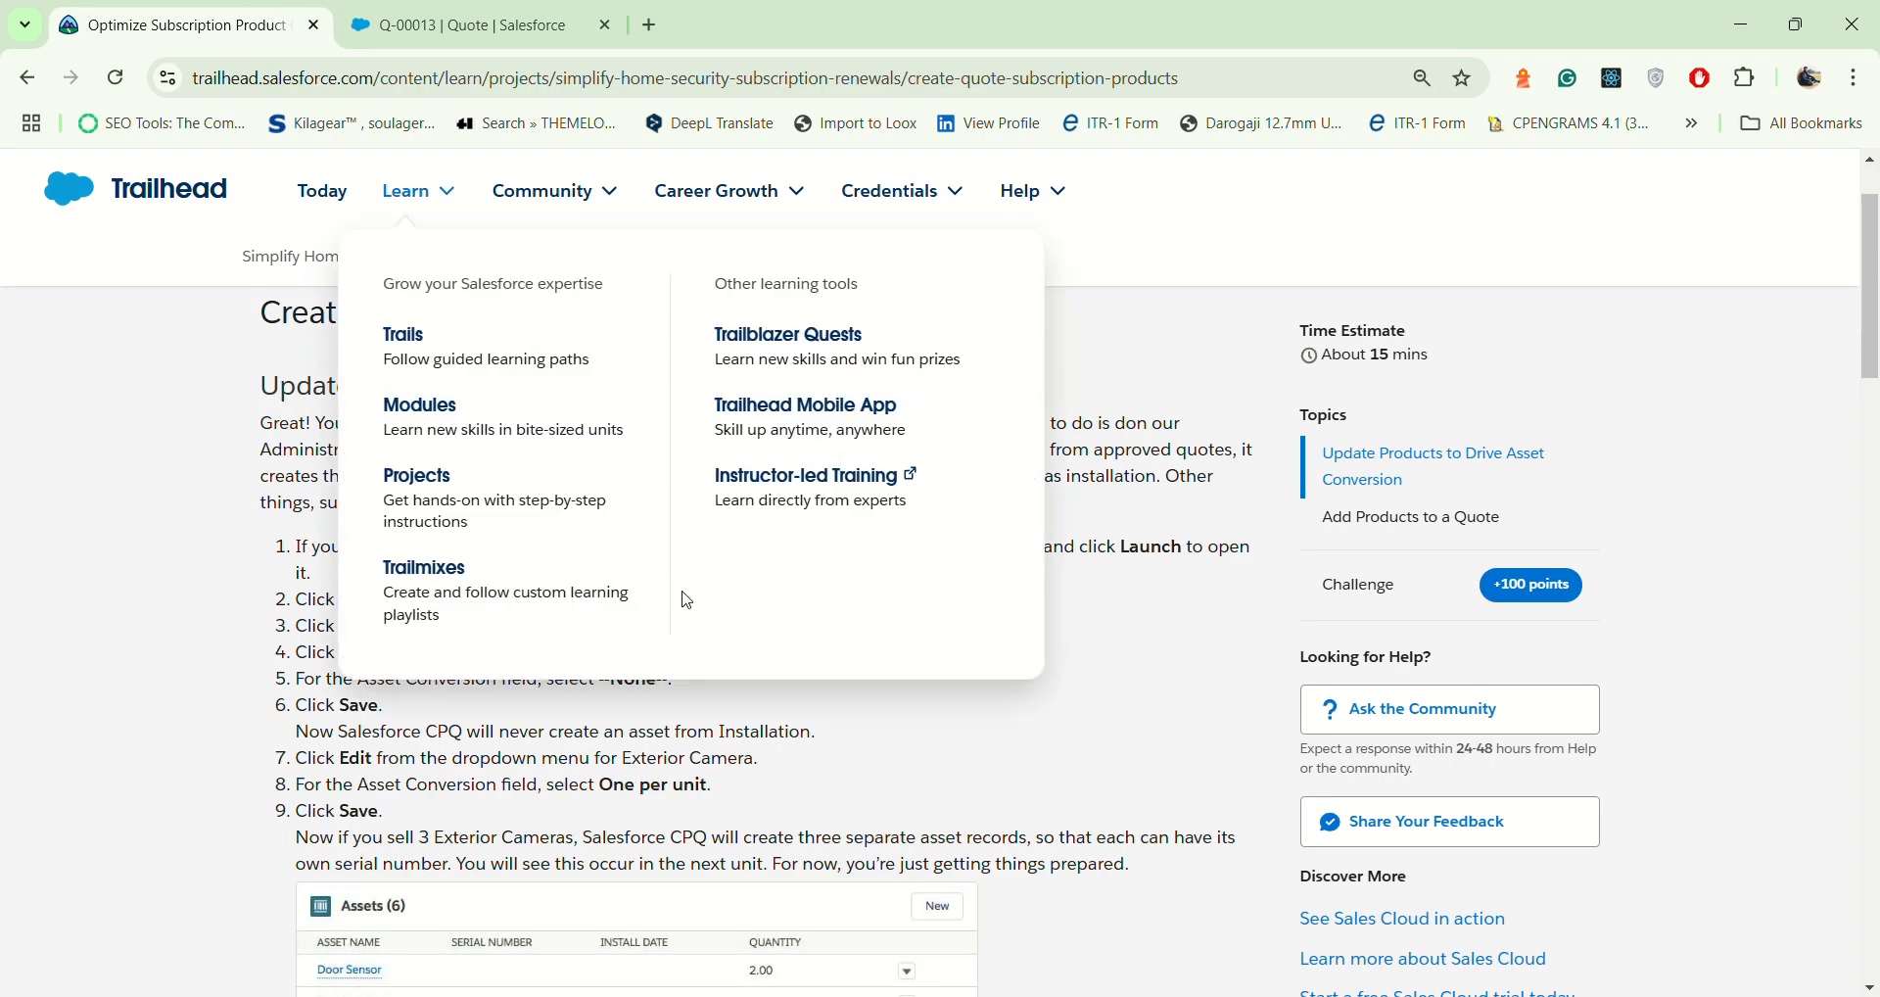
scroll(754, 800, "down", 4)
scroll(754, 800, "down", 20)
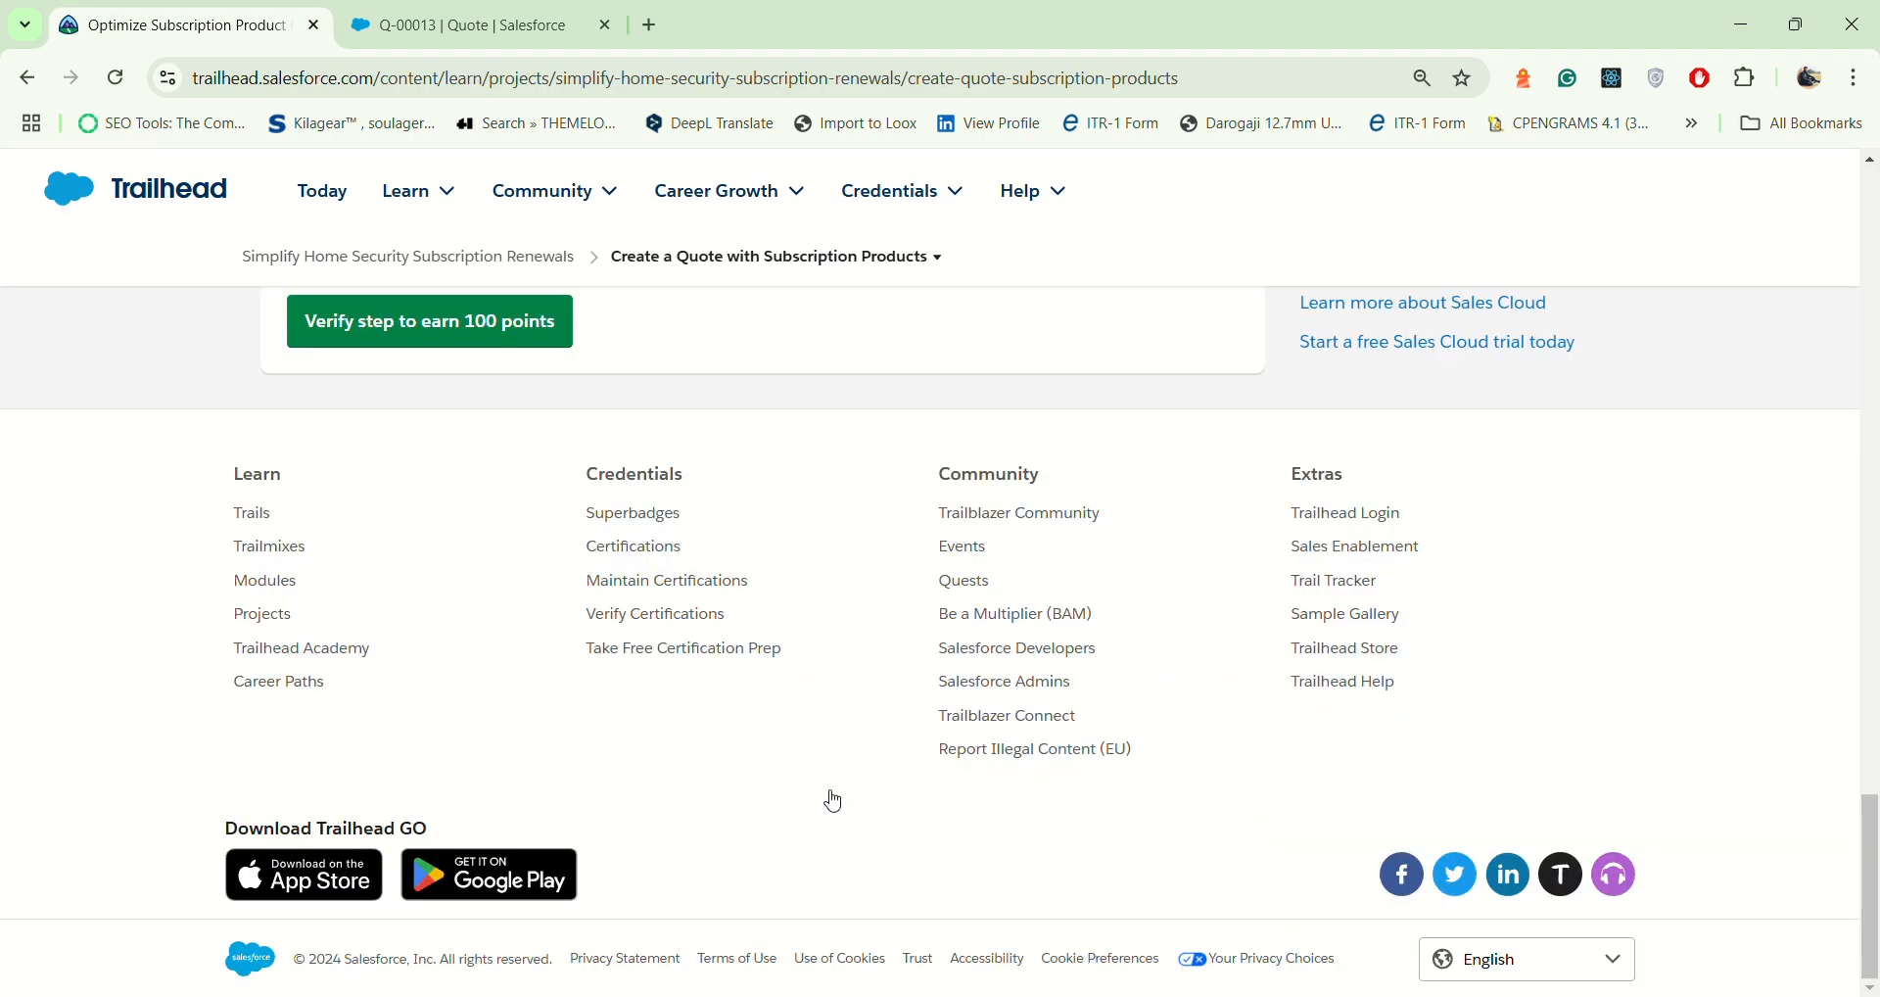
scroll(833, 801, "up", 3)
left_click(533, 587)
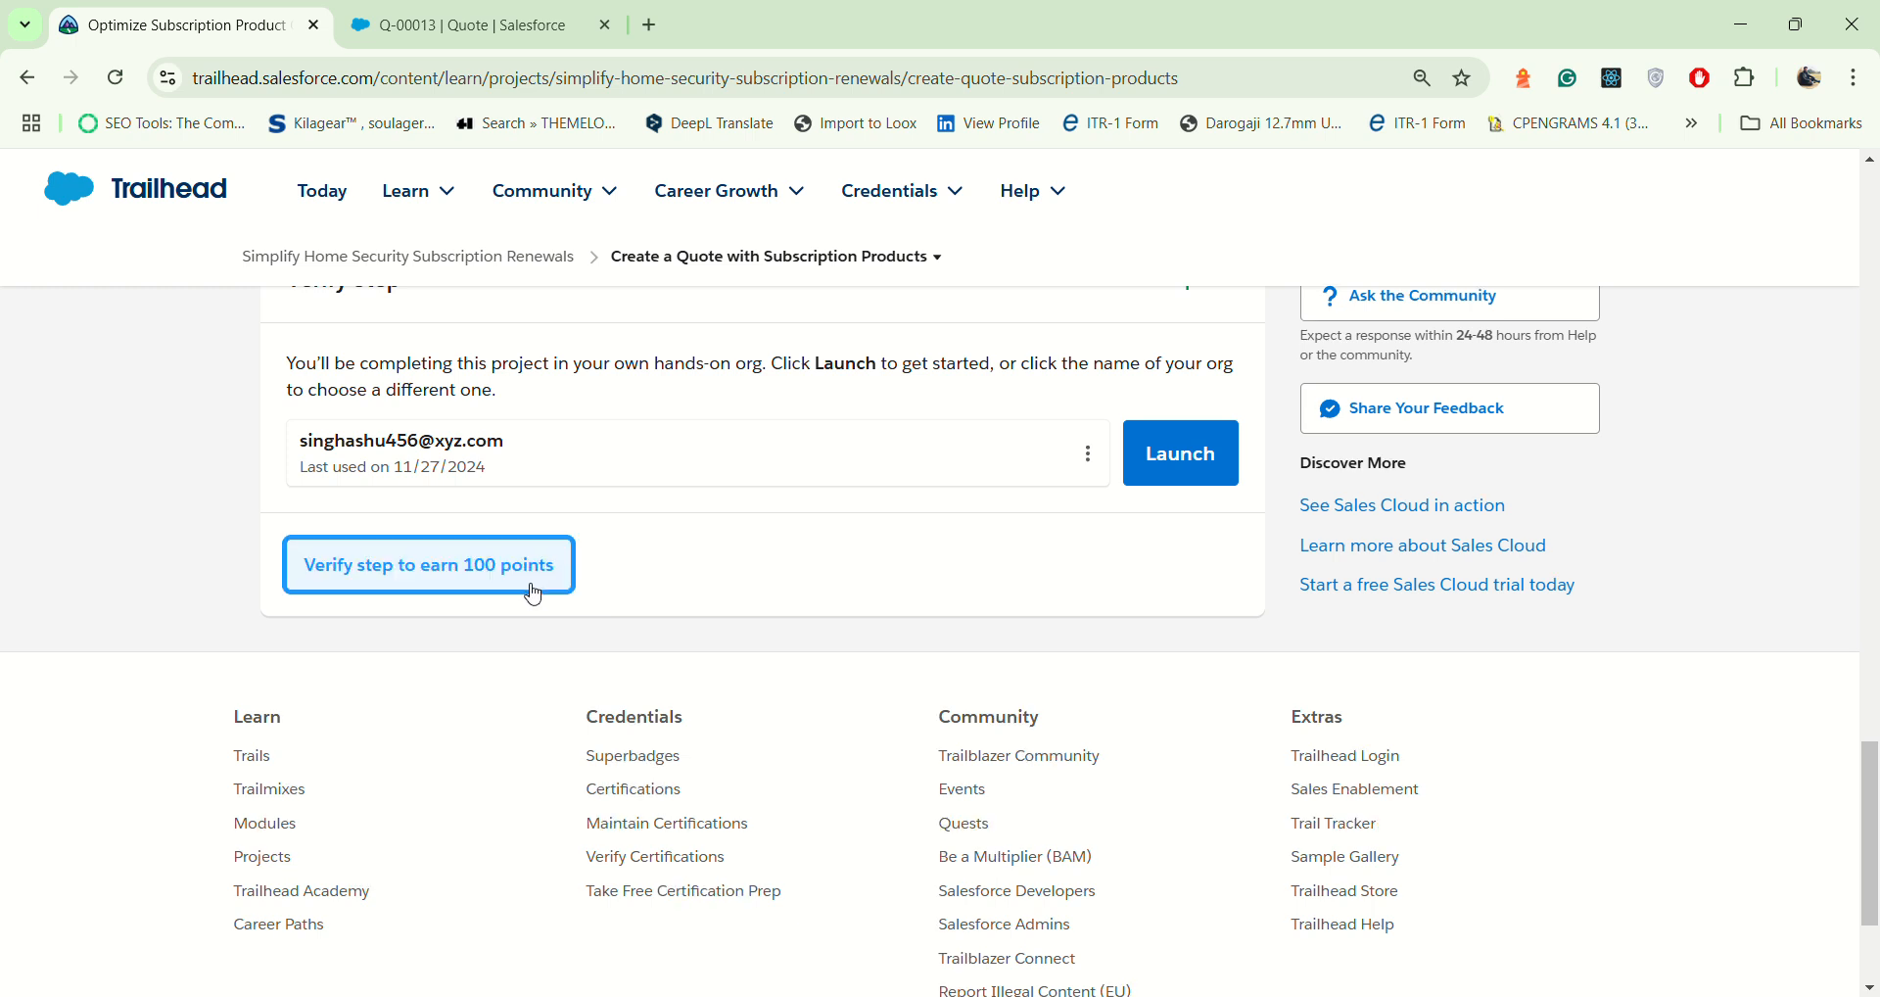